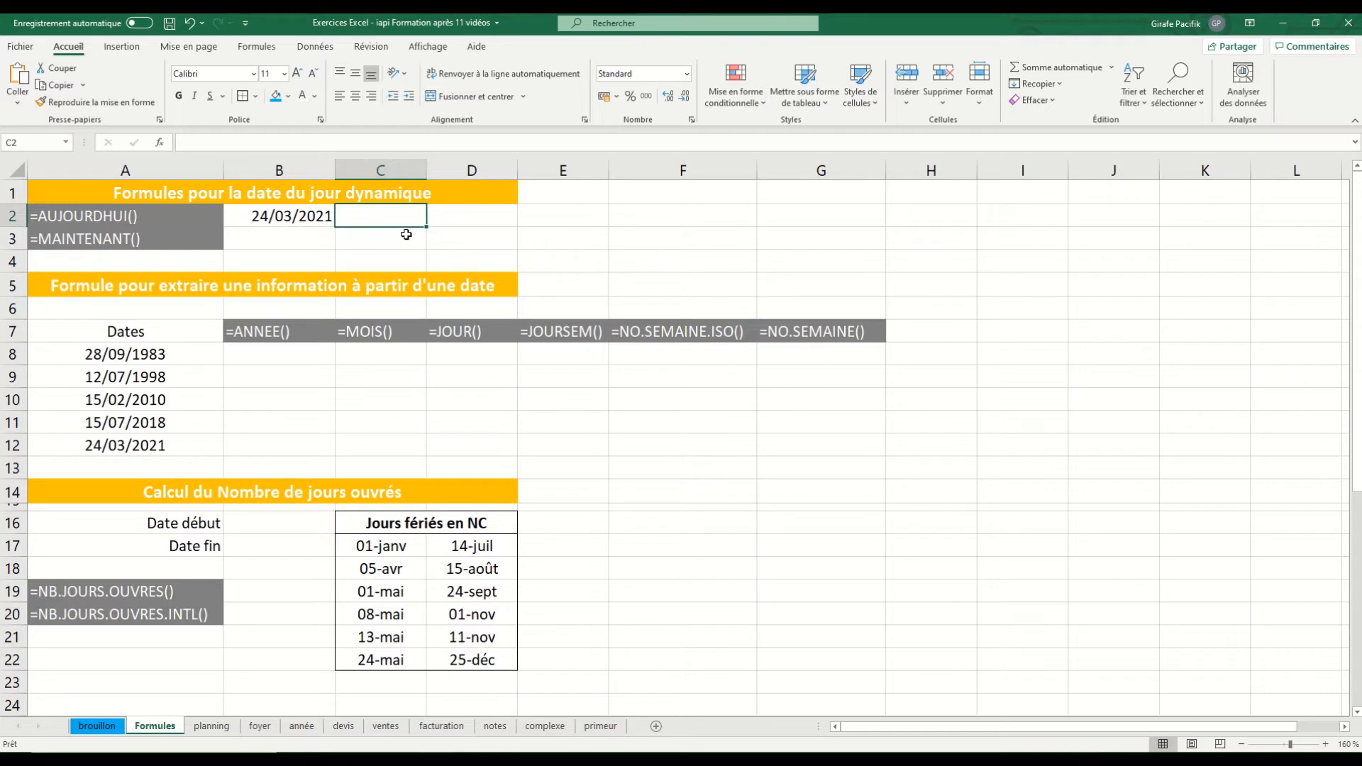
Step: Enter the current date 24/03/2021 as a fixed value in C2 and compare its content with the formula in B2
key(ctrl+semicolon)
key(Return)
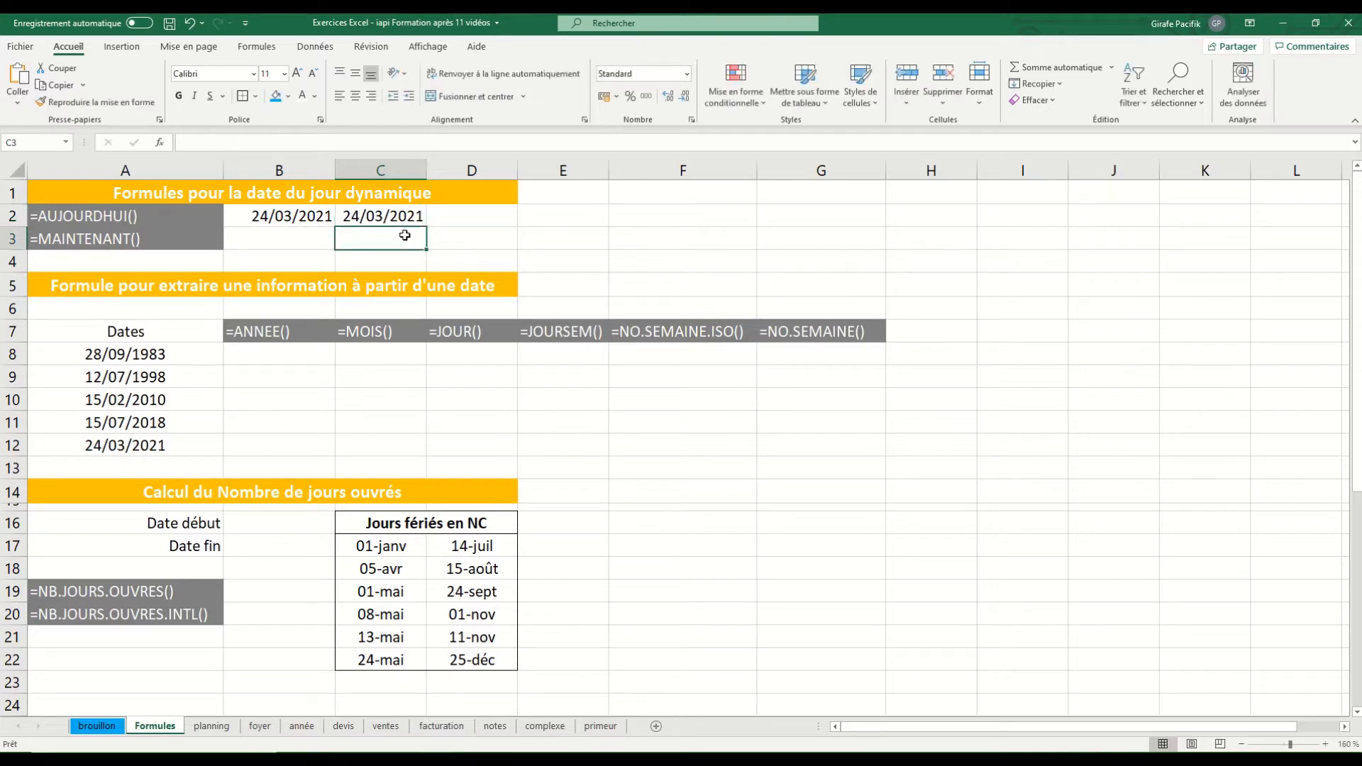
click(412, 217)
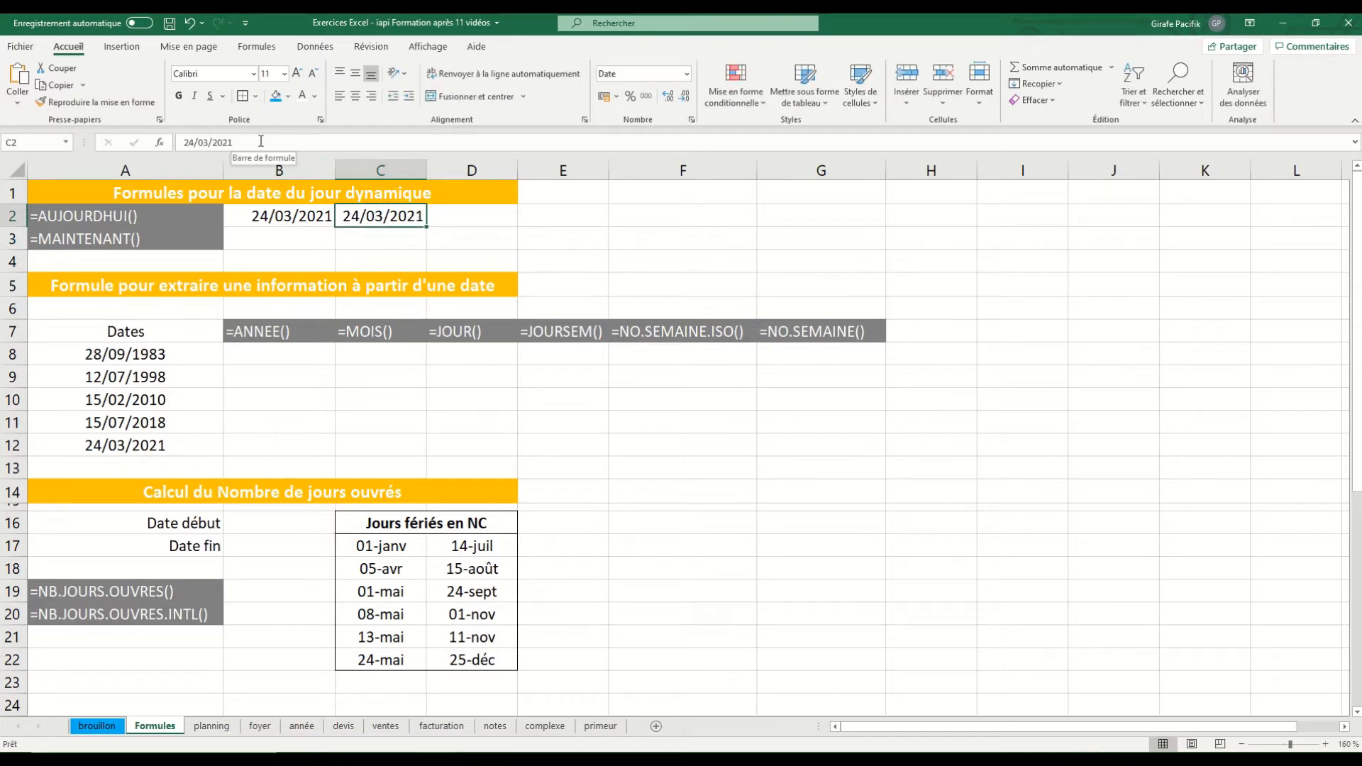
click(298, 214)
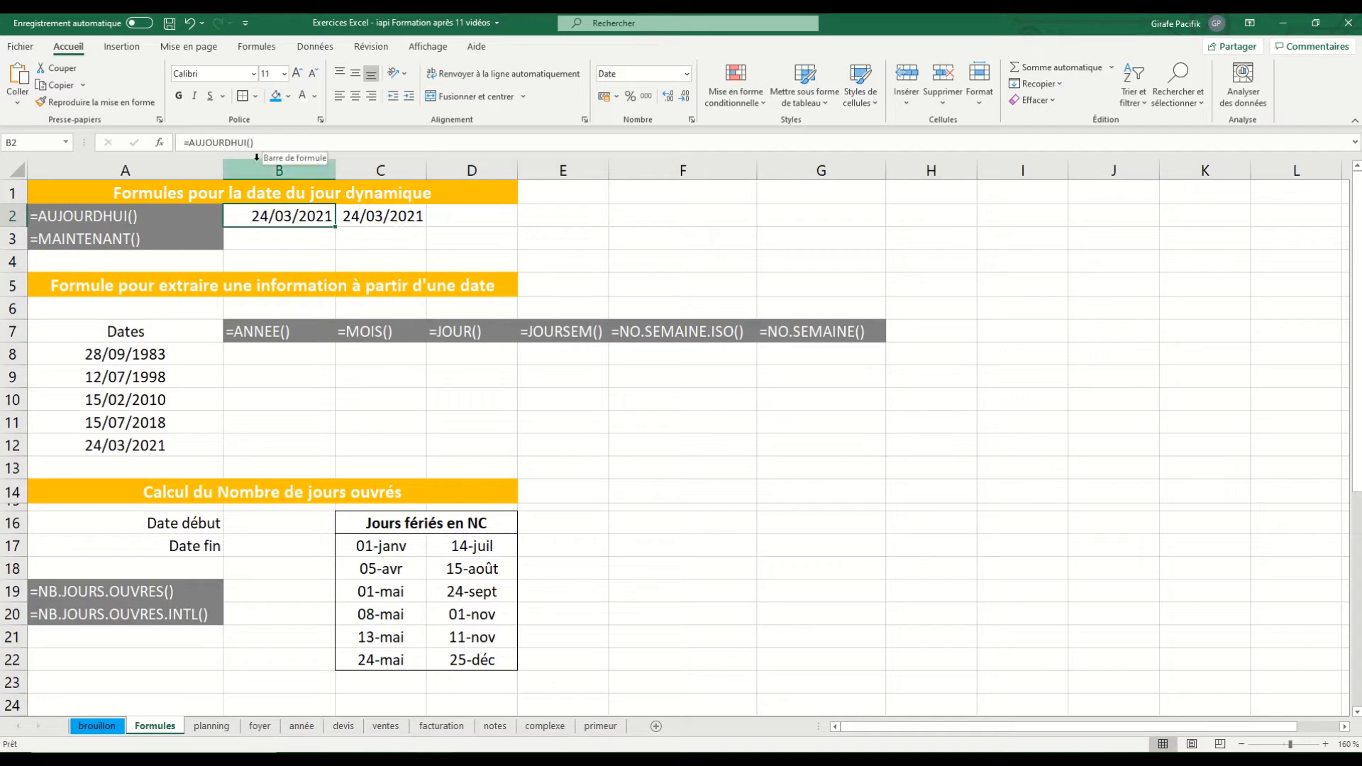
Step: Enter =MAINTENANT() in B3 and widen column B enough to show the full date and time
key(Down)
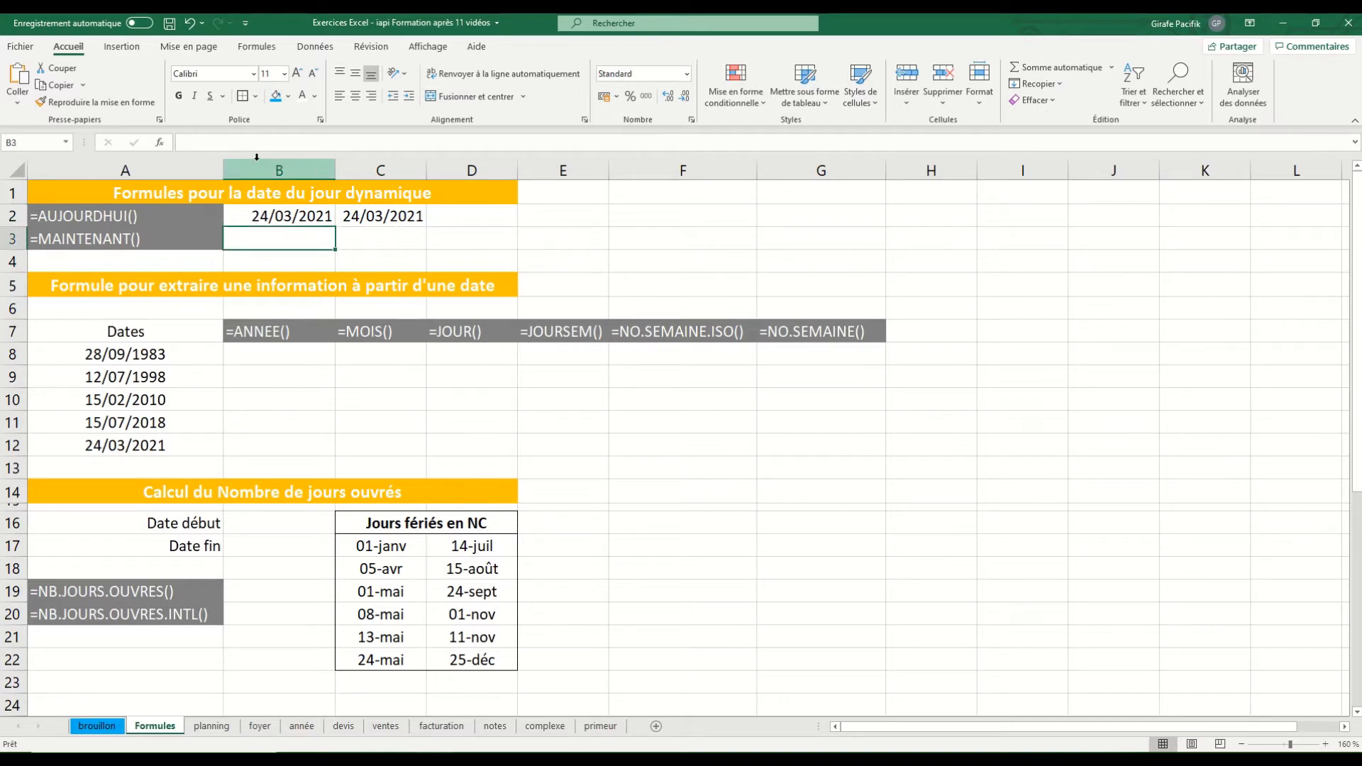
text(=ma)
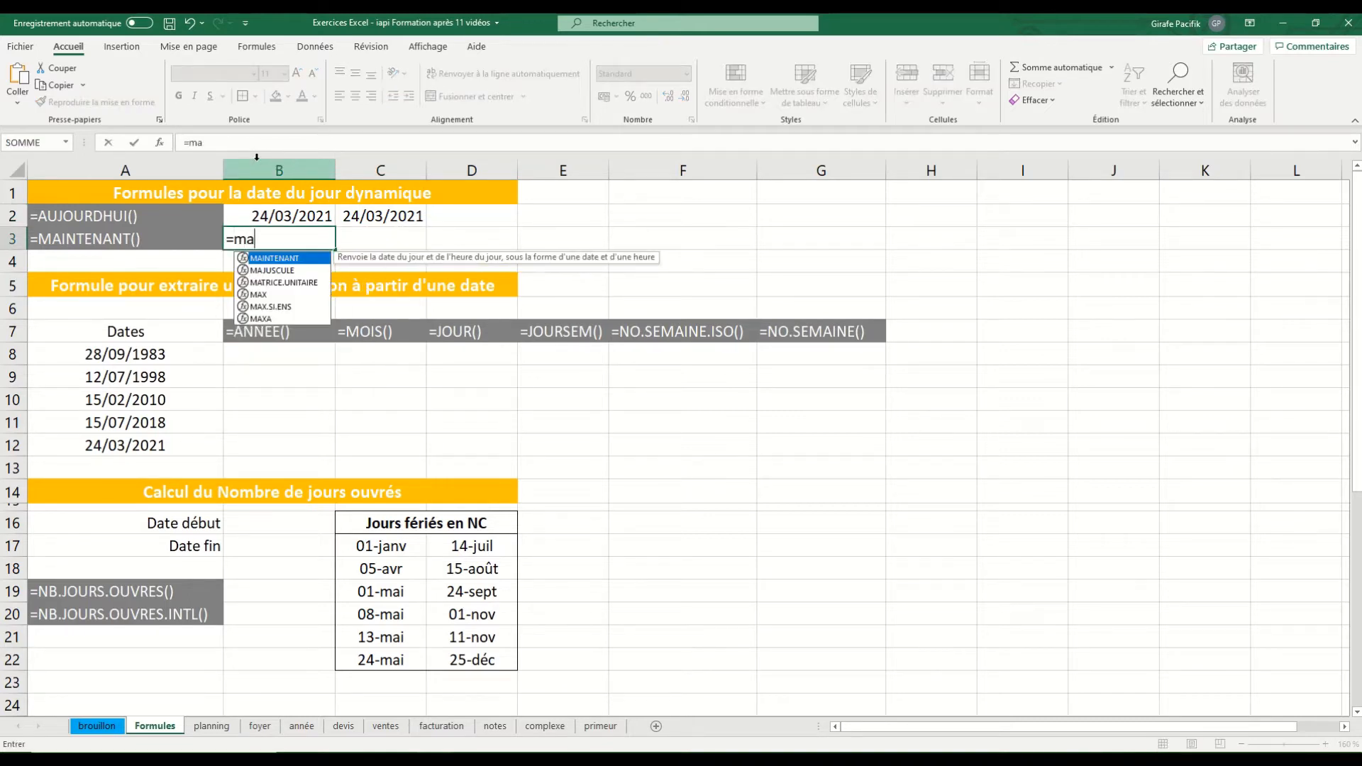
key(Tab)
text())
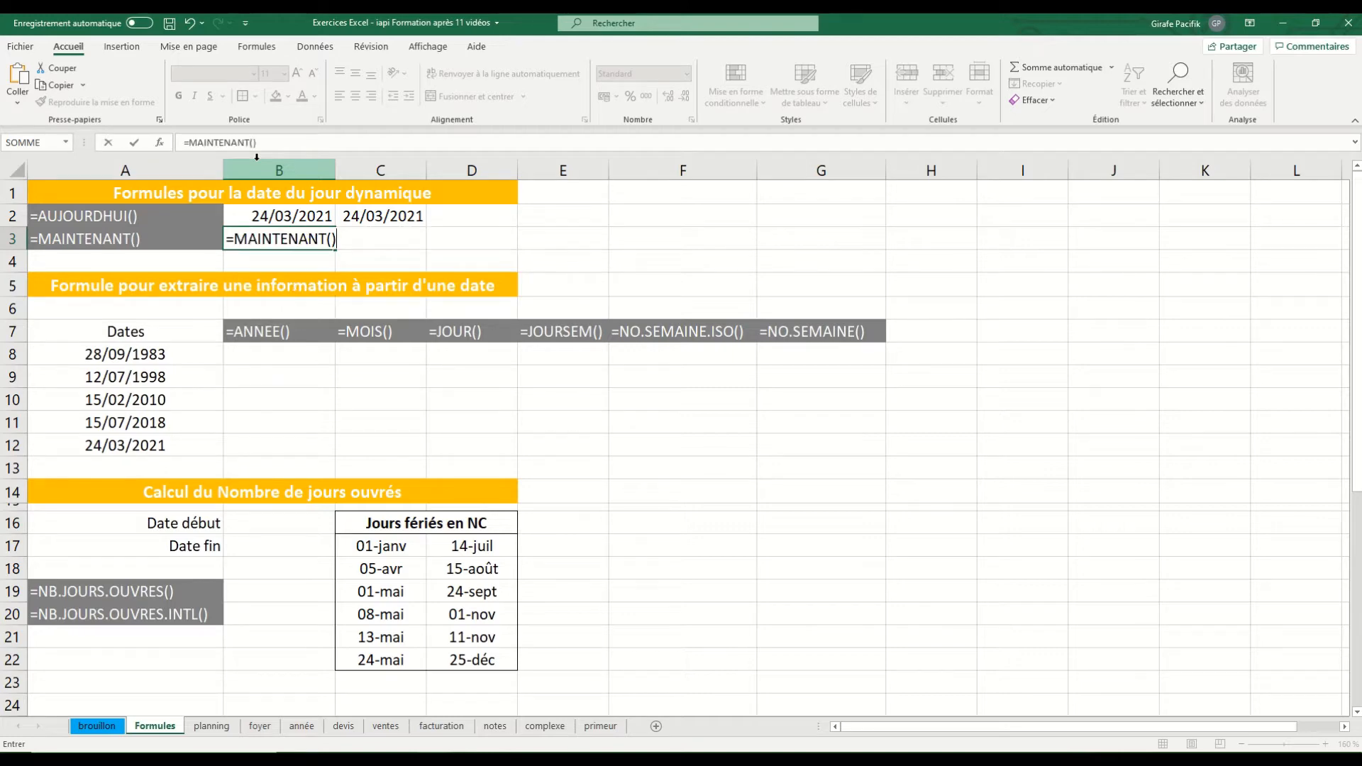
key(Return)
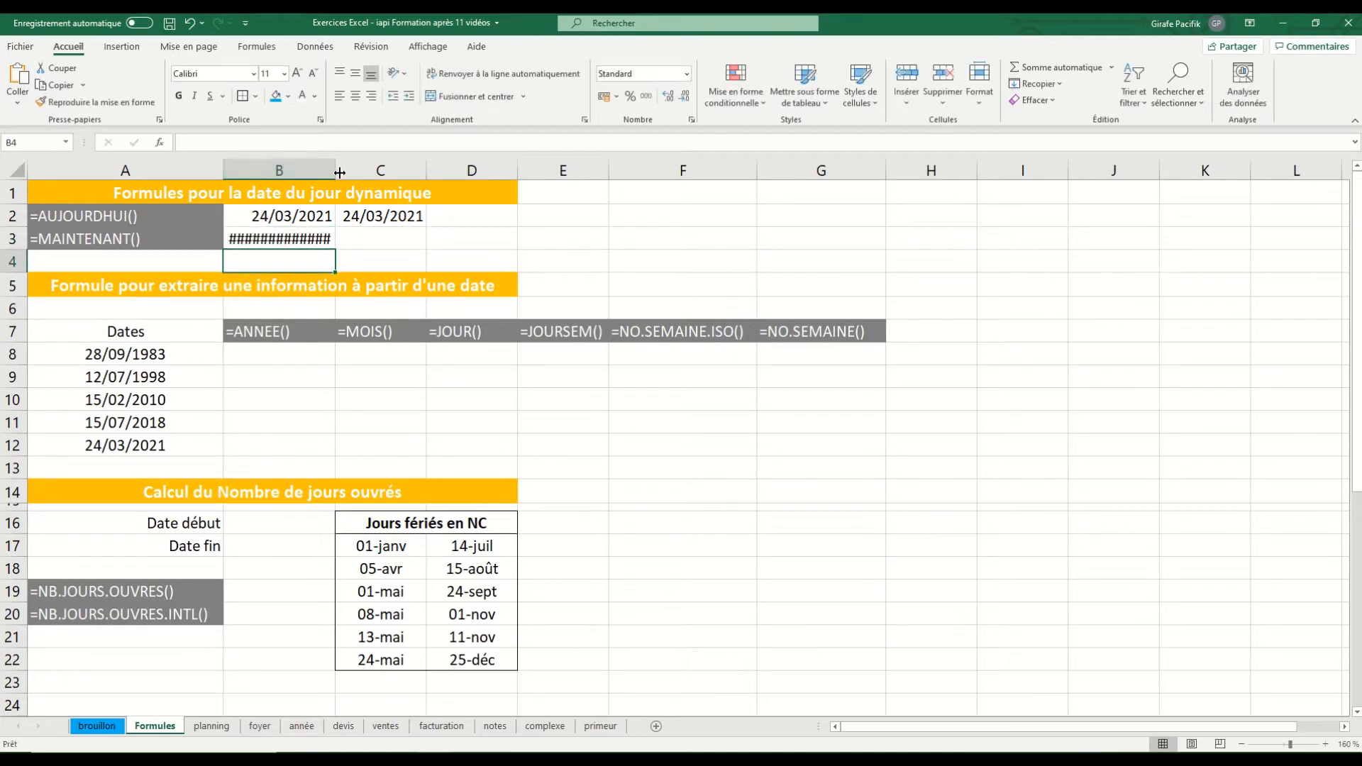
drag(335, 171, 383, 170)
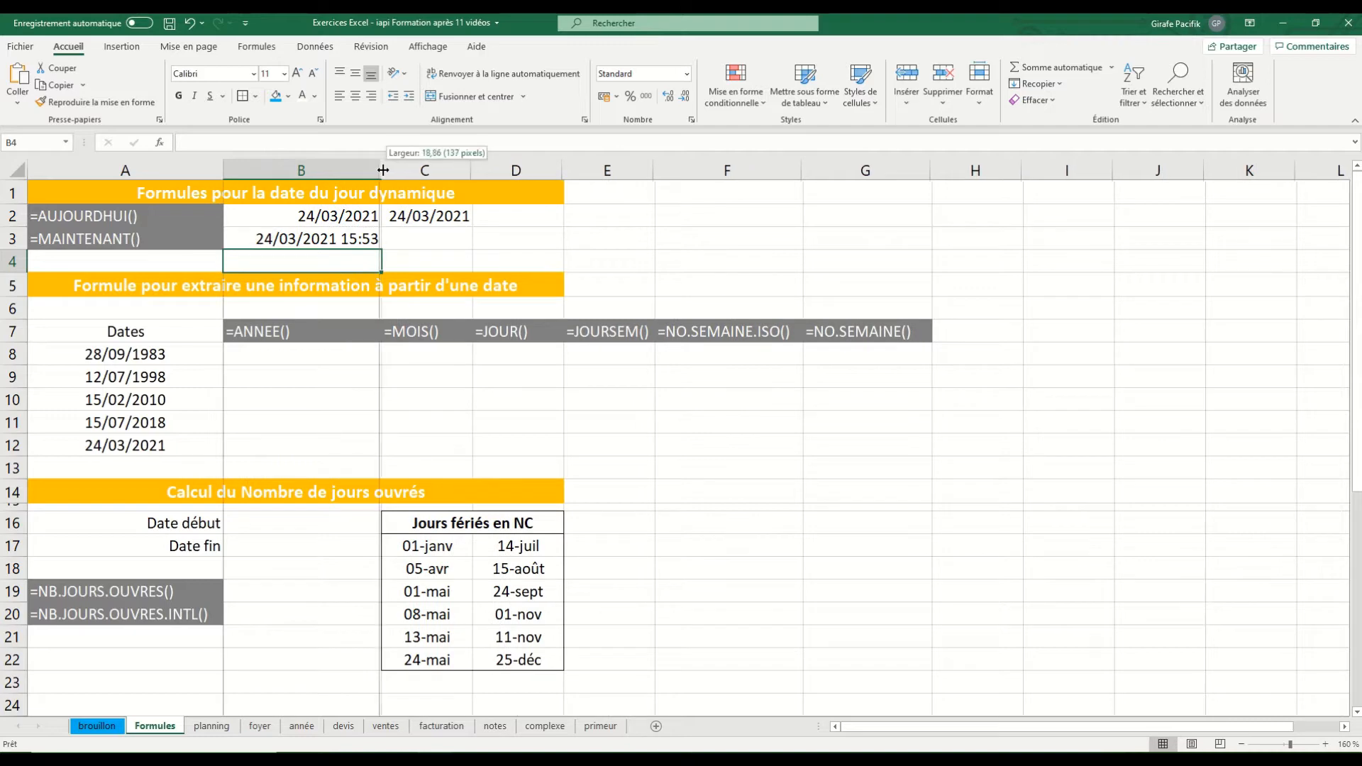
Step: Try the Standard number format on cells B2:B3 and undo the format change
drag(340, 216, 348, 239)
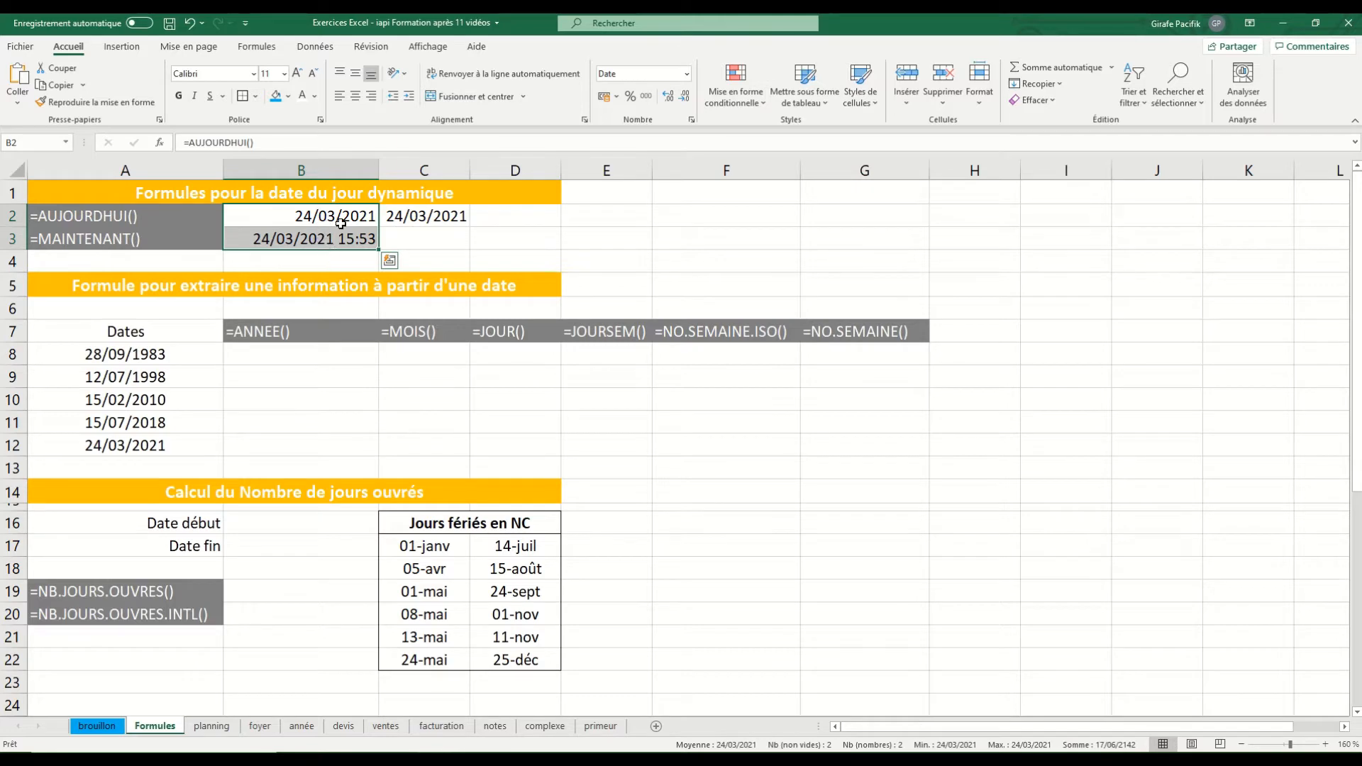
click(687, 74)
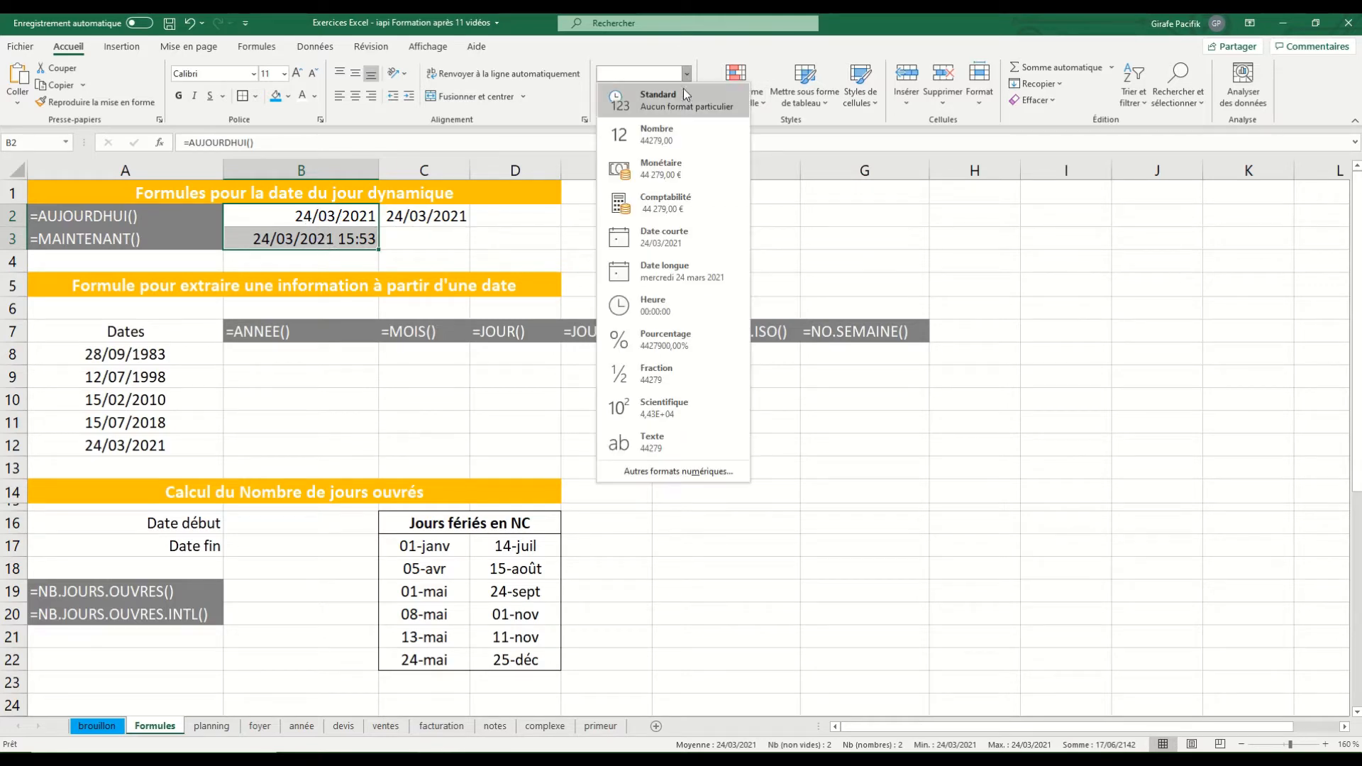
click(683, 88)
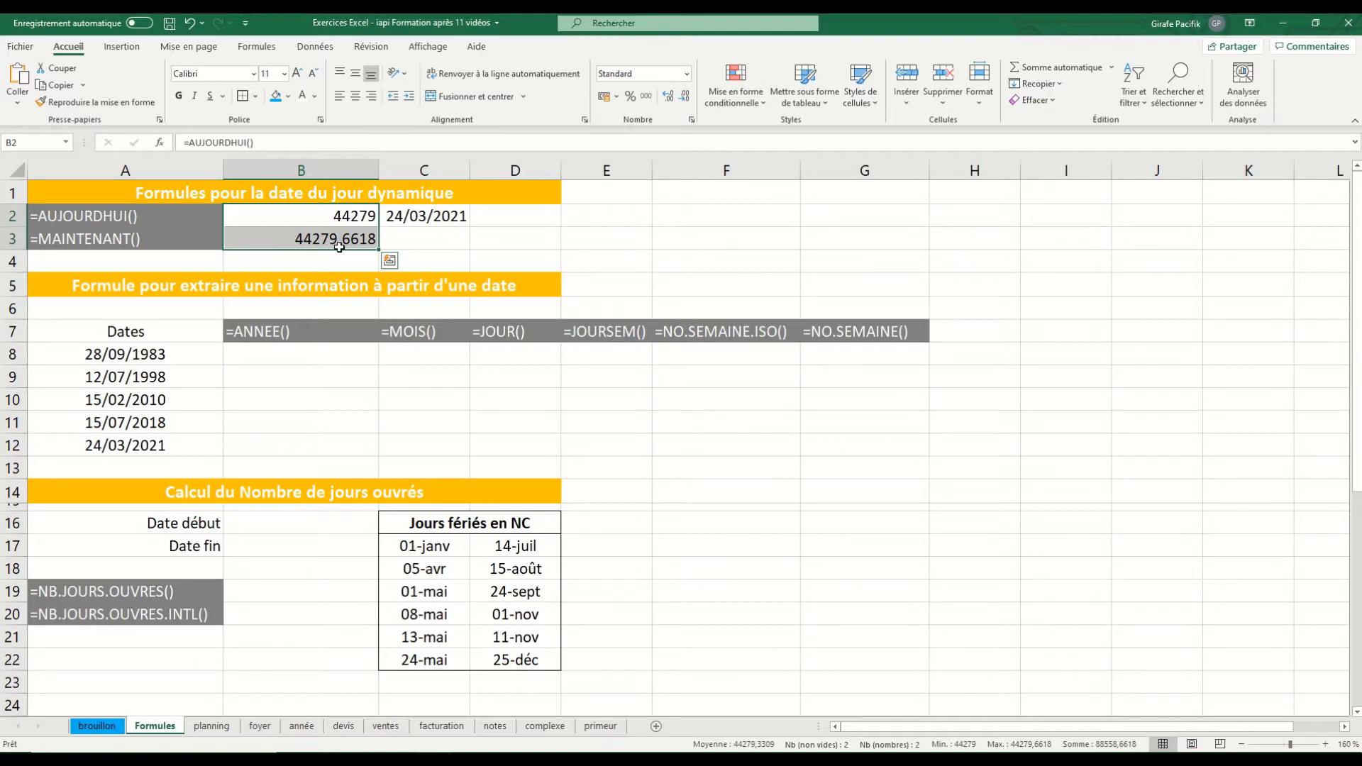
key(ctrl+z)
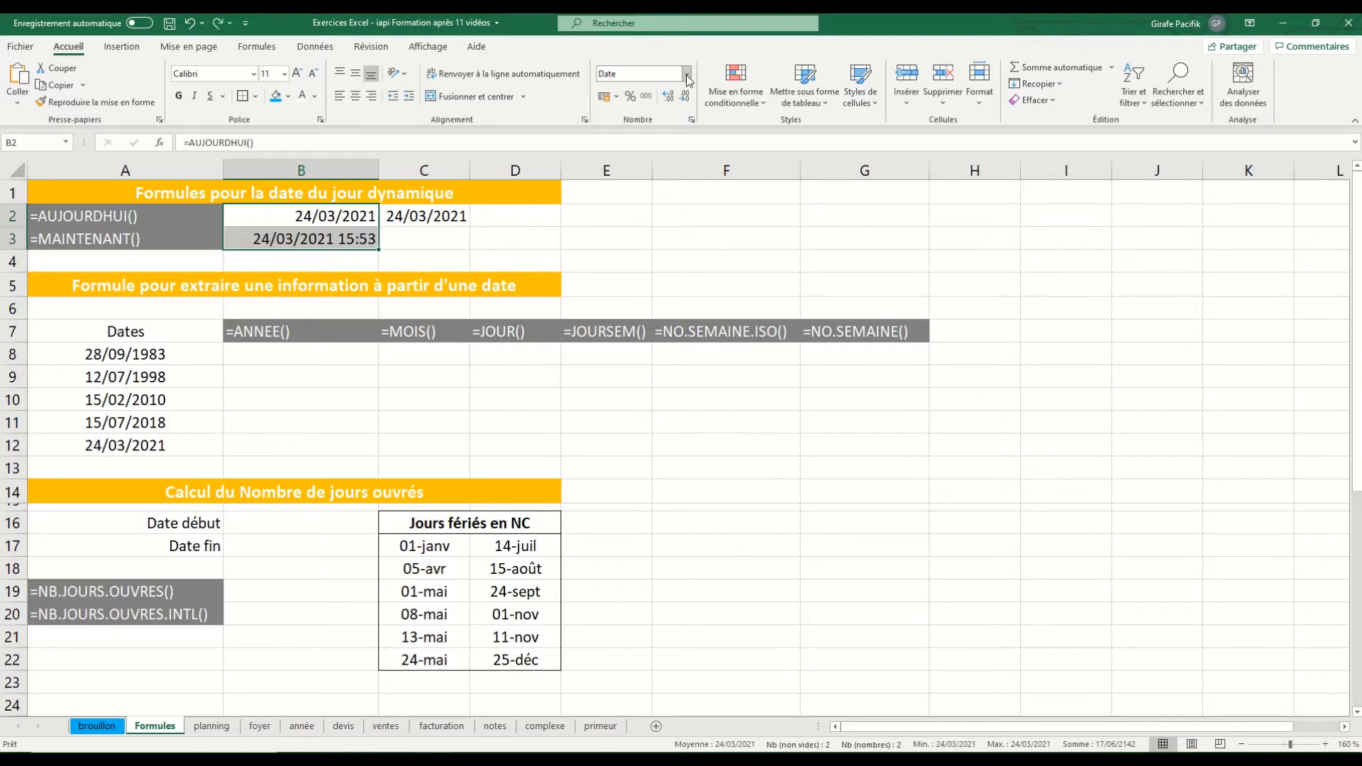
click(346, 260)
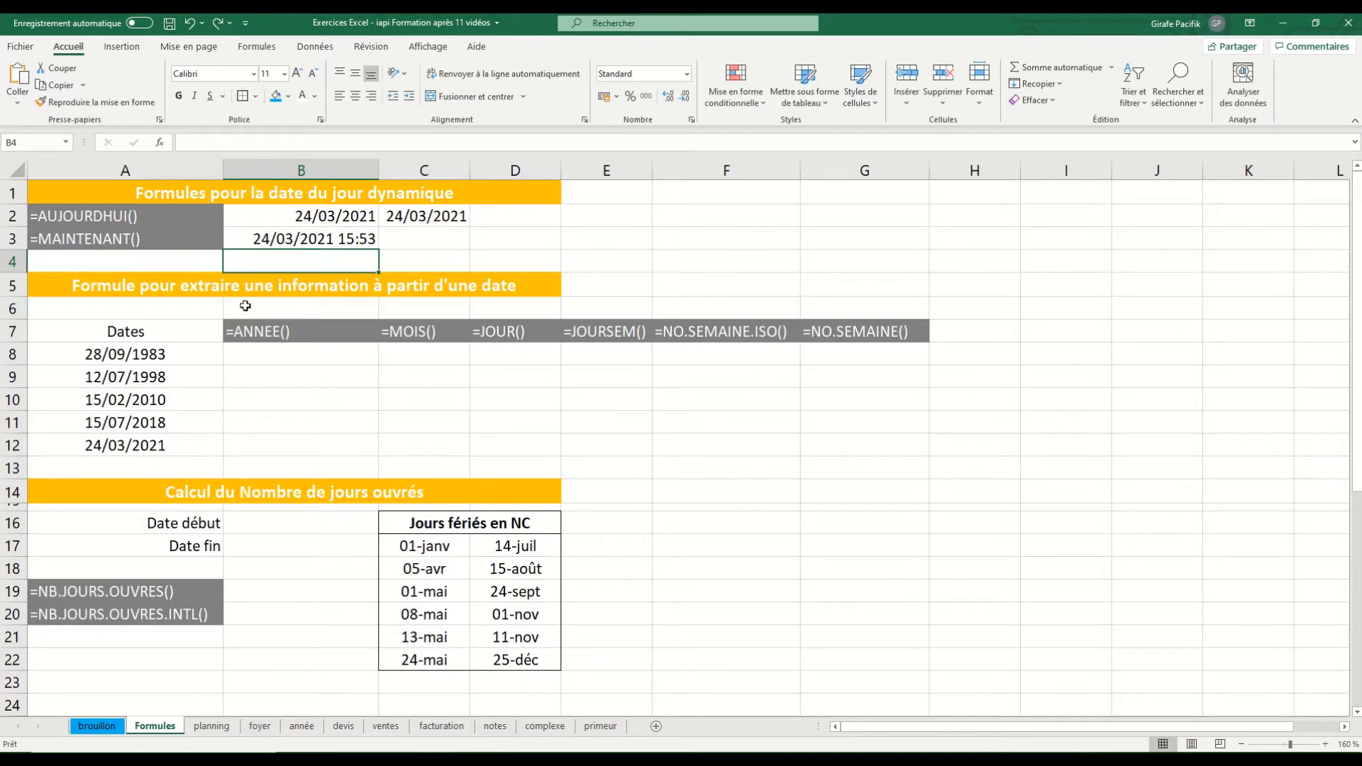
click(291, 359)
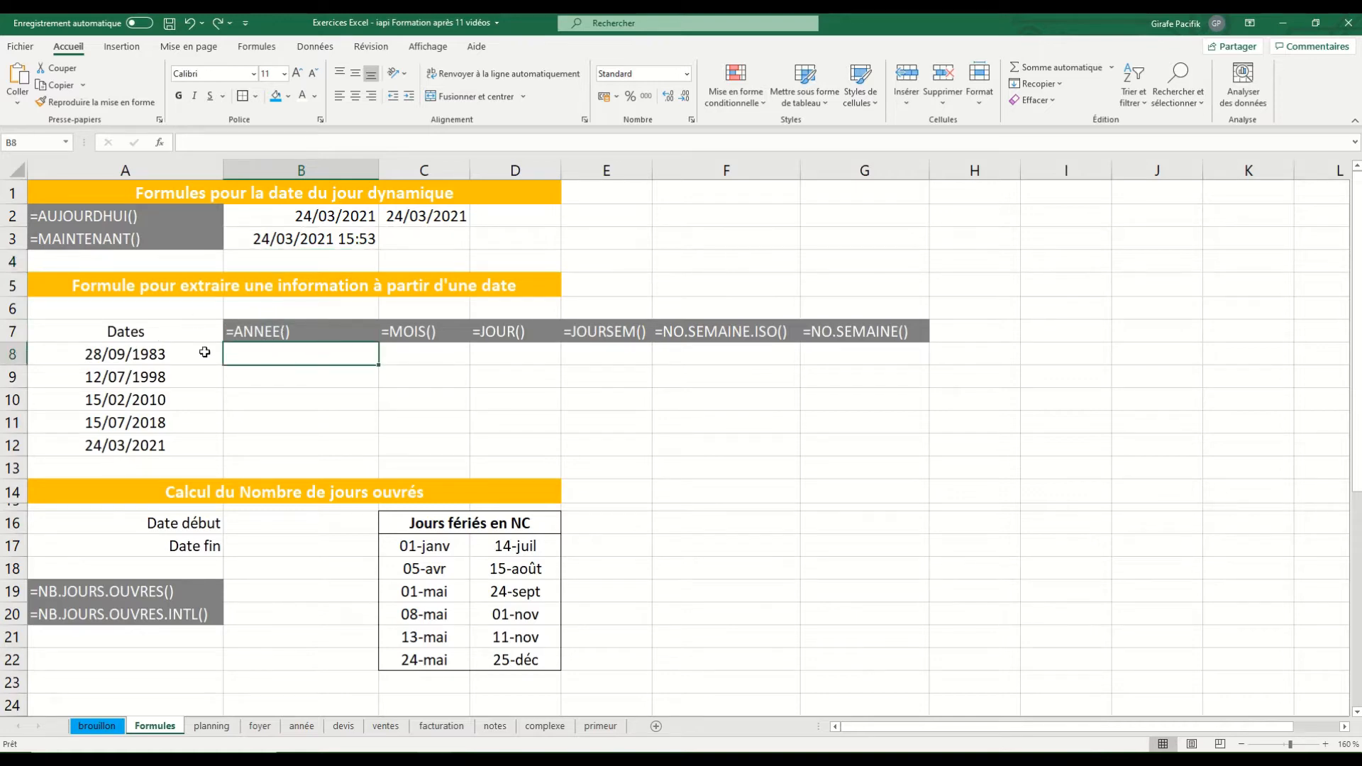
drag(205, 357, 193, 446)
click(287, 359)
drag(317, 352, 813, 443)
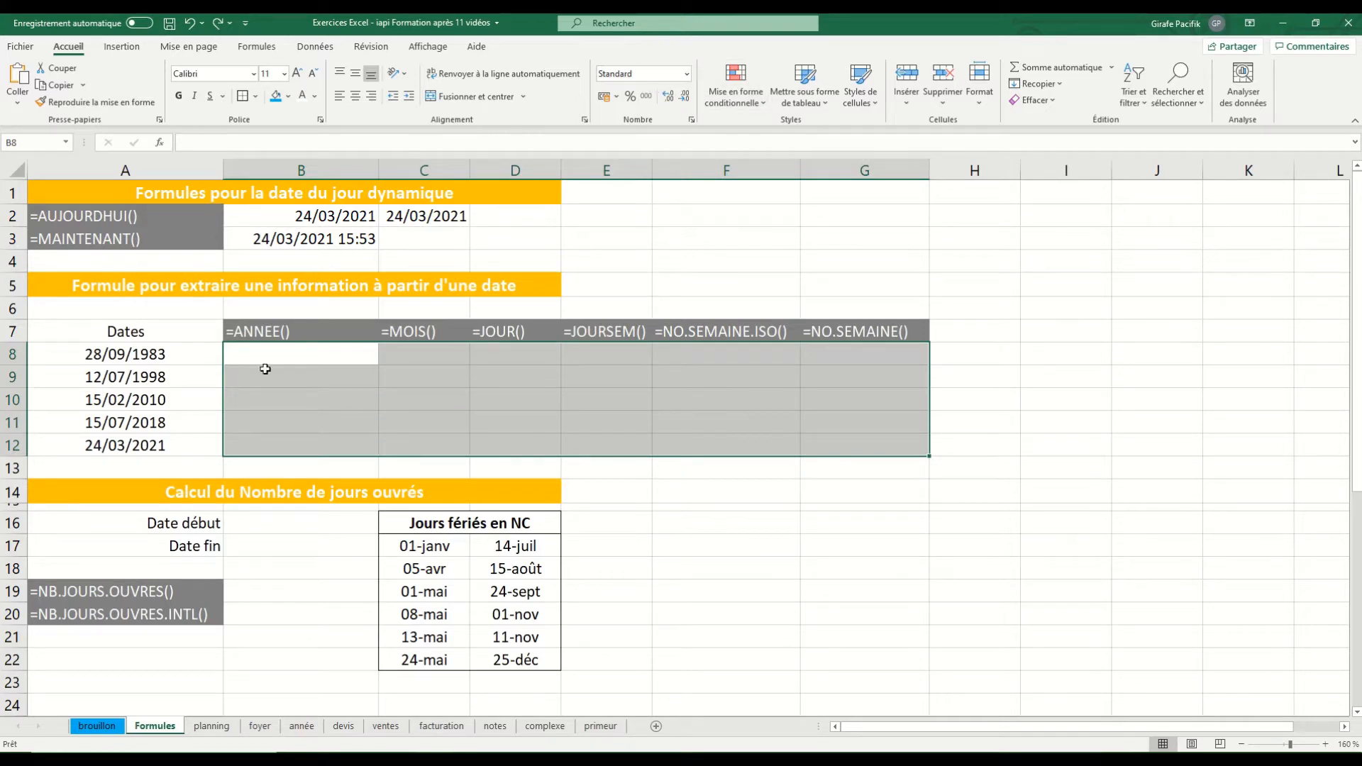
Step: Extract the year in B8 with =ANNEE(A8) and copy the formula down to B12
click(291, 349)
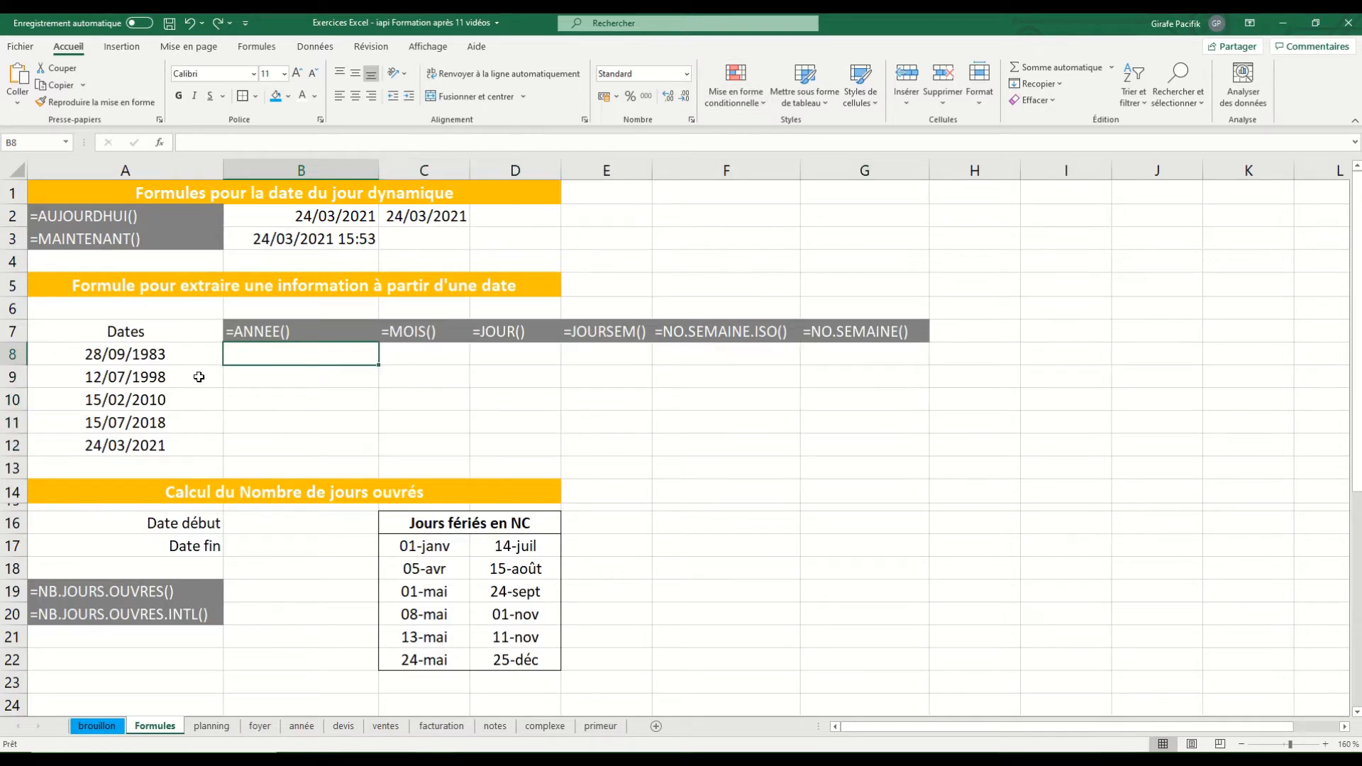
text(=ann)
key(Tab)
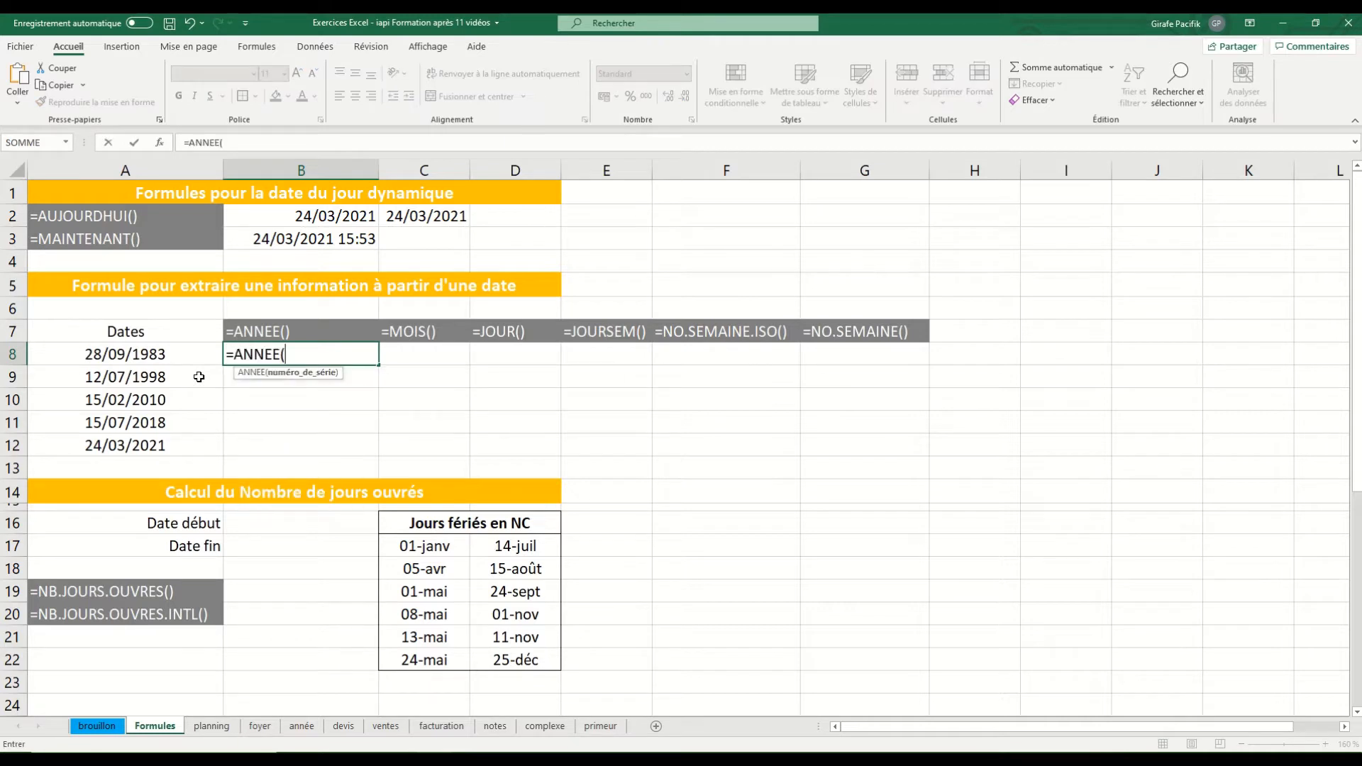
key(Left)
text())
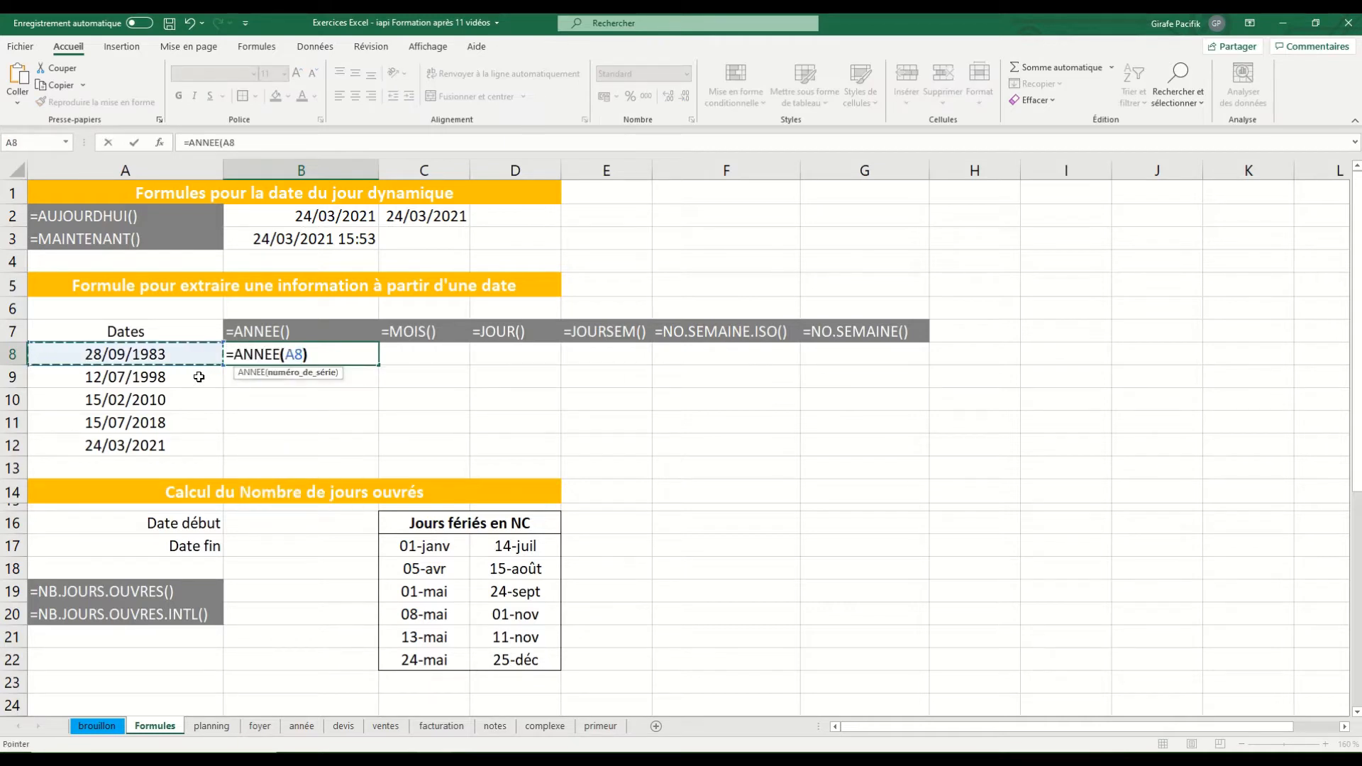
key(Return)
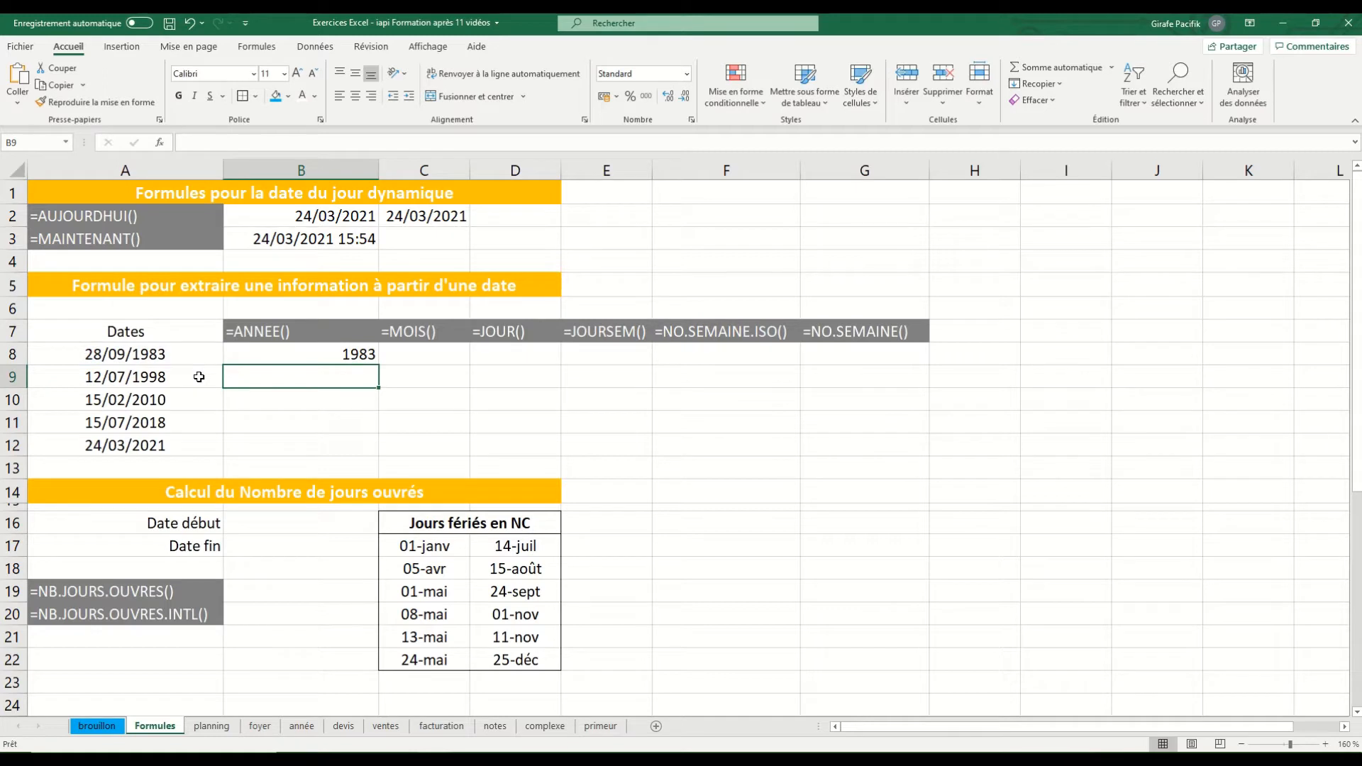
click(312, 356)
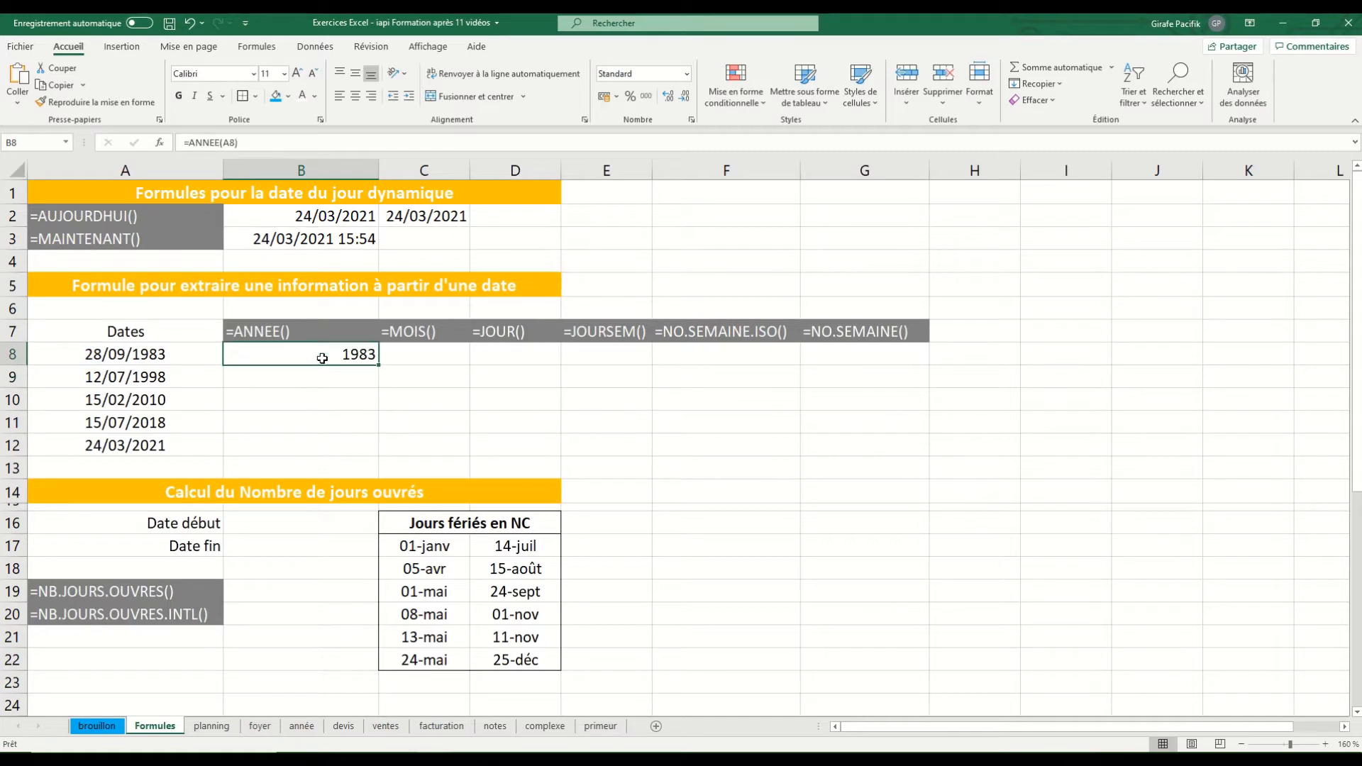
double_click(381, 363)
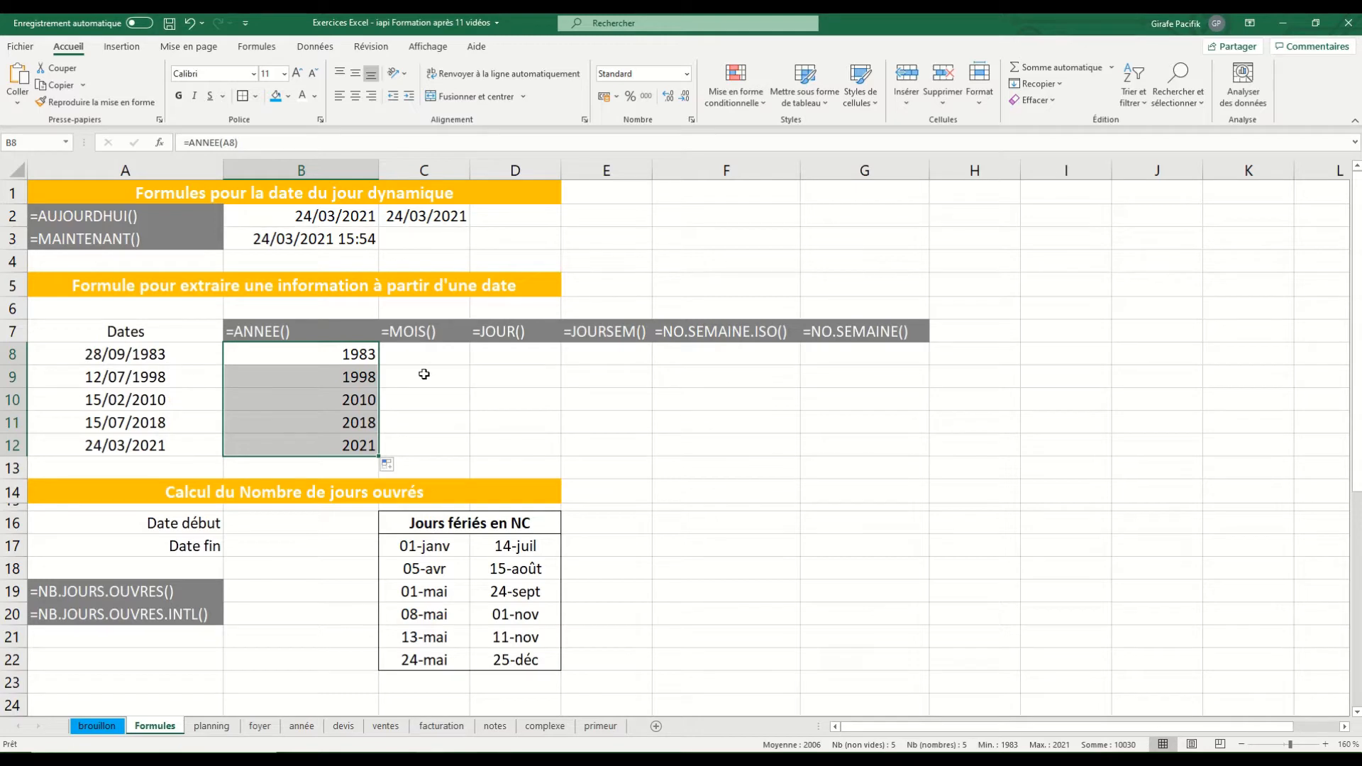
Step: Extract the month in C8 with =MOIS(A8) and copy the formula down to C12
click(434, 355)
text(=mo)
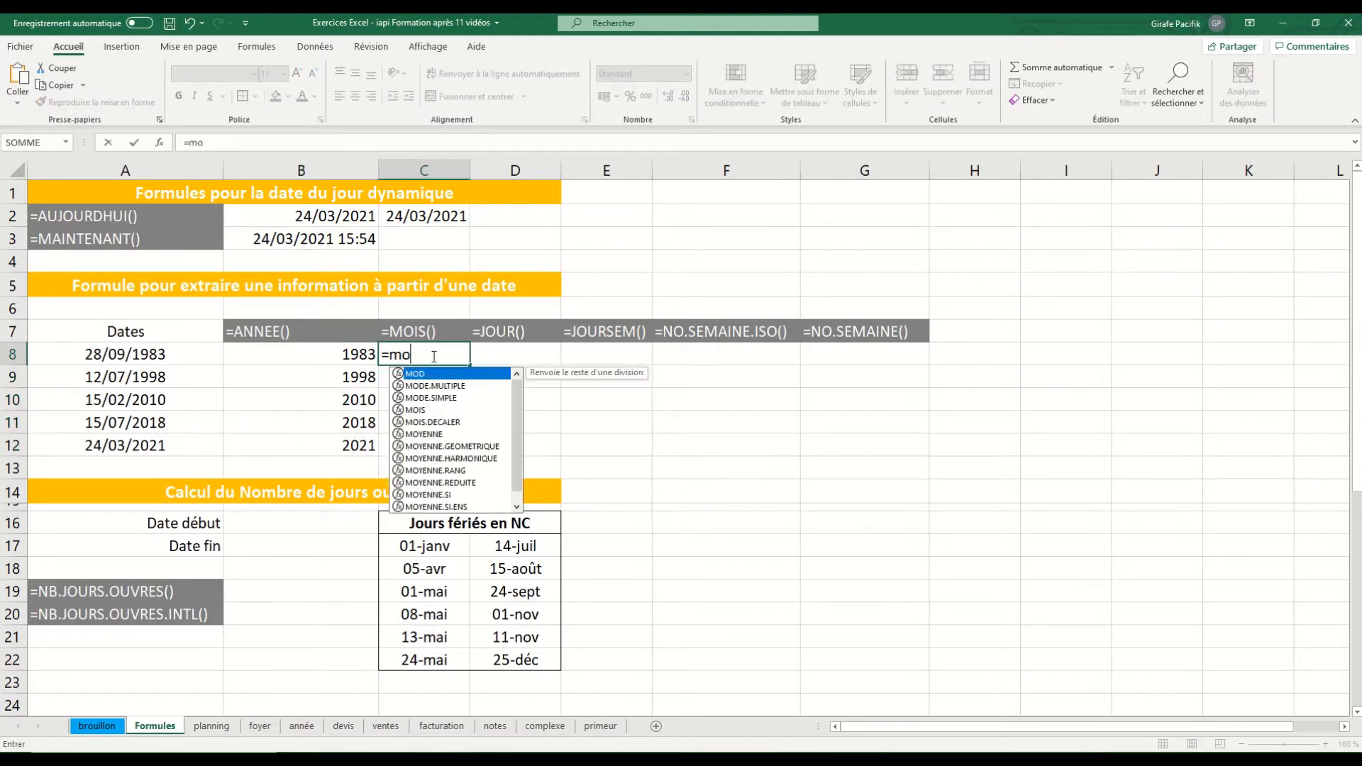
text(is)
double_click(415, 374)
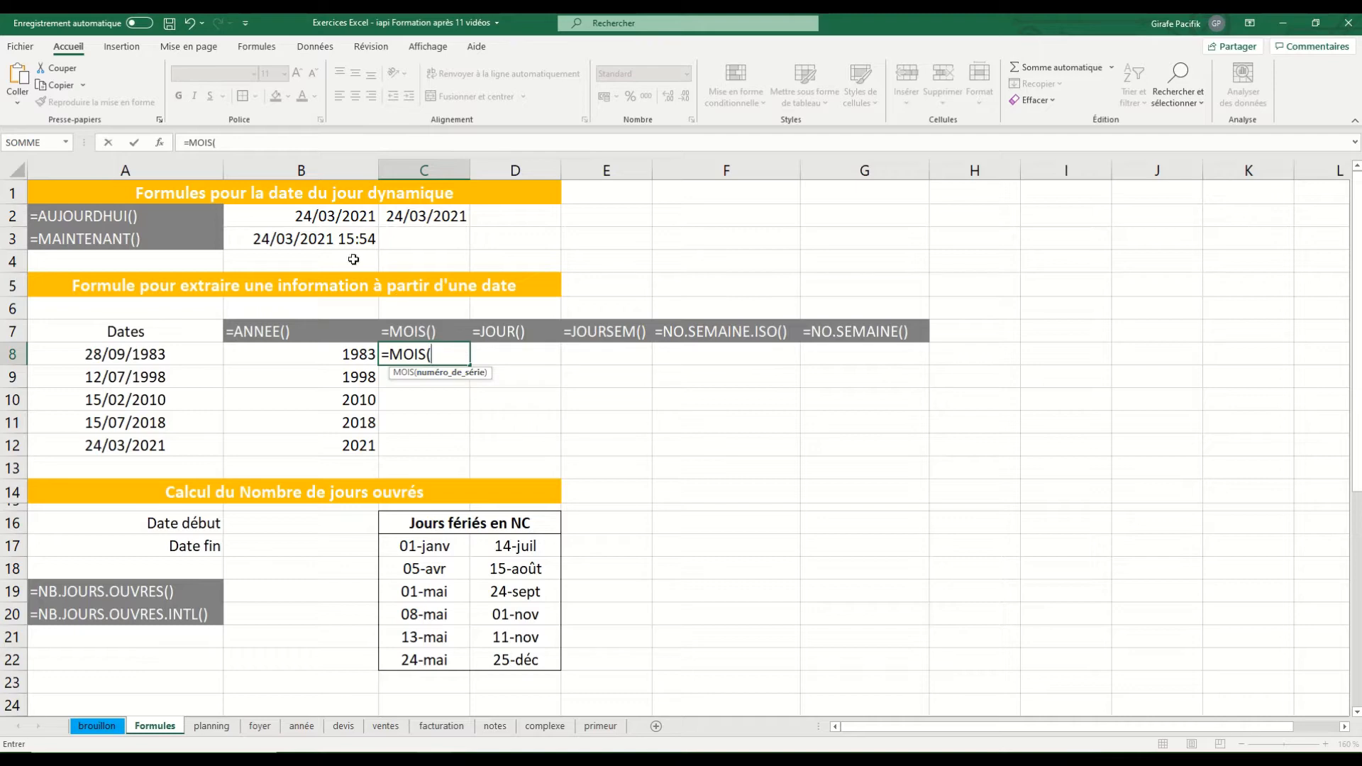
click(161, 354)
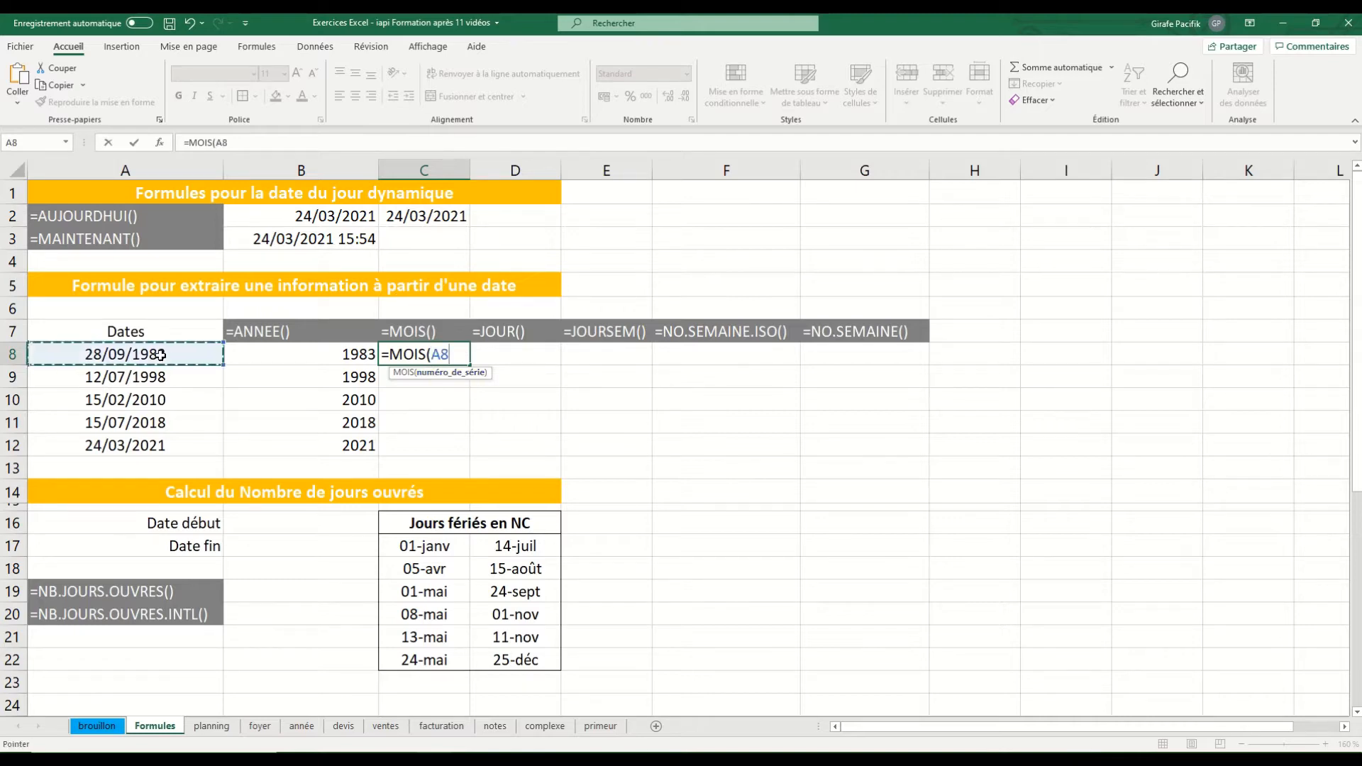
text())
key(Return)
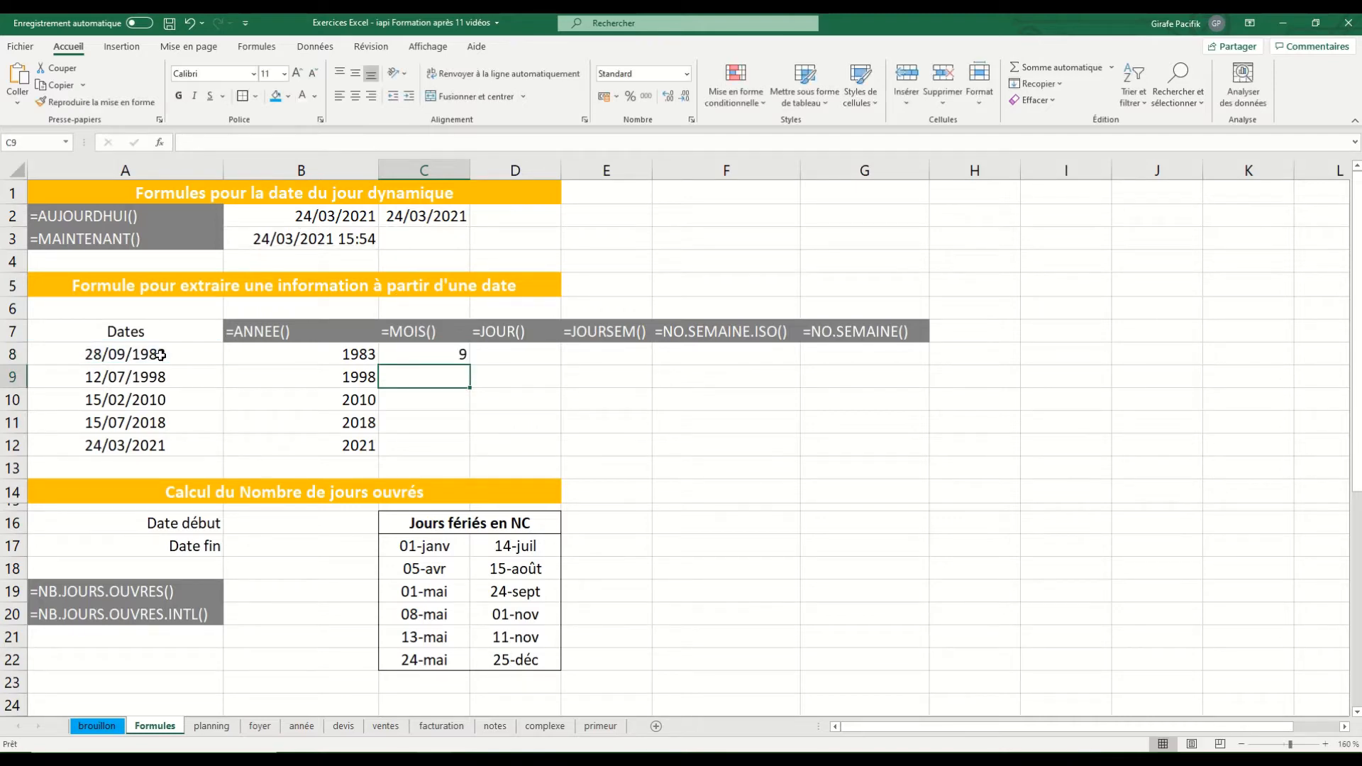
click(418, 353)
double_click(468, 365)
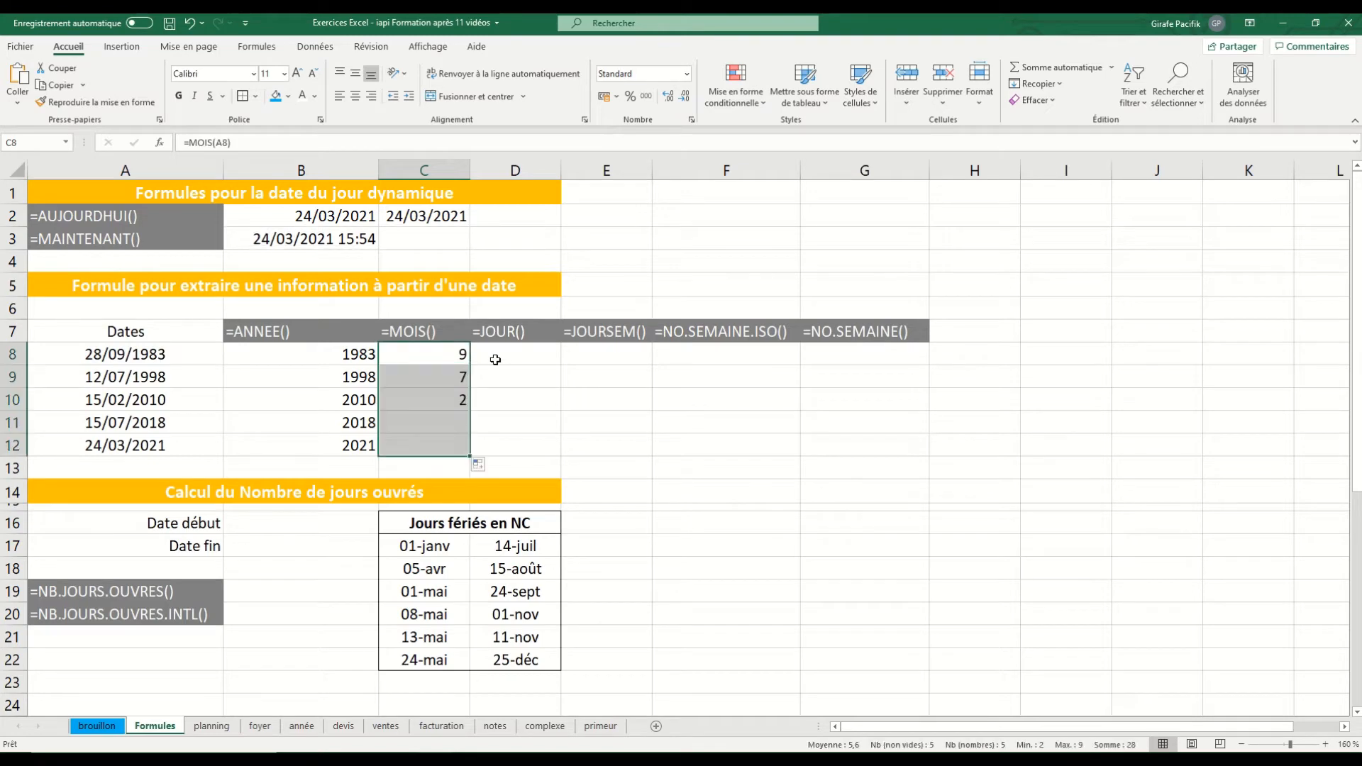
Step: Extract the day of the month in D8 with =JOUR(A8) and copy the formula down to D12
click(503, 355)
text(=jour)
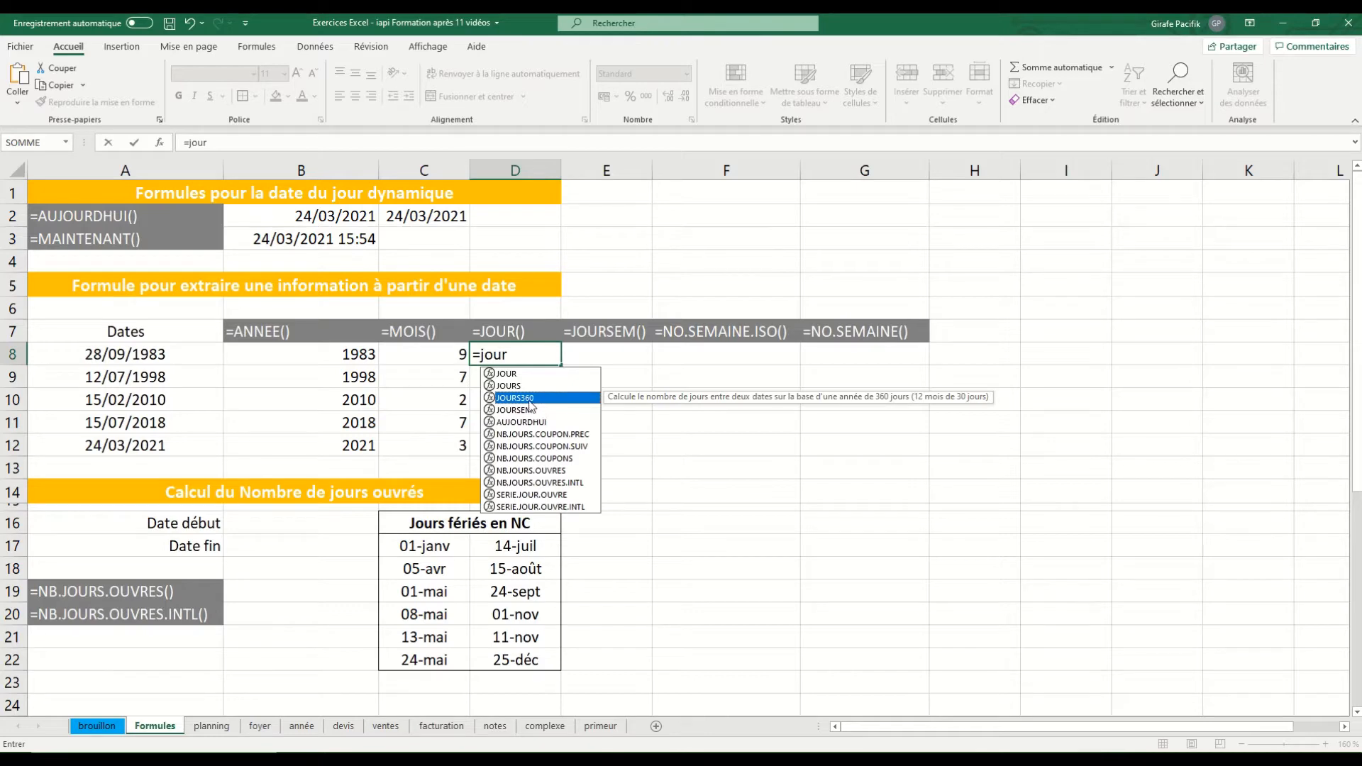
click(506, 374)
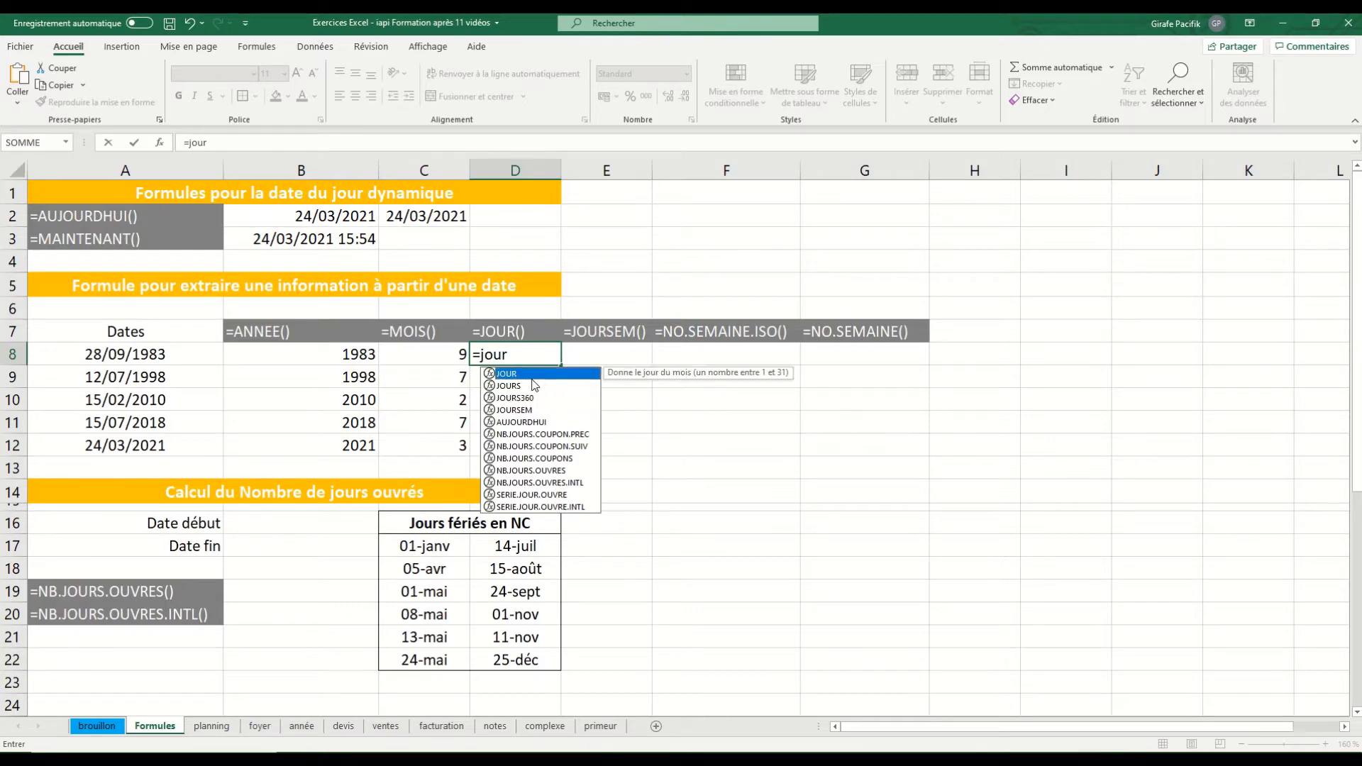
double_click(506, 374)
click(184, 359)
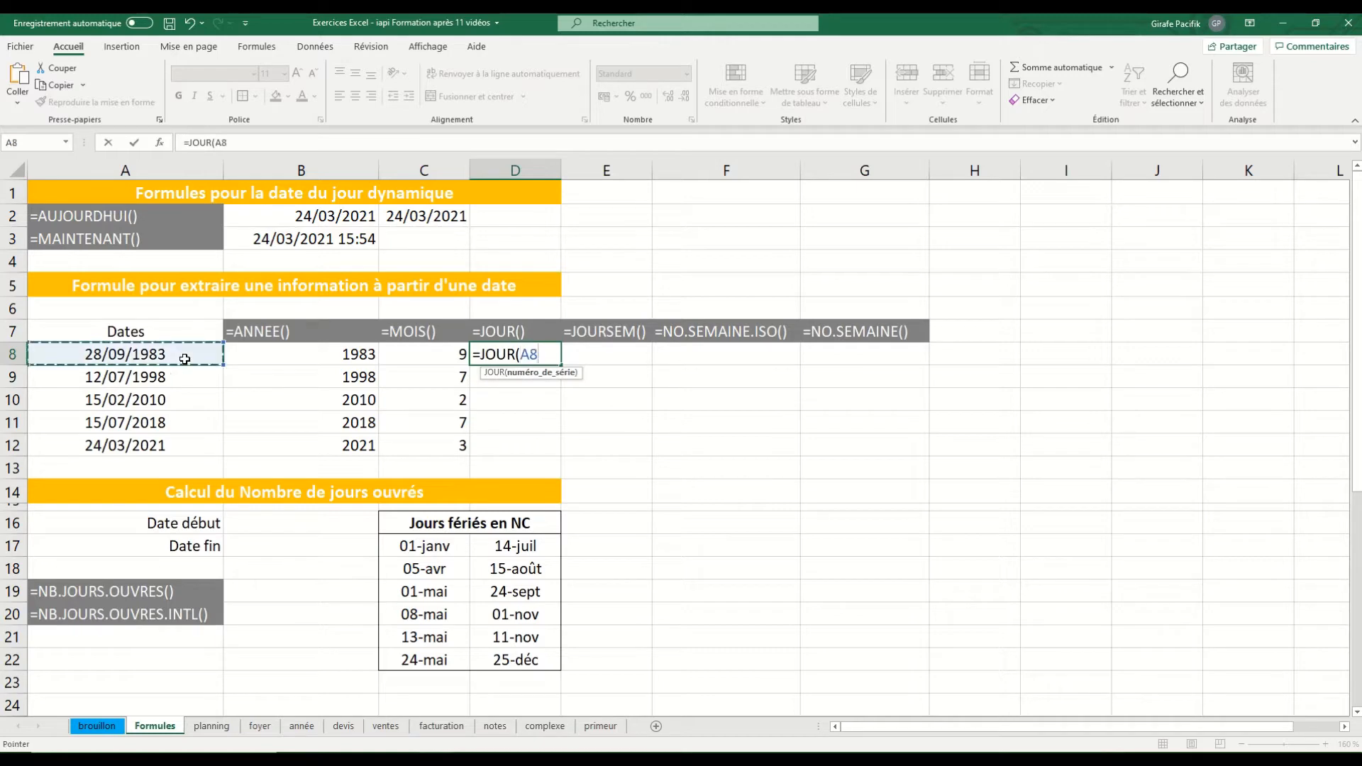
key(Return)
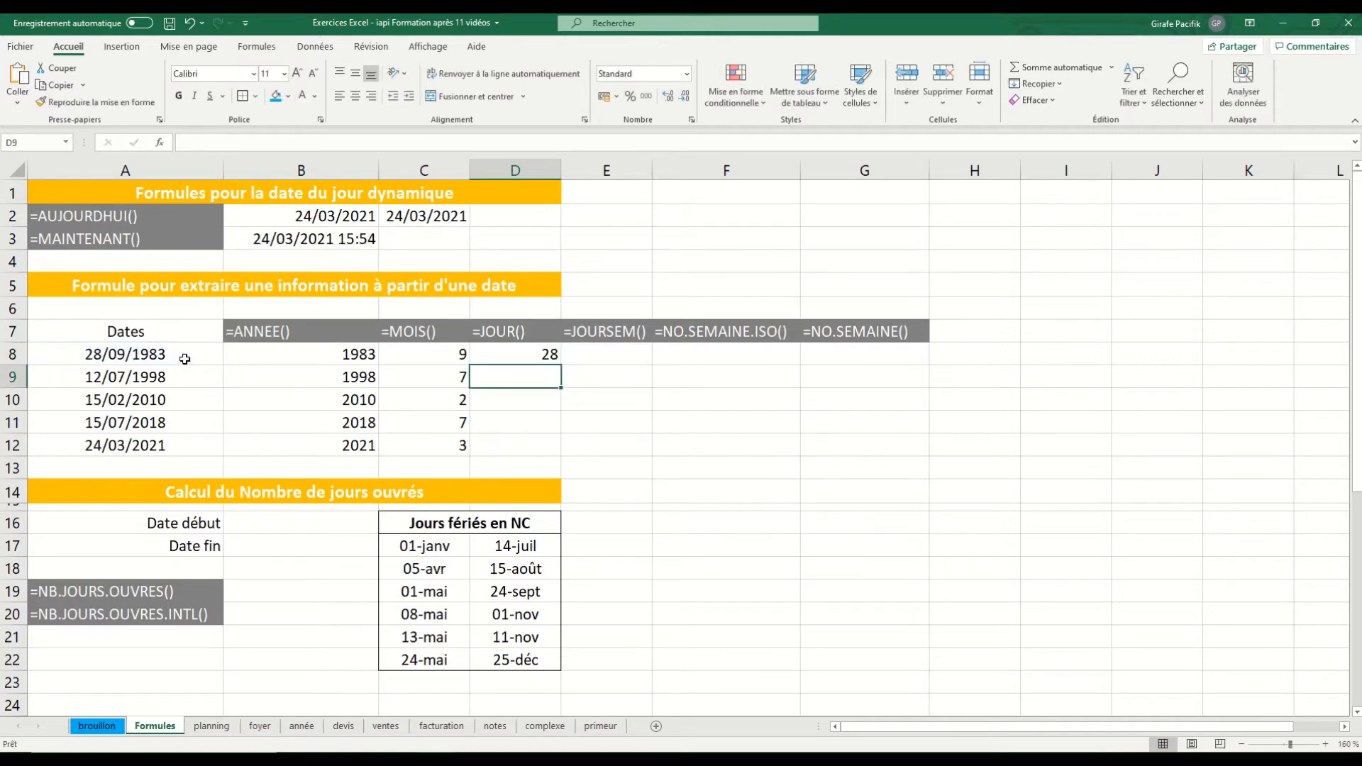
click(547, 355)
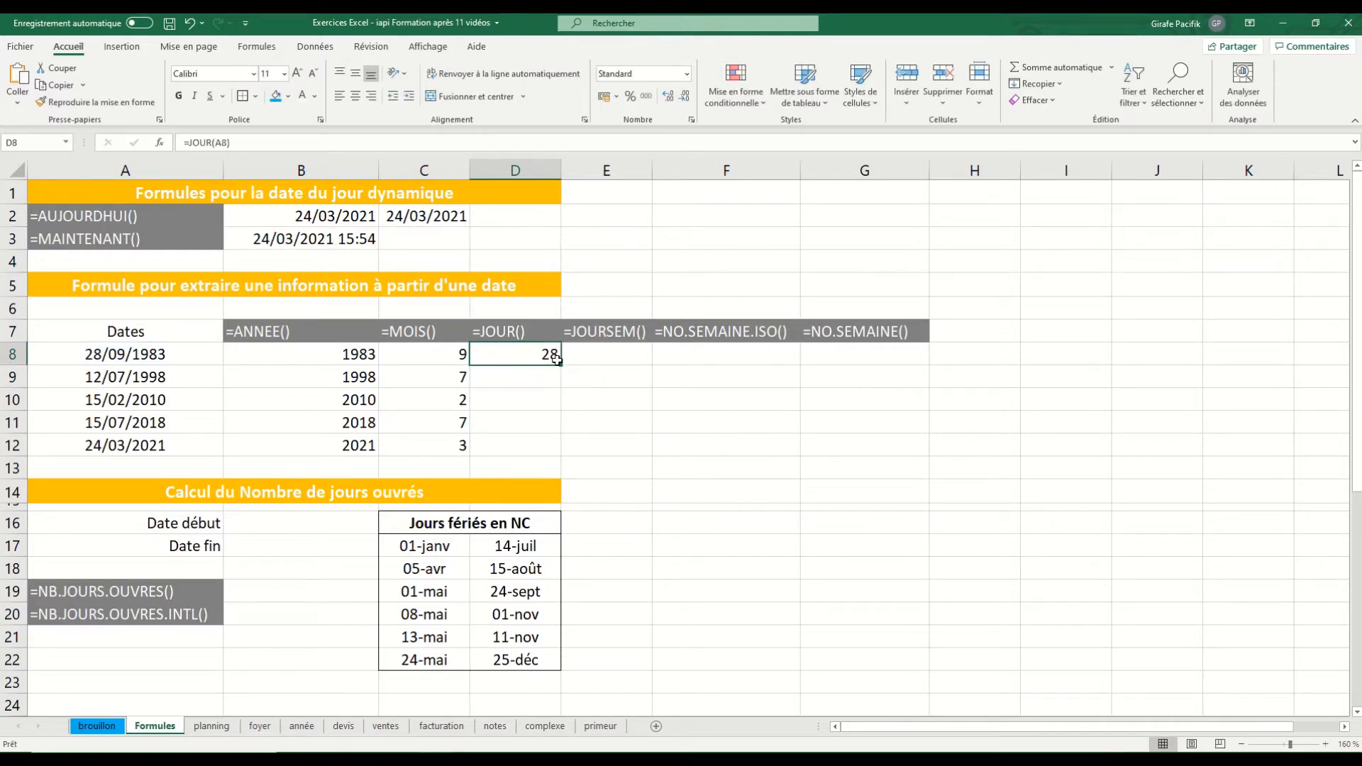
double_click(562, 366)
Step: Compute the weekday number in E8 with =JOURSEM(A8;2), numbering days from 1 (Monday) to 7 (Sunday)
click(610, 354)
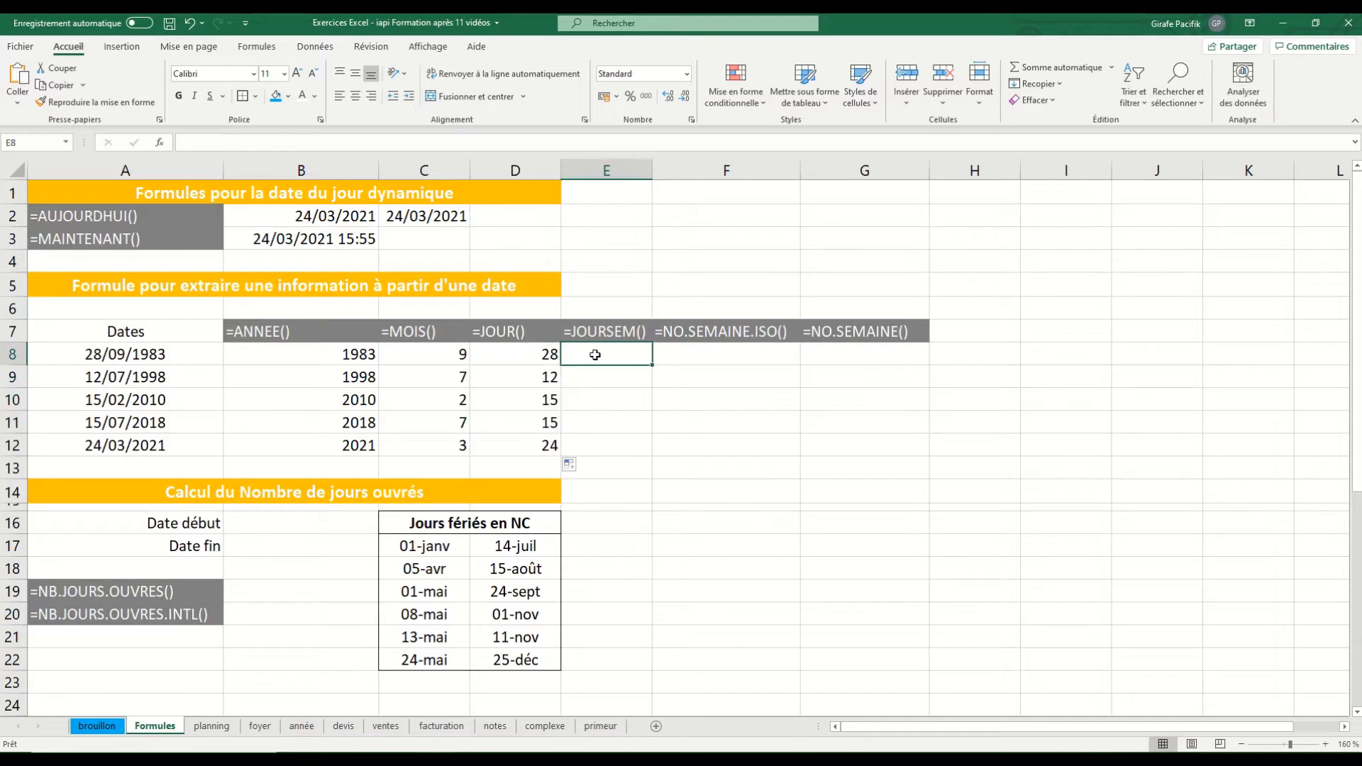
text(=jou)
key(Down)
key(Down)
key(Down)
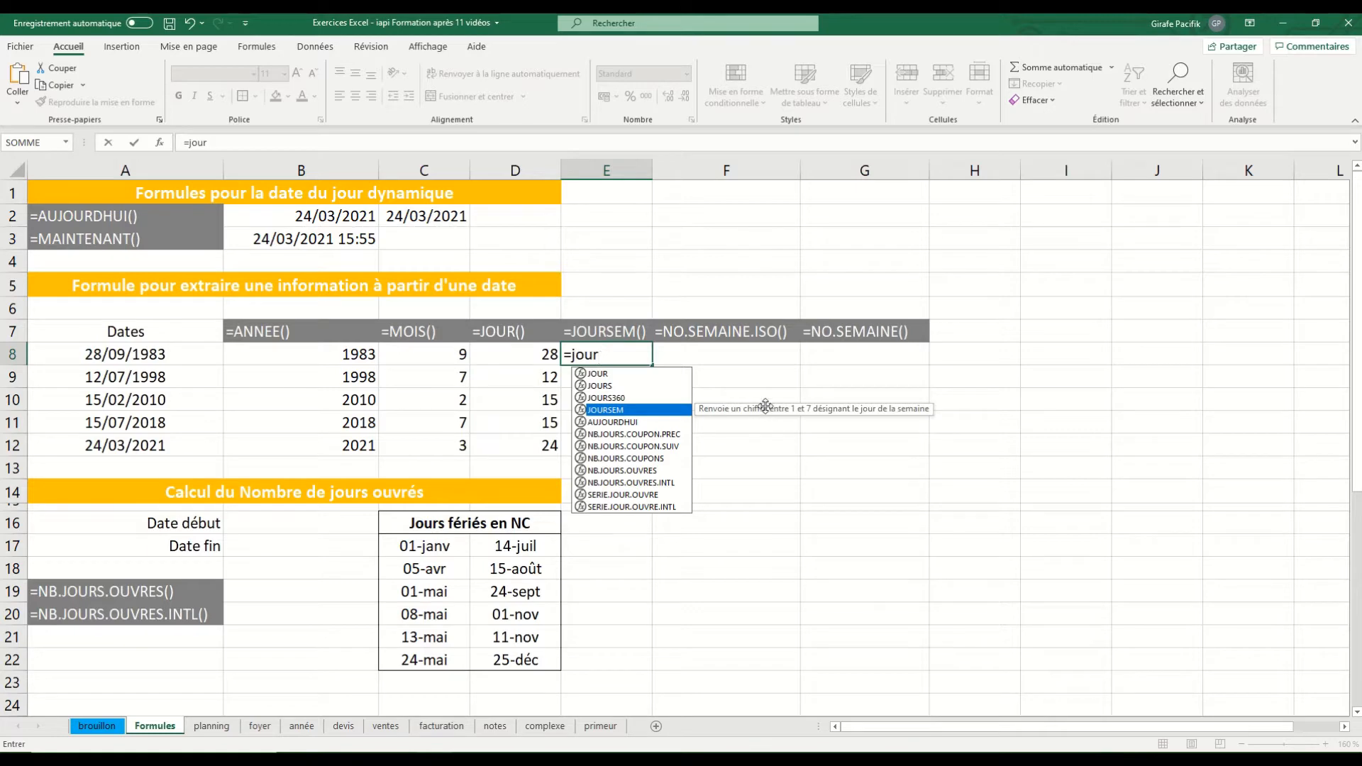
key(Tab)
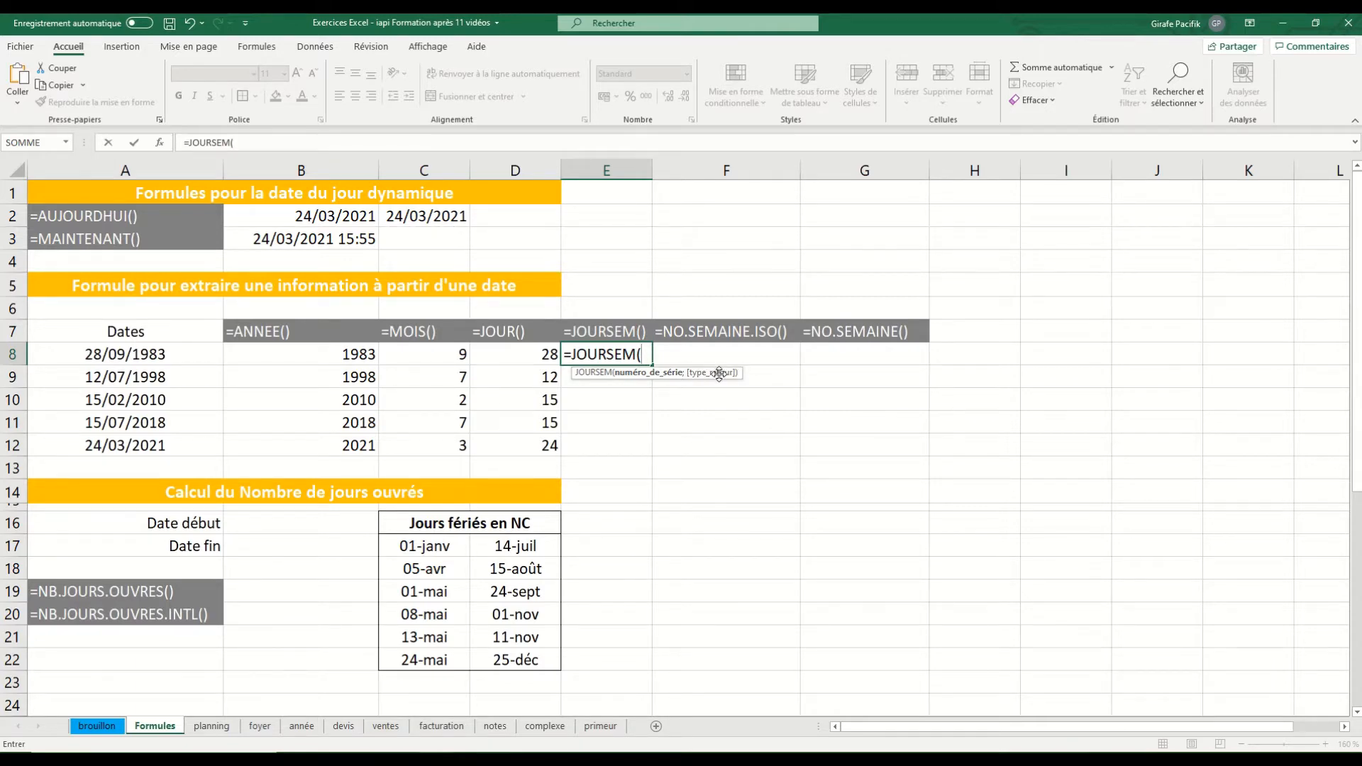
click(193, 355)
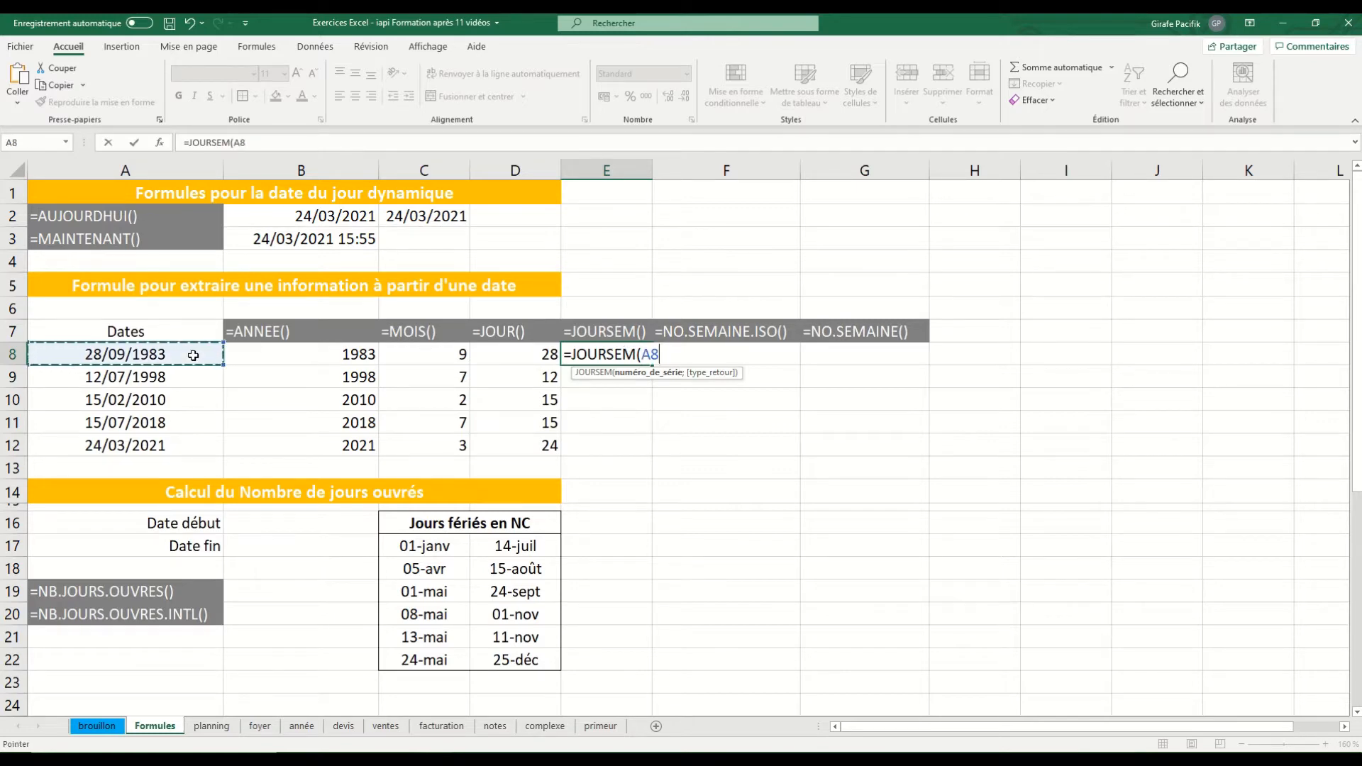
text(;)
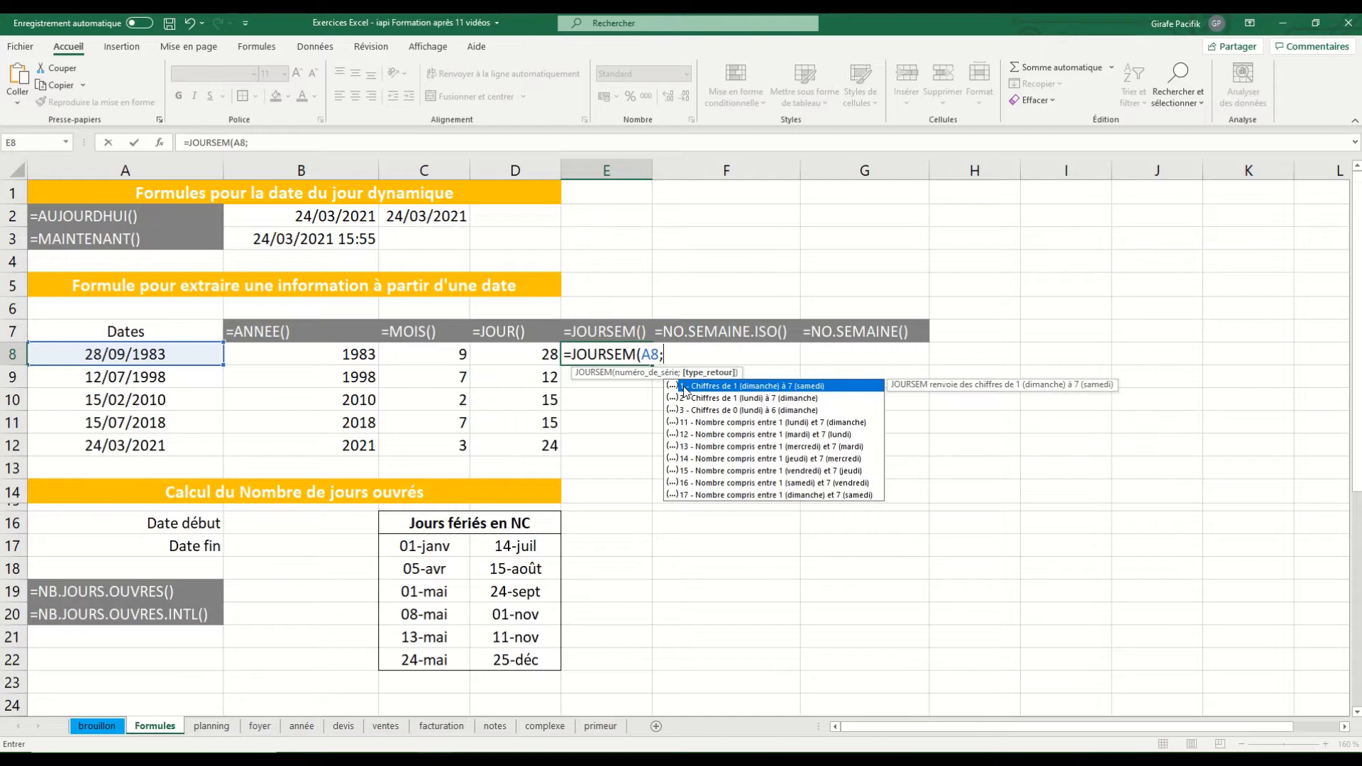
click(753, 401)
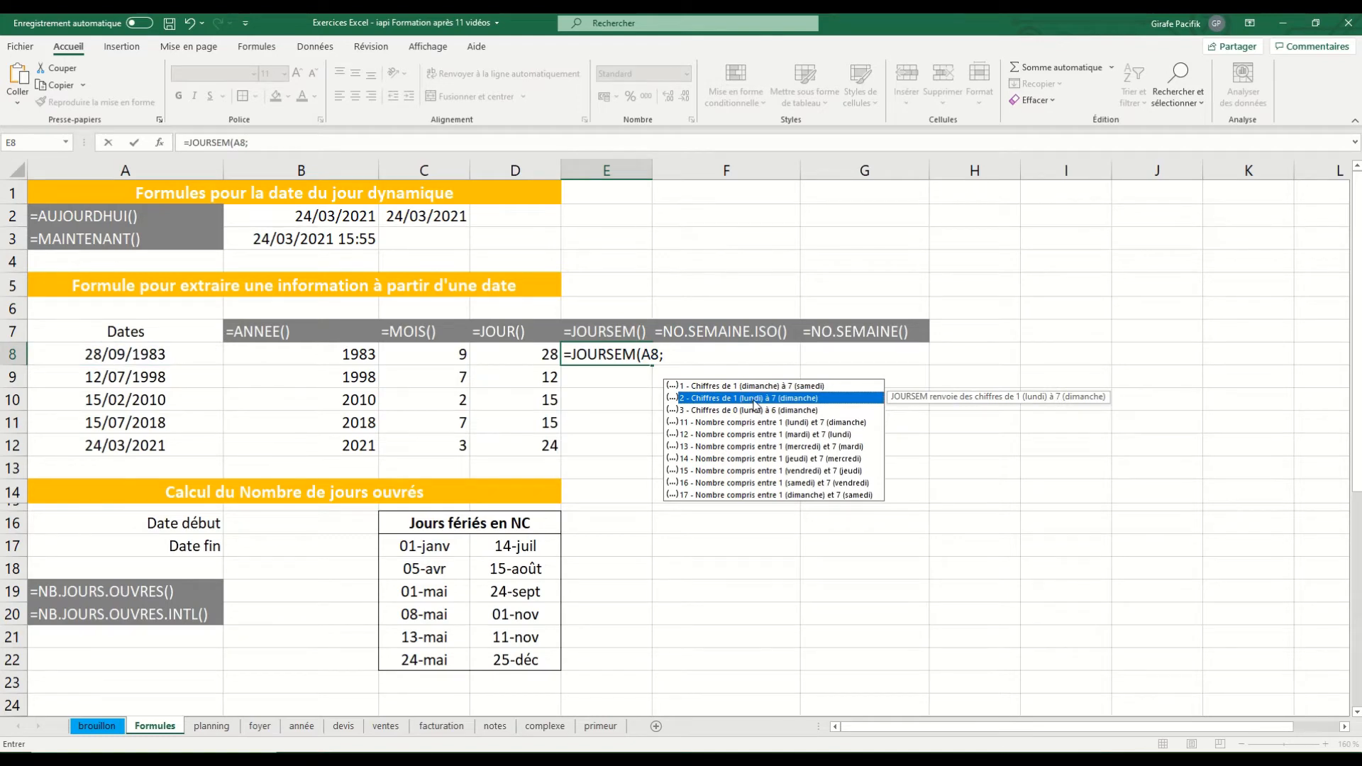
text(2)
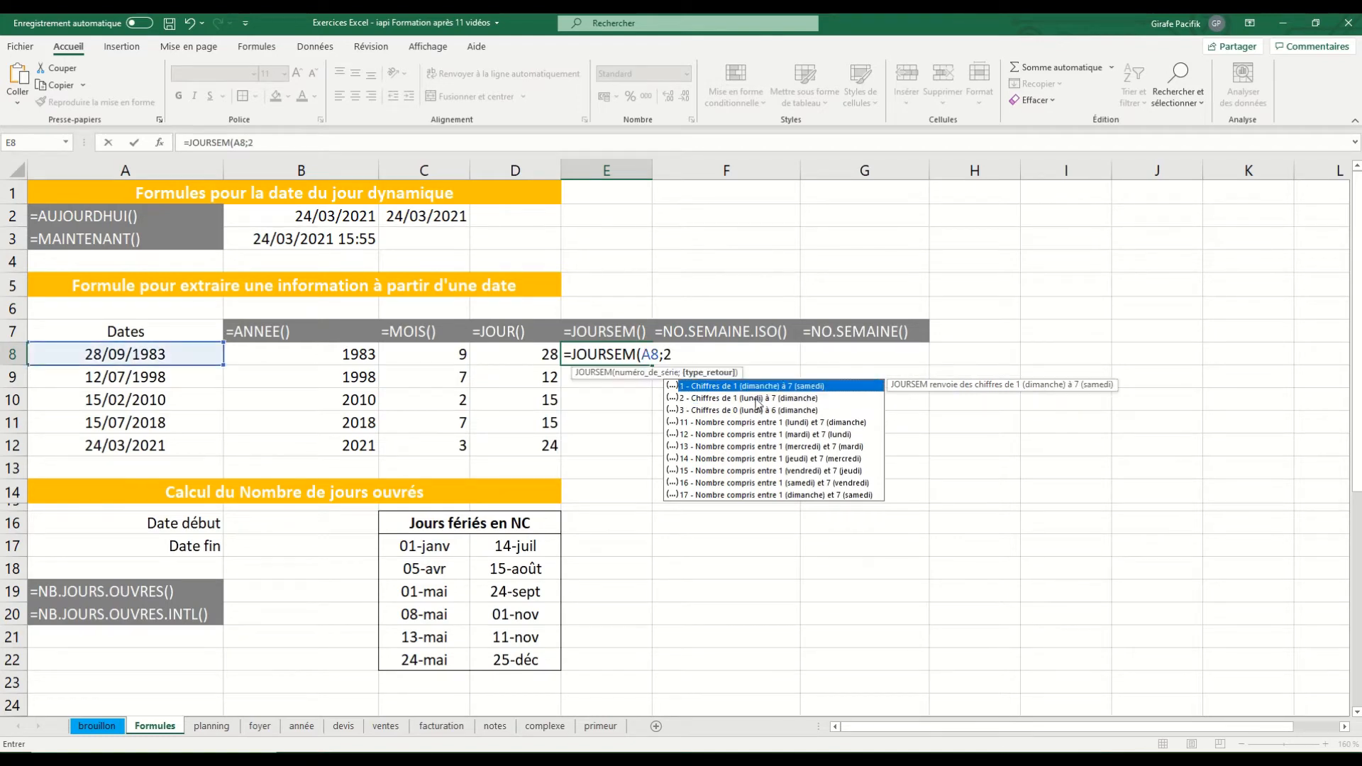
text())
key(Return)
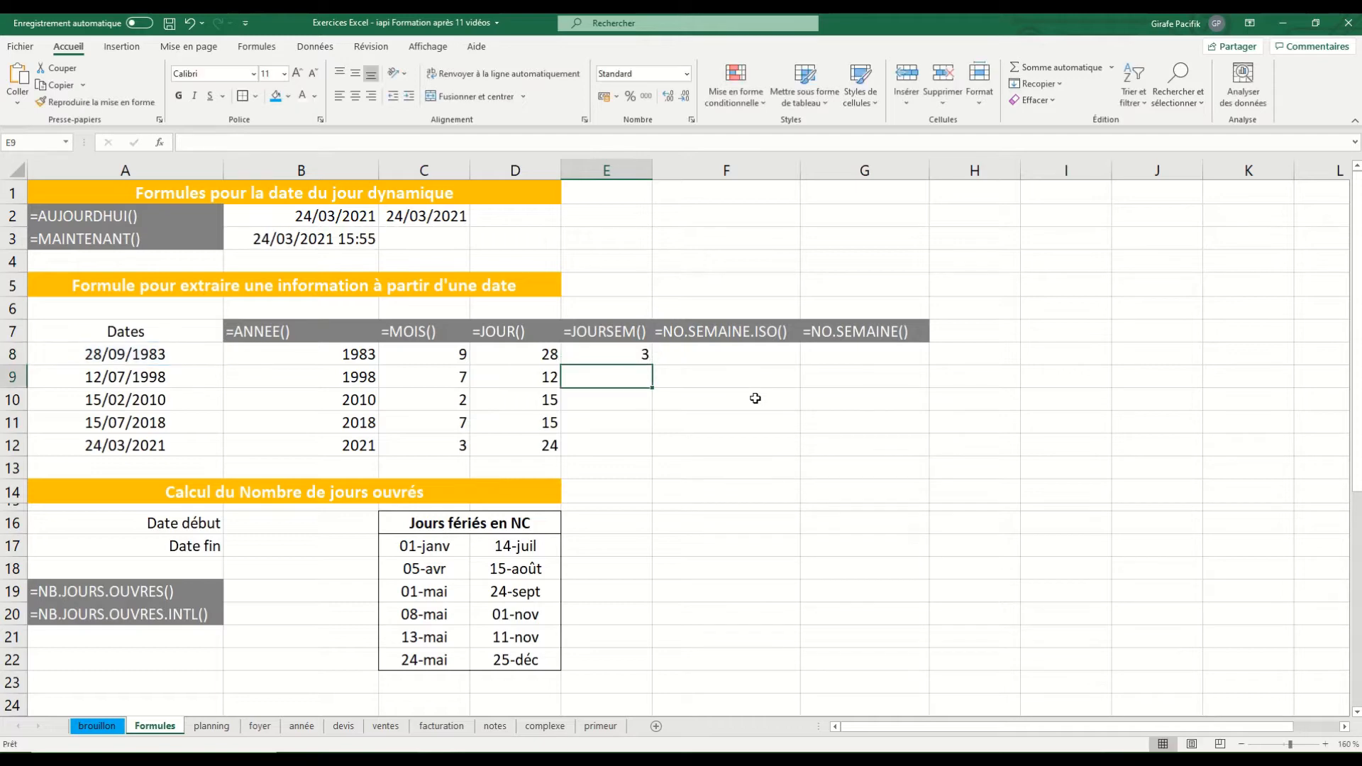
Step: Format the dates in A8:A12 as long dates and copy the weekday formula from E8 down to E12
drag(192, 358, 185, 439)
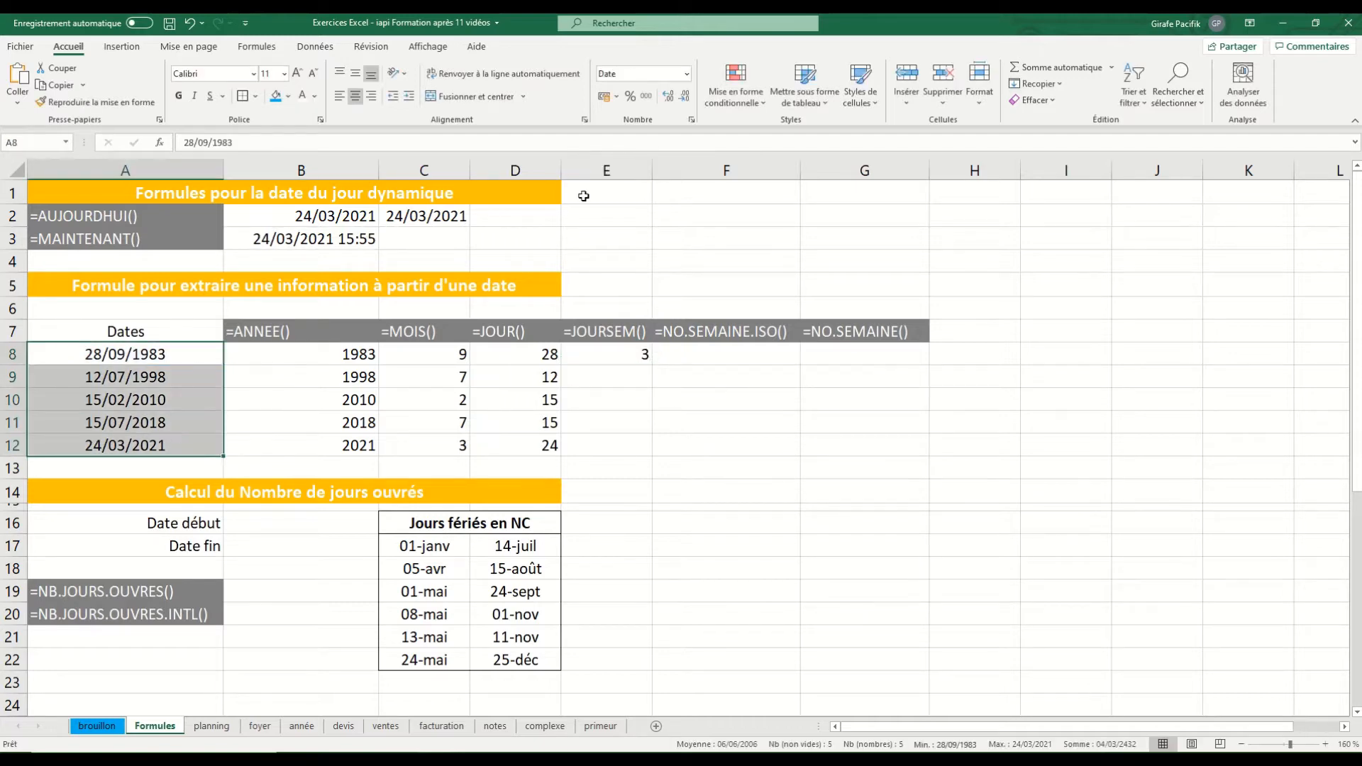
click(687, 74)
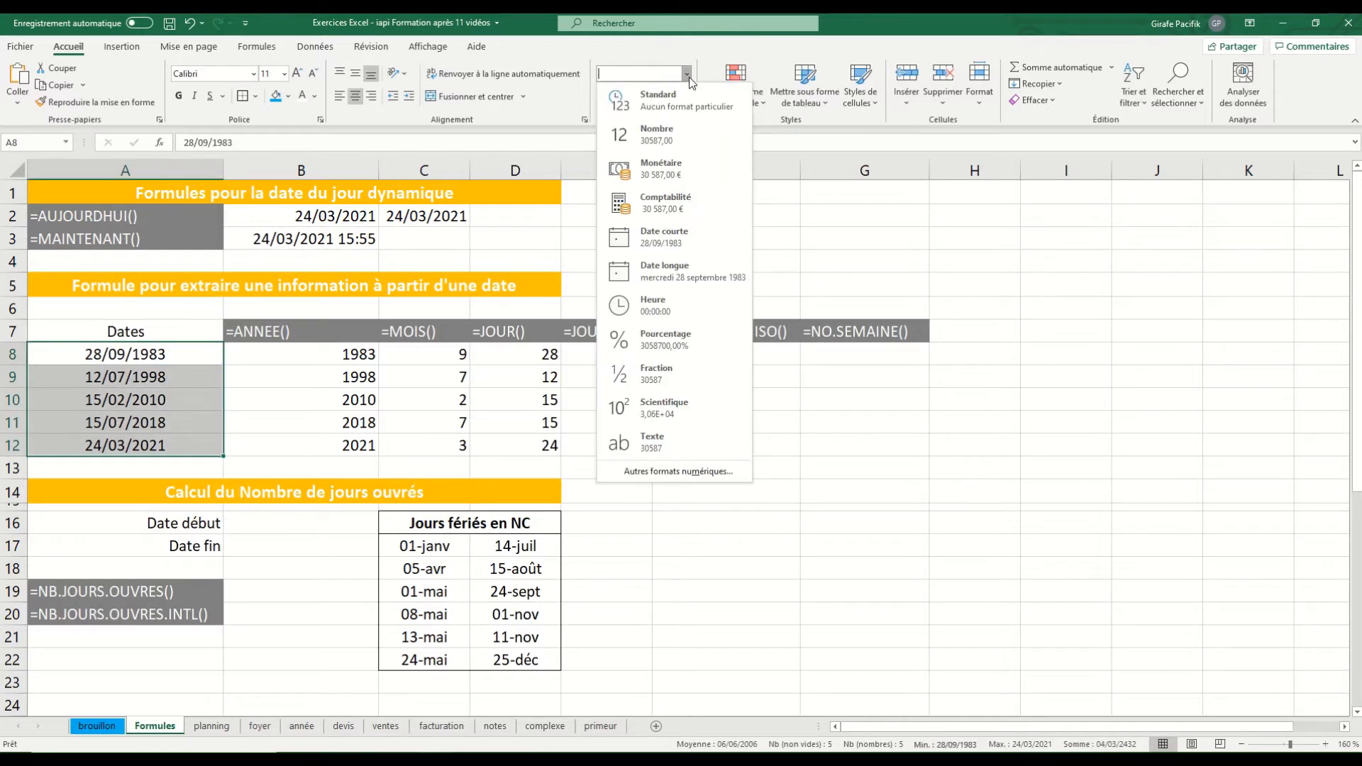
click(687, 270)
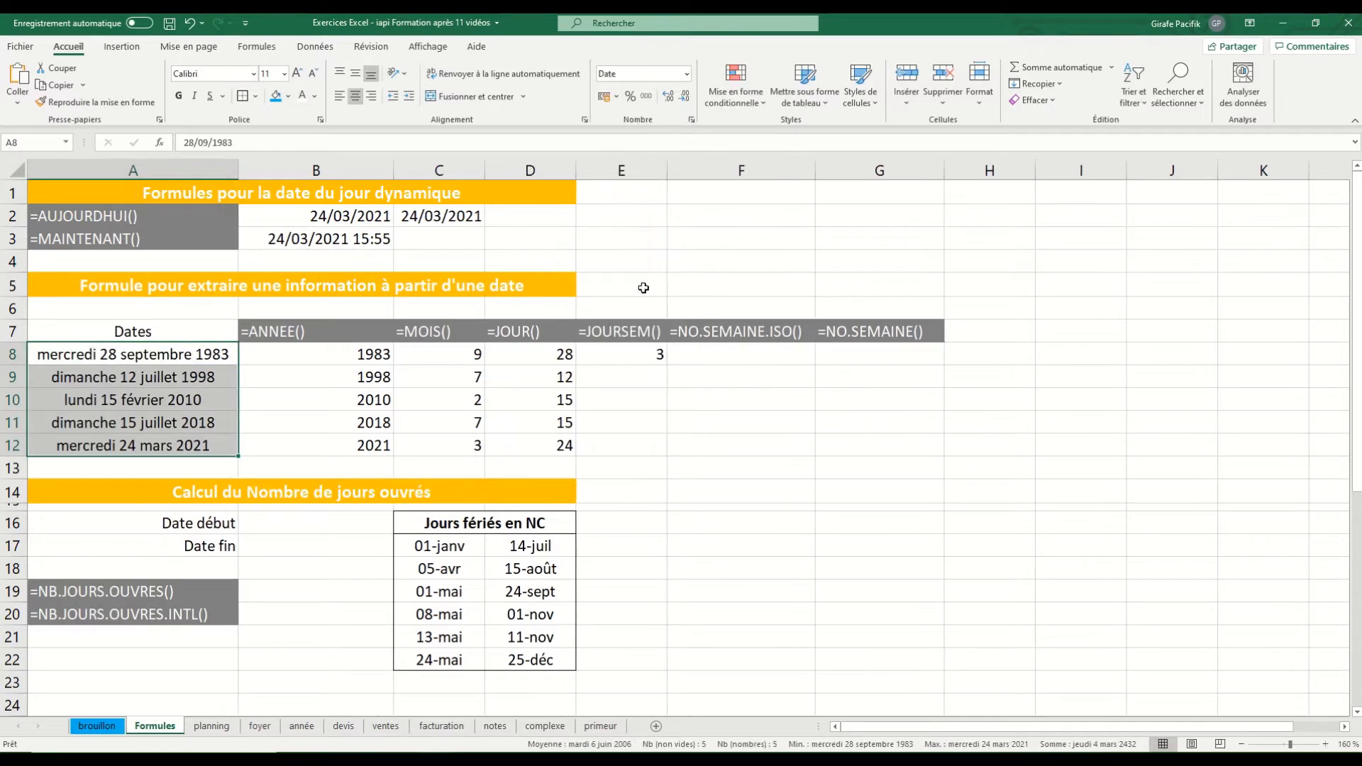
click(624, 360)
double_click(666, 366)
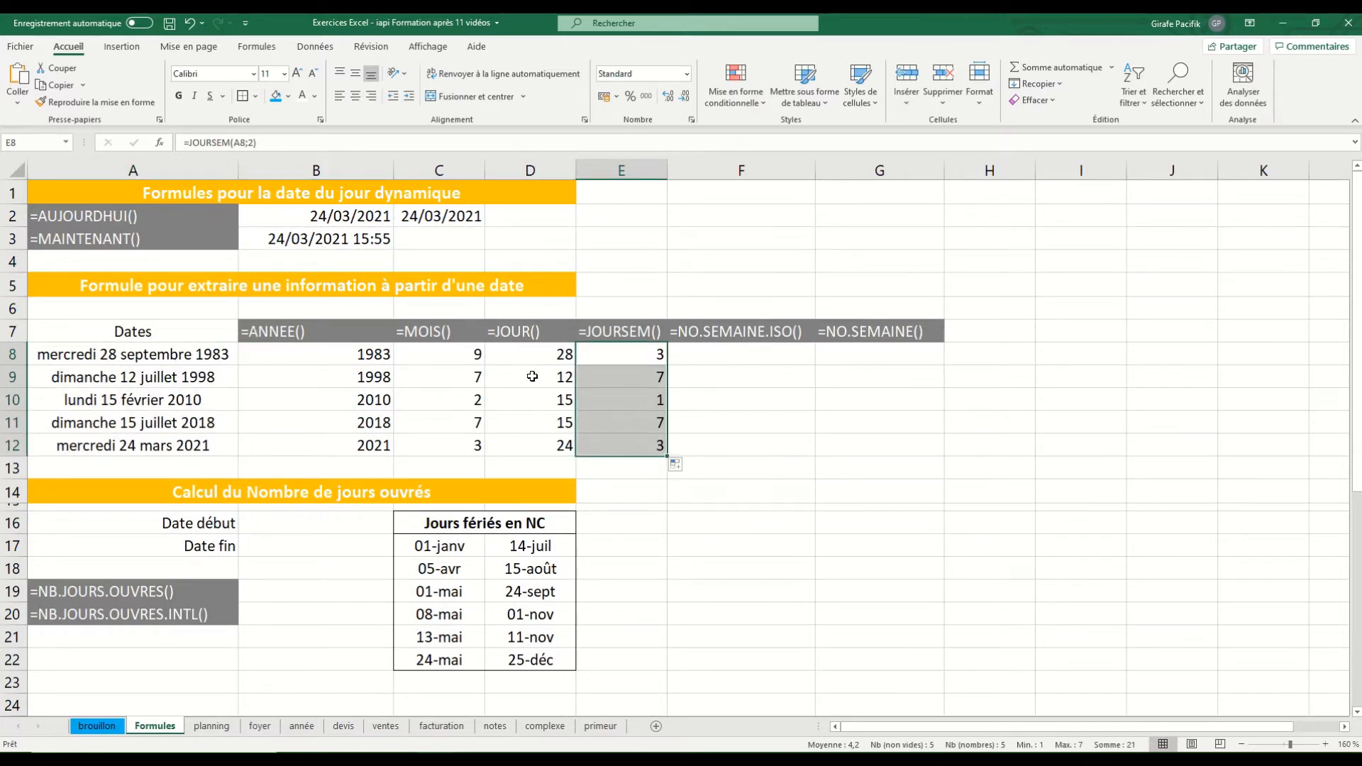
click(731, 357)
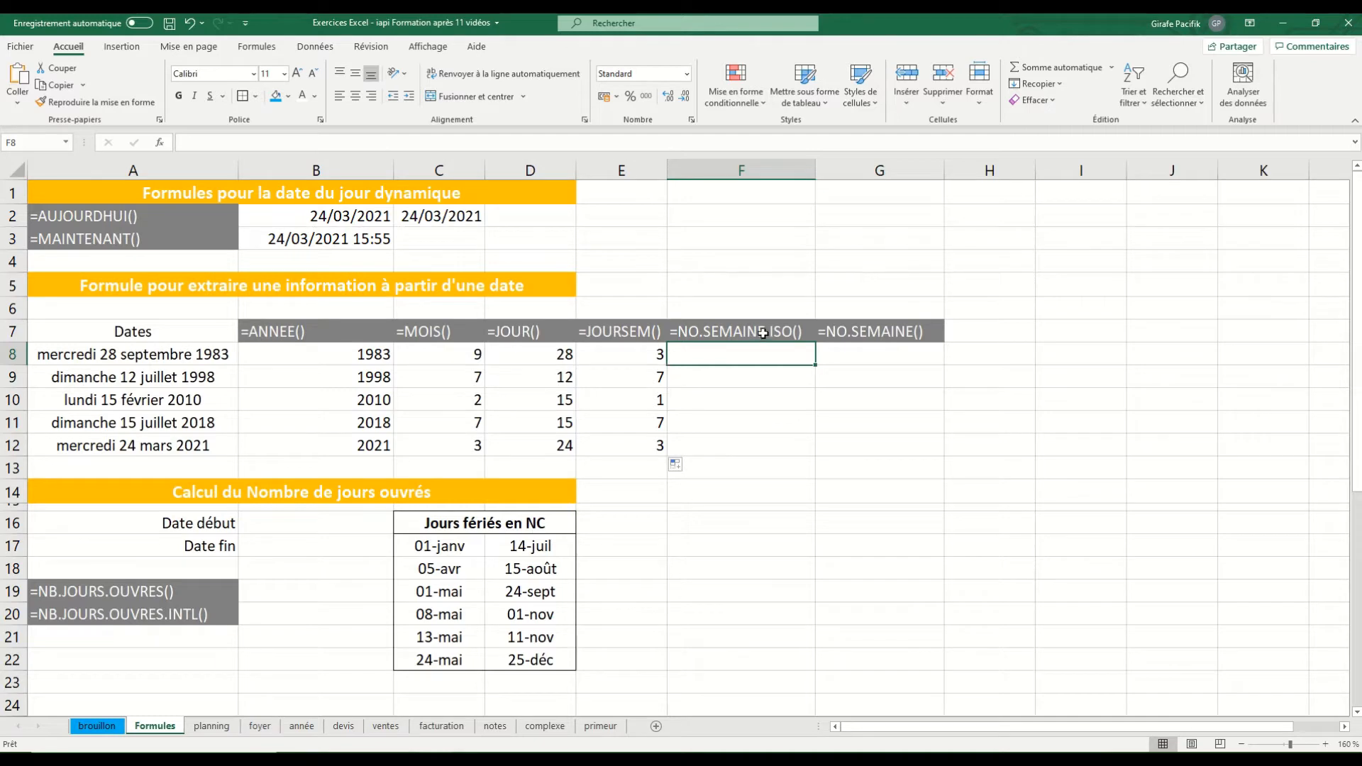
drag(759, 337, 837, 337)
click(789, 335)
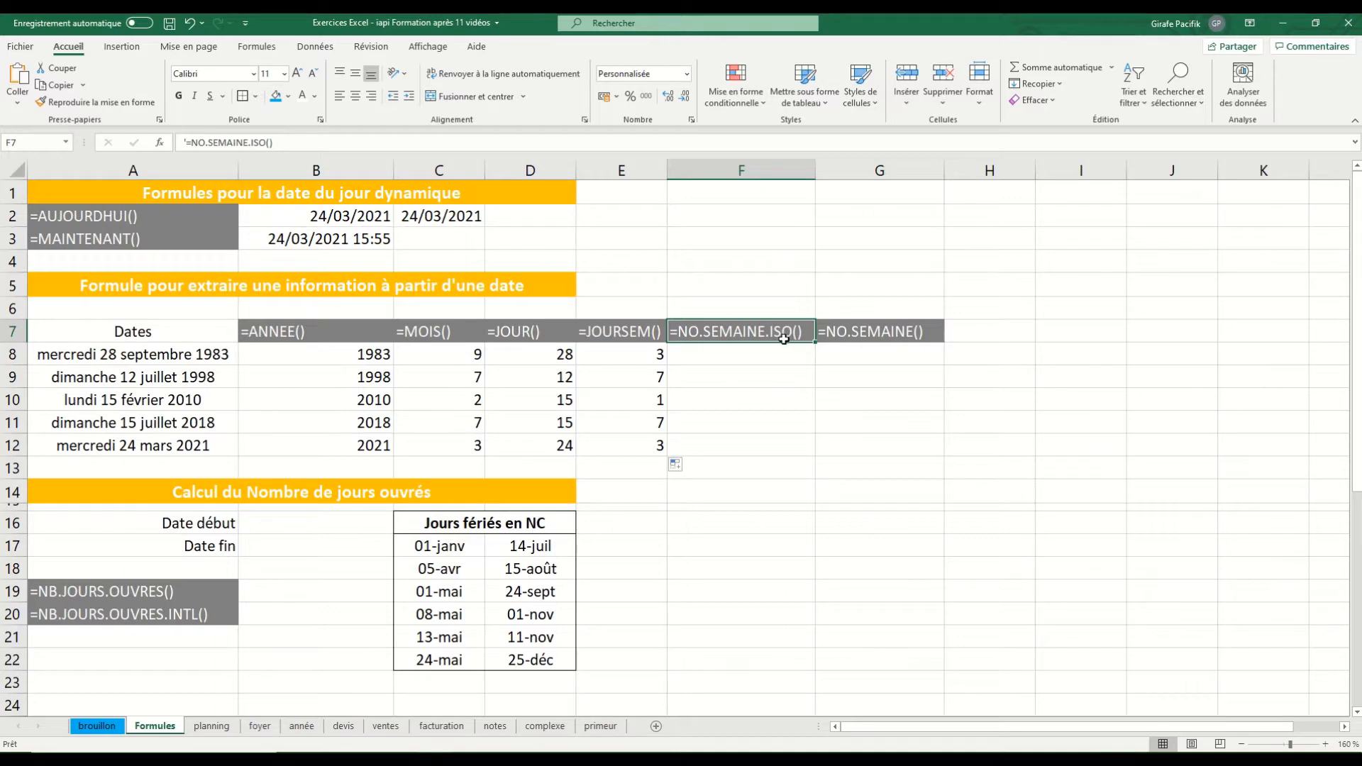
click(875, 334)
click(795, 334)
Step: Compute the ISO week number of the first date in F8 with =NO.SEMAINE.ISO(A8)
click(781, 348)
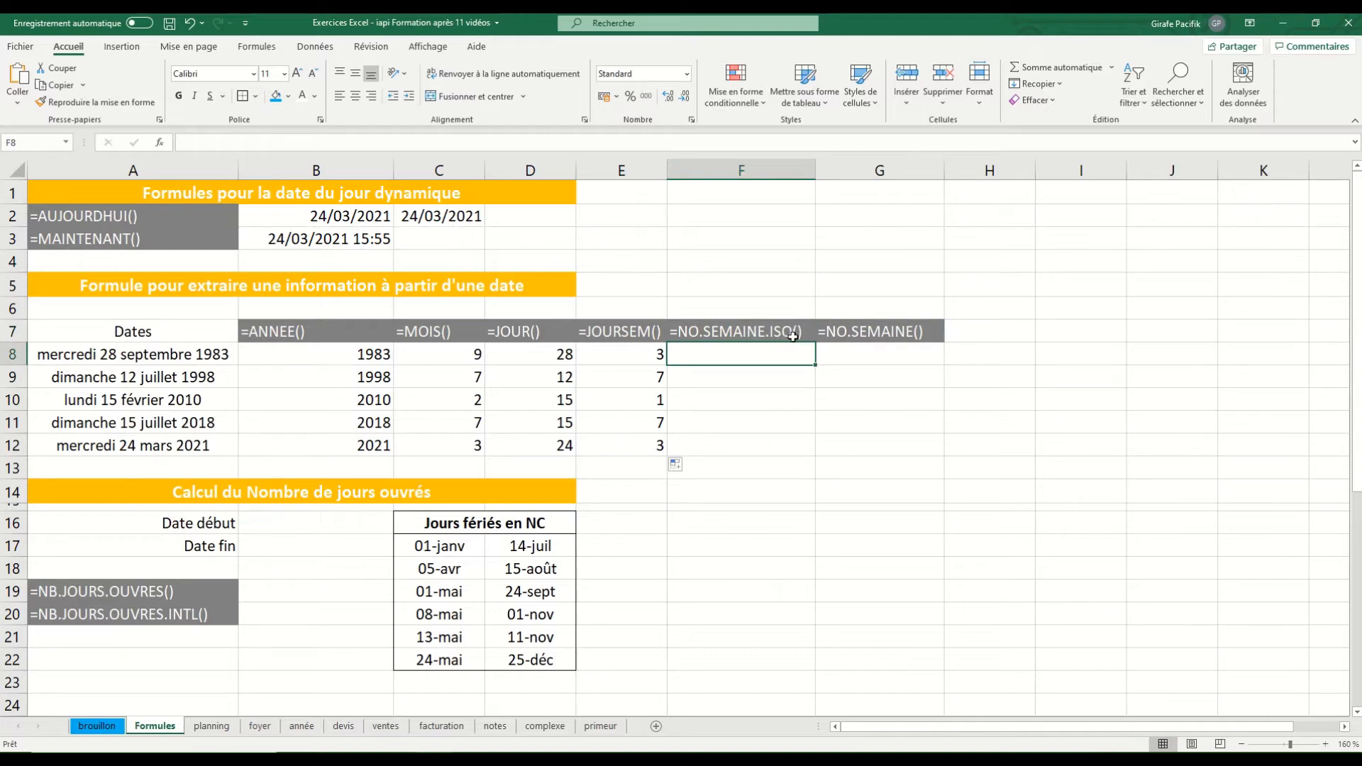
text(=)
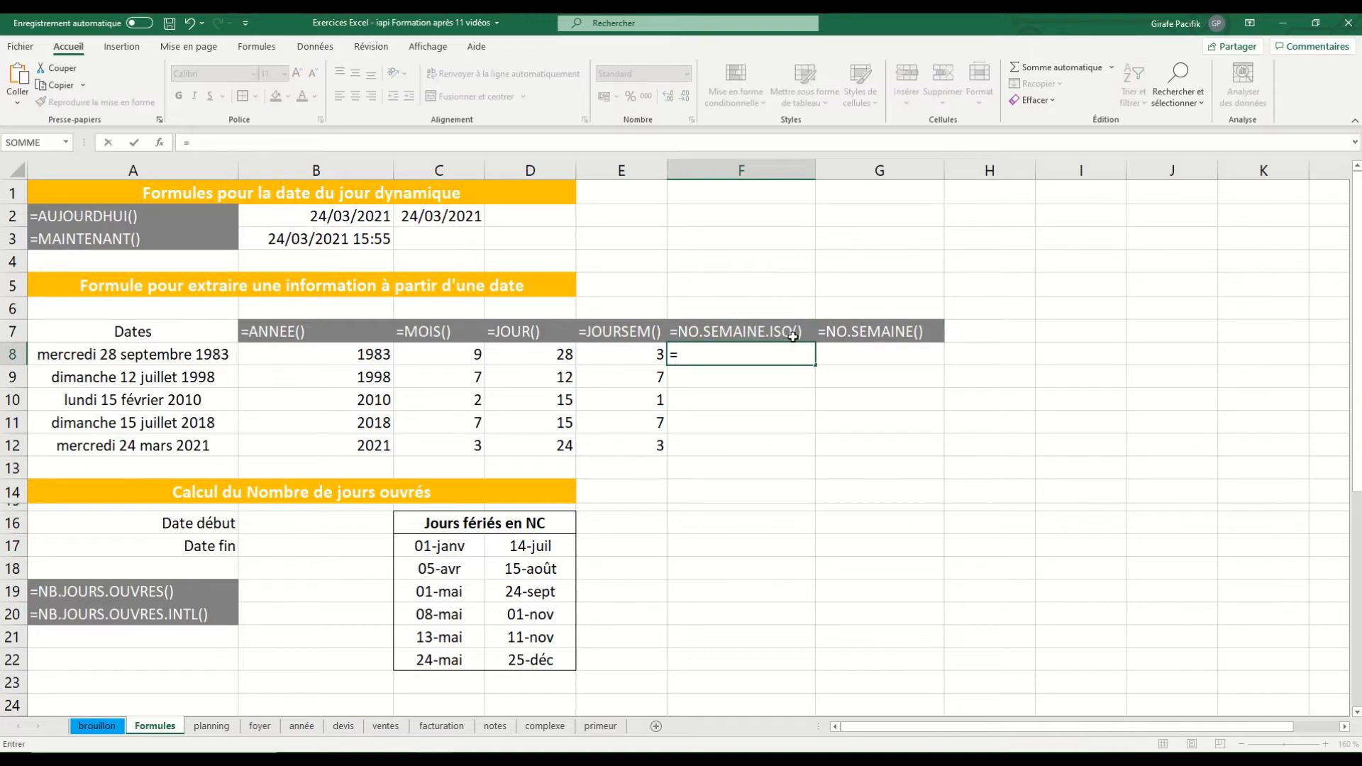
text(no)
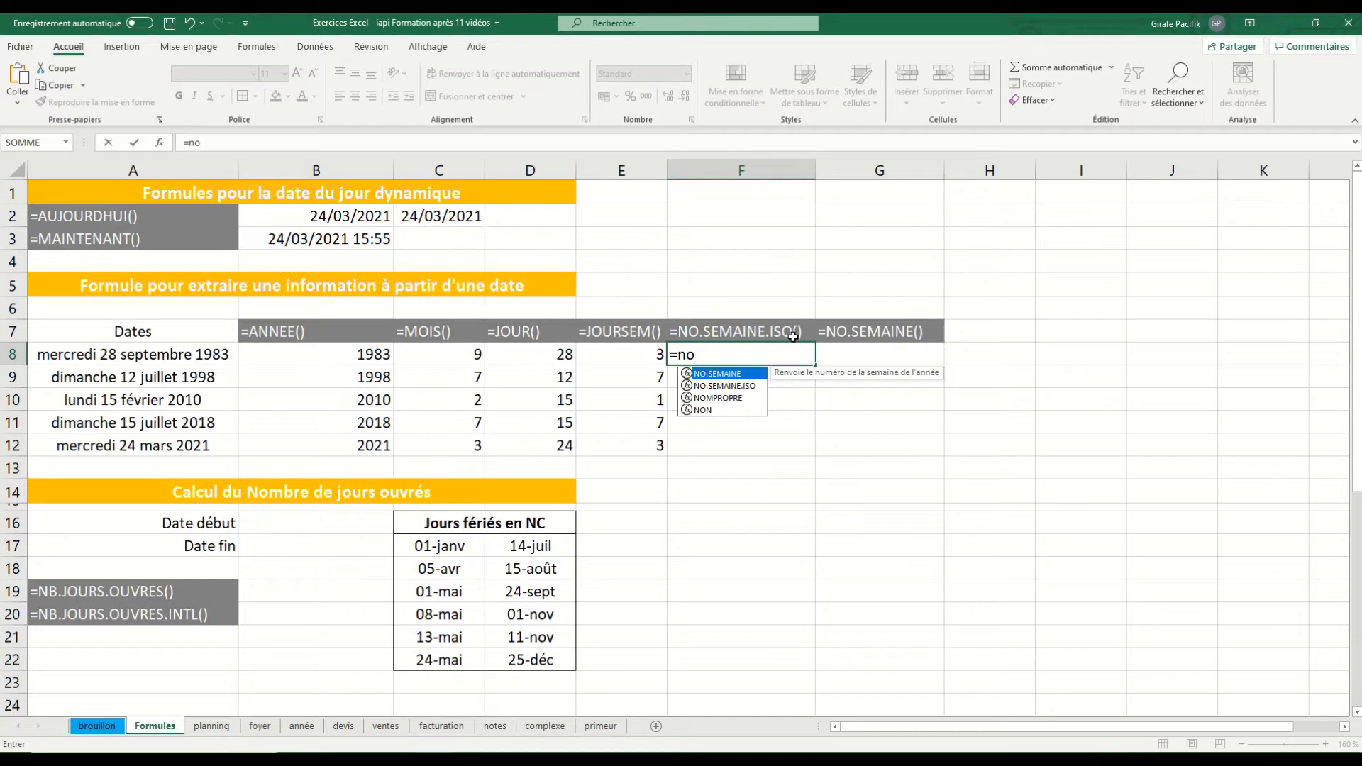
text(.sem)
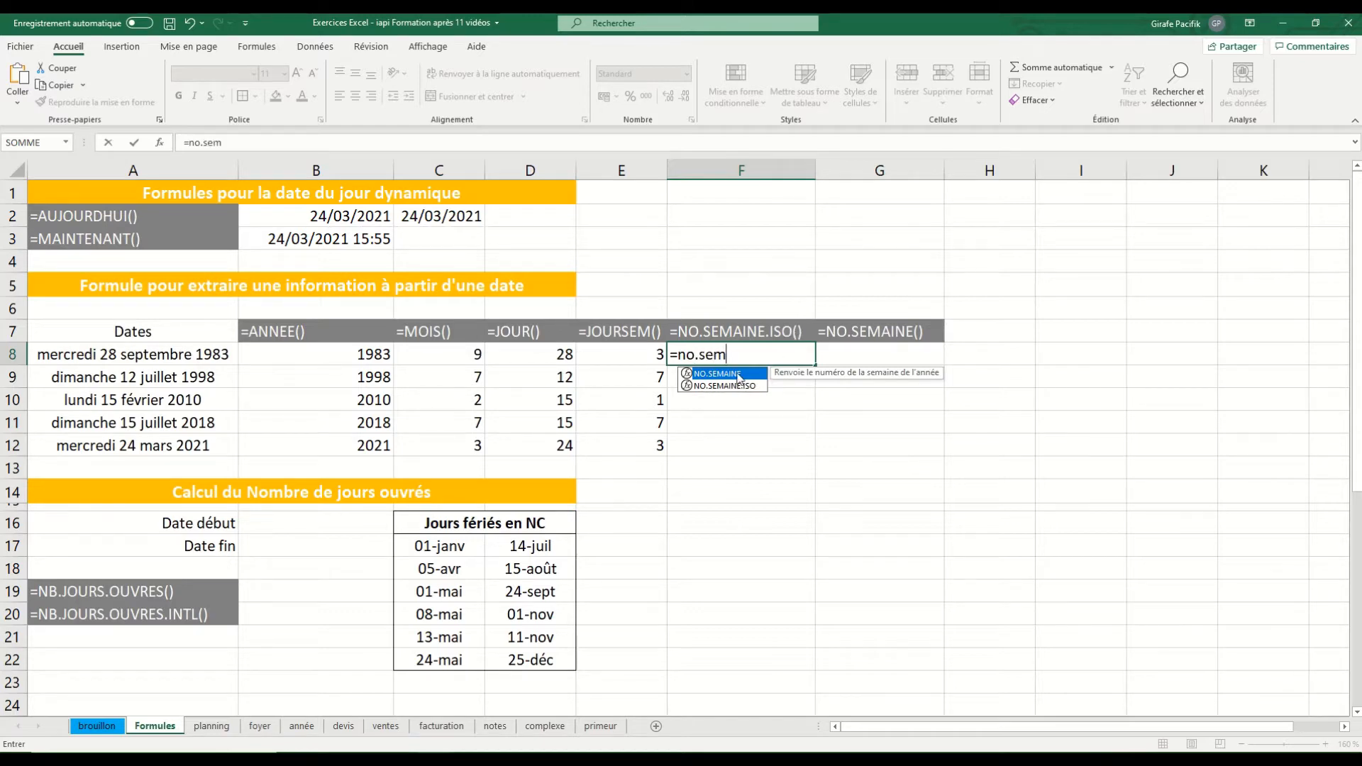
click(755, 393)
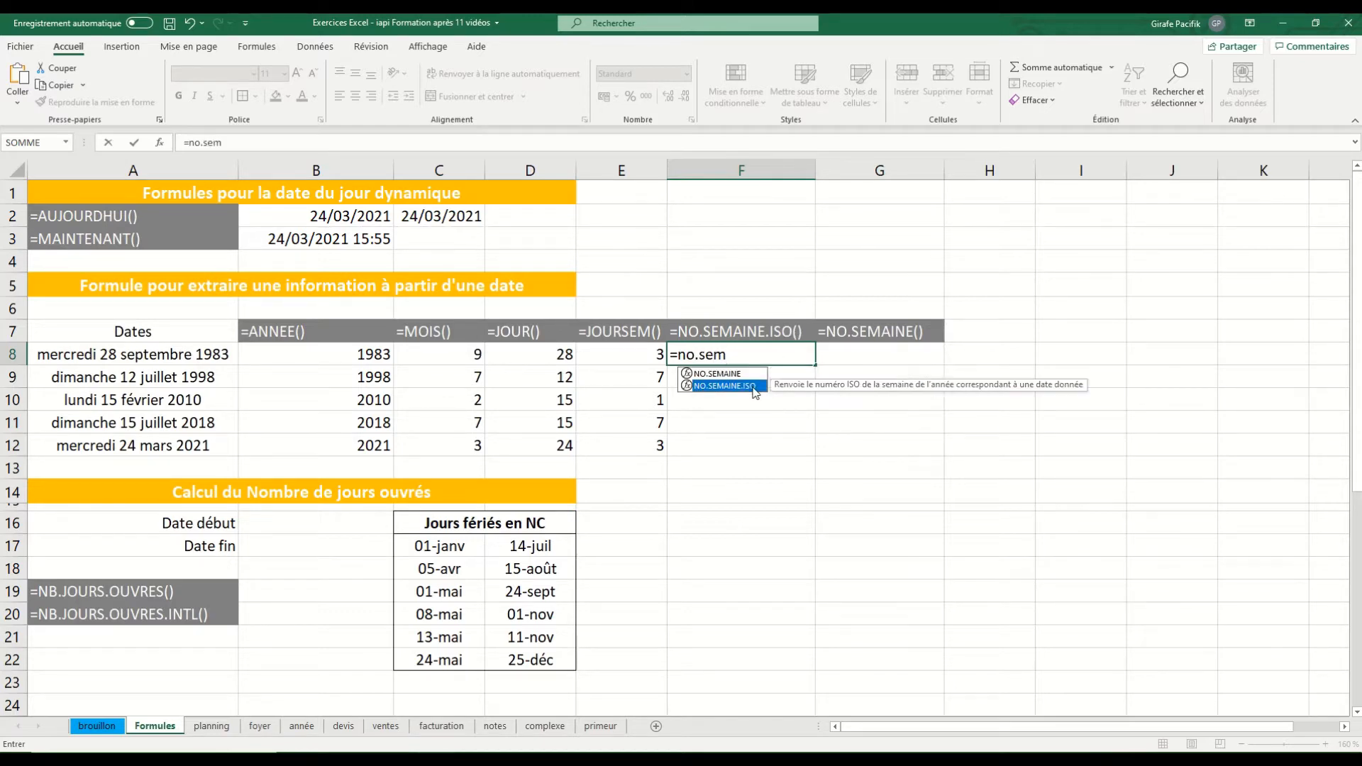
double_click(756, 387)
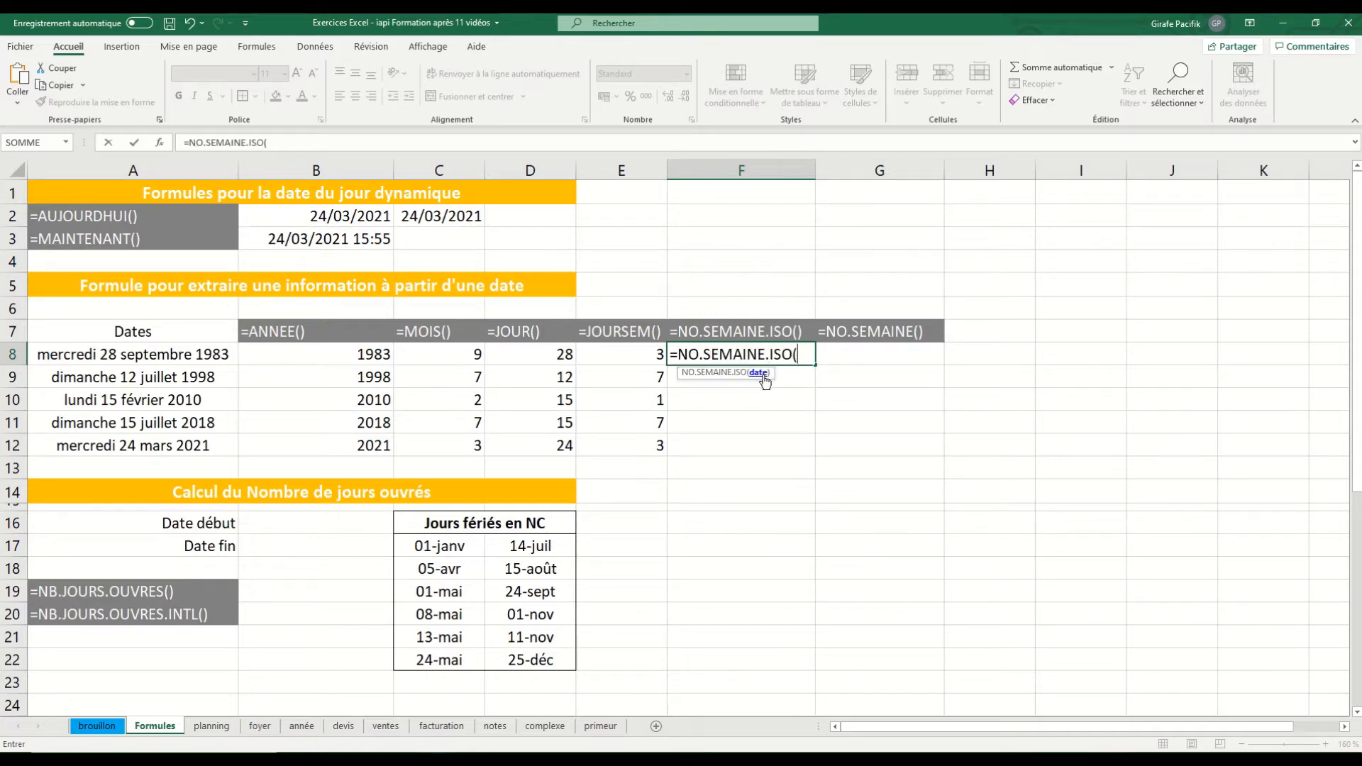
click(222, 355)
text())
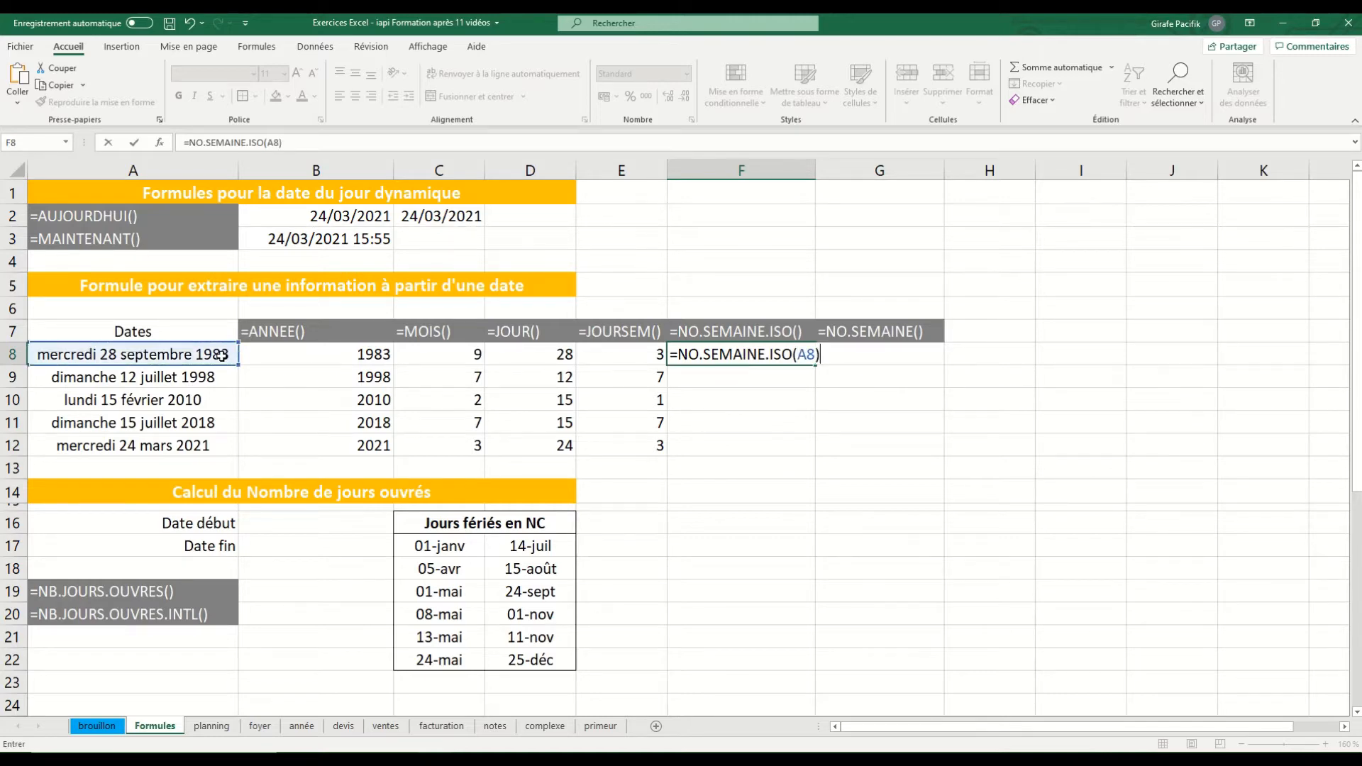
key(Return)
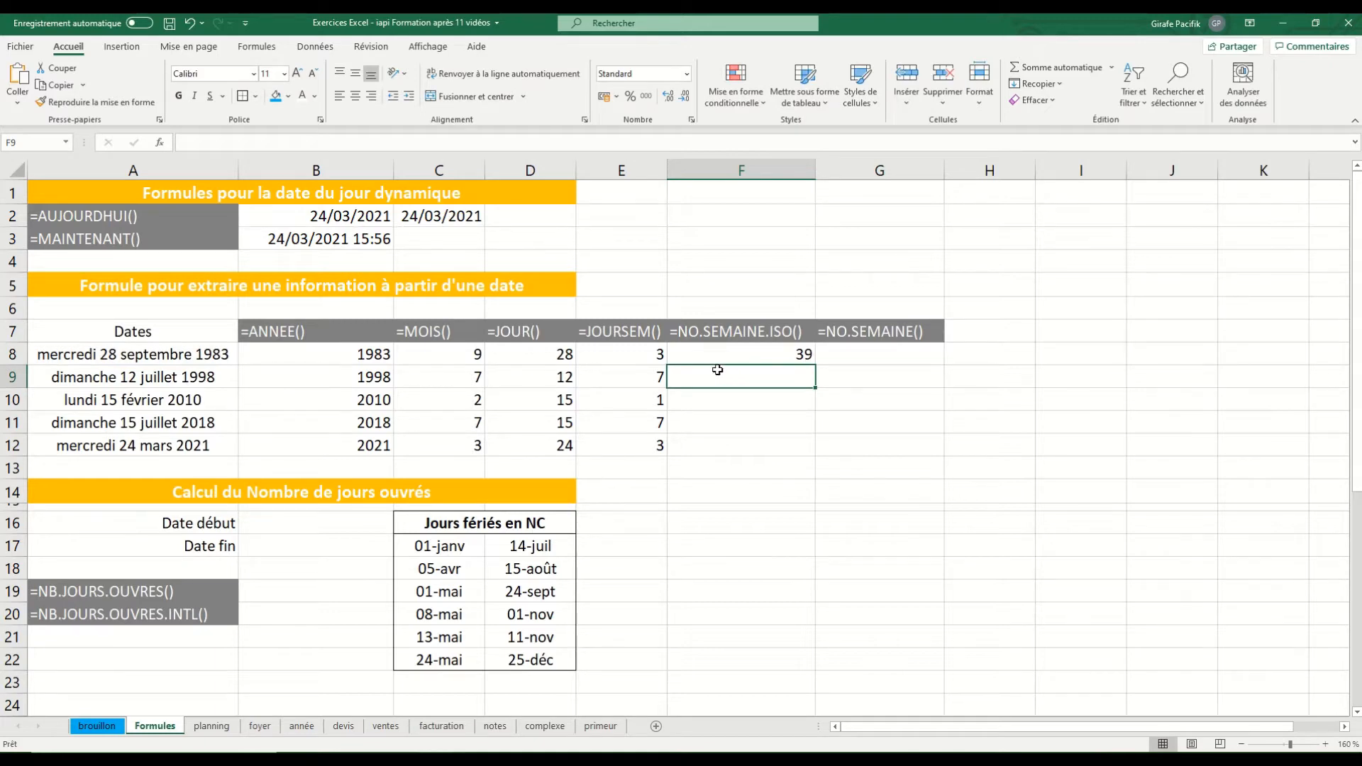
Step: Compute the week number in G8 with =NO.SEMAINE(A8;21), using the Monday week start of system 2
click(848, 356)
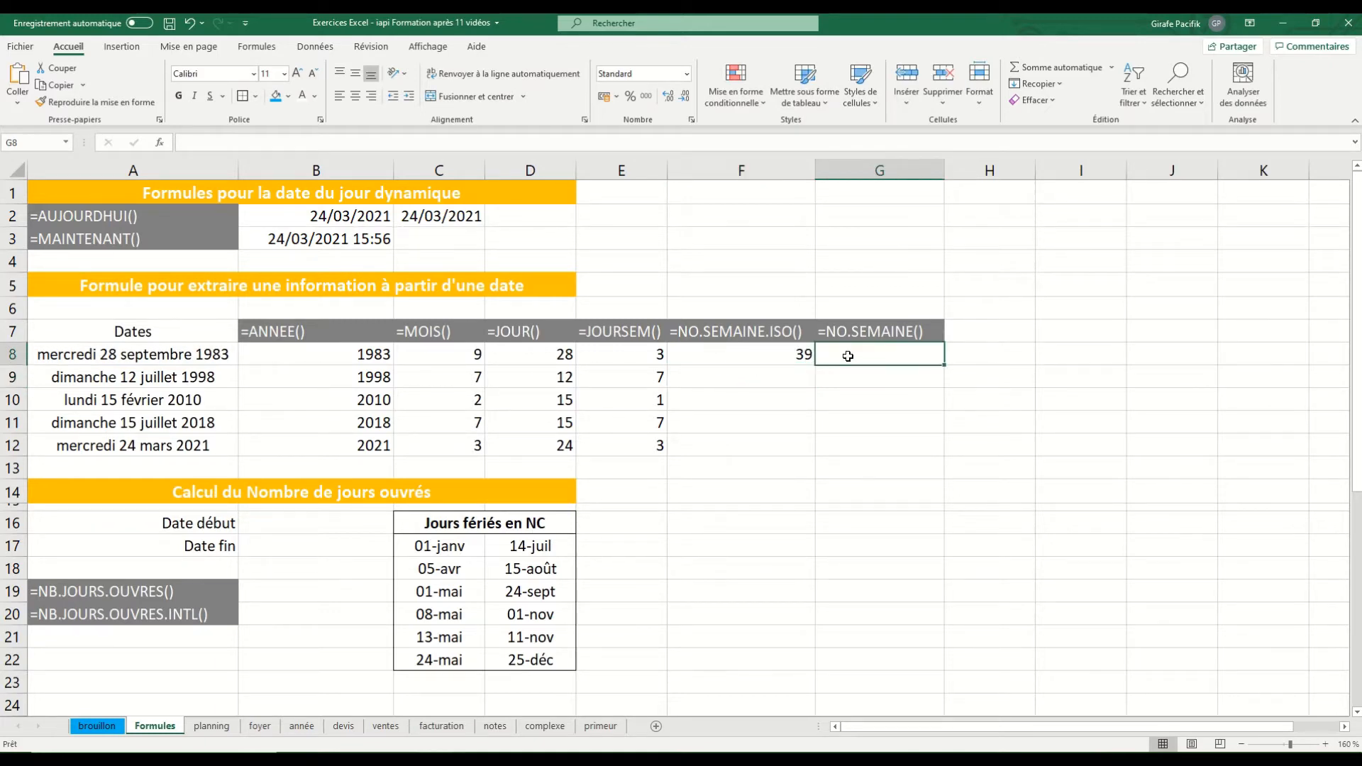
text(=no)
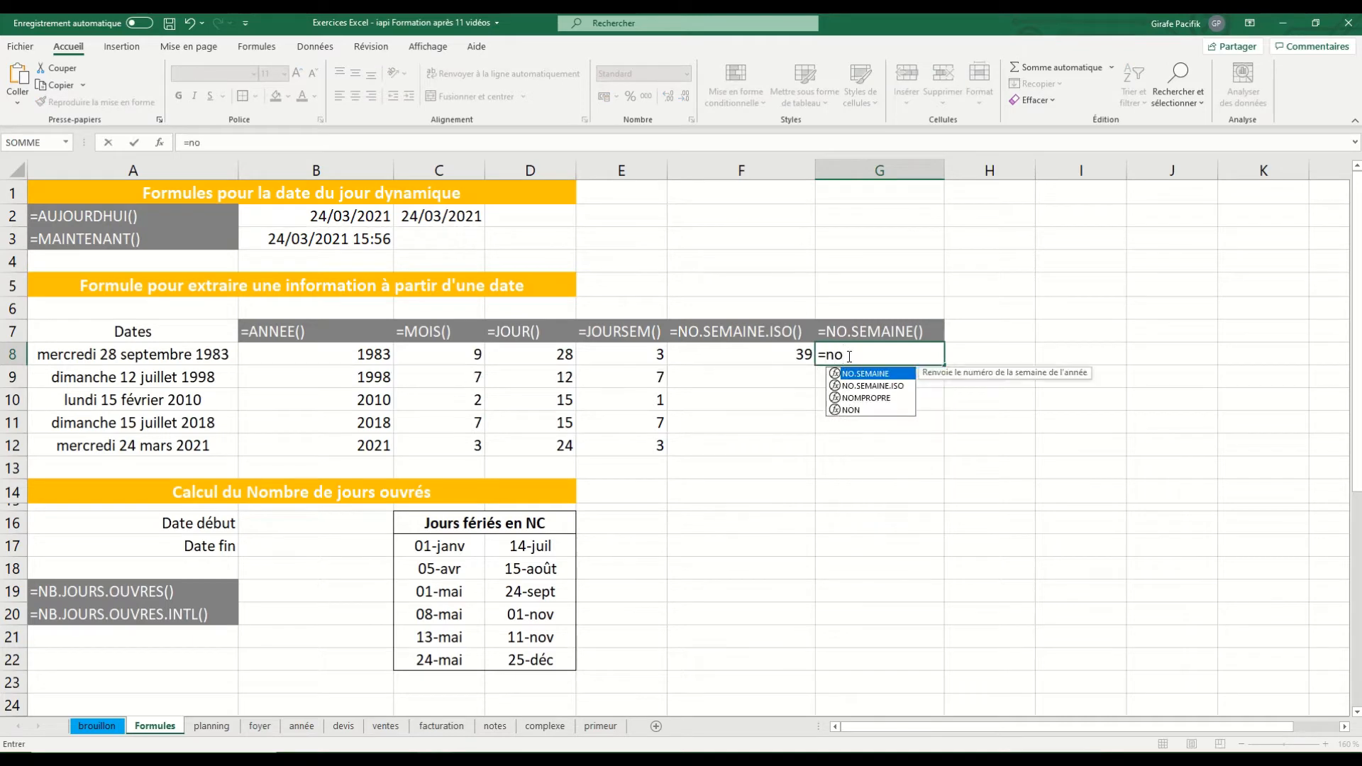
key(Tab)
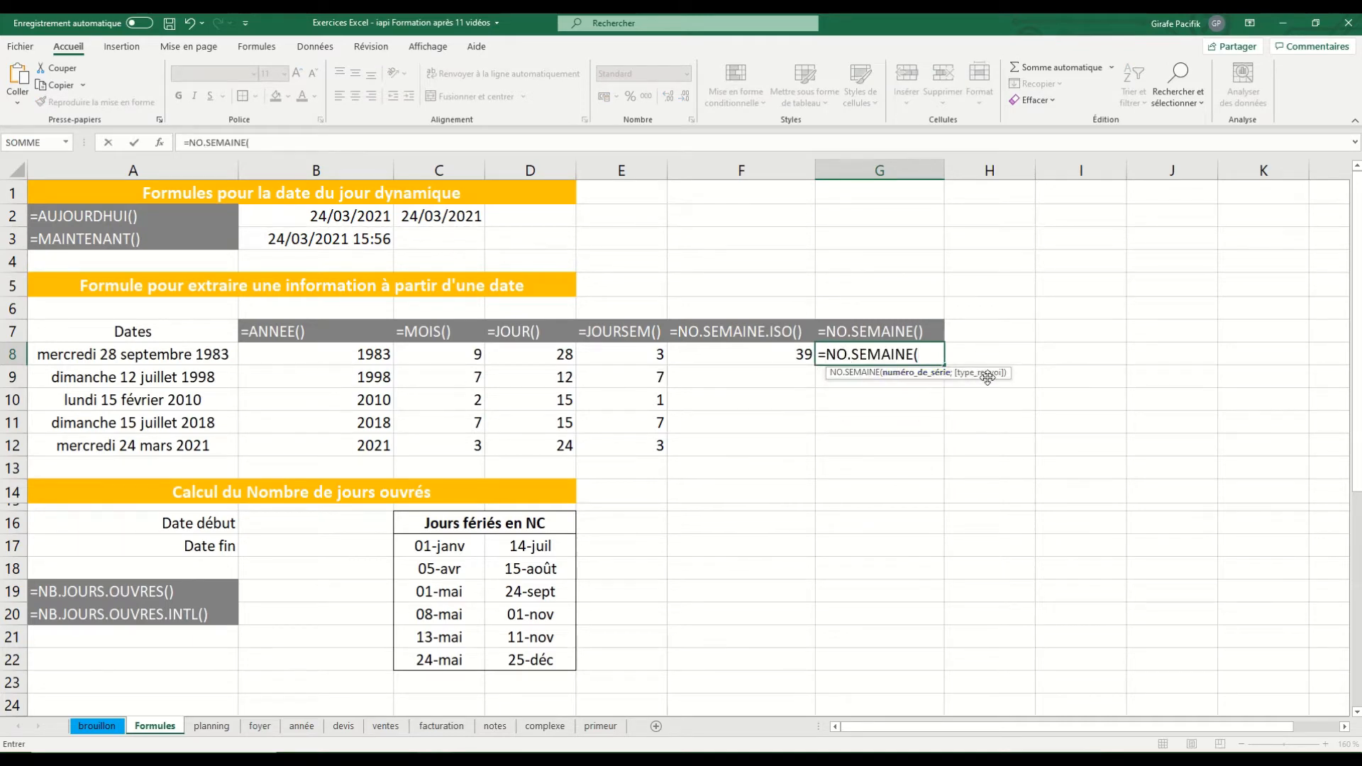
click(220, 354)
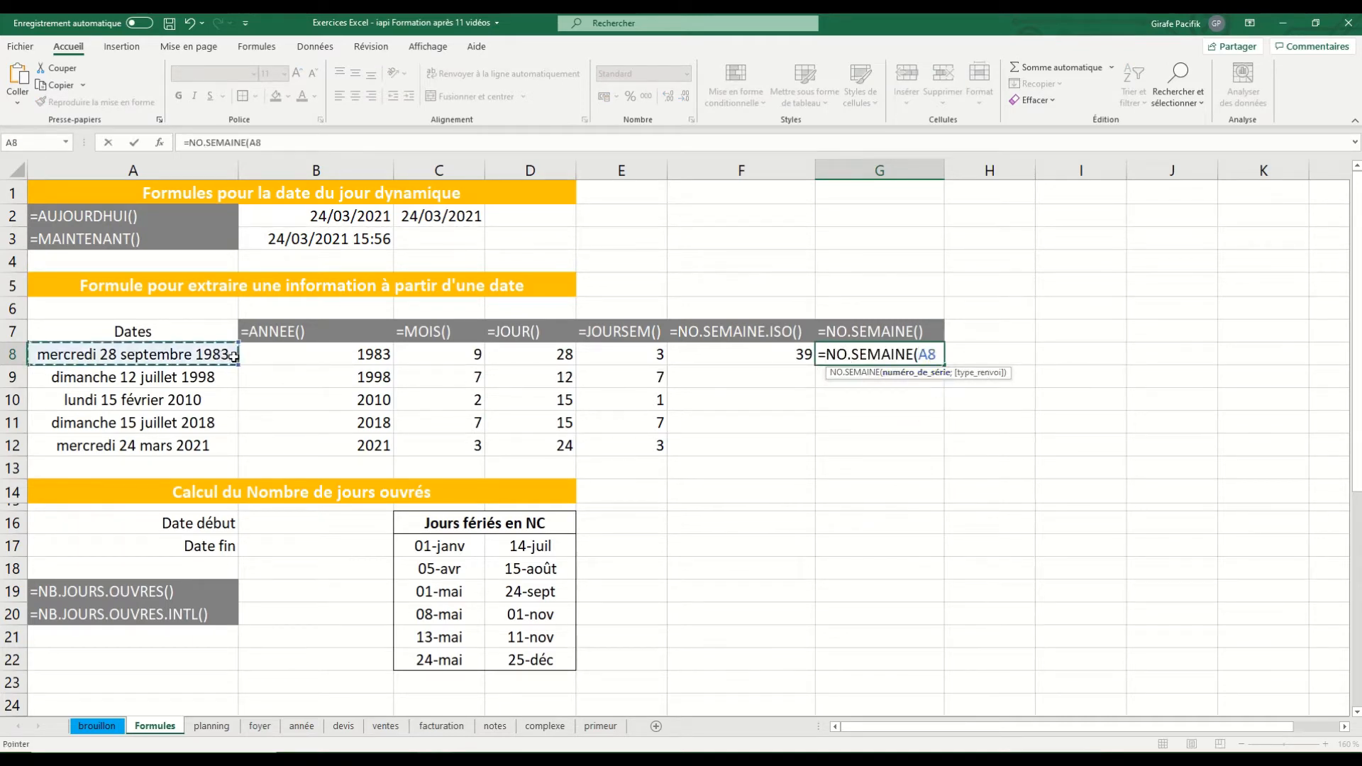
text(;)
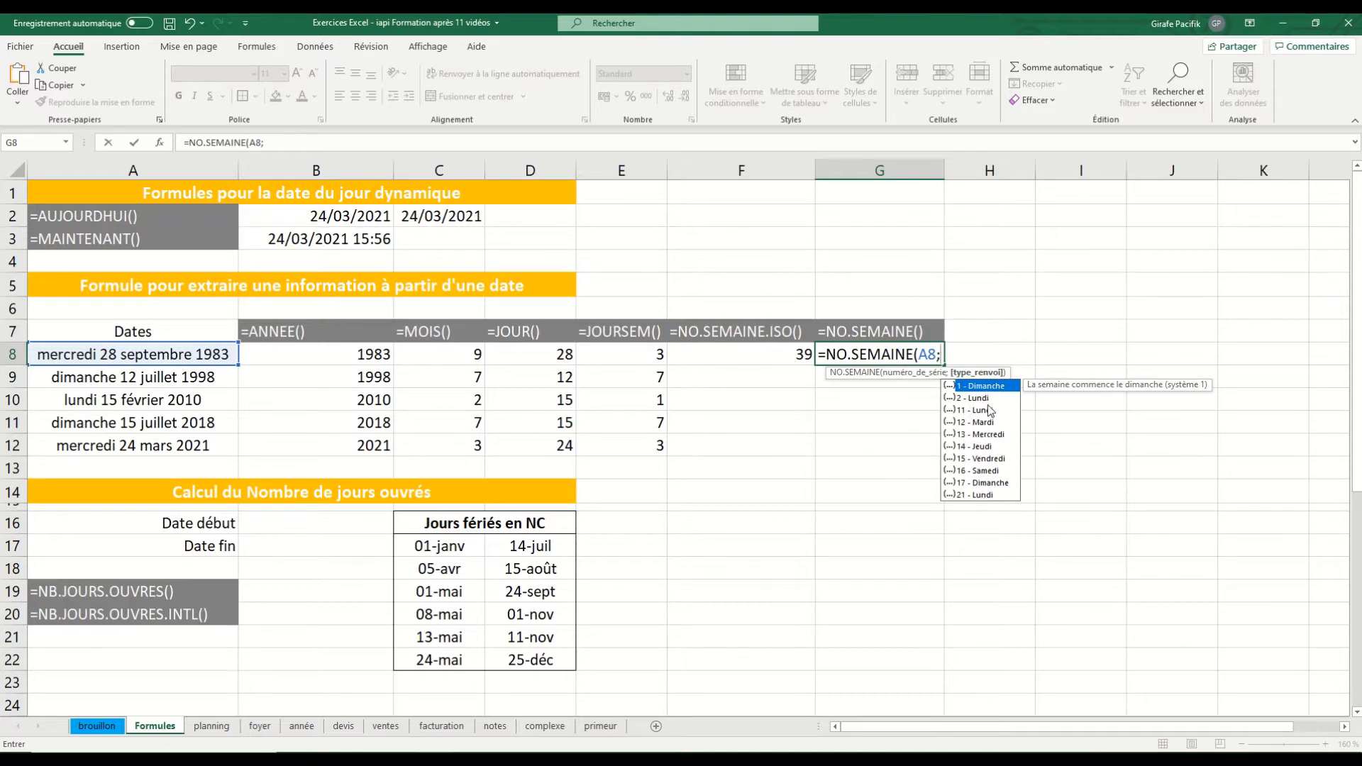
click(984, 495)
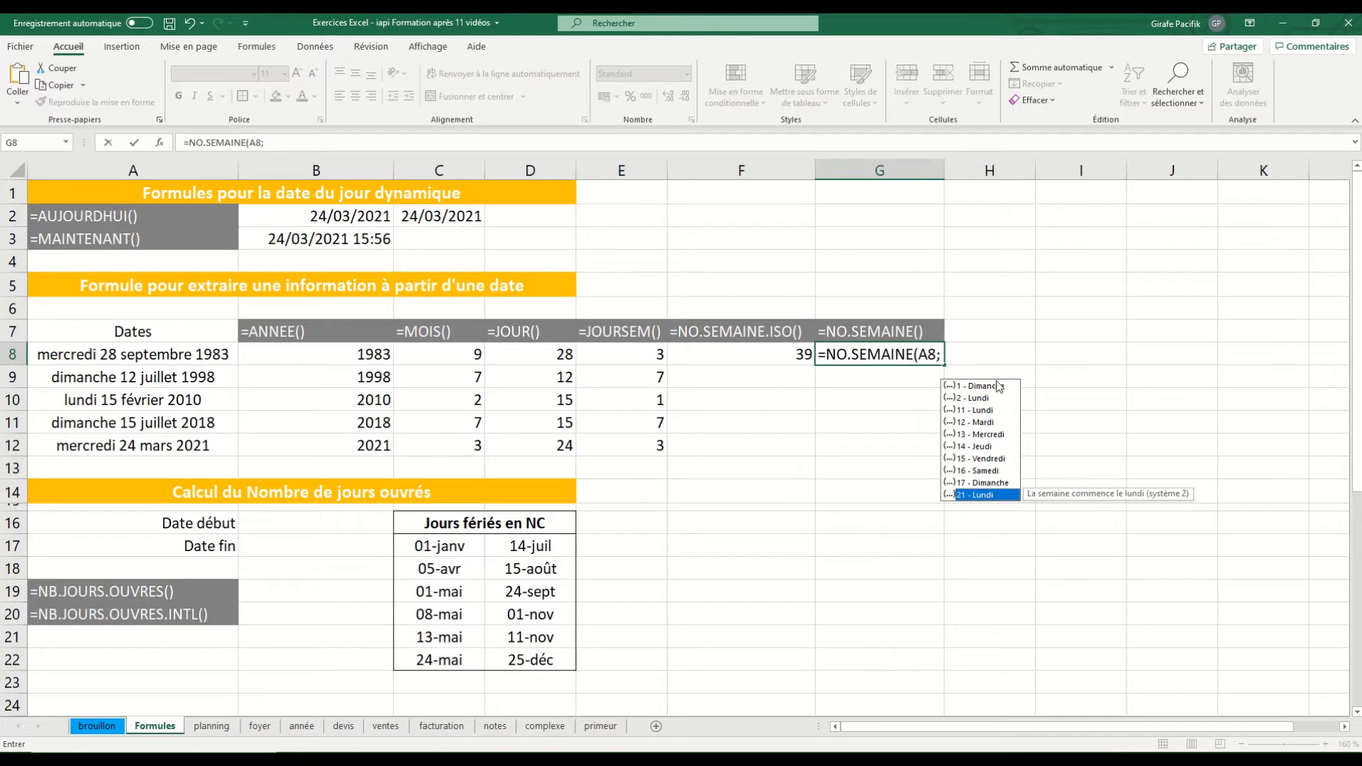
double_click(989, 499)
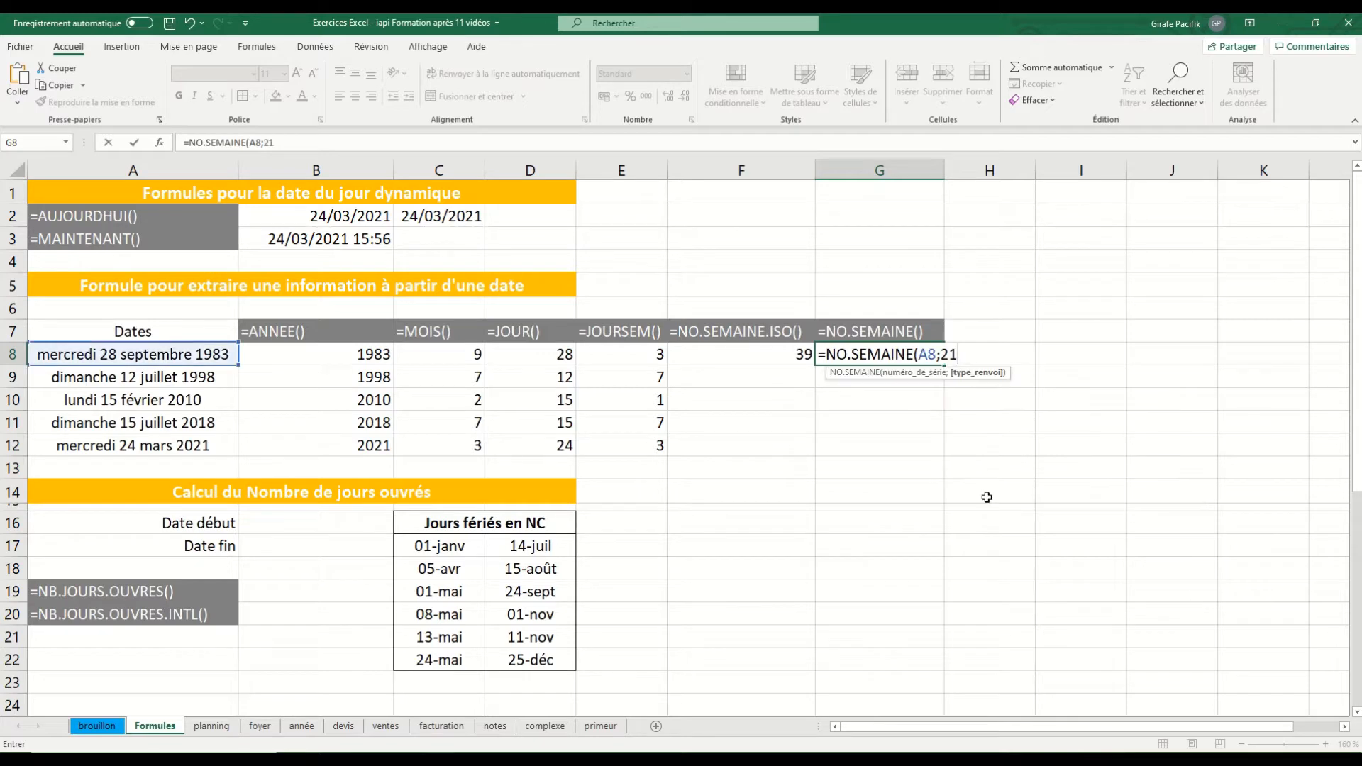
text())
key(Return)
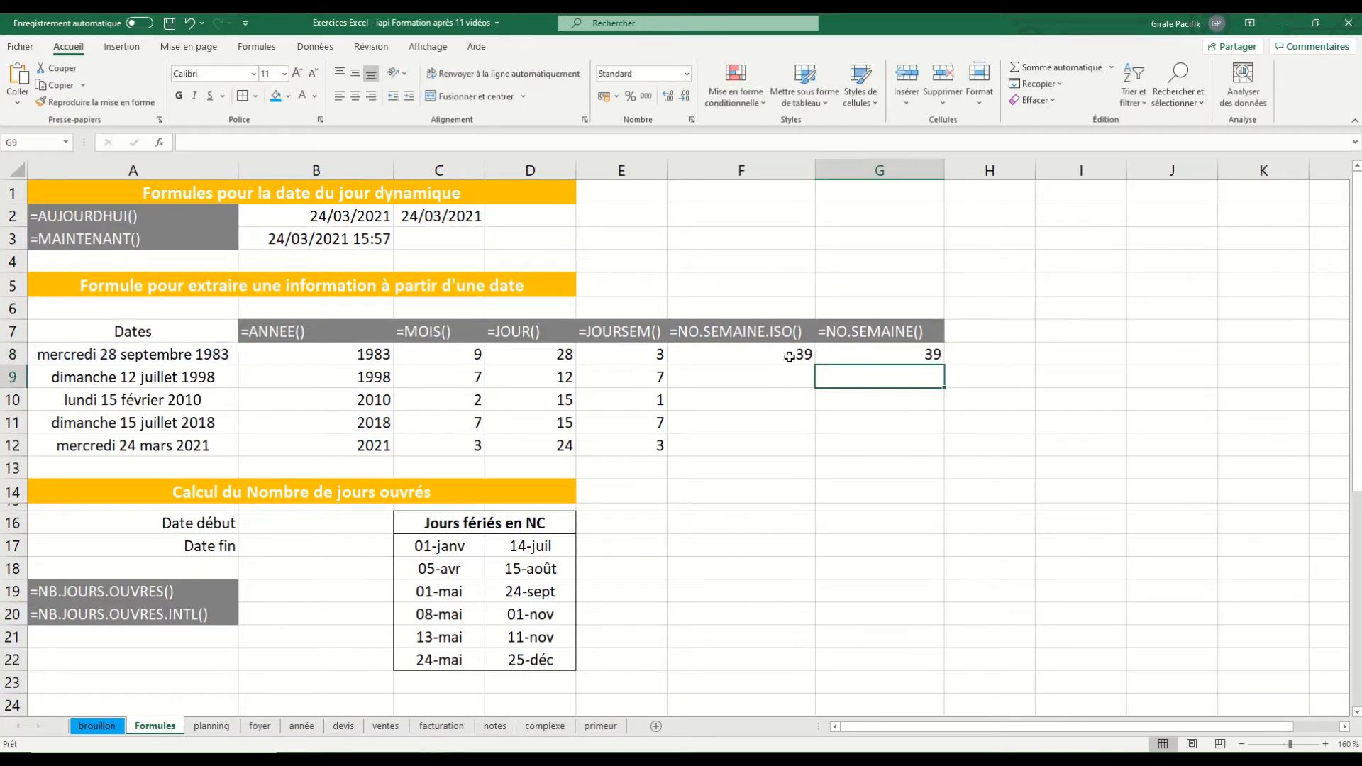
Step: Copy both week-number formulas in F8:G8 down to row 12
drag(788, 354, 857, 353)
drag(944, 364, 932, 453)
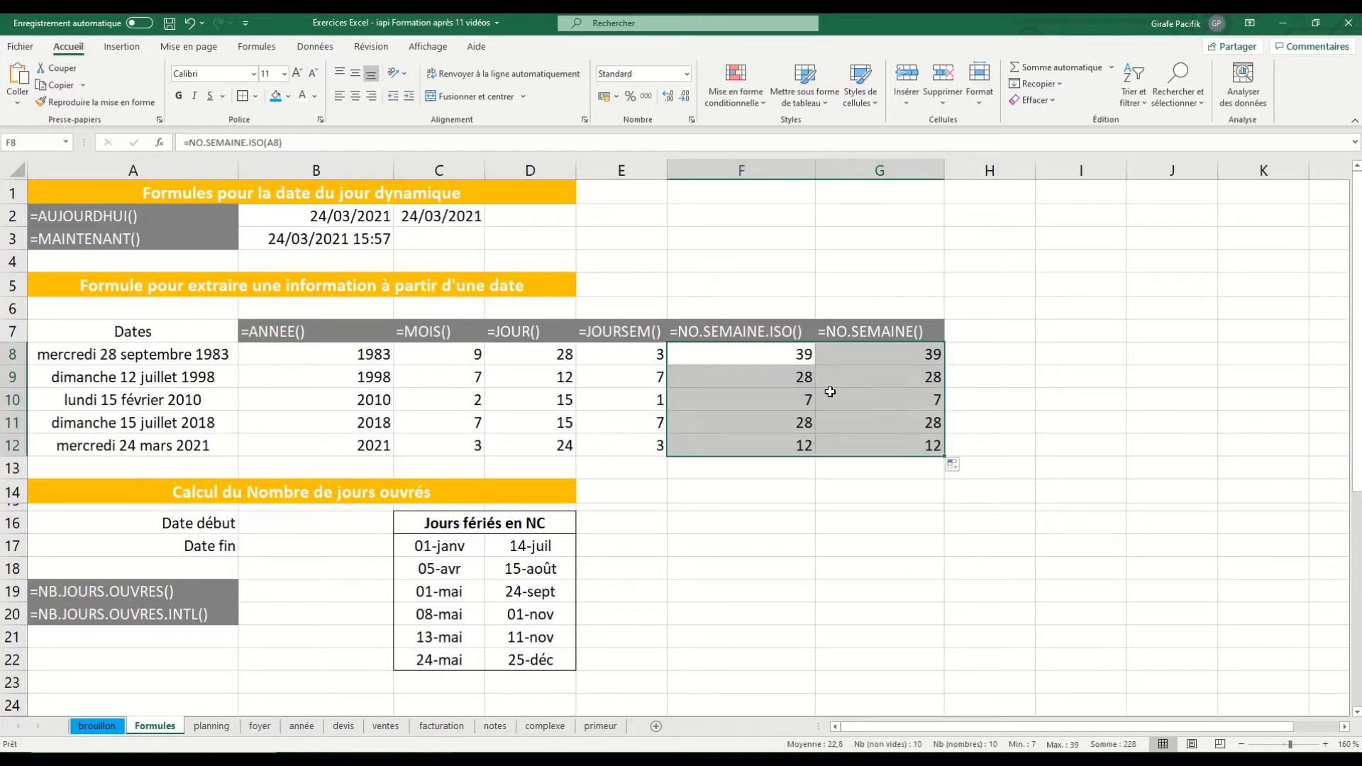
click(781, 351)
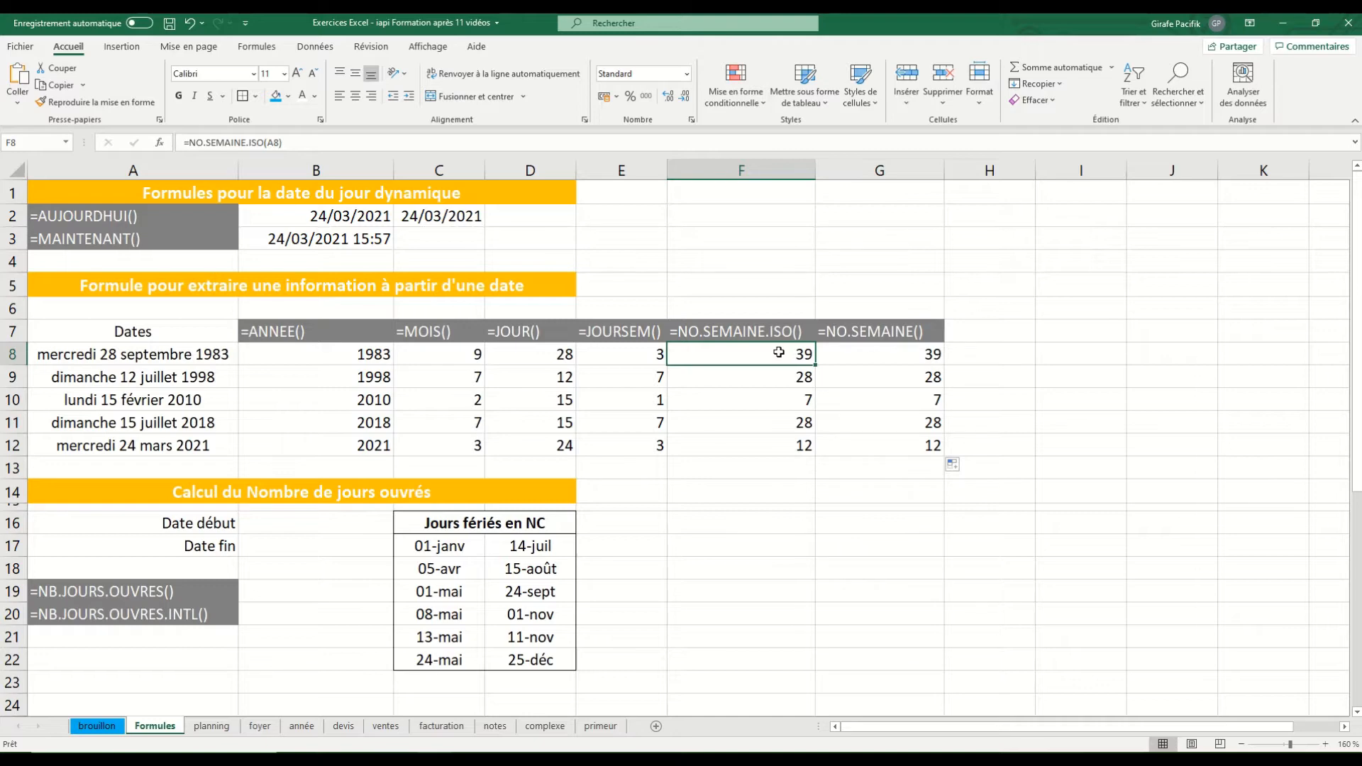
Step: Enter 3/4 as the start date in B16 and 28/9 as the end date in B17
click(297, 519)
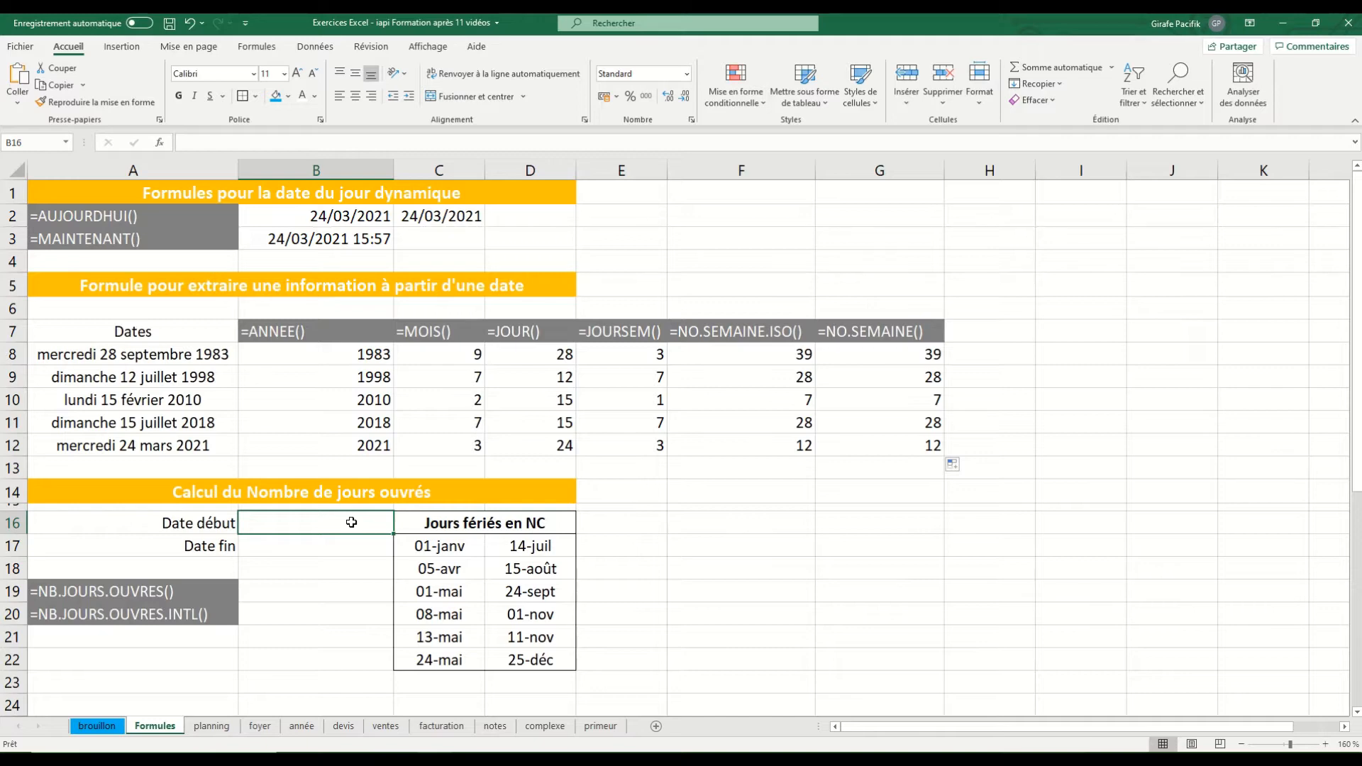
text(3/4)
key(Return)
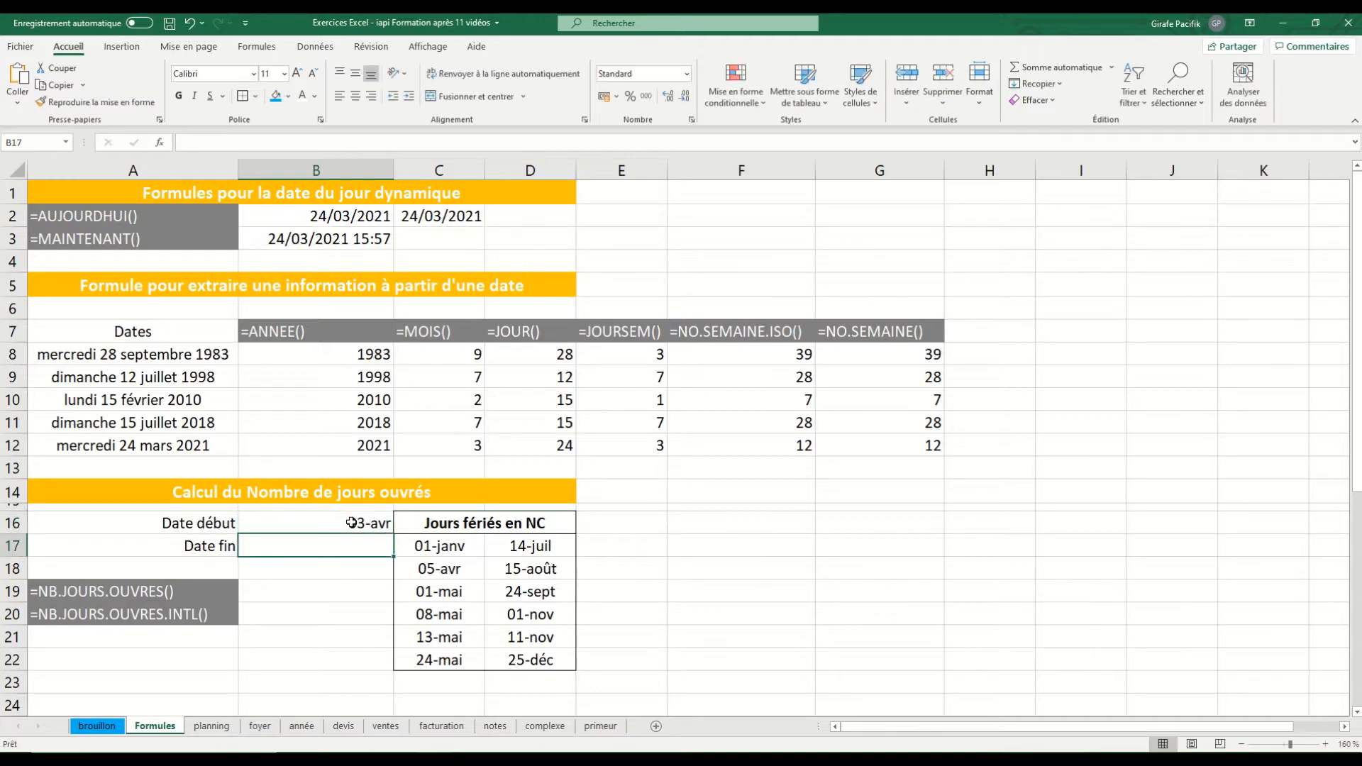
text(28/9)
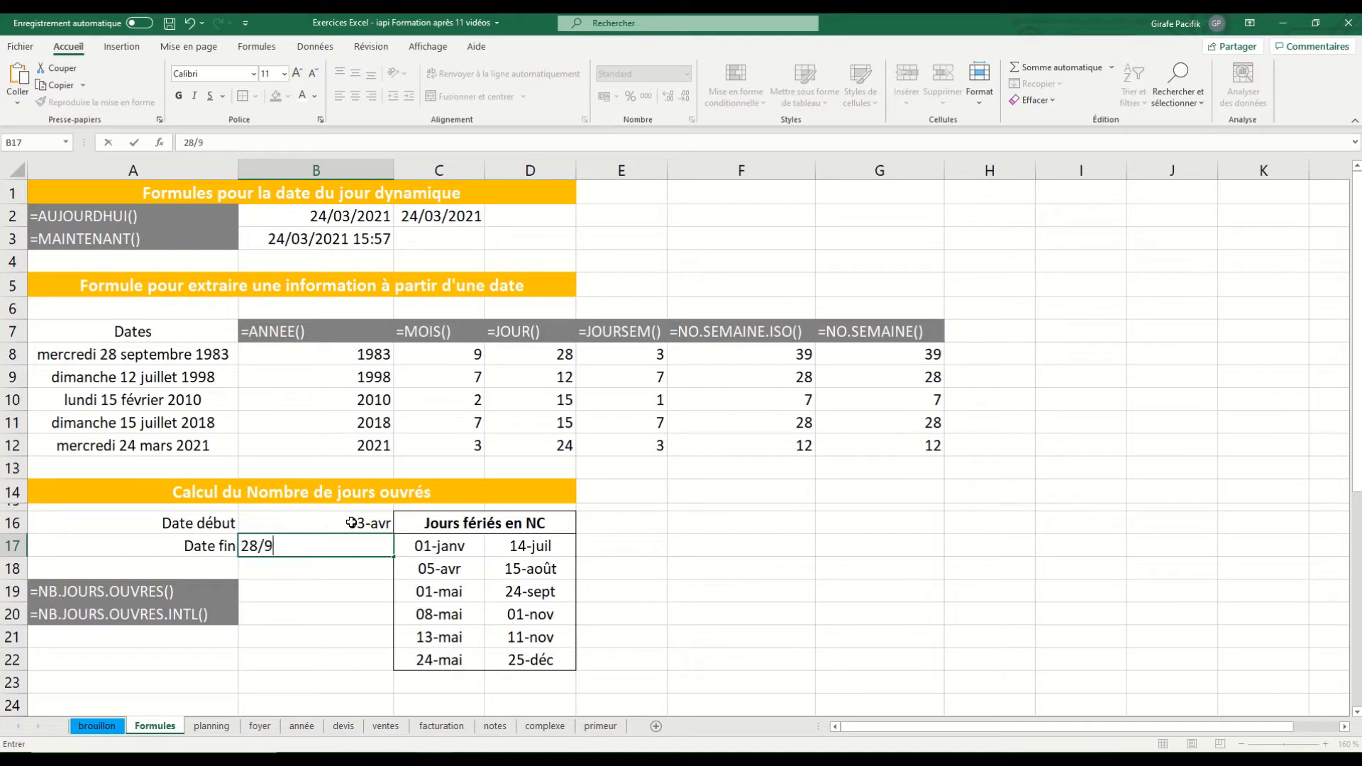
key(Return)
mouse_move(351, 523)
mouse_down()
mouse_move(354, 549)
mouse_move(330, 551)
mouse_up()
click(332, 530)
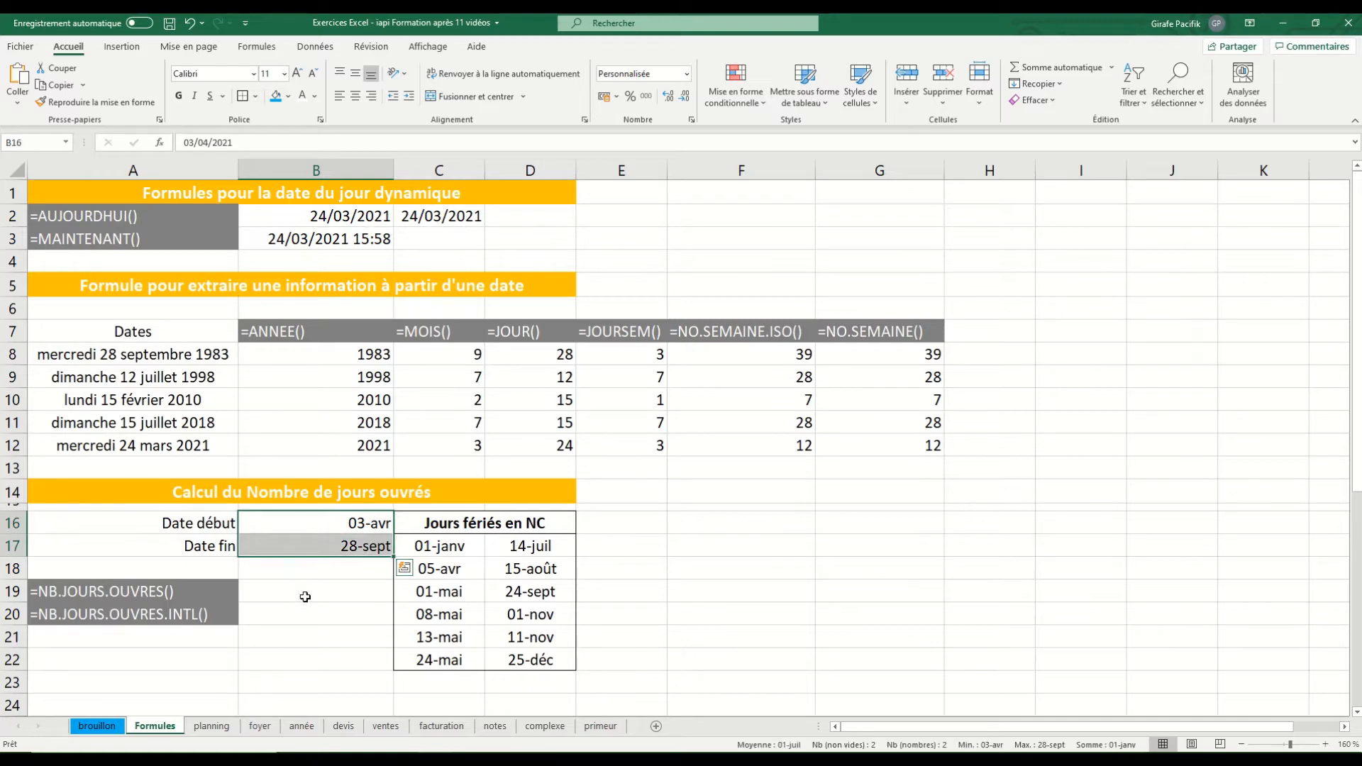
Step: Compute the working days between the two dates, excluding the listed holidays, in B19 with =NB.JOURS.OUVRES(B16;B17;C17:D22)
click(306, 595)
text(=)
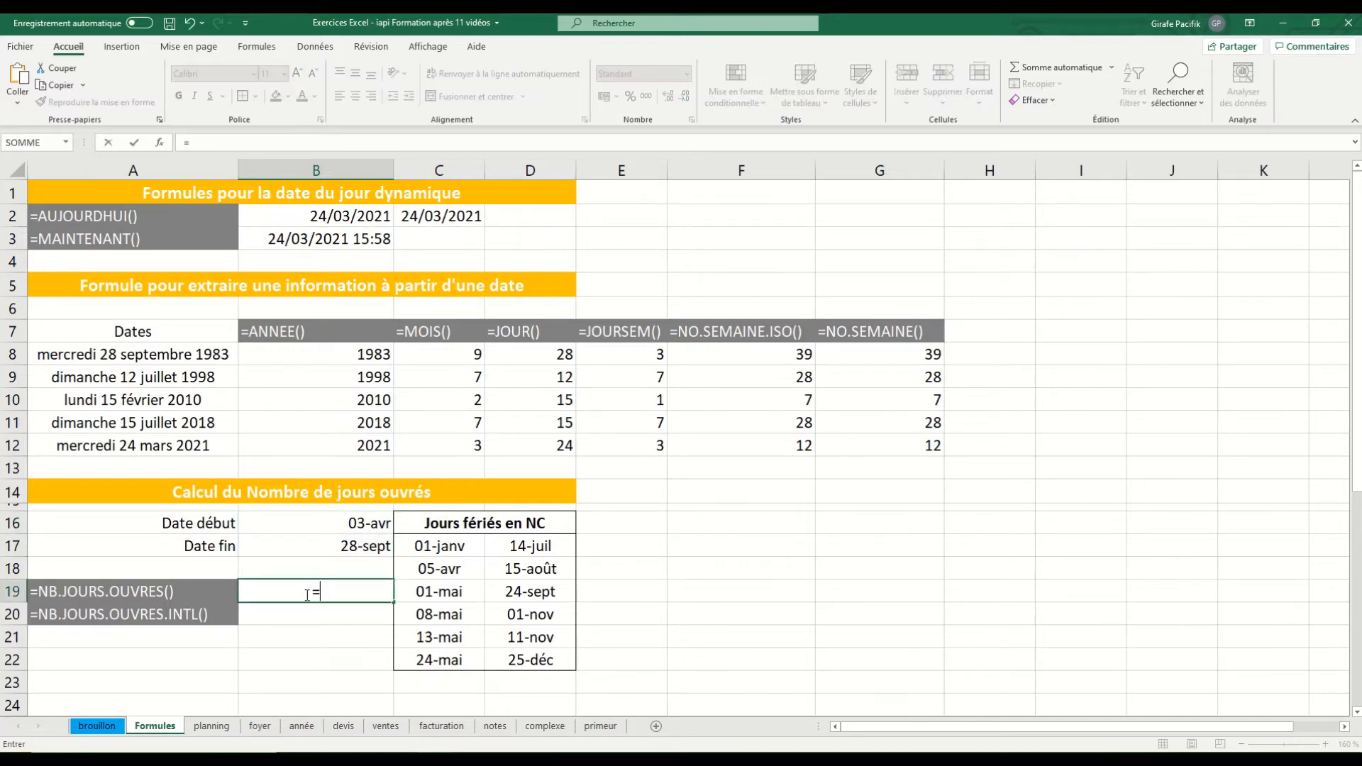
text(nb)
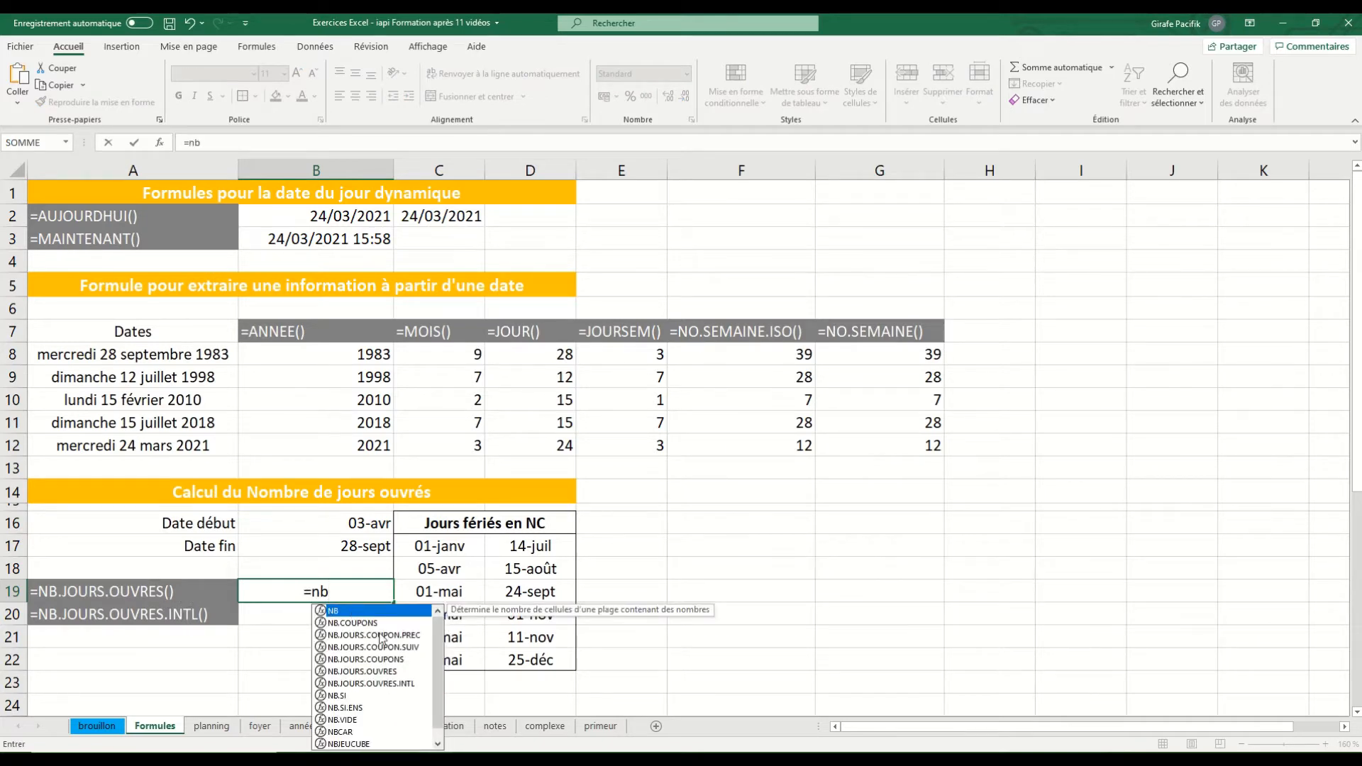
click(403, 671)
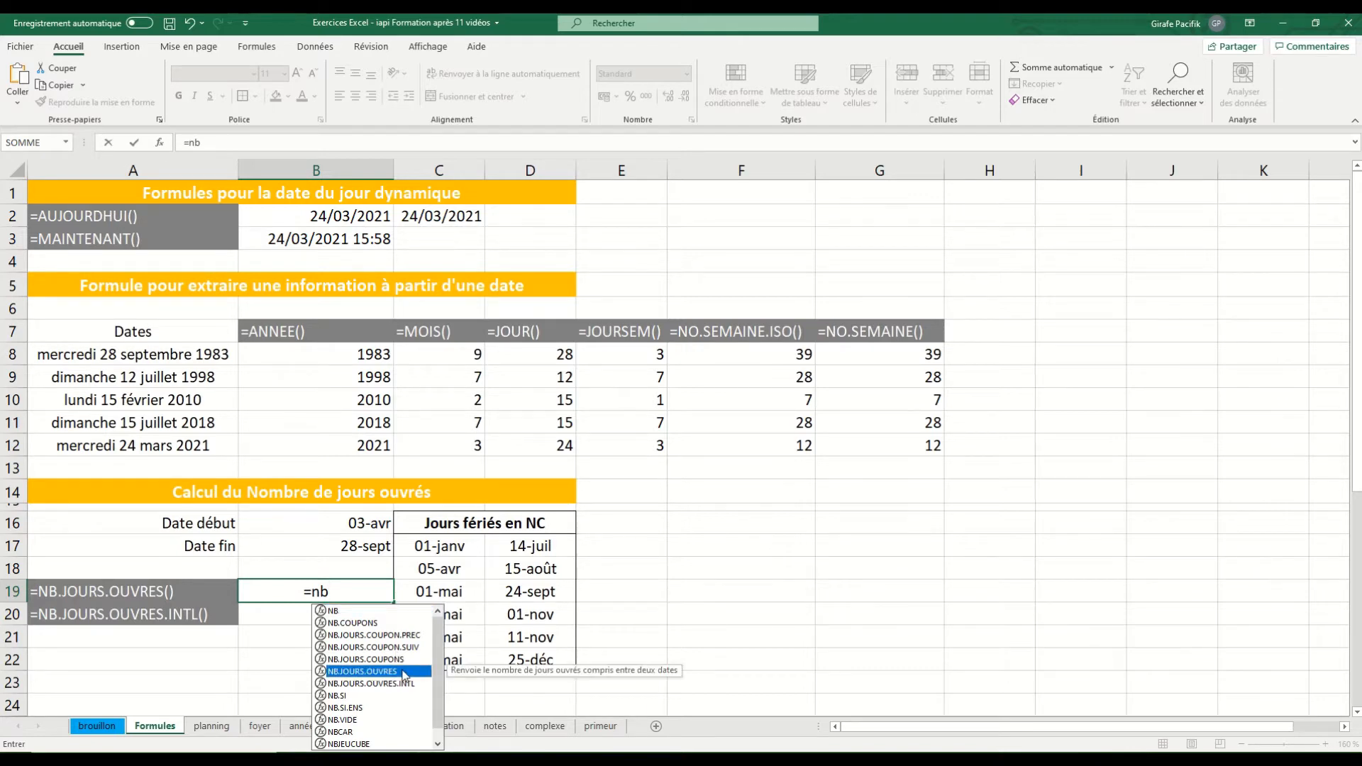
double_click(404, 672)
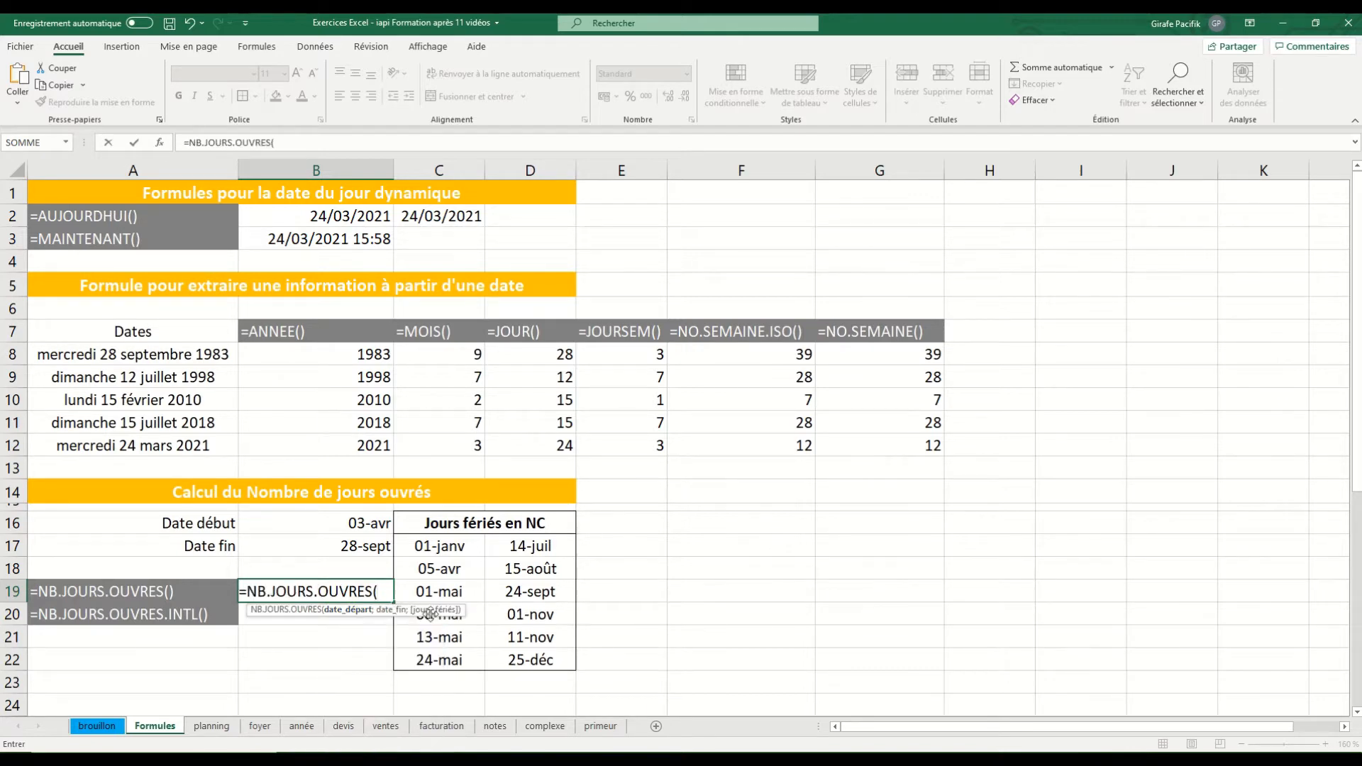
click(374, 520)
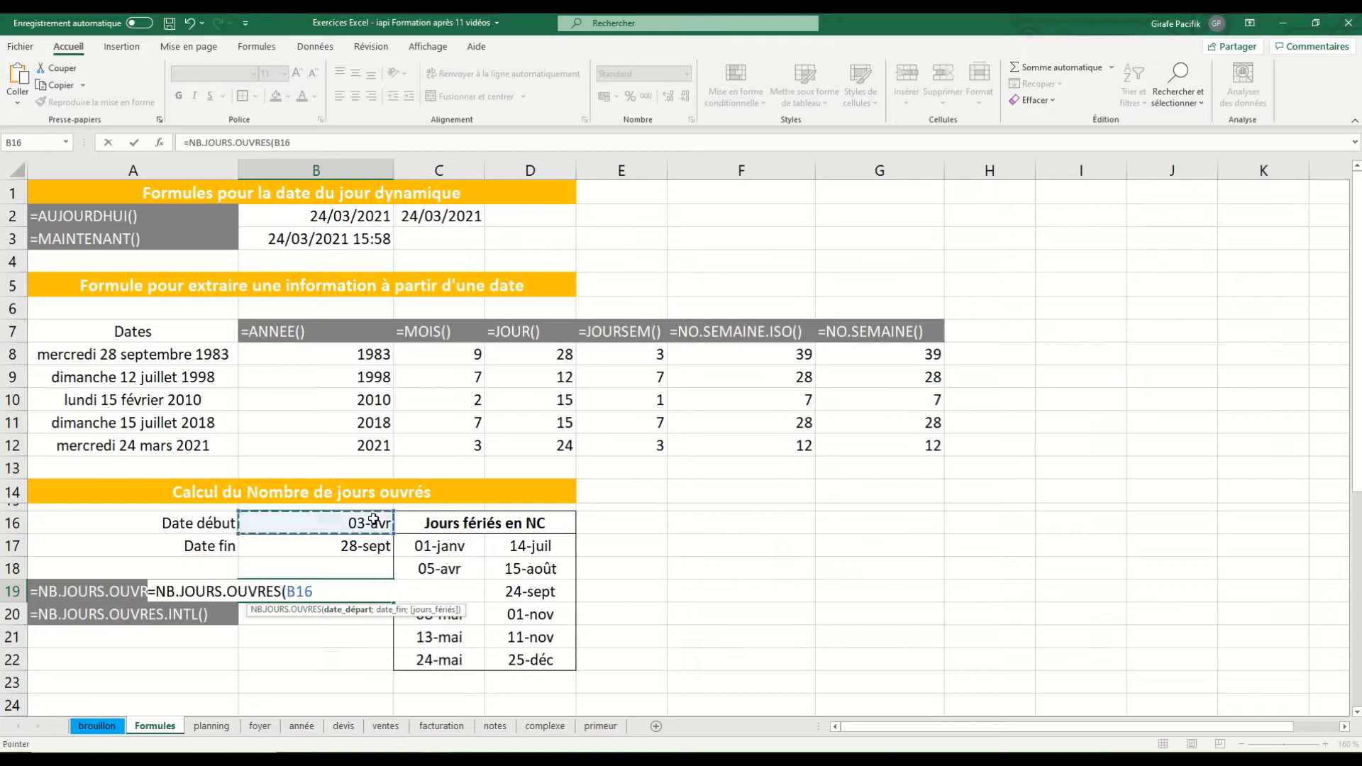
text(;)
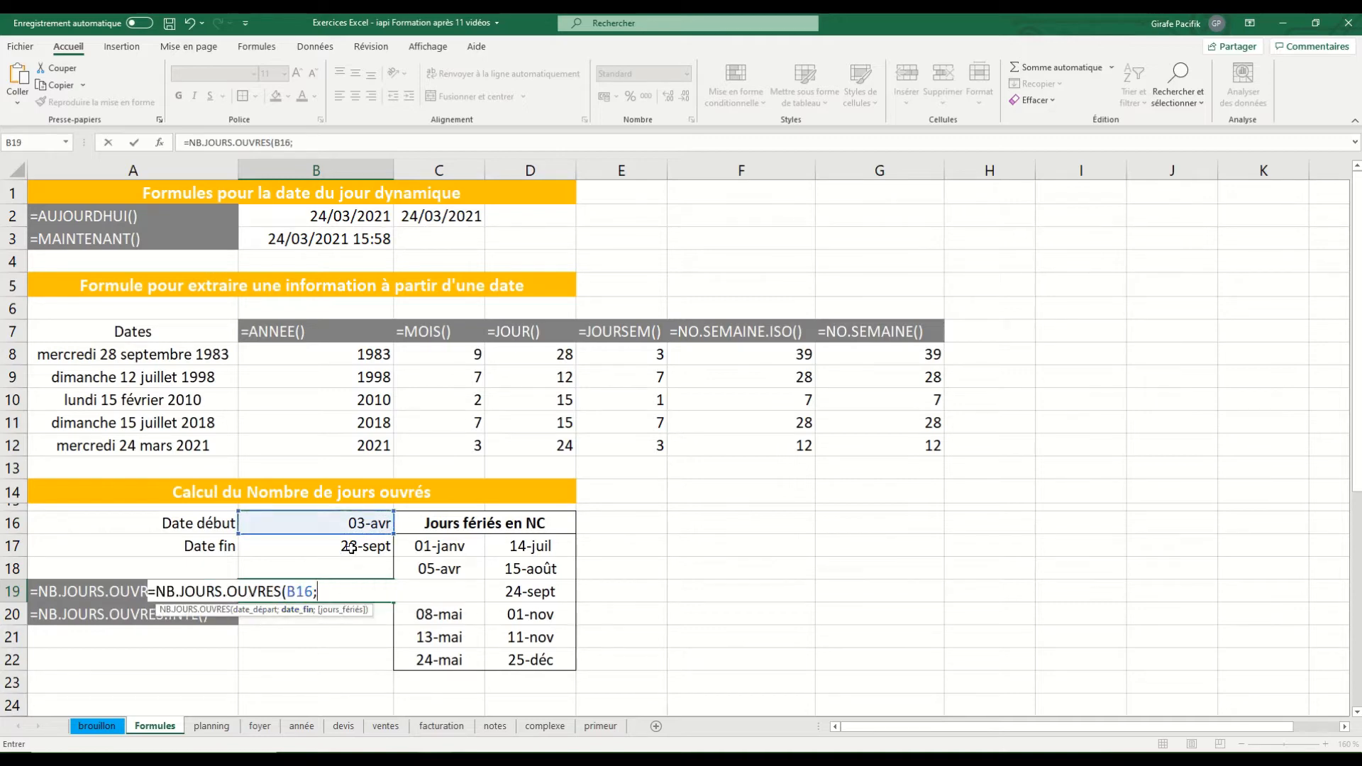
click(352, 547)
text(;)
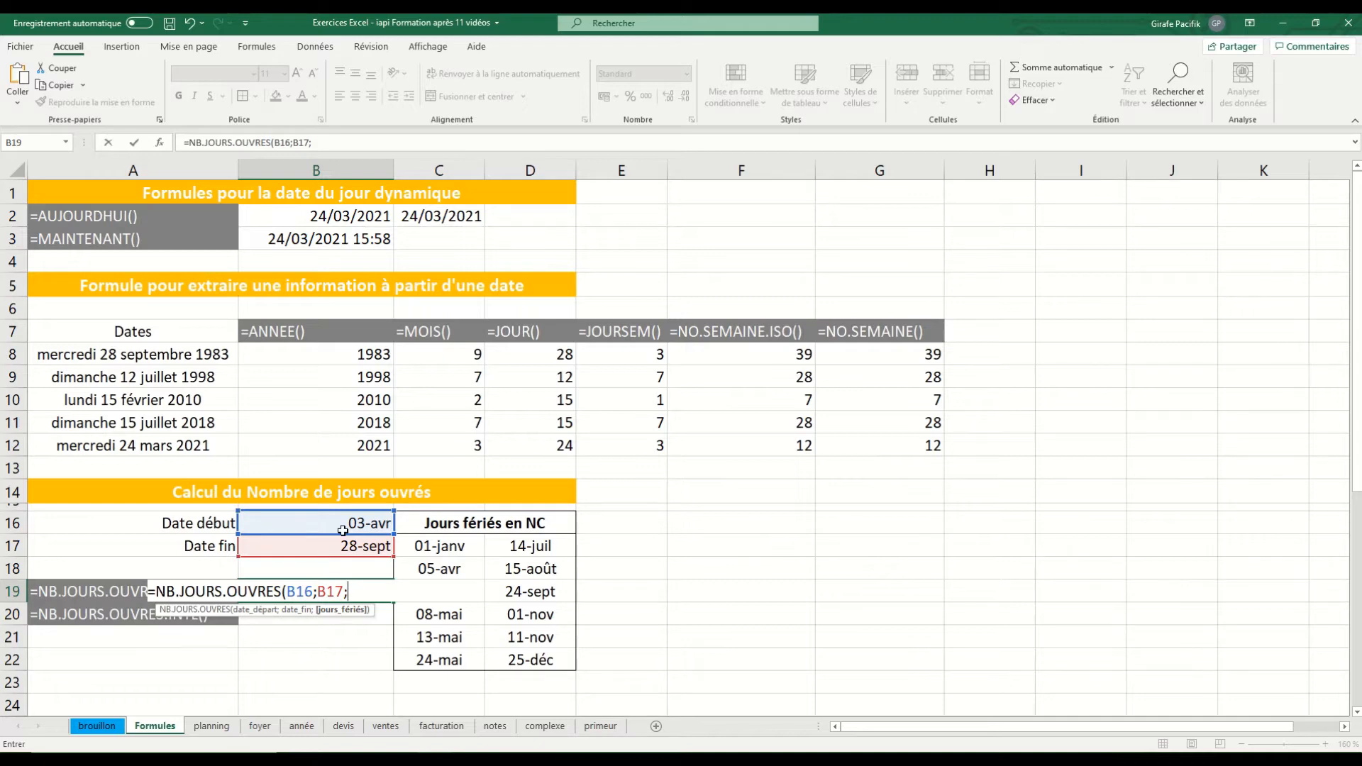
drag(430, 543, 518, 659)
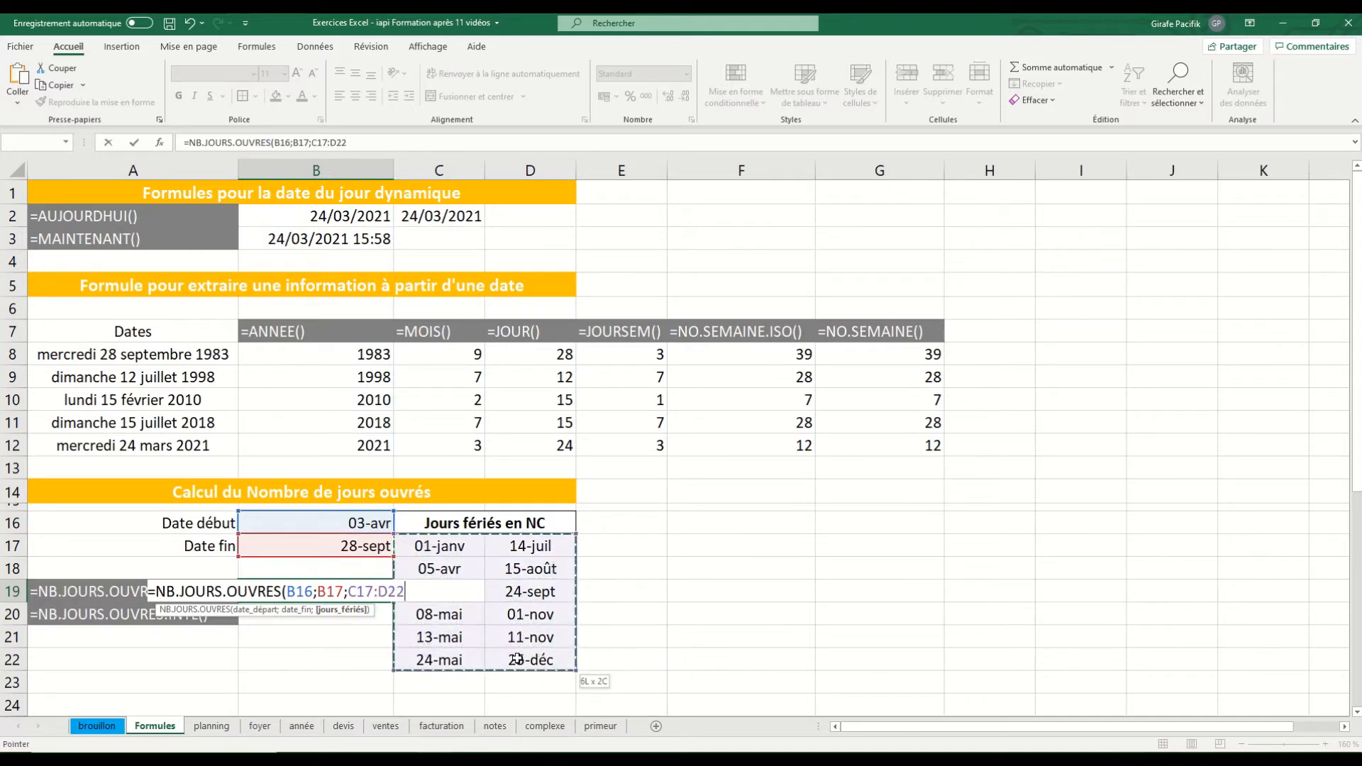
text())
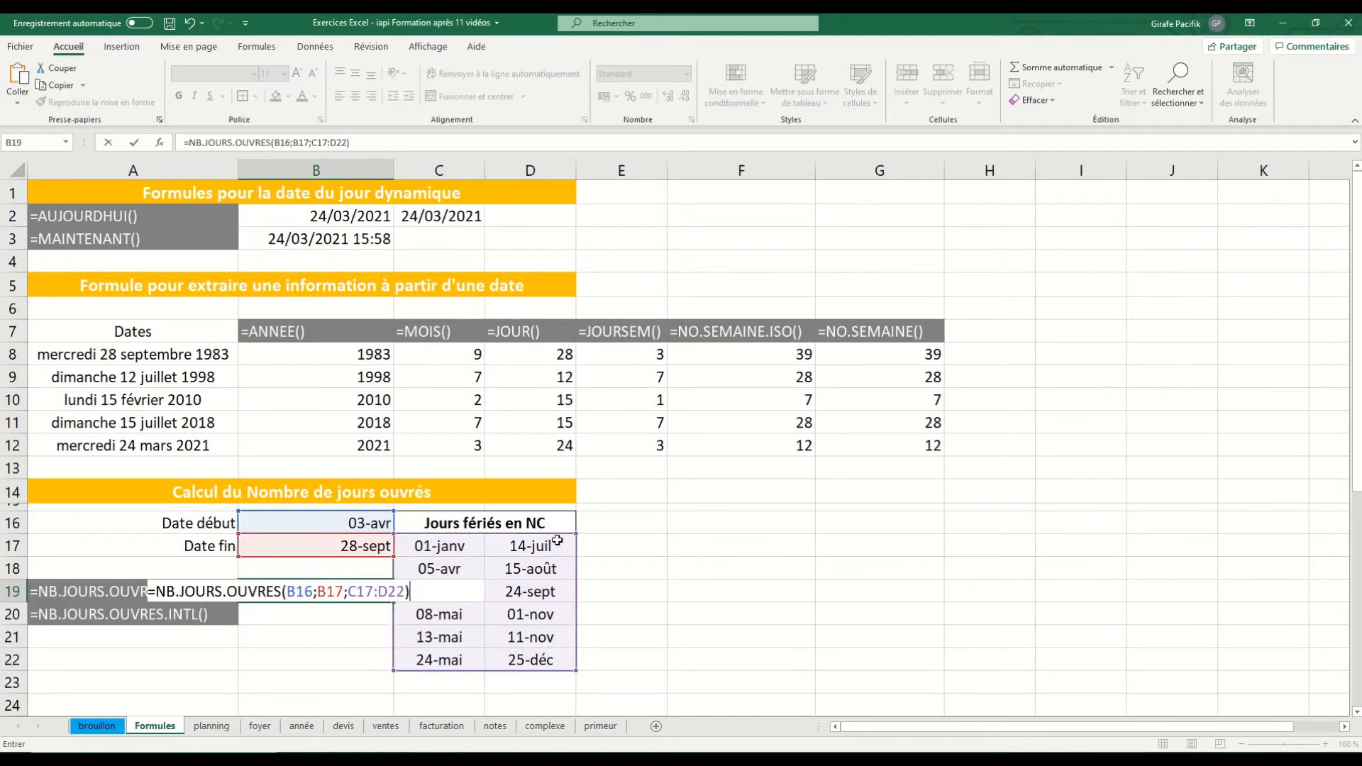
key(Return)
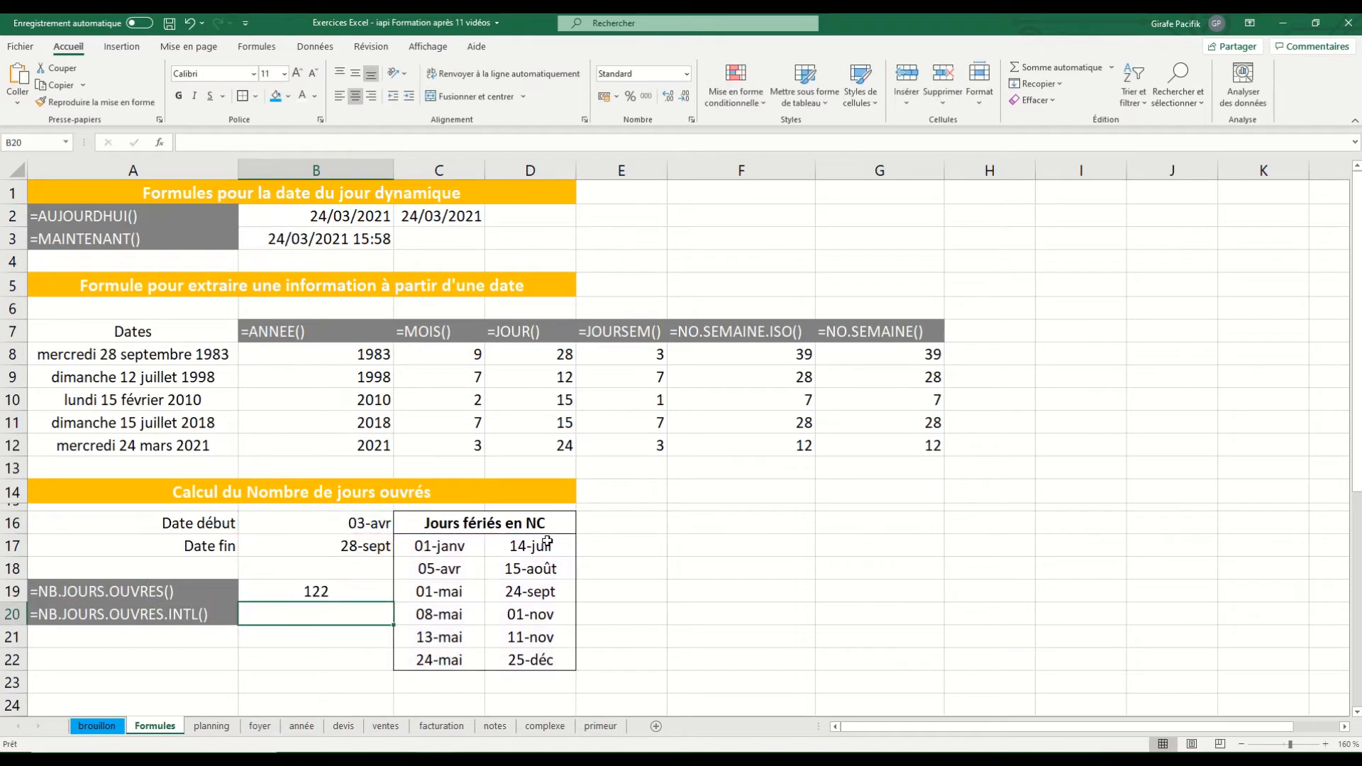
Step: Review the working-day formula in B19 against the holiday dates in C17:D22
click(369, 589)
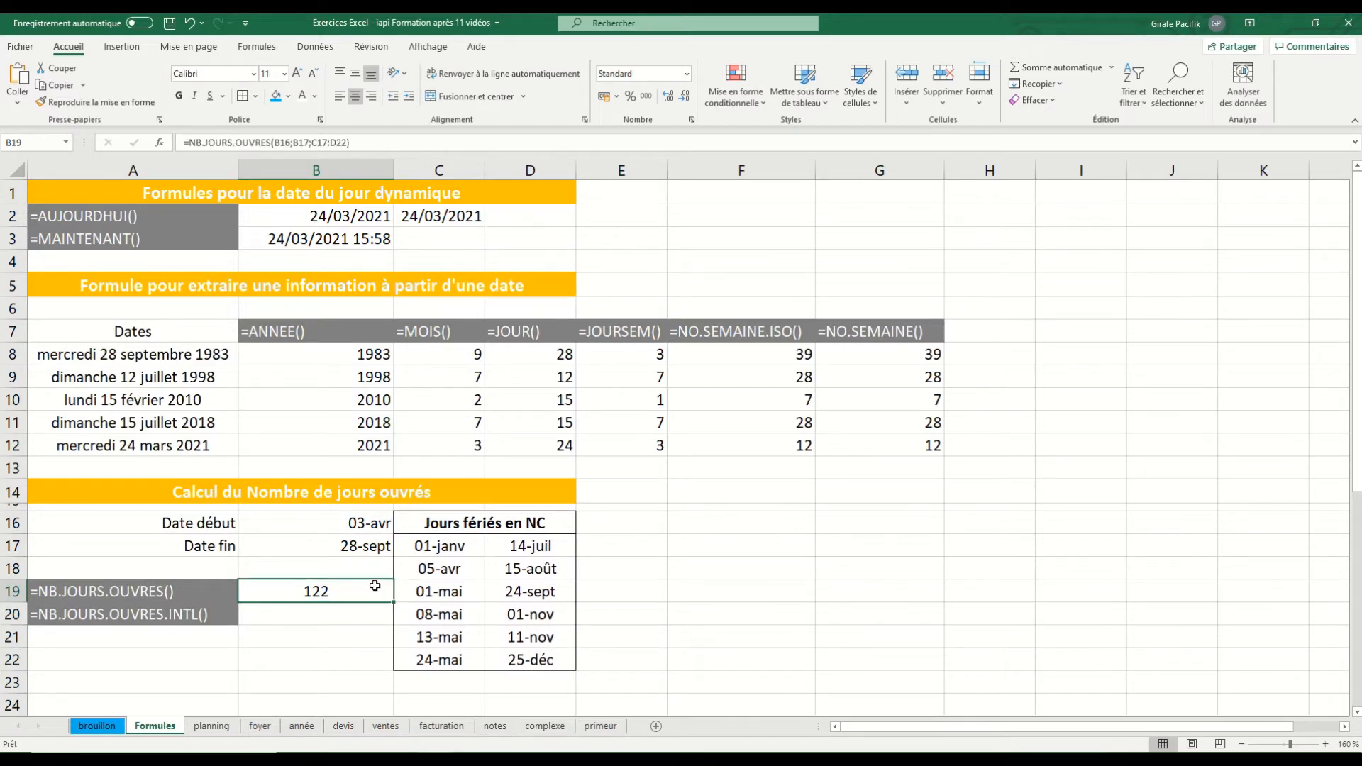
drag(443, 550, 526, 658)
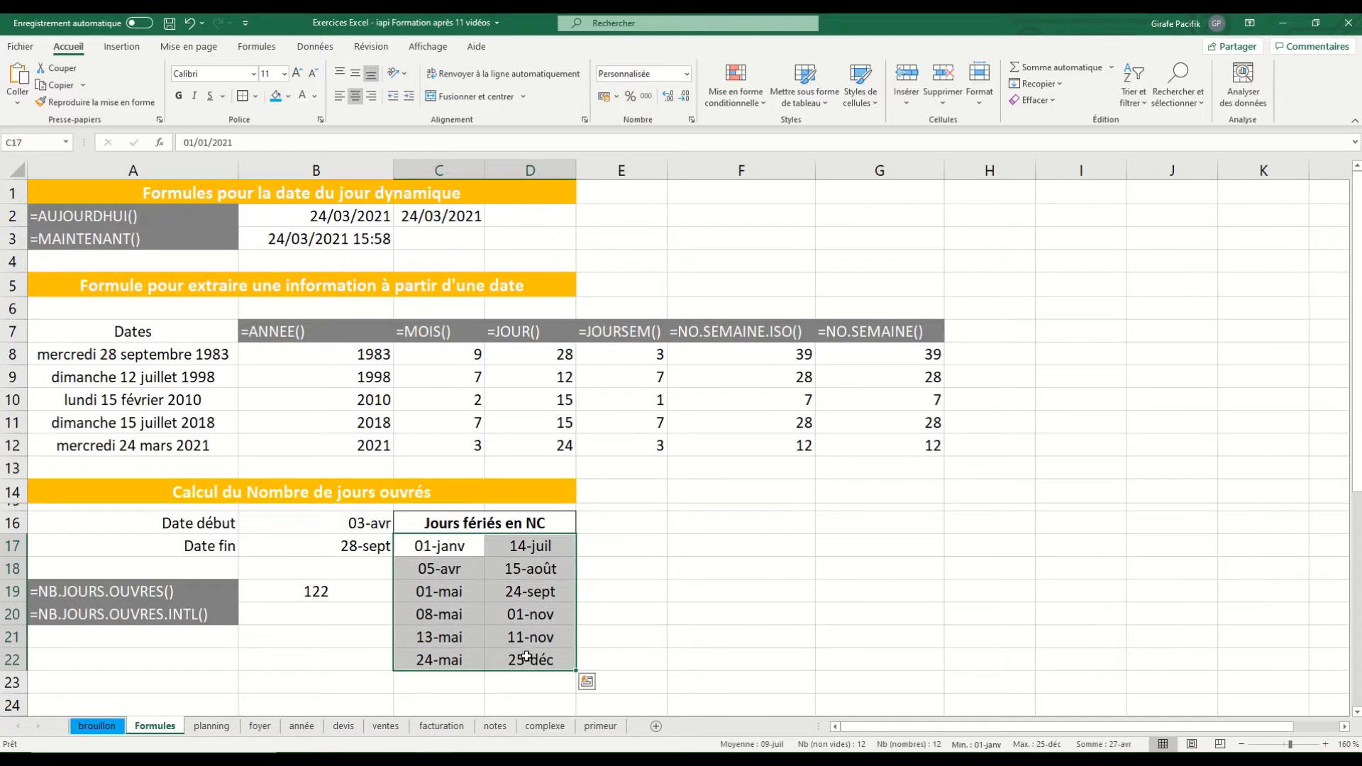
click(465, 590)
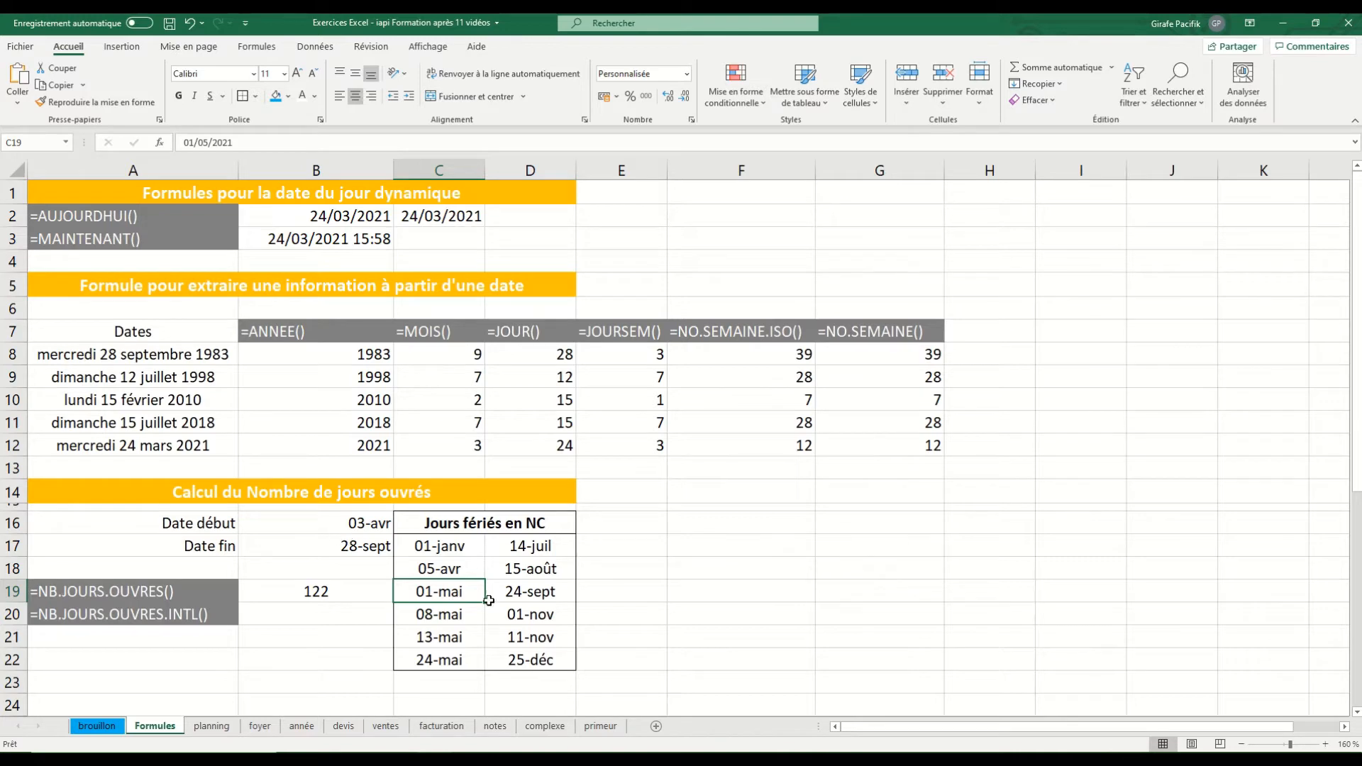
click(354, 595)
click(358, 613)
click(366, 592)
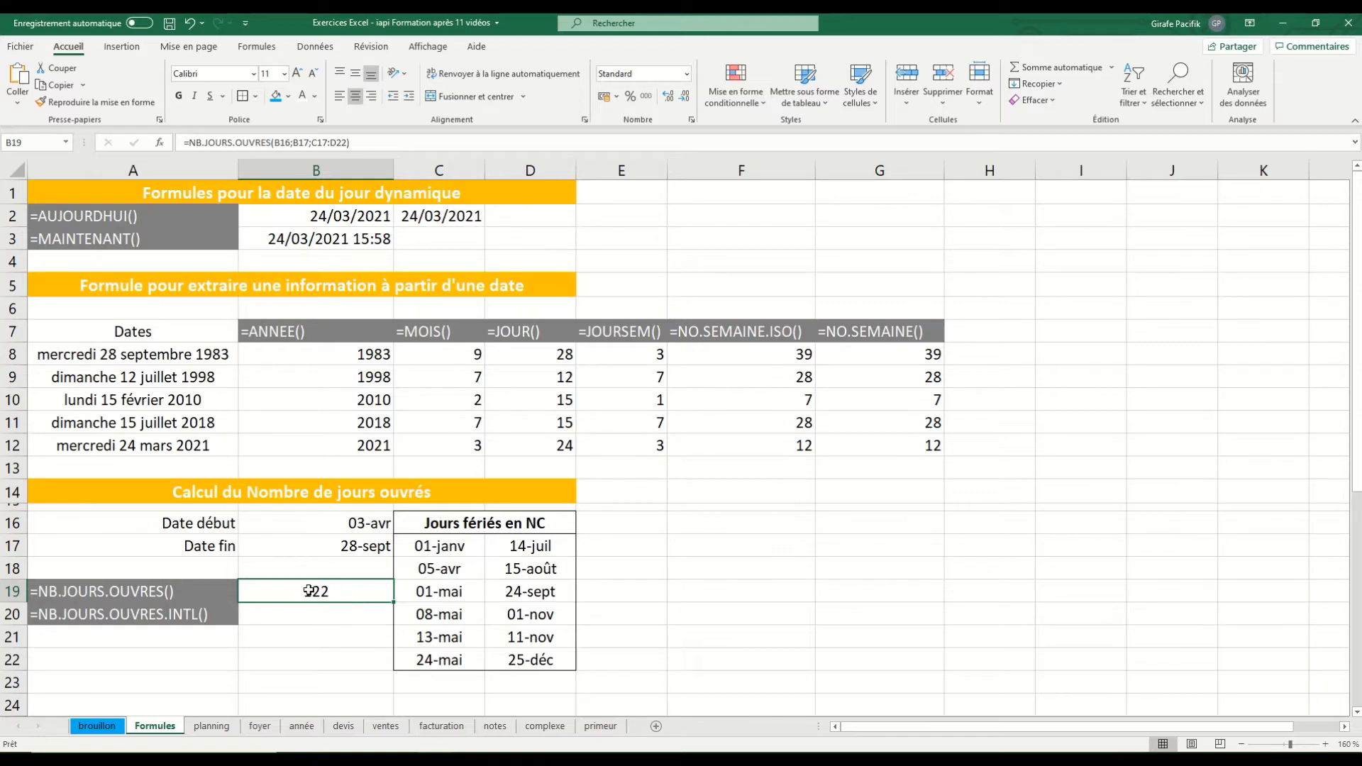
click(222, 590)
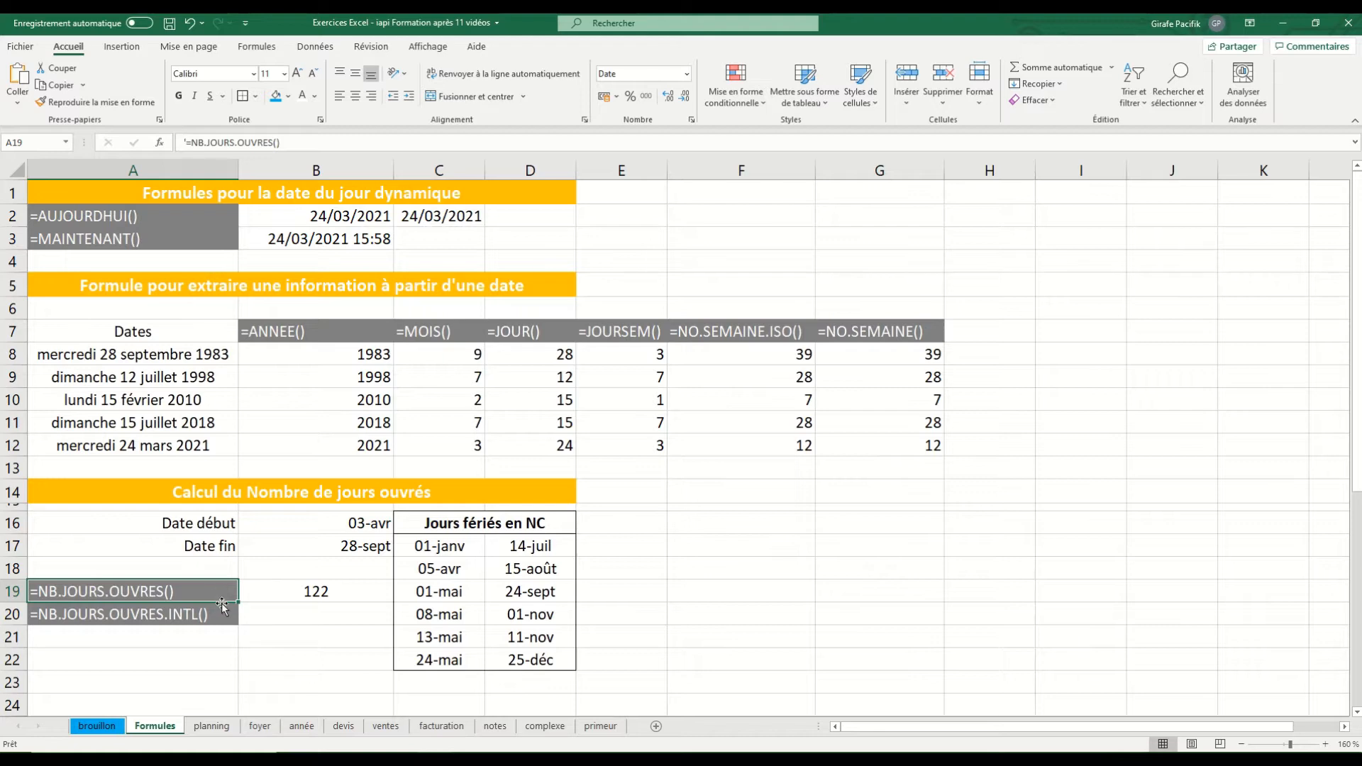
Step: Begin an NB.JOURS.OUVRES.INTL formula in B20 with B16 as start date and B17 as end date
click(282, 615)
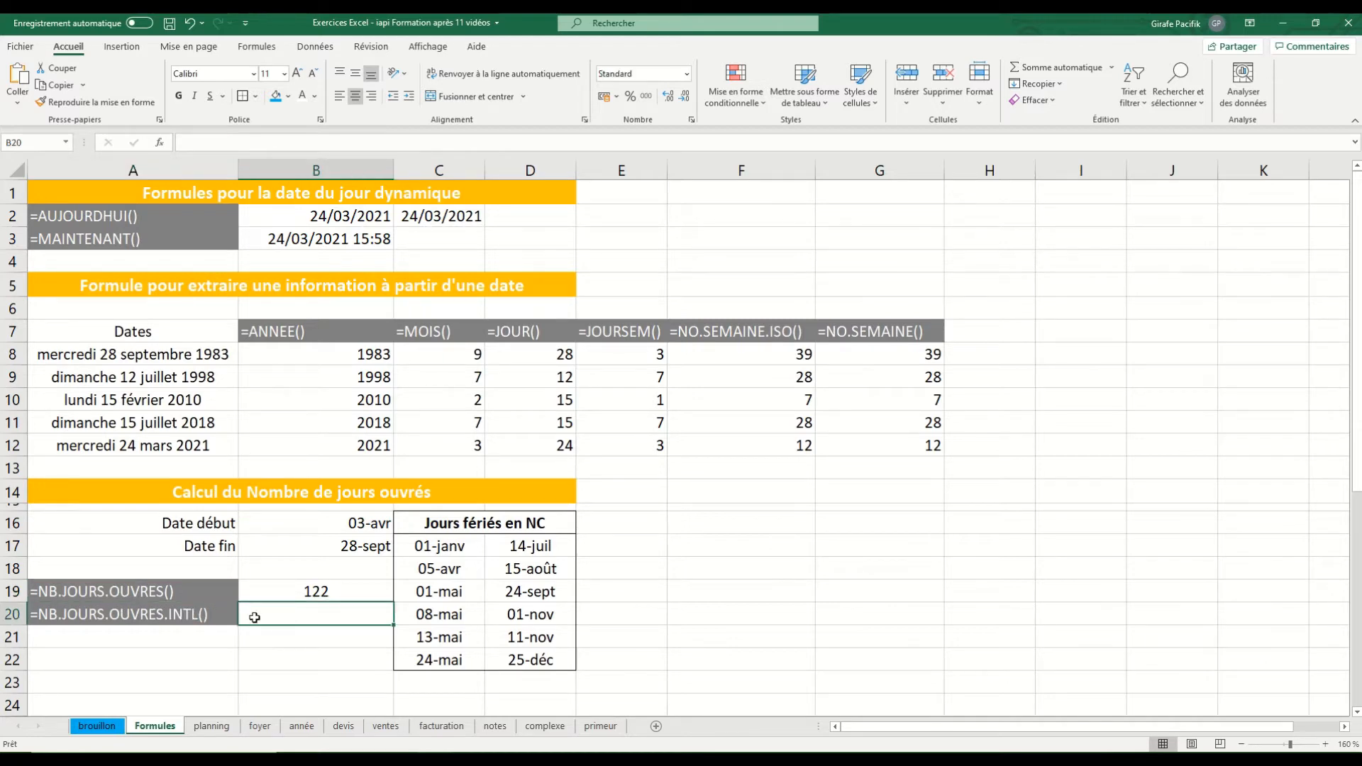
text(=nb)
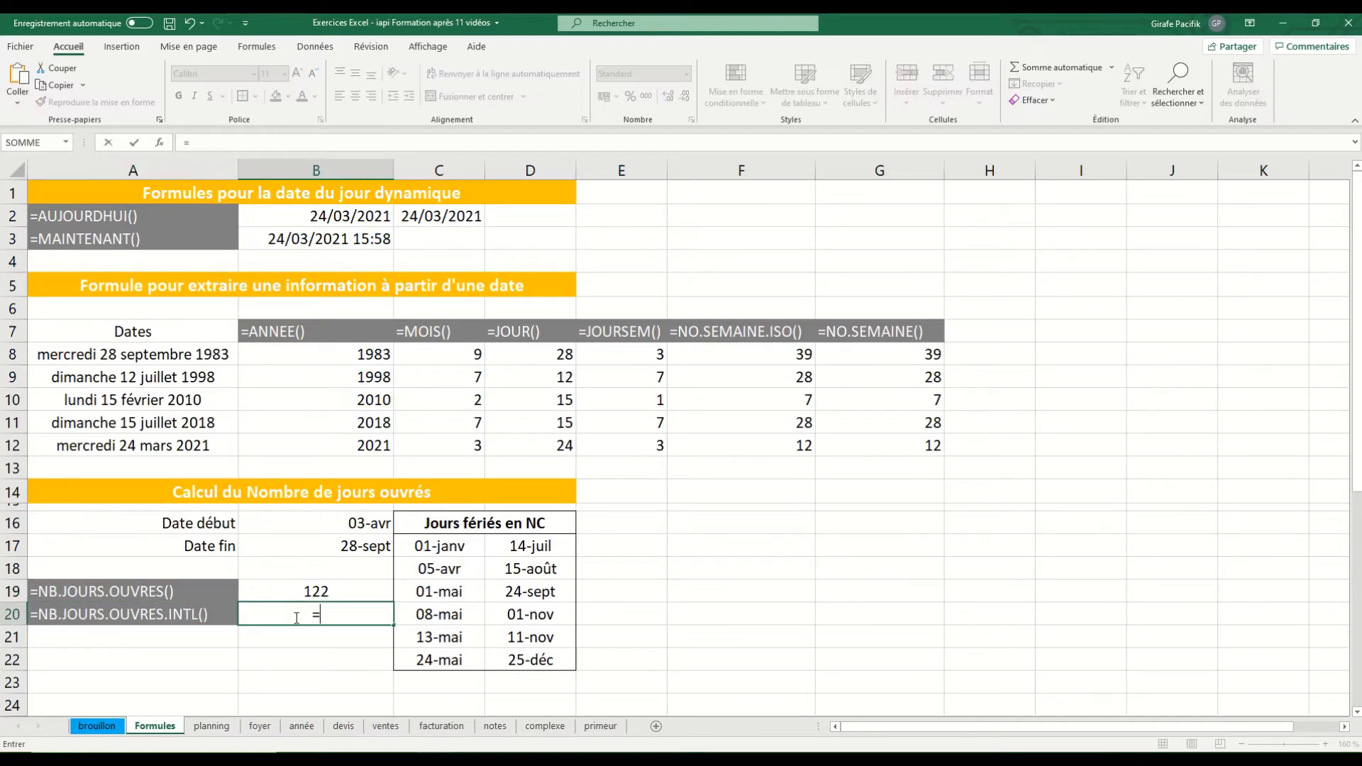
key(Down)
key(Down)
key(Down)
key(Down)
key(Down)
key(Down)
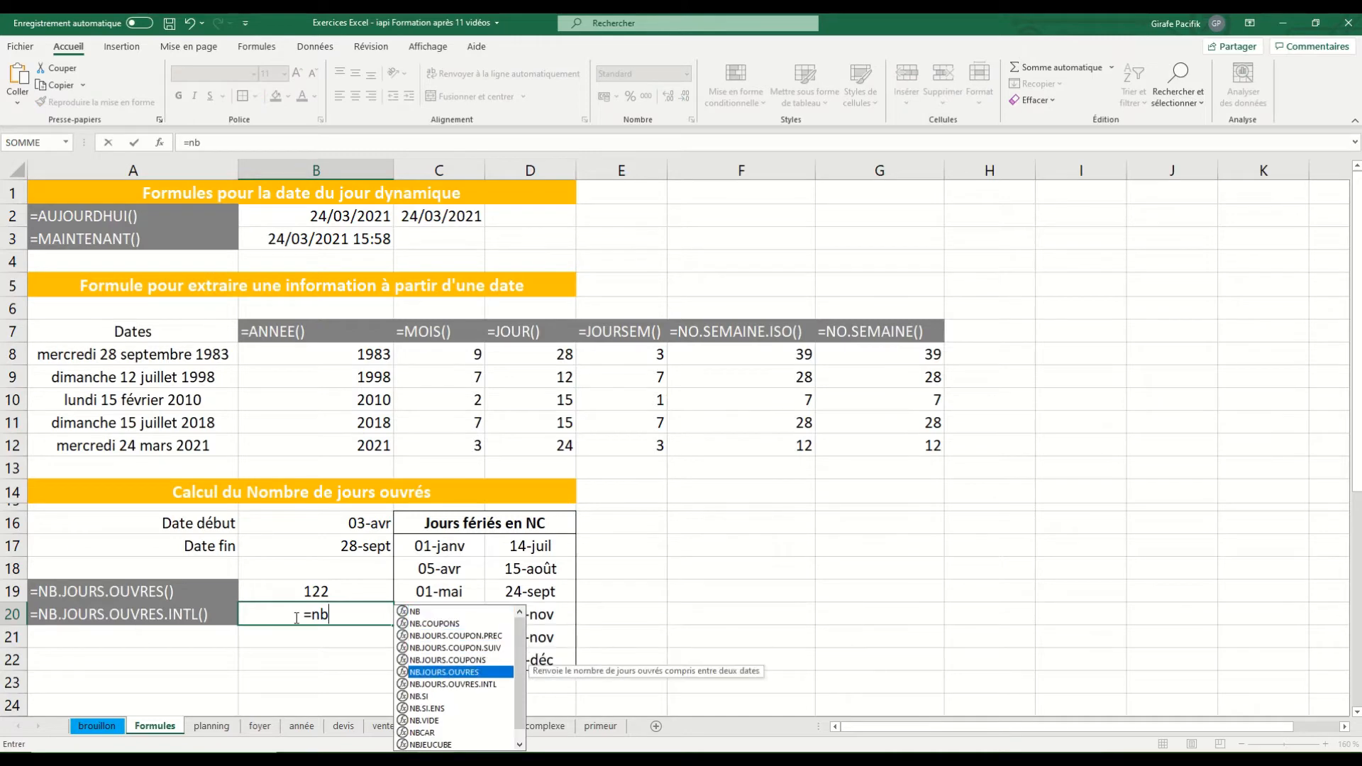
key(Tab)
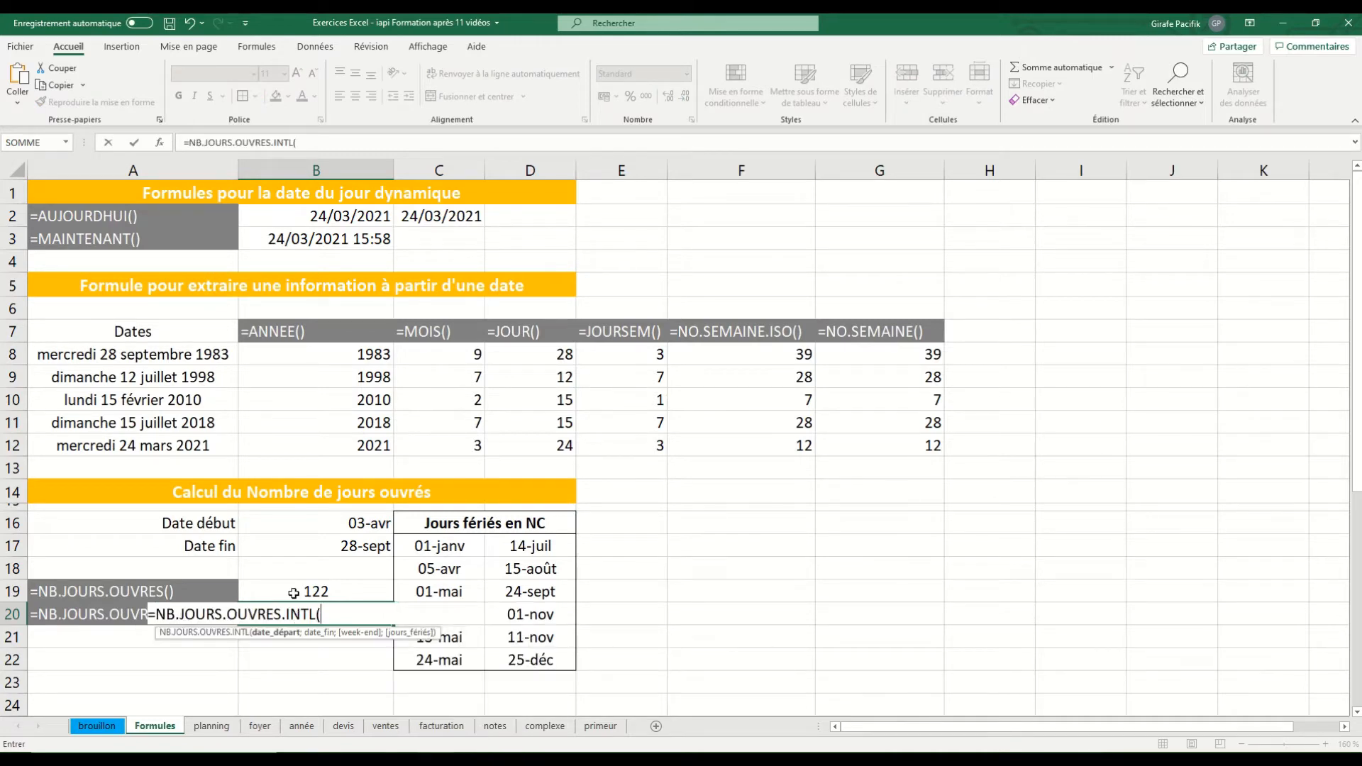
click(357, 523)
text(;)
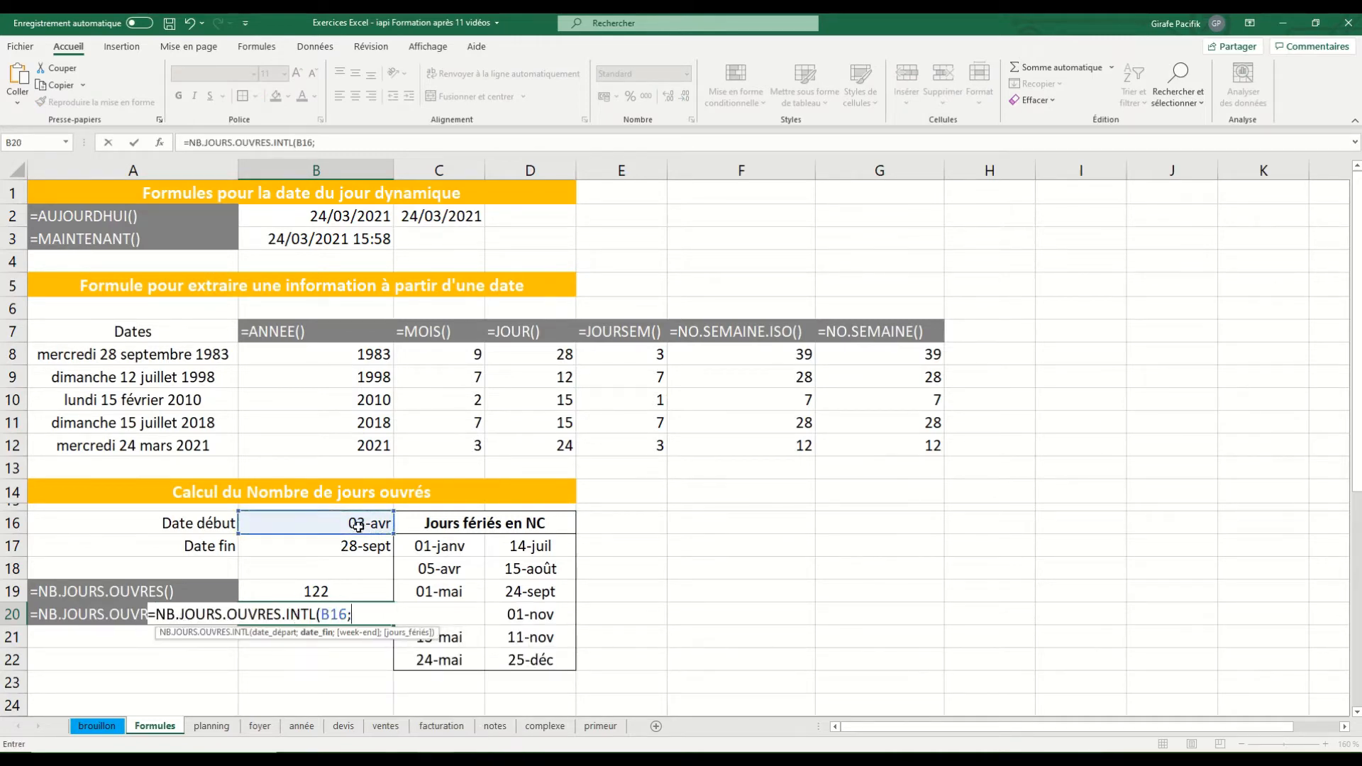
click(359, 544)
text(;)
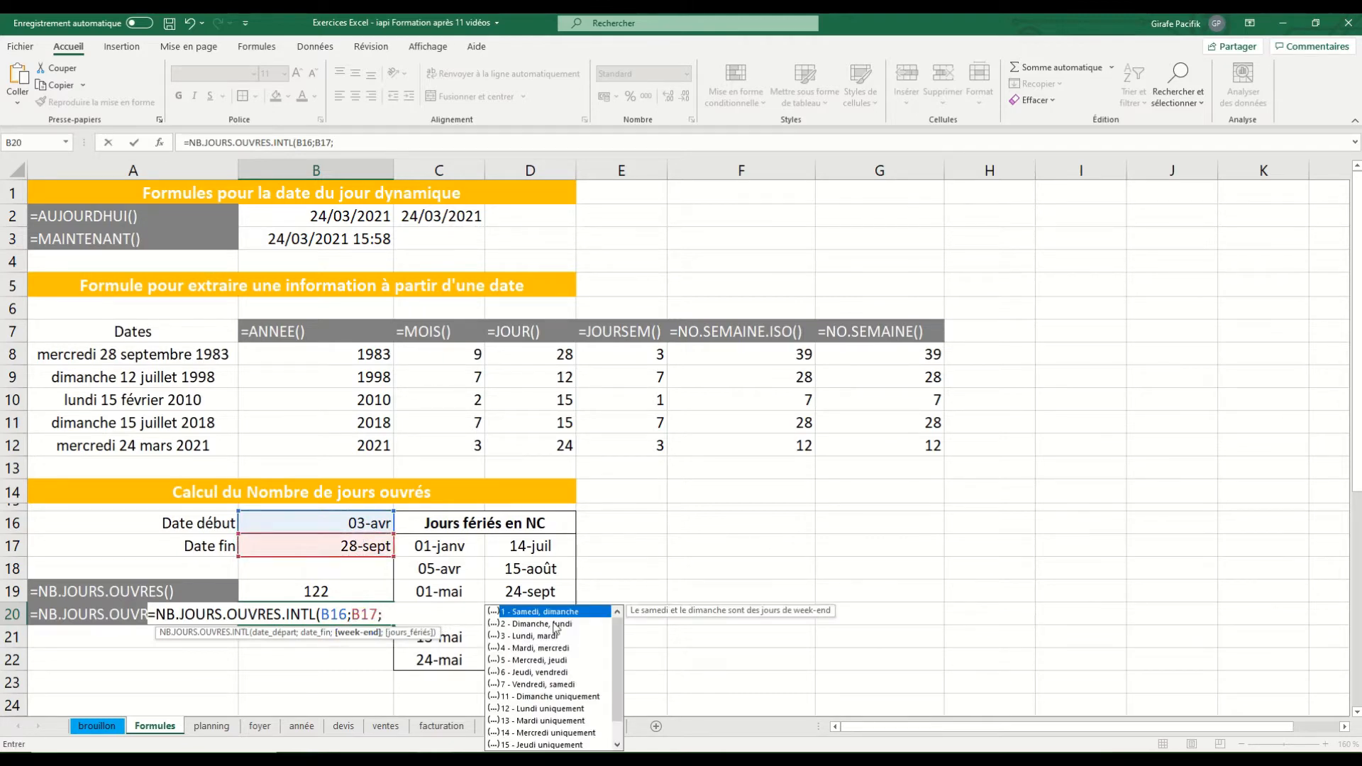
Step: Complete the B20 formula with weekend code 2 (Dimanche, lundi) and the holiday range C17:D22
scroll(618, 642, down, 1)
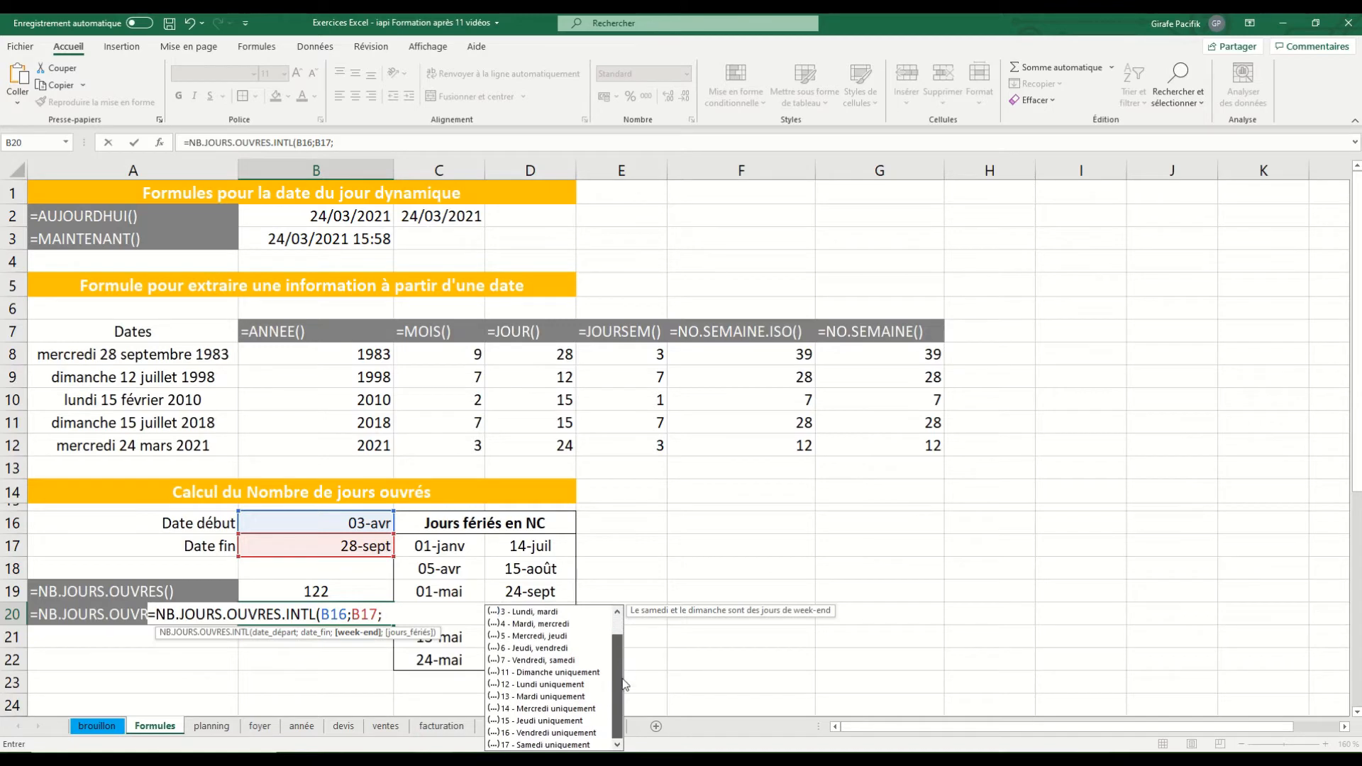
scroll(618, 698, up, 1)
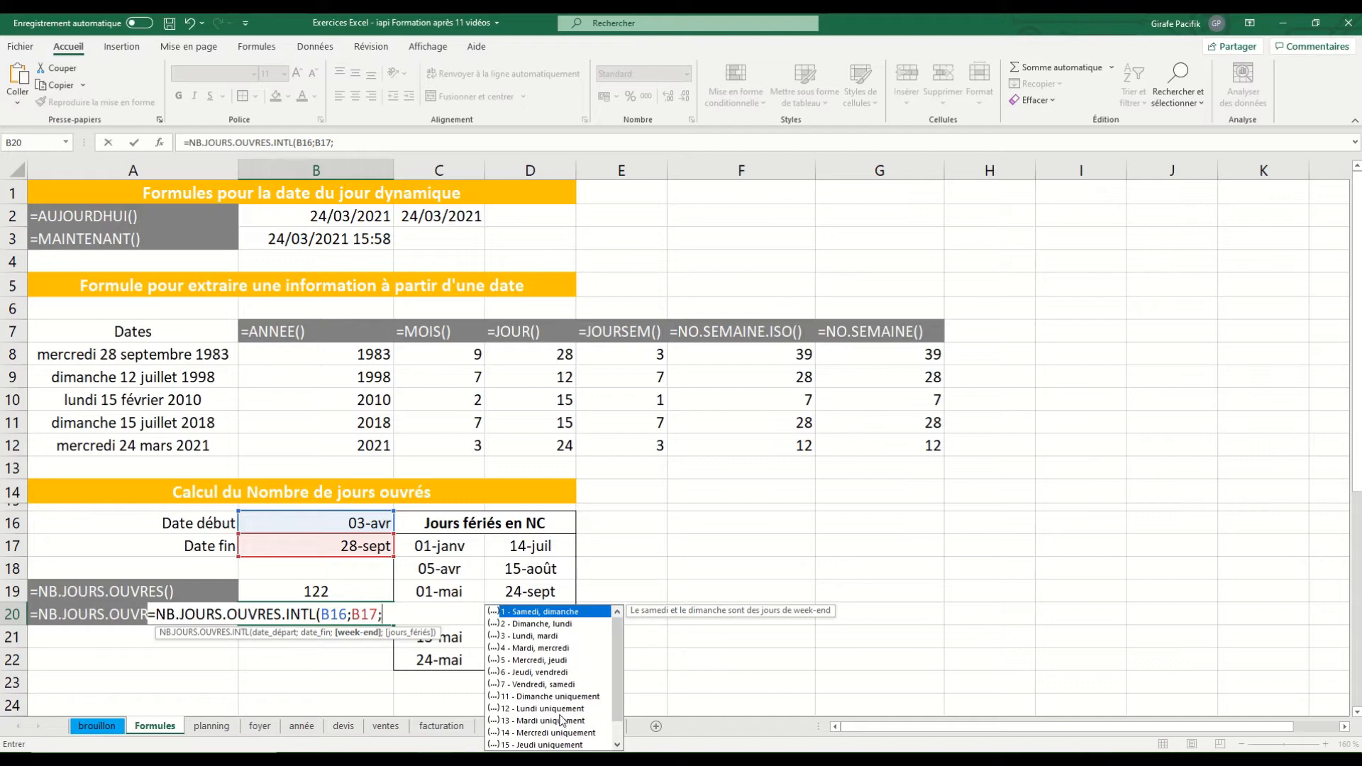
click(569, 625)
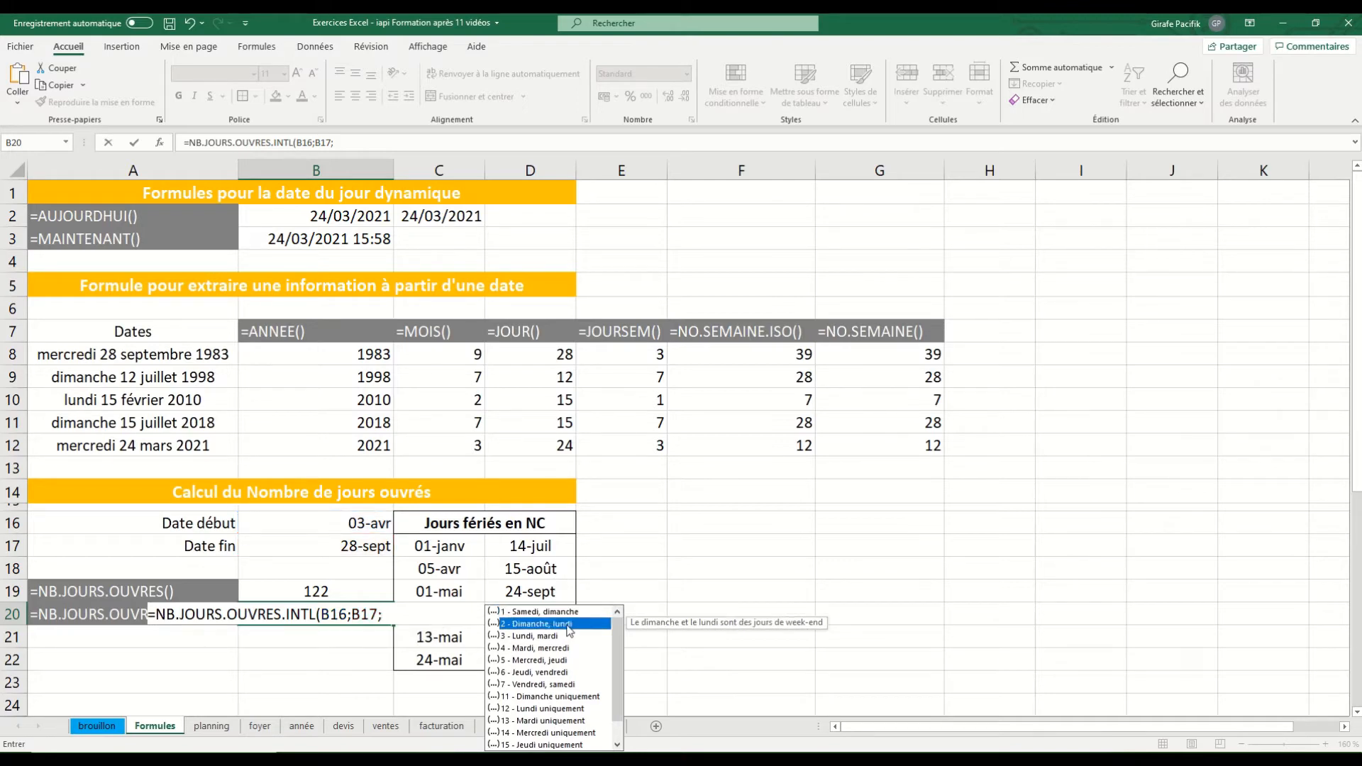
double_click(569, 625)
text(;)
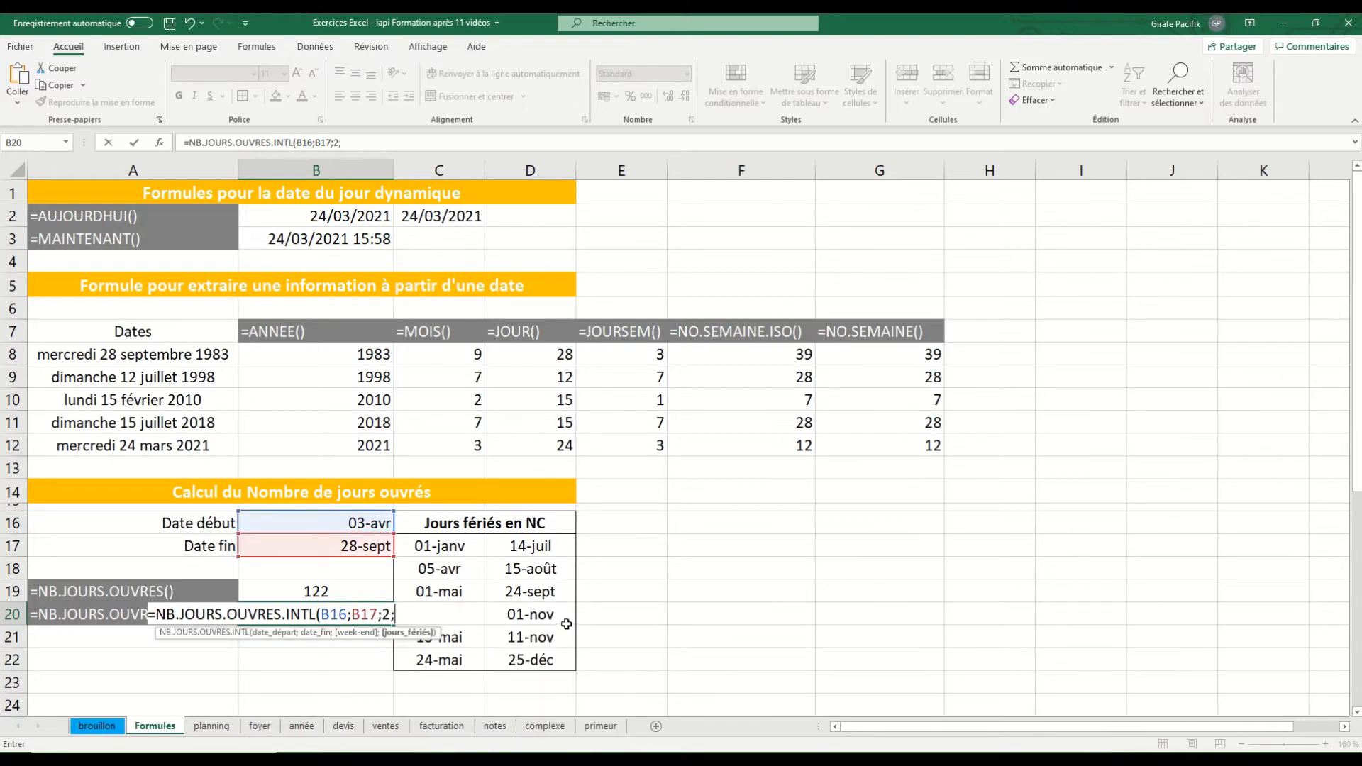
drag(434, 555, 530, 663)
text())
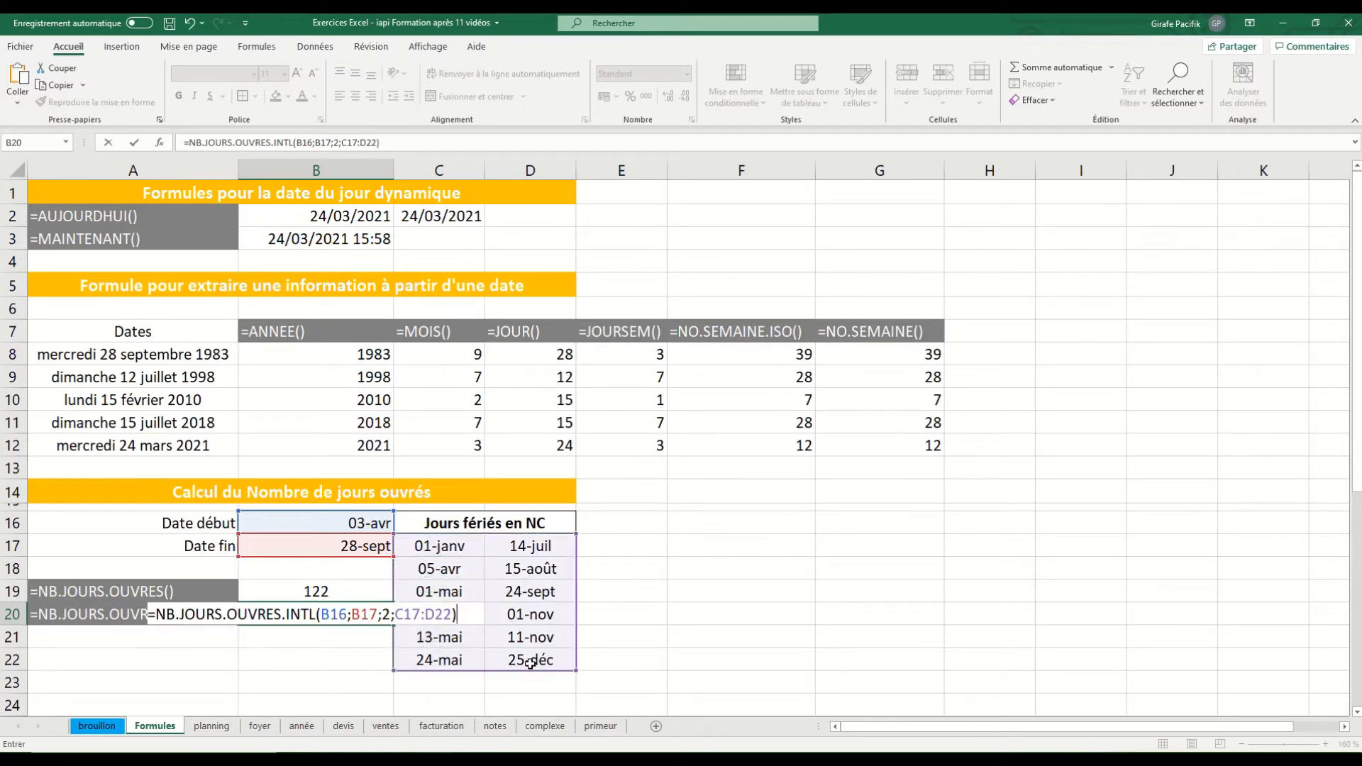
key(Return)
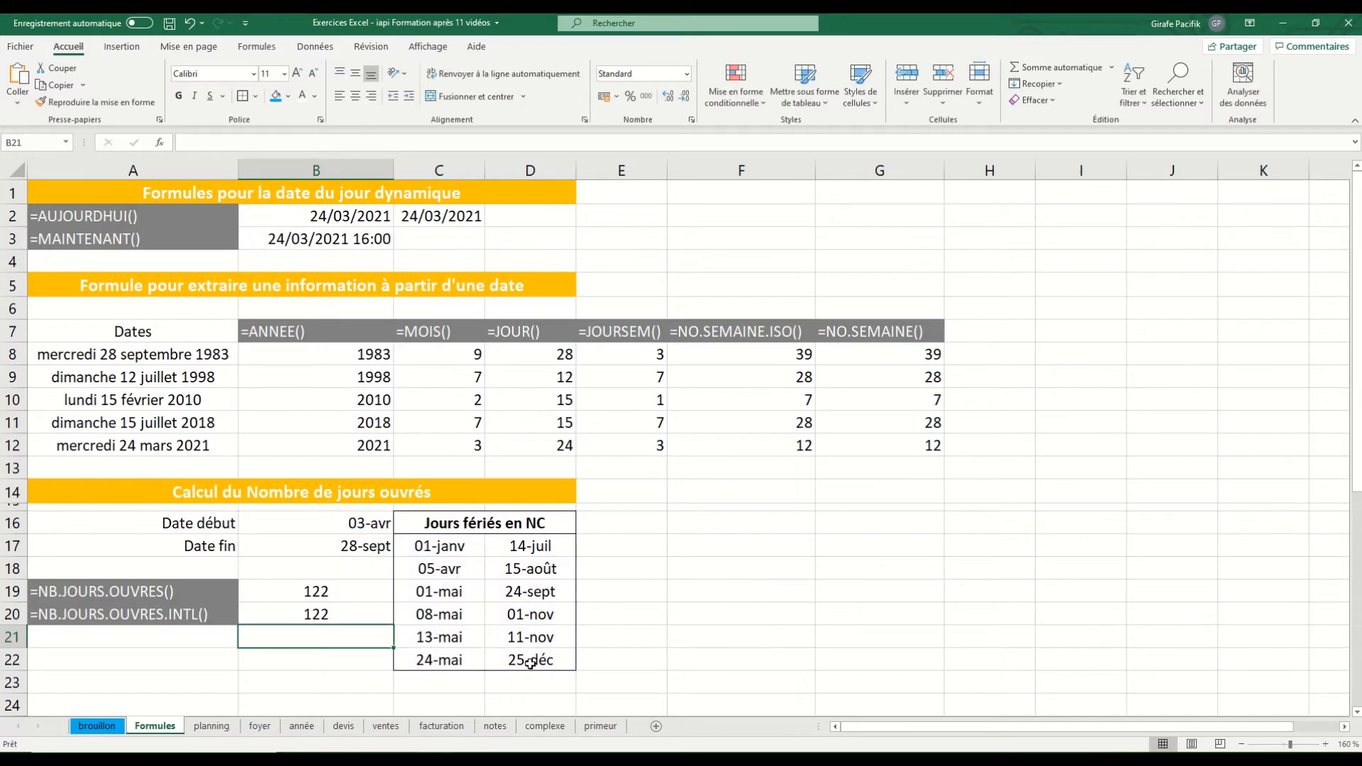
Step: Change the weekend argument of the NB.JOURS.OUVRES.INTL formula in B20 to 11 (Dimanche uniquement)
double_click(356, 608)
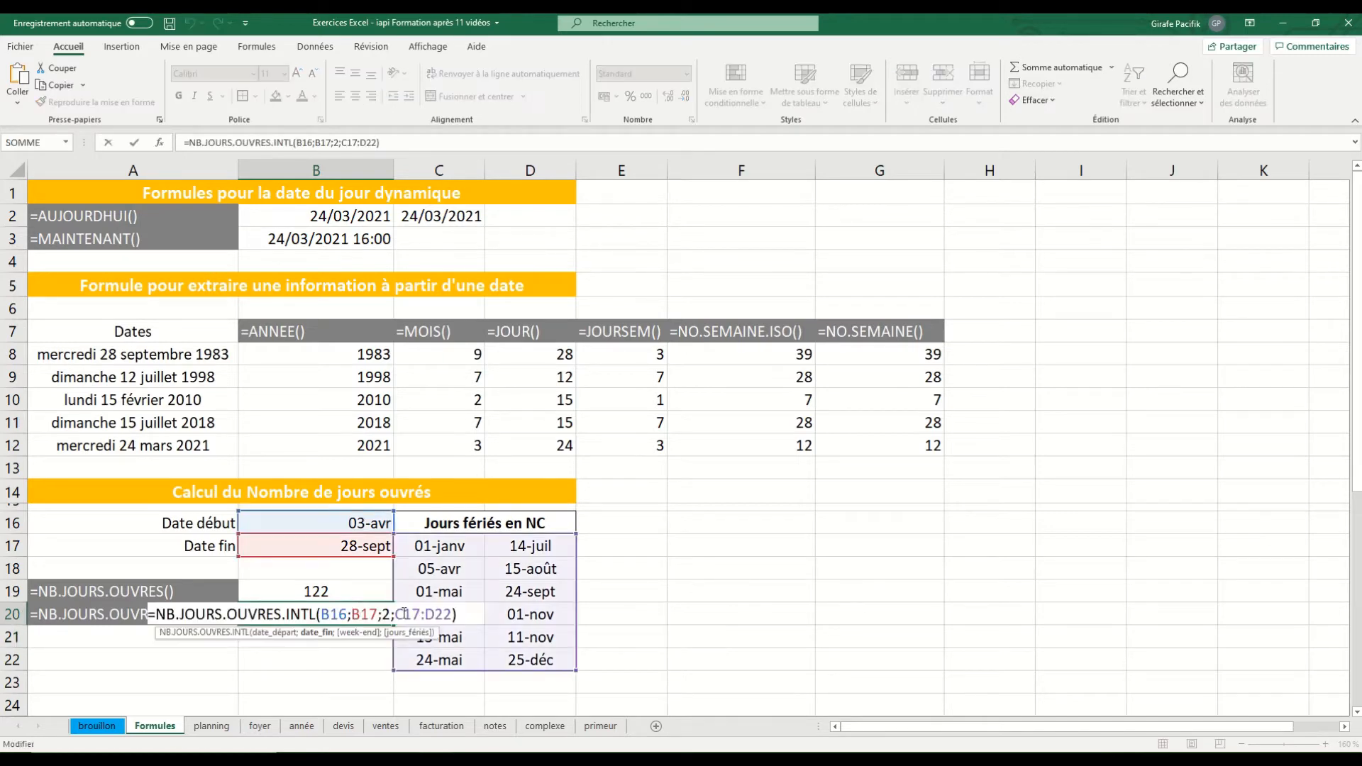
click(392, 616)
key(BackSpace)
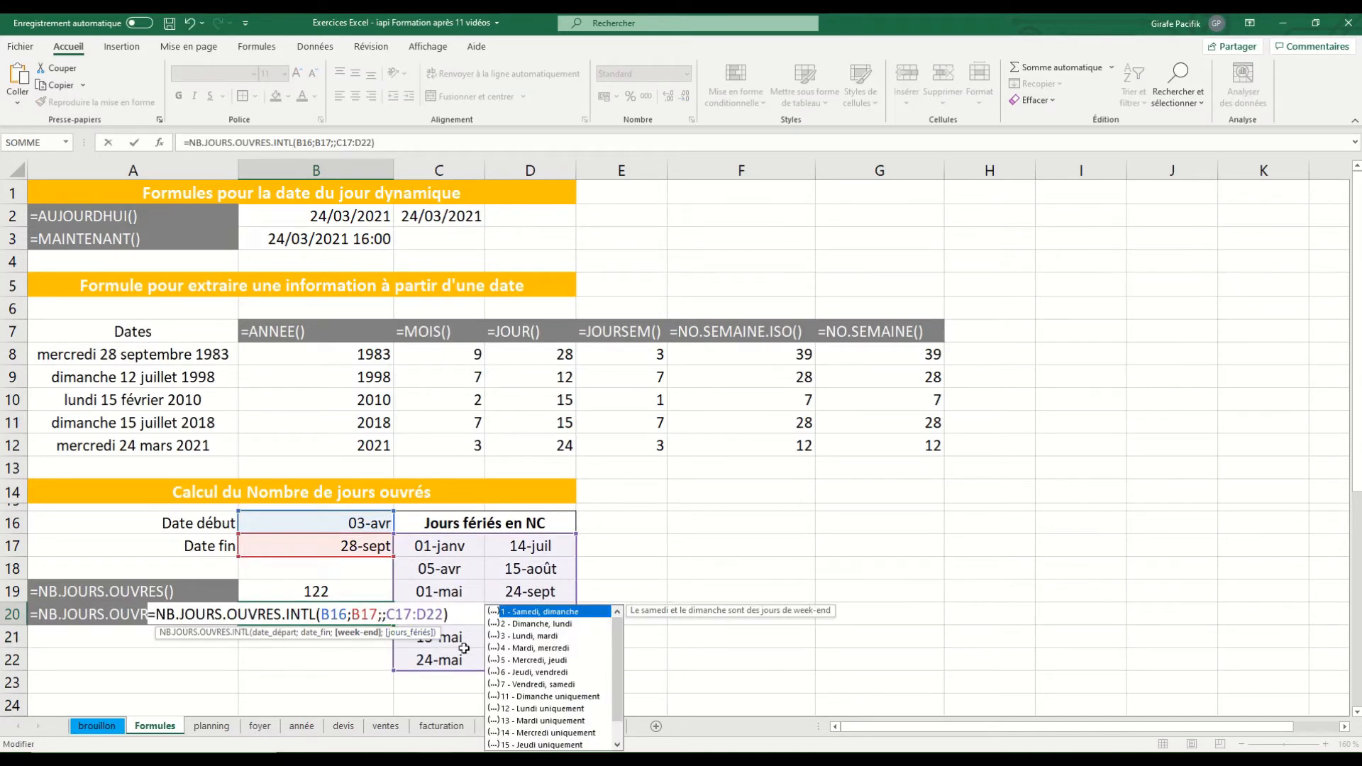
click(541, 696)
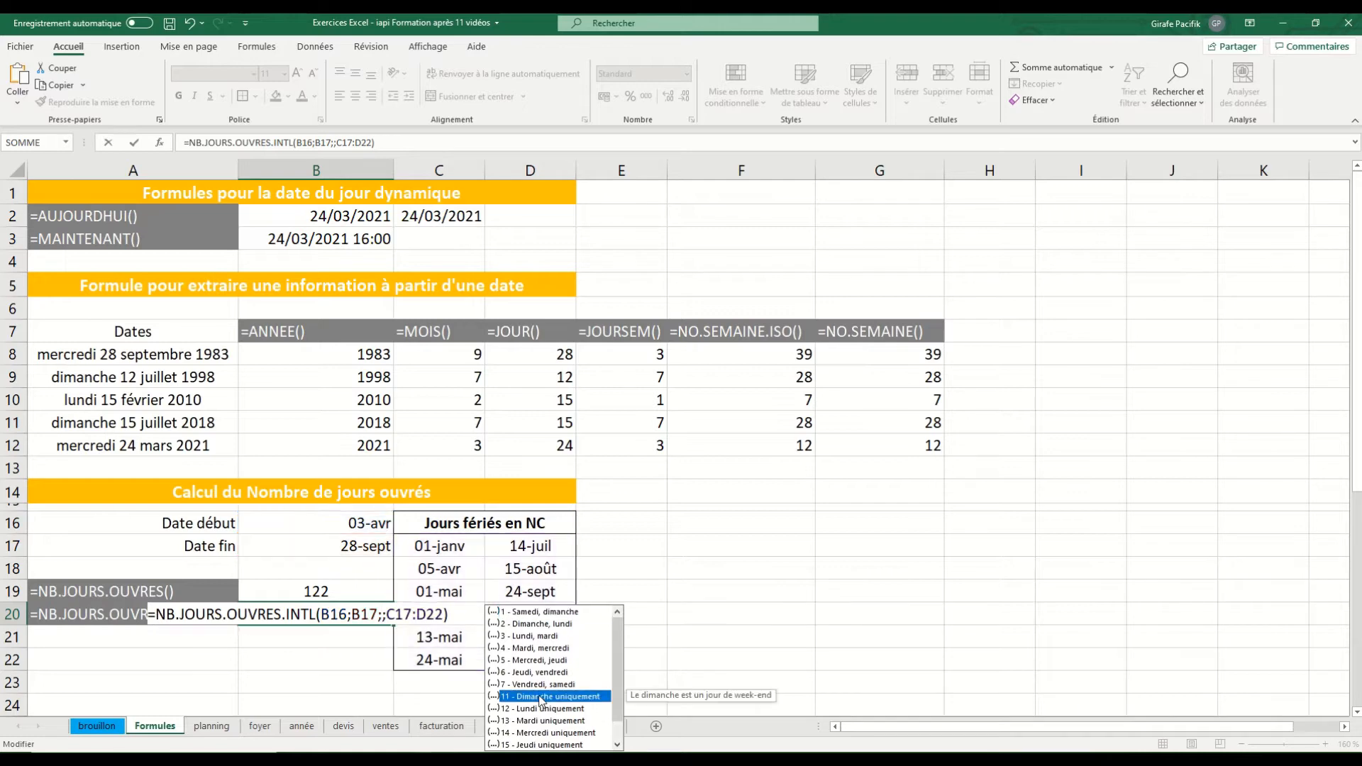
double_click(541, 697)
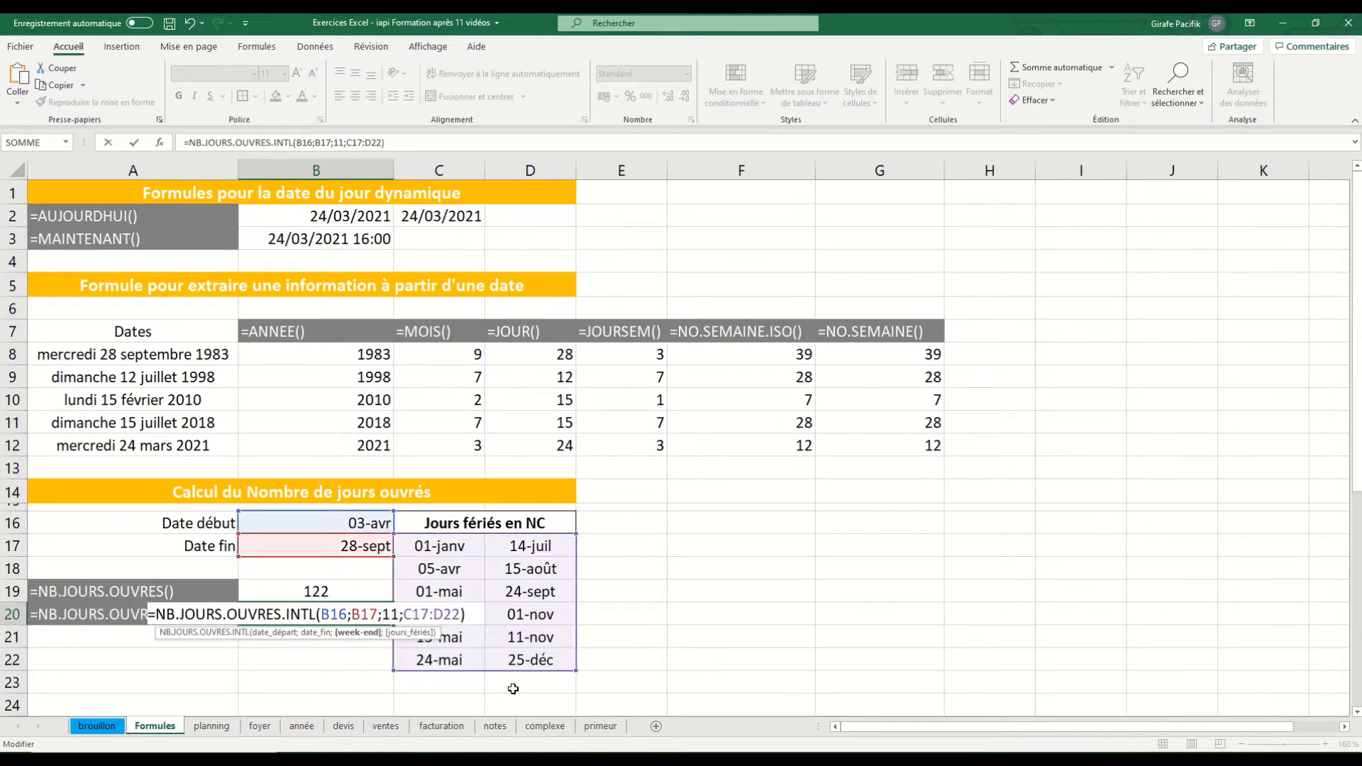
key(Return)
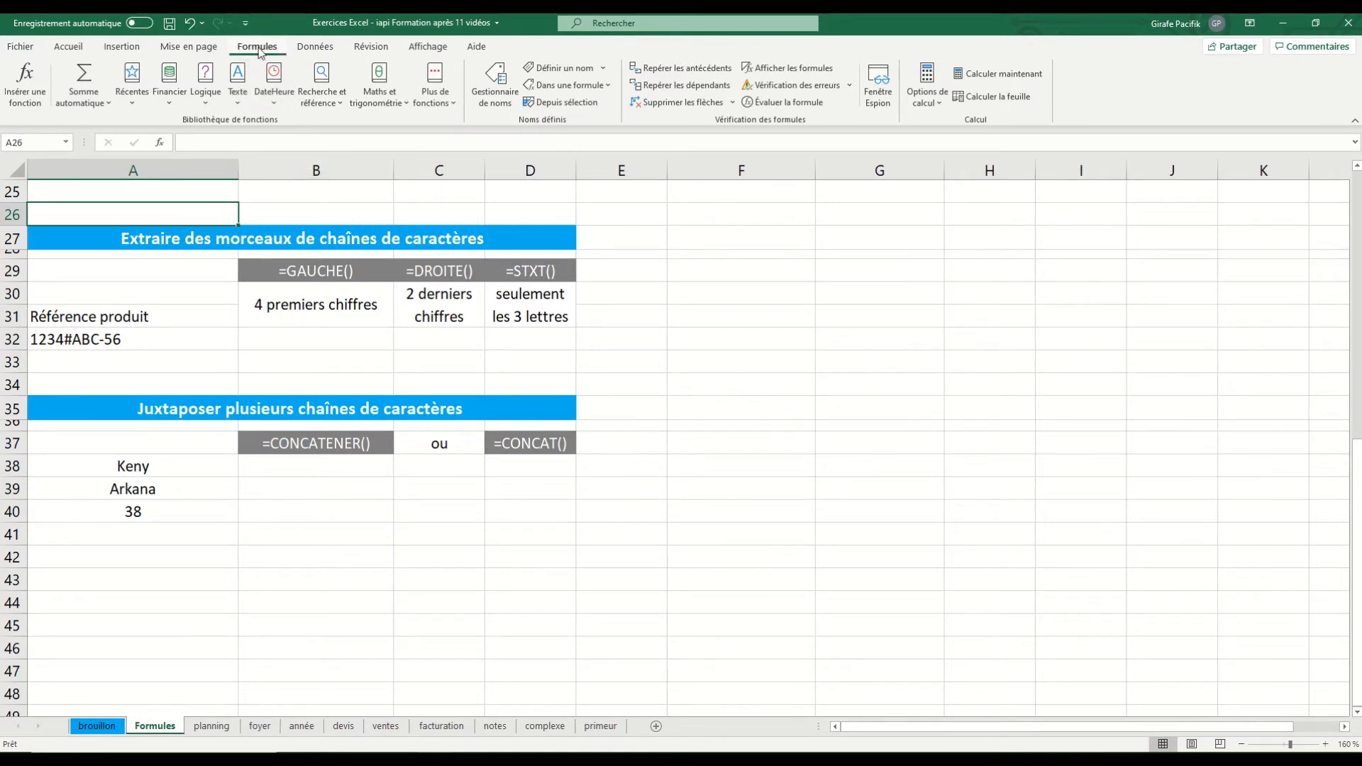
Step: Look through the lists of available text functions and date and time functions
click(245, 84)
scroll(304, 220, down, 3)
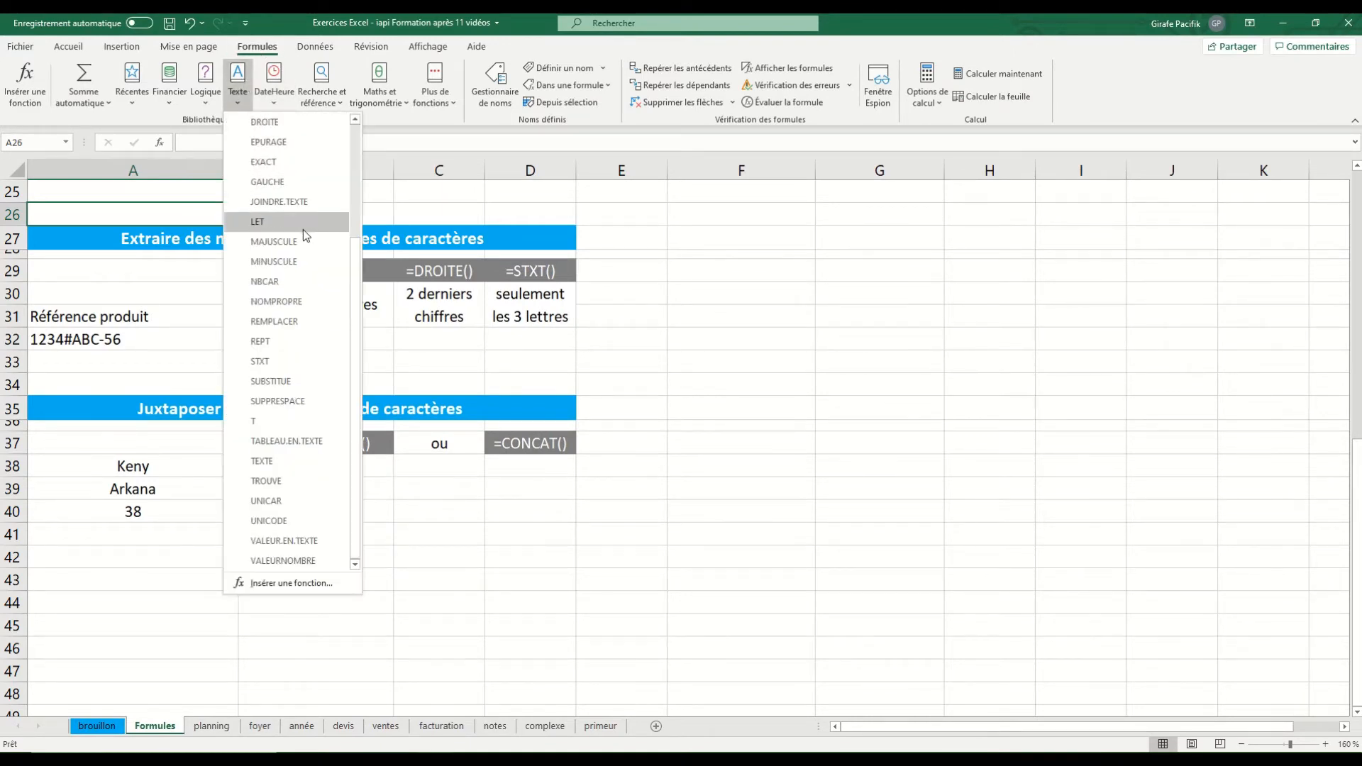
scroll(301, 290, up, 3)
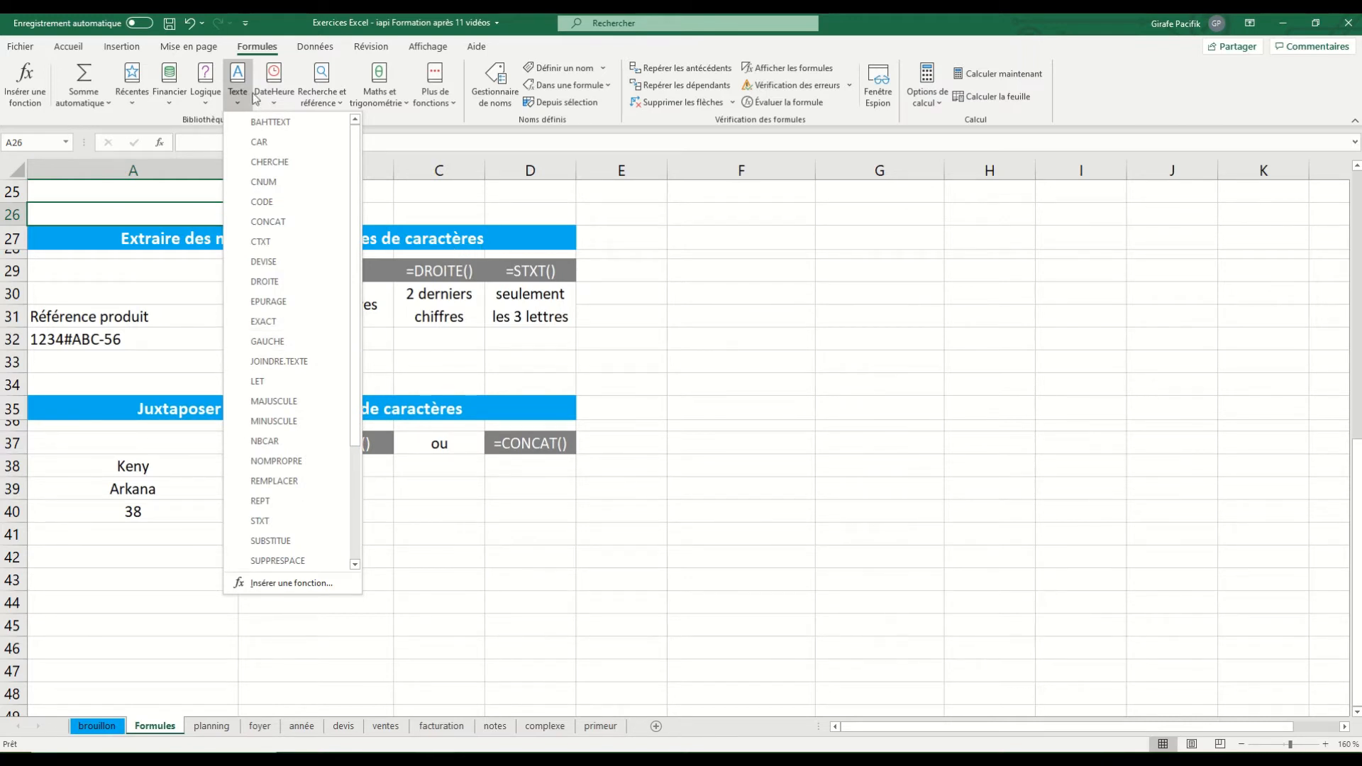
click(283, 81)
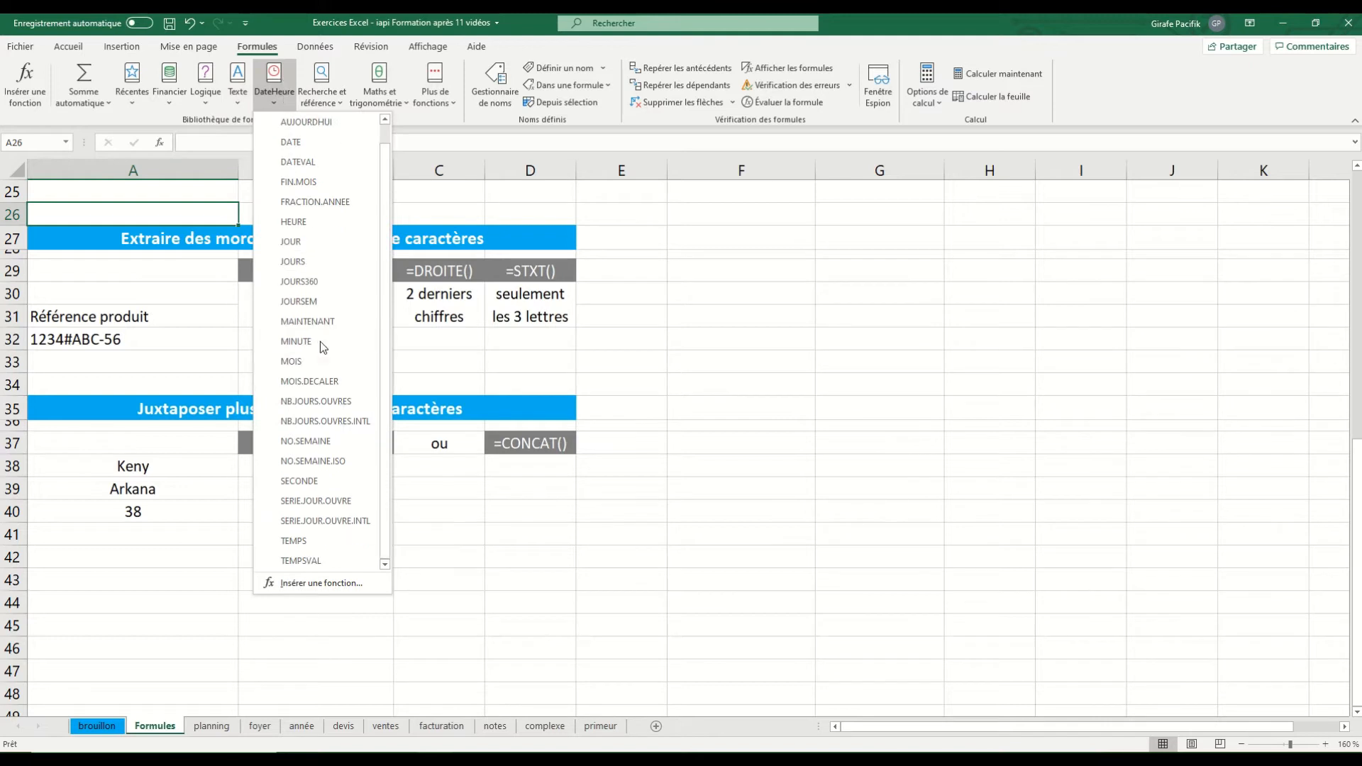
mouse_move(321, 341)
click(509, 351)
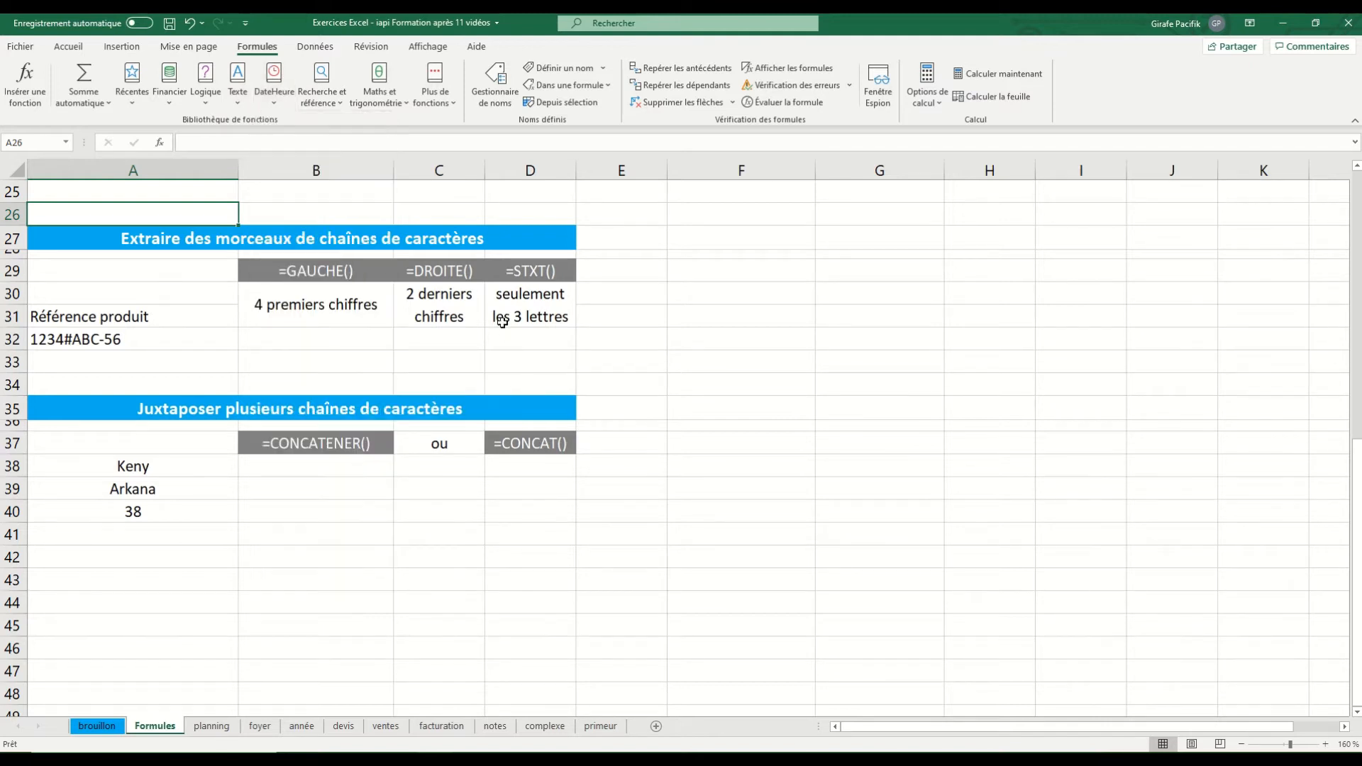
Step: Extract the first four characters of the product reference in A32 into B32 with =GAUCHE(A32;4)
click(82, 334)
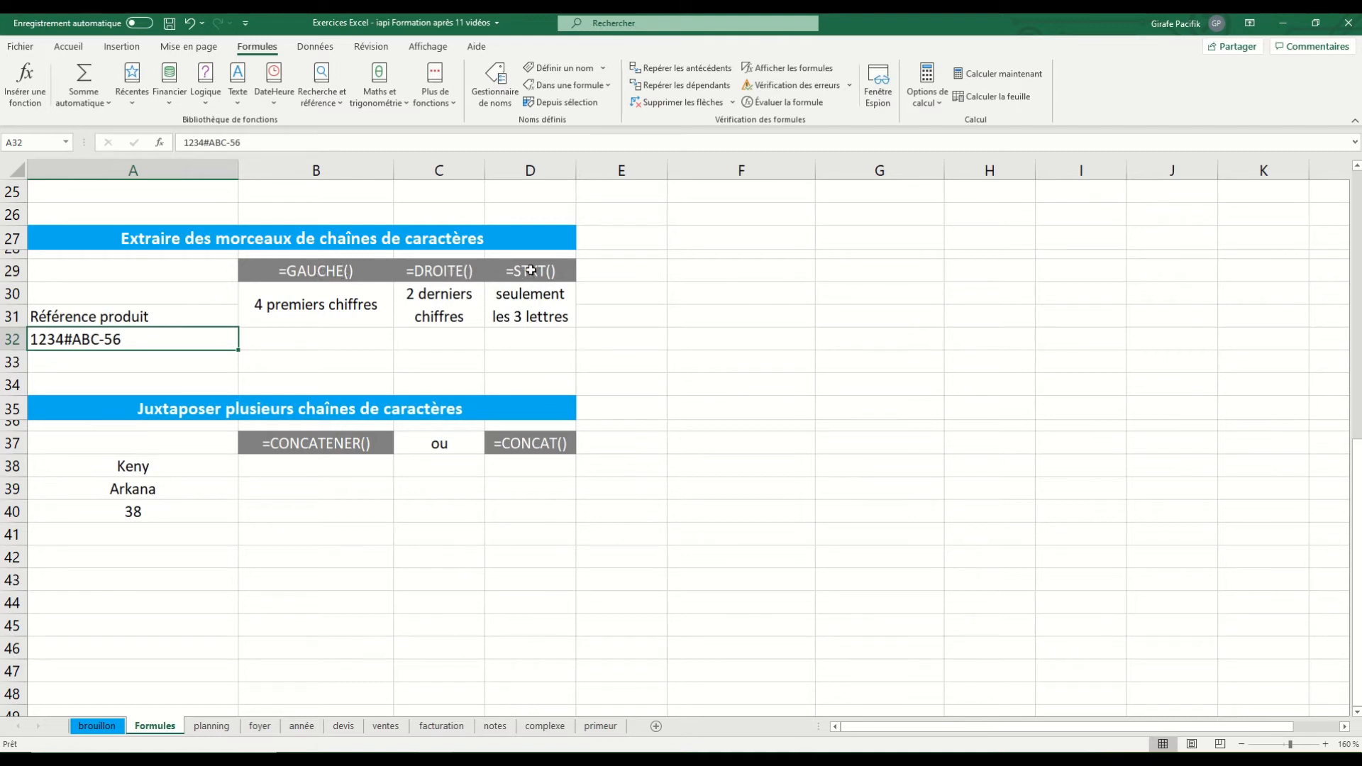
click(370, 341)
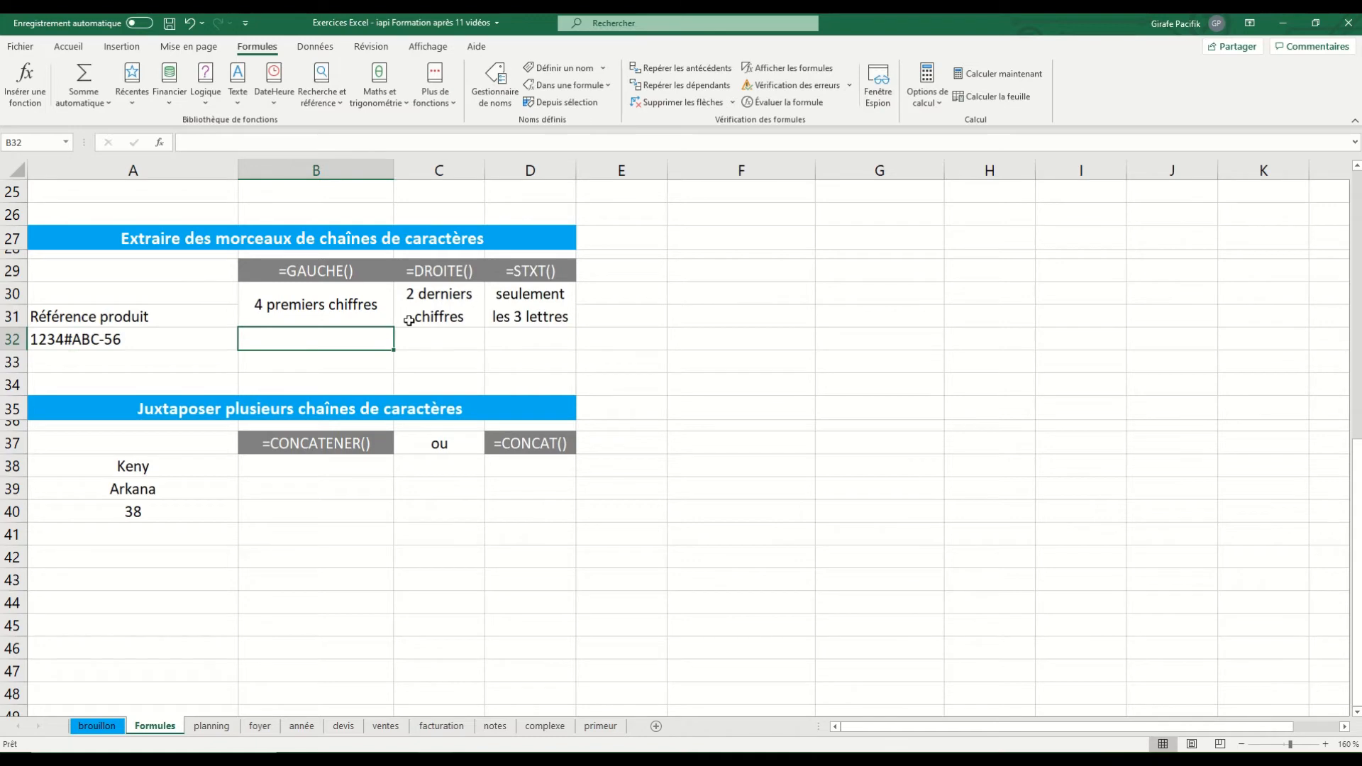
text(=gau)
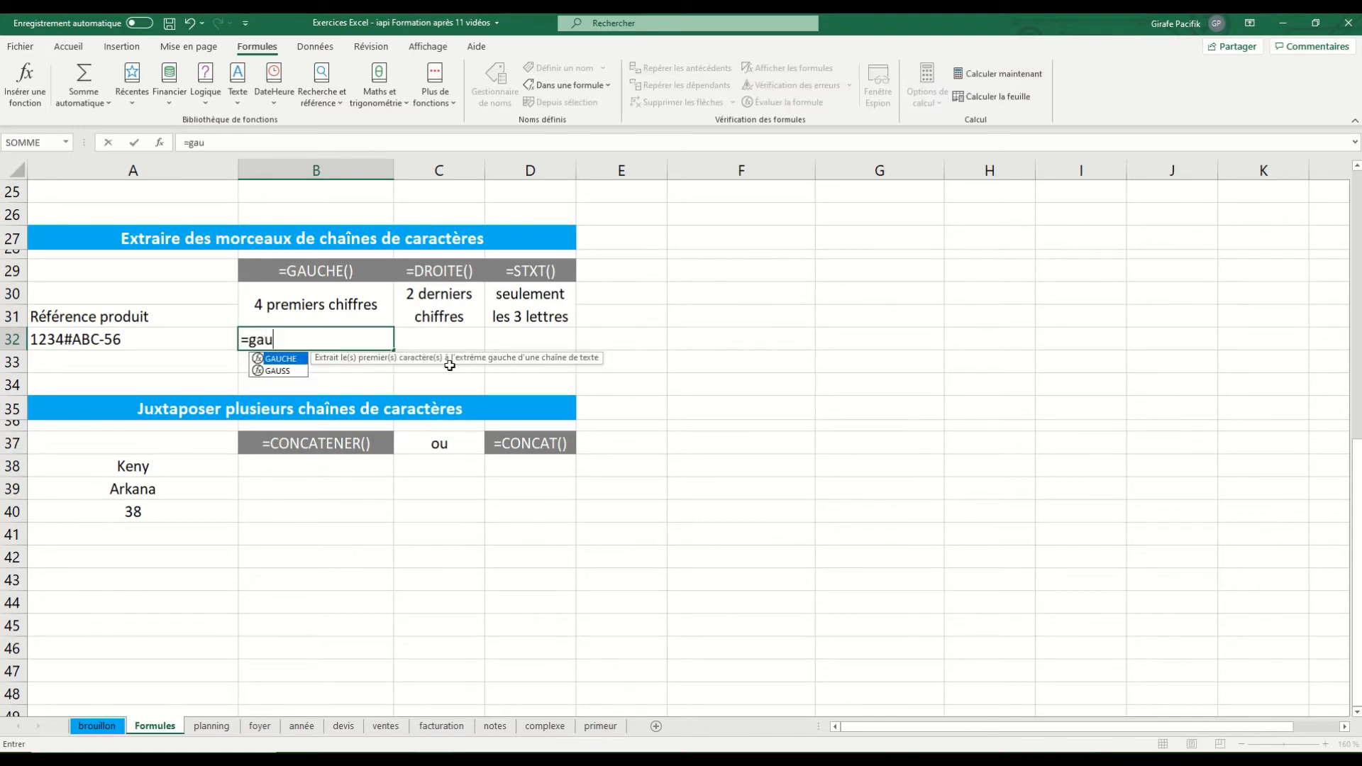
key(Tab)
click(156, 340)
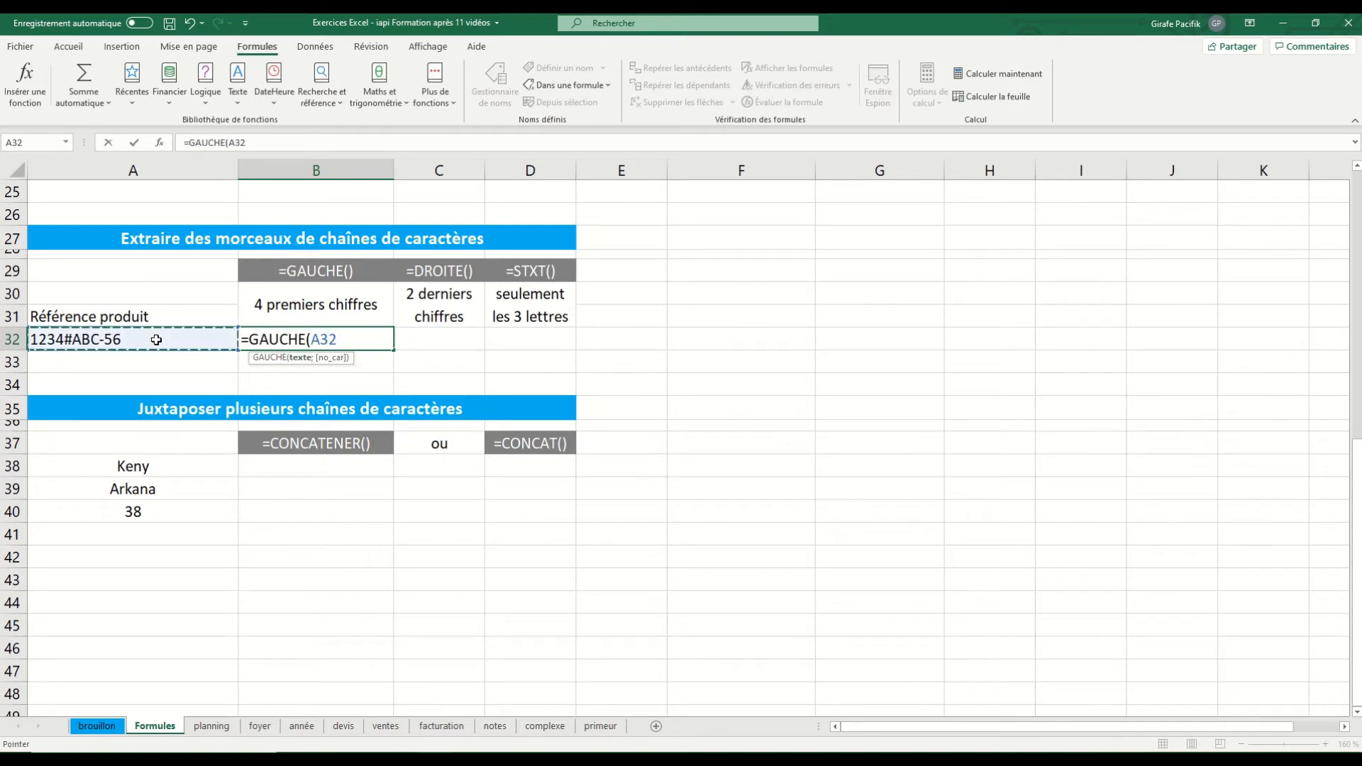
text(;)
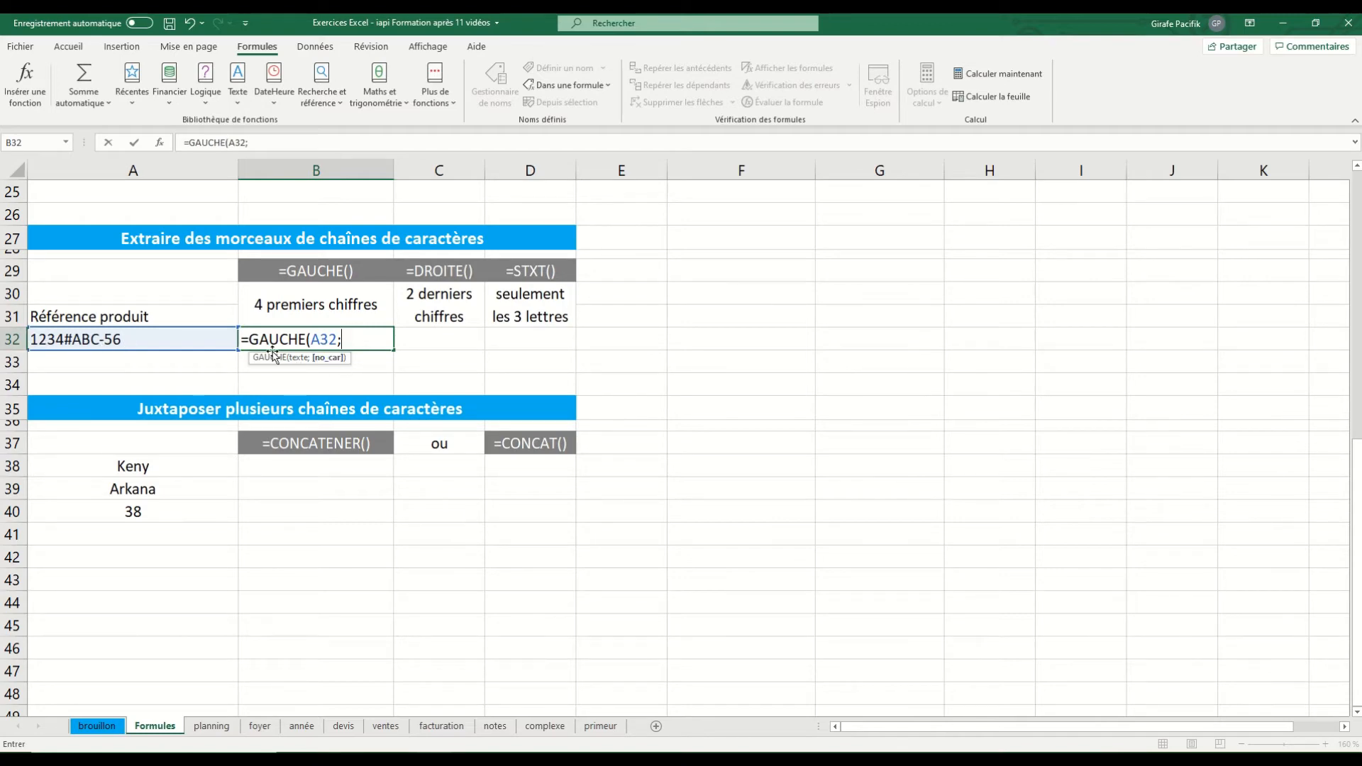
text(4))
key(Return)
key(Up)
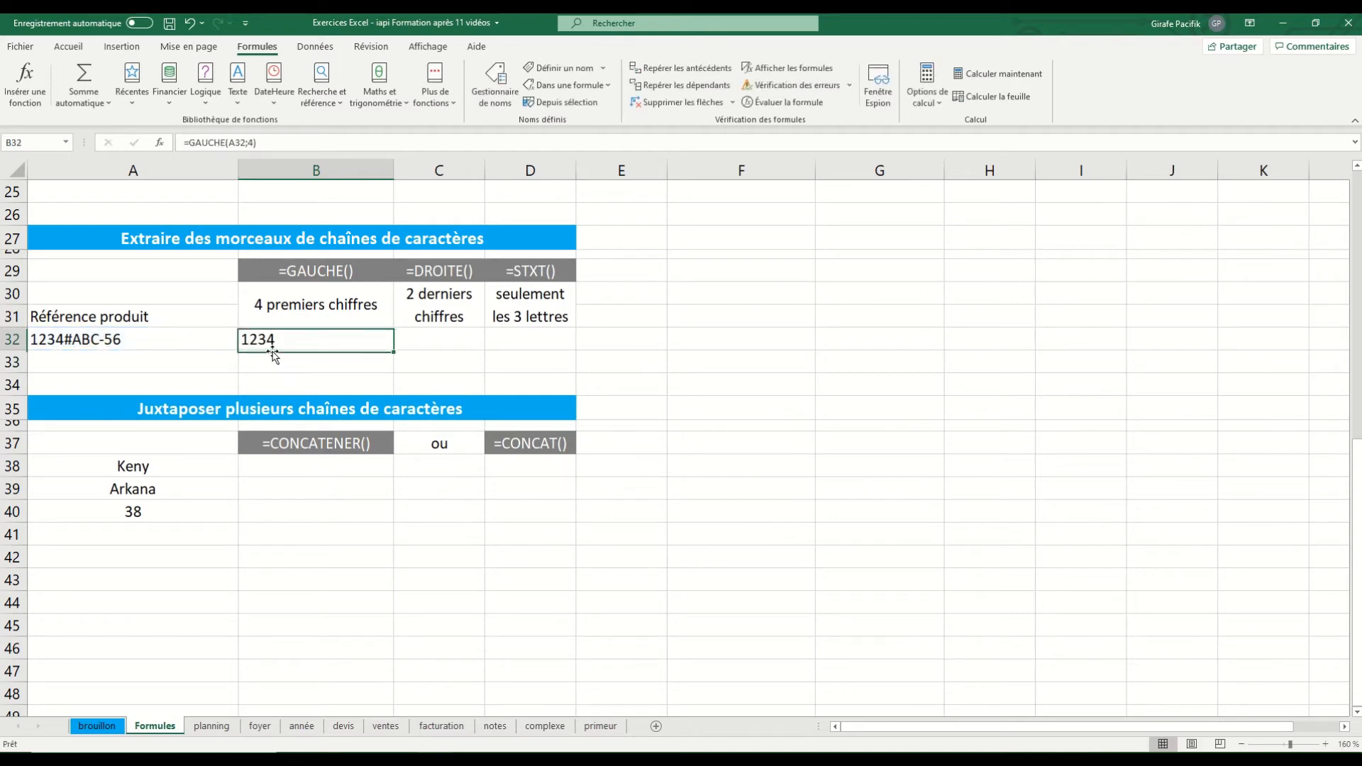
Step: Extract the last two characters of the product reference into C32 with =DROITE(A32;2)
key(Right)
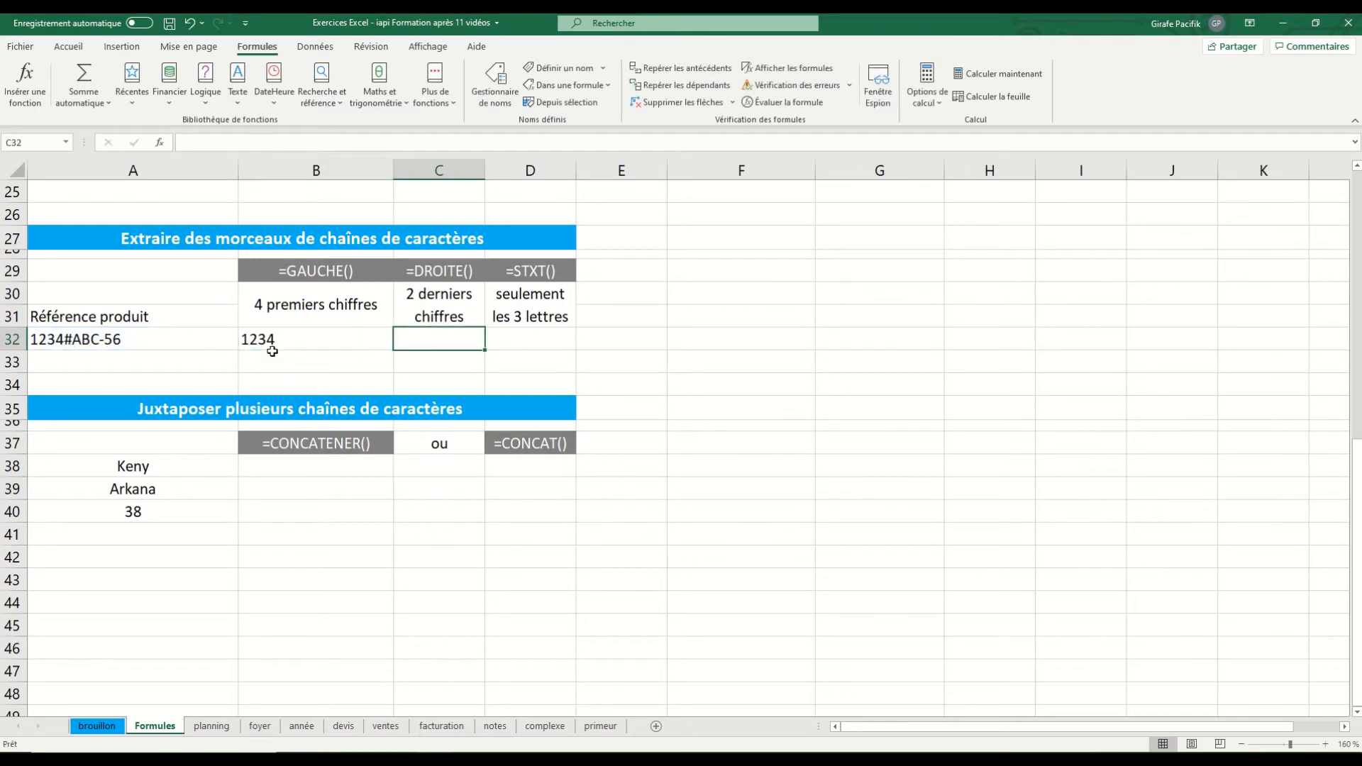
text(=droi)
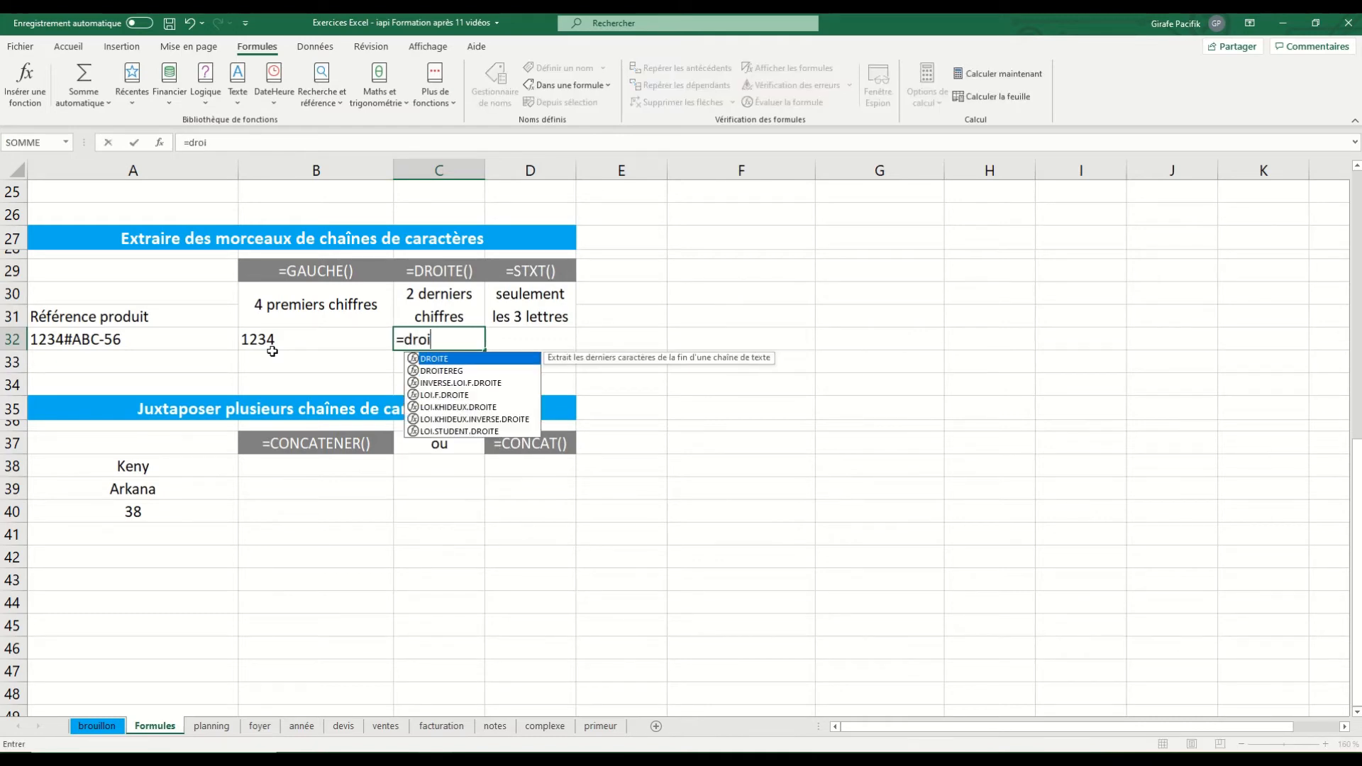
key(Tab)
key(BackSpace)
text(()
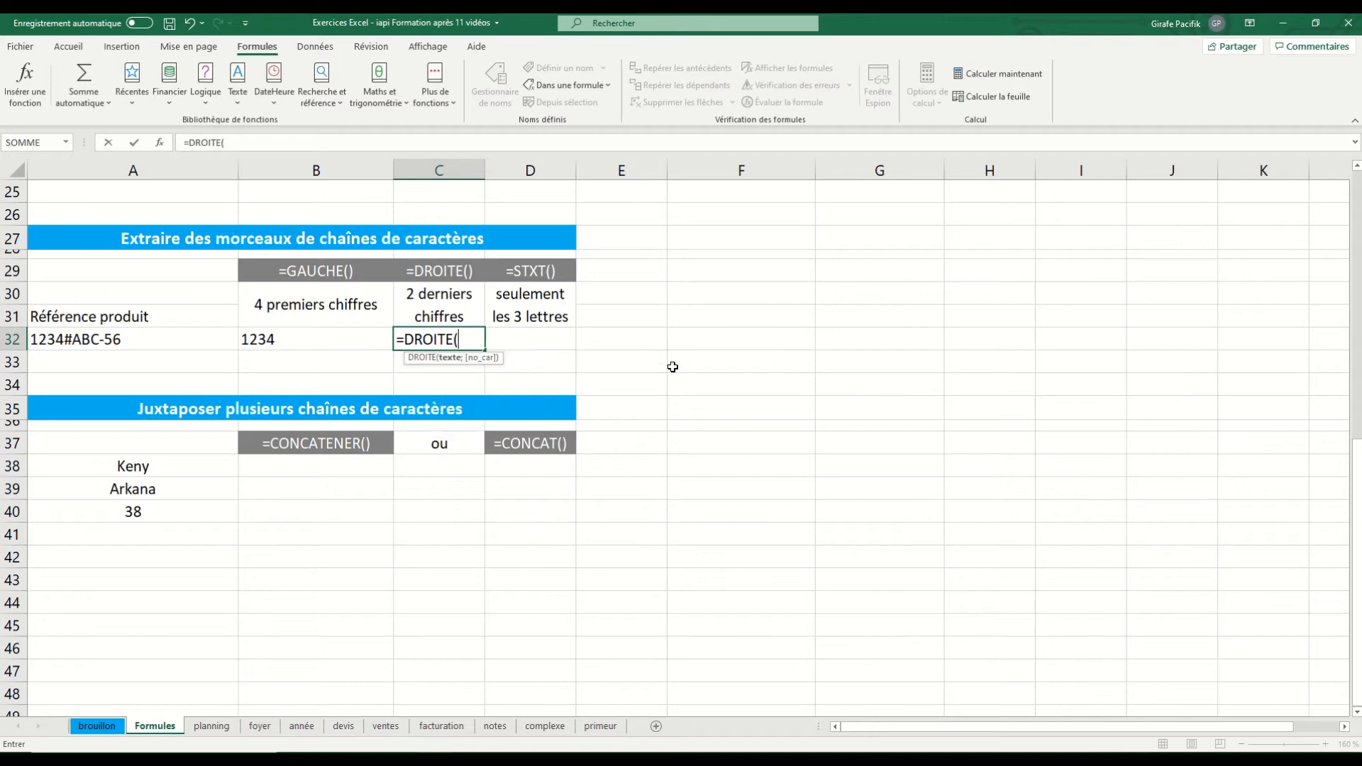
click(194, 339)
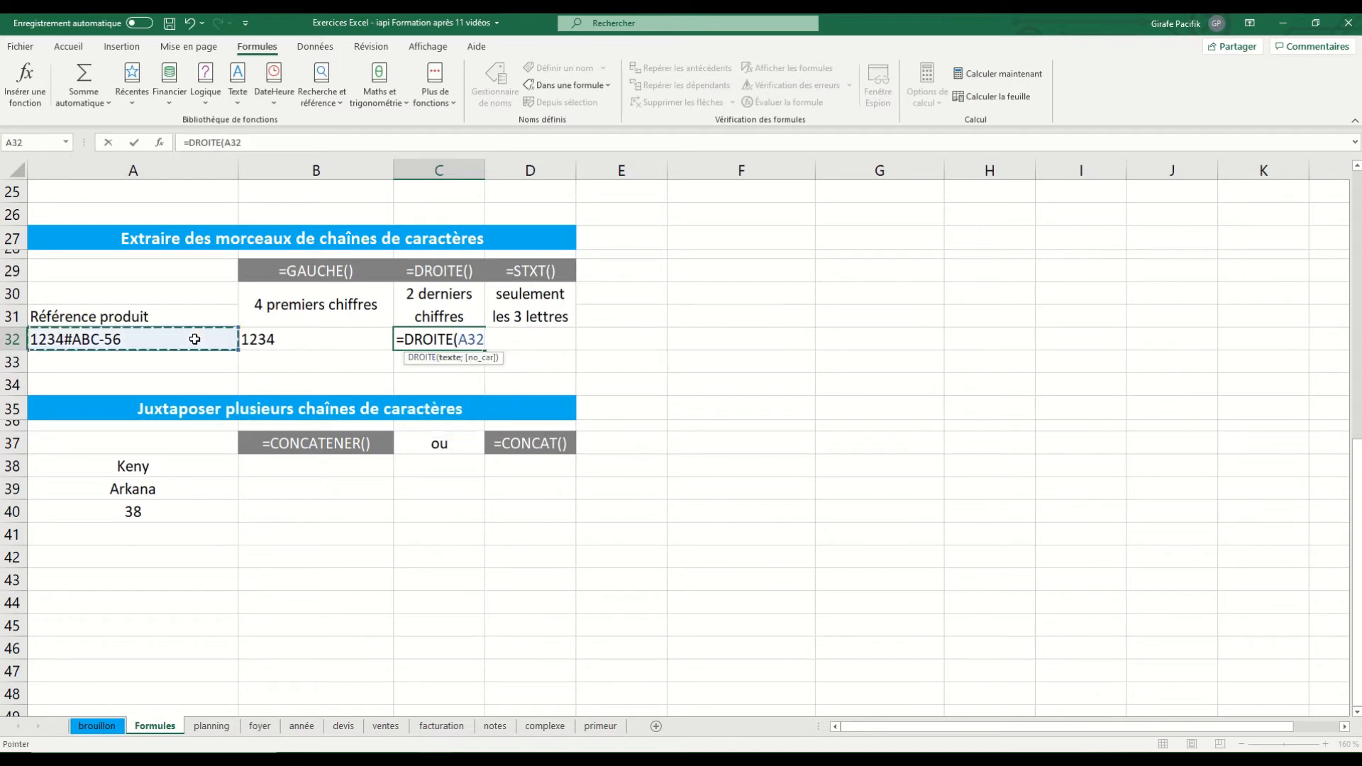
text(;)
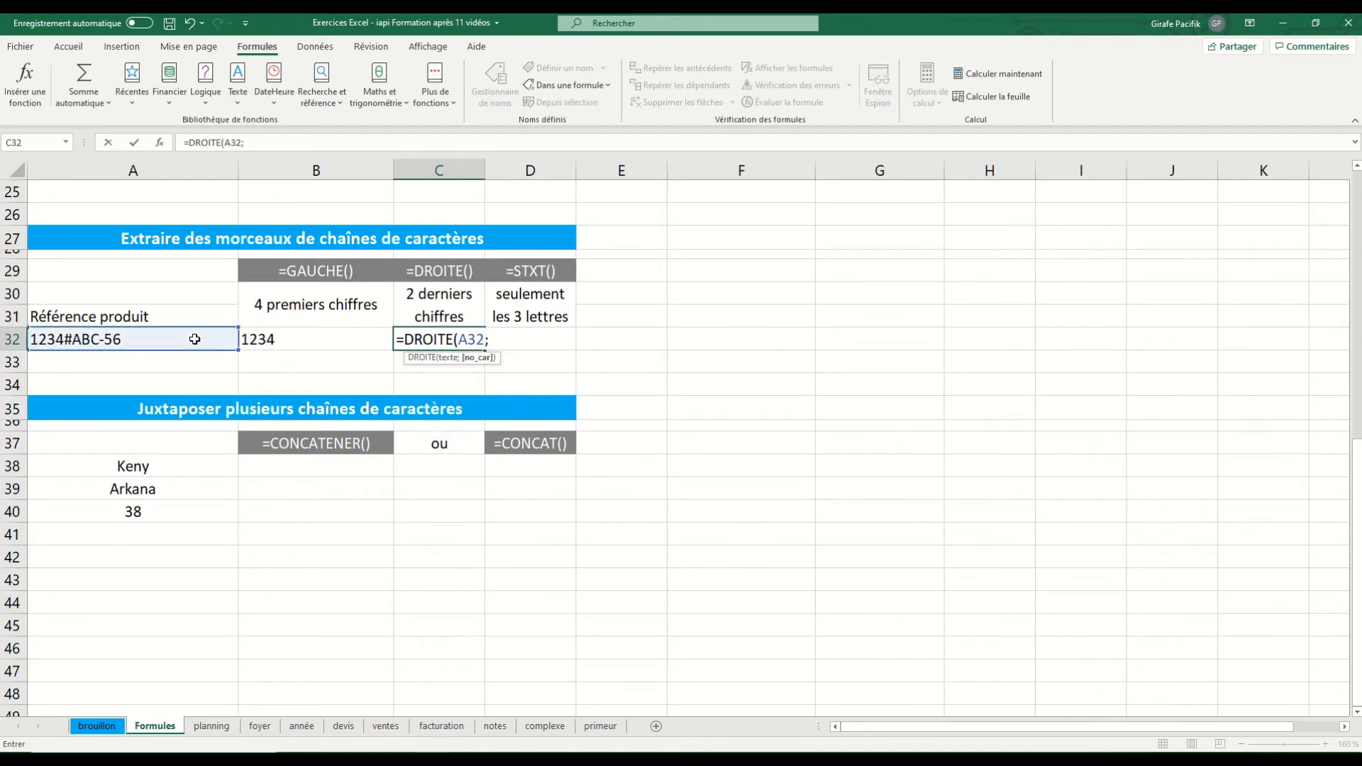
text(2))
key(Return)
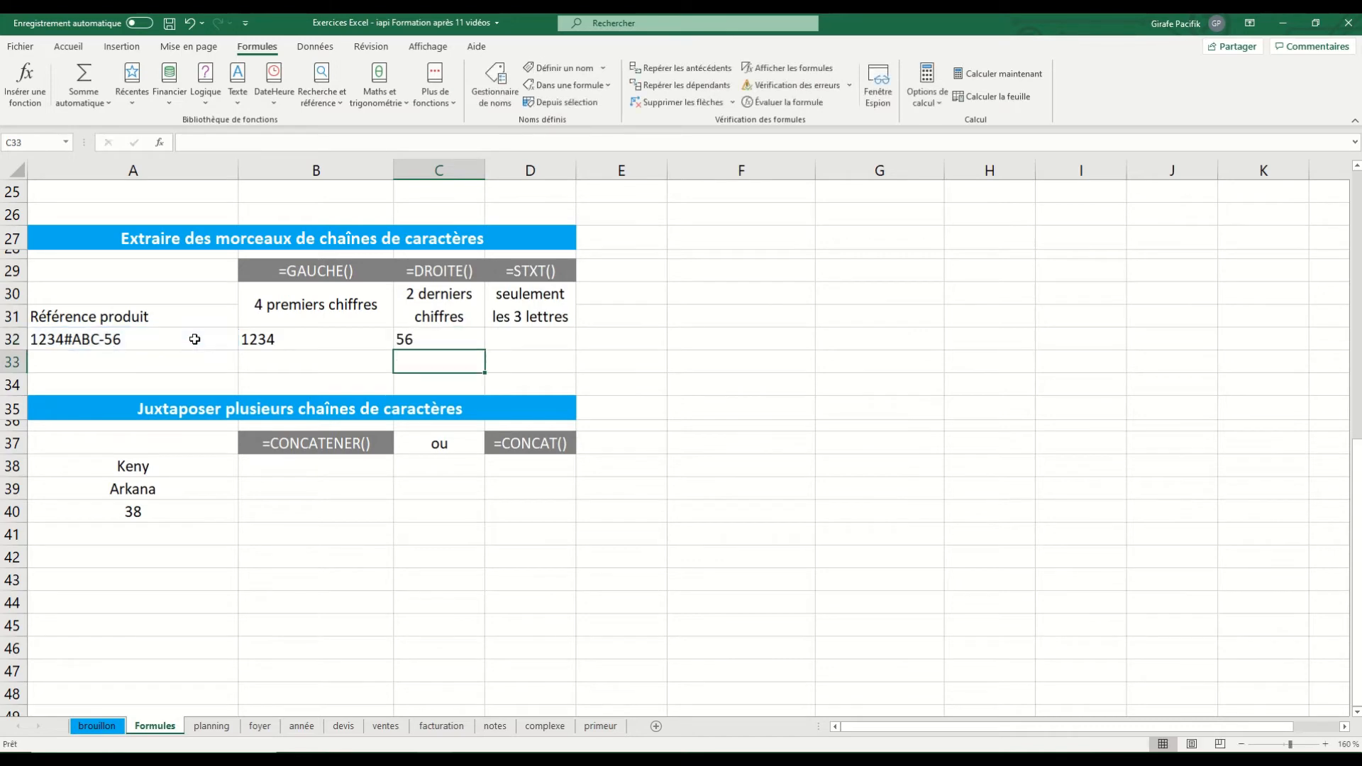
Step: Extract the three letters of the product reference into D32 with =STXT(A32;6;3)
key(Up)
key(Right)
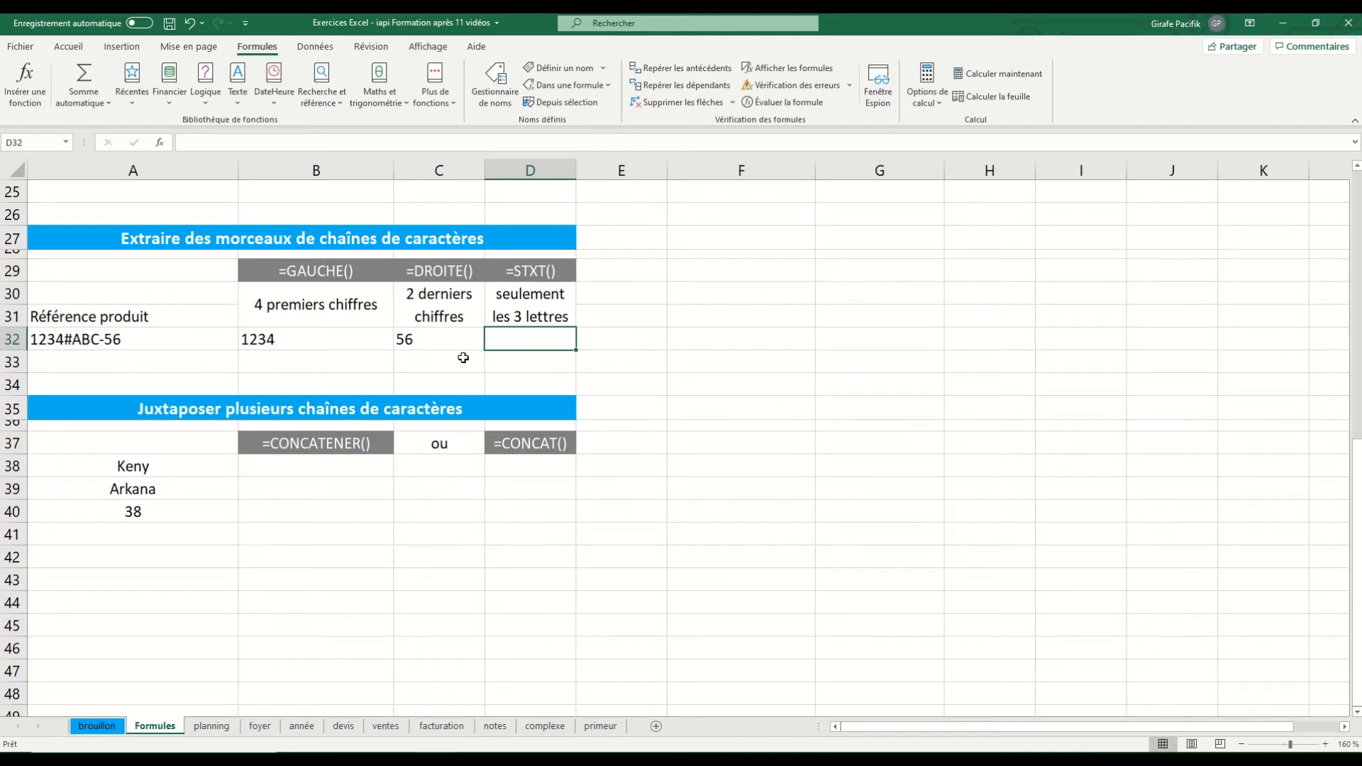
text(=stx)
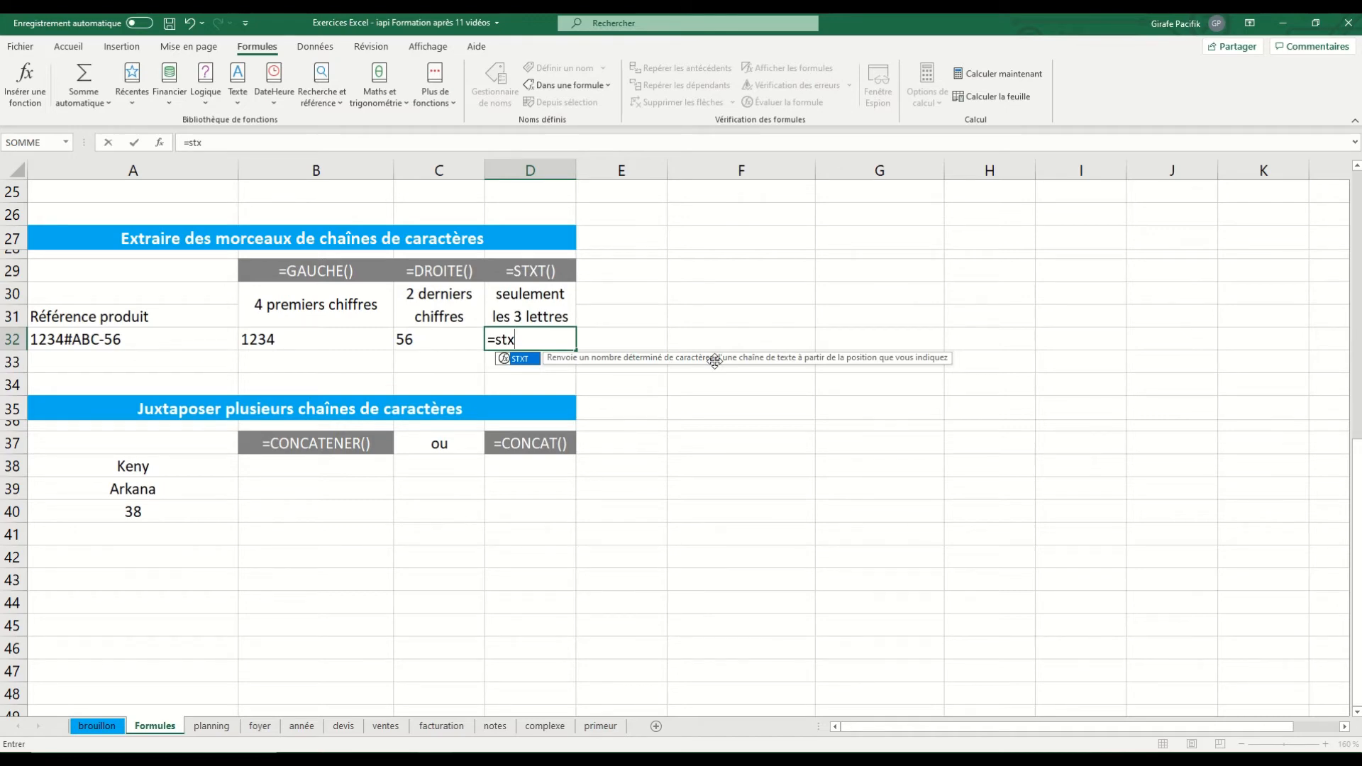
key(Tab)
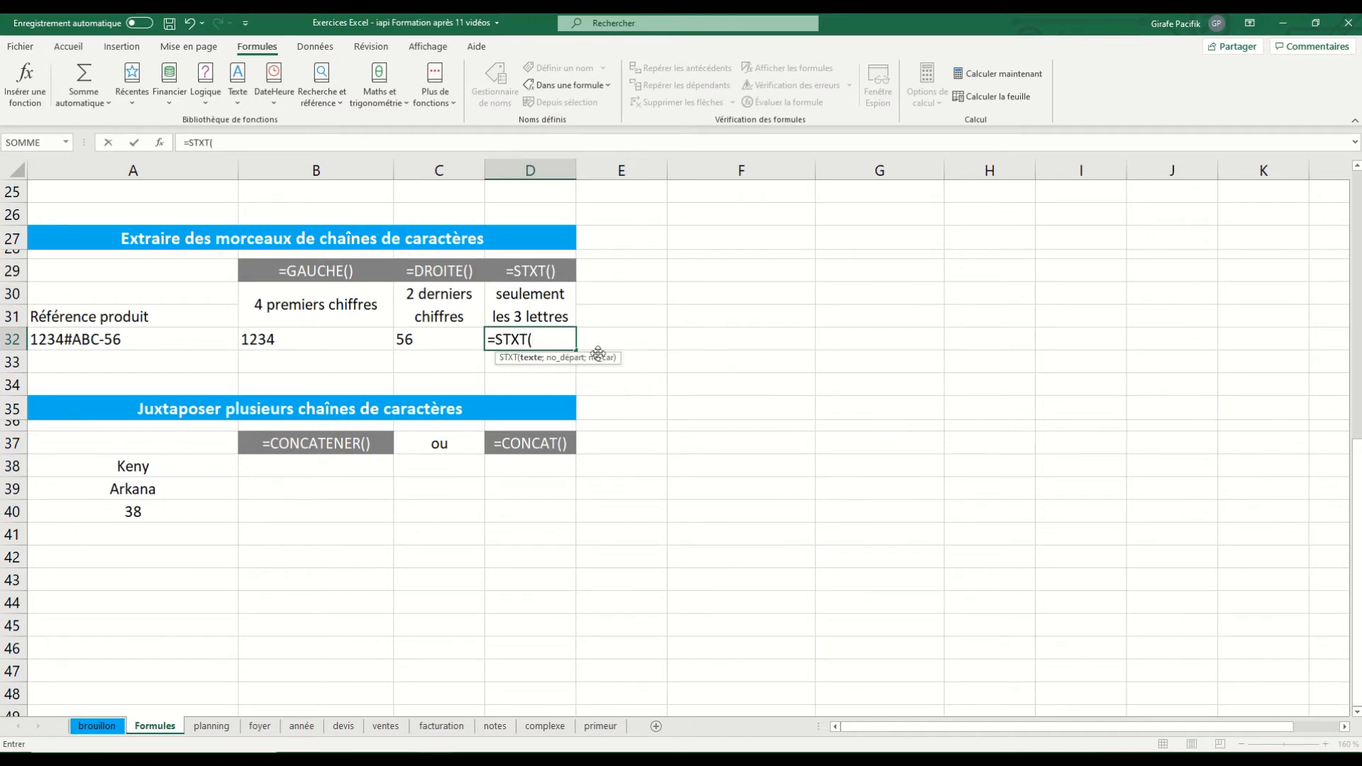
click(206, 337)
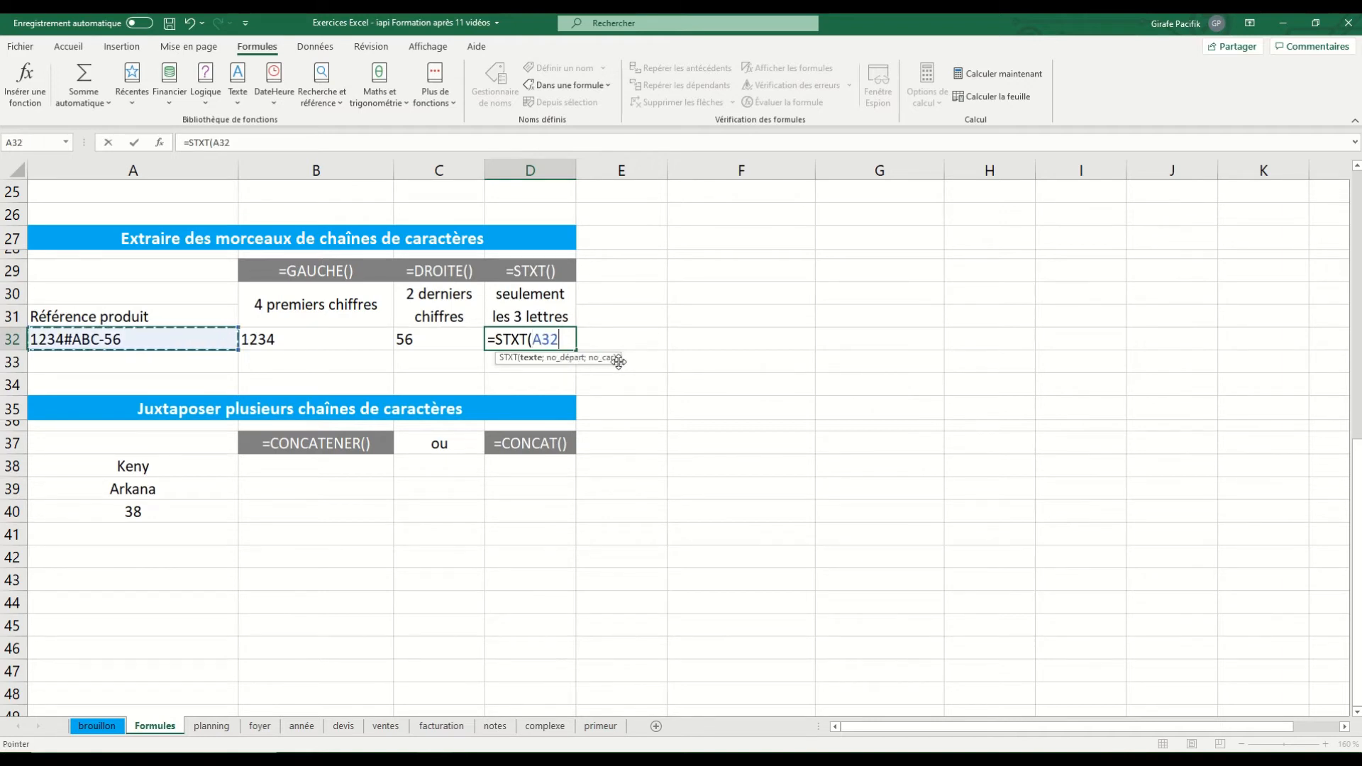
text(;)
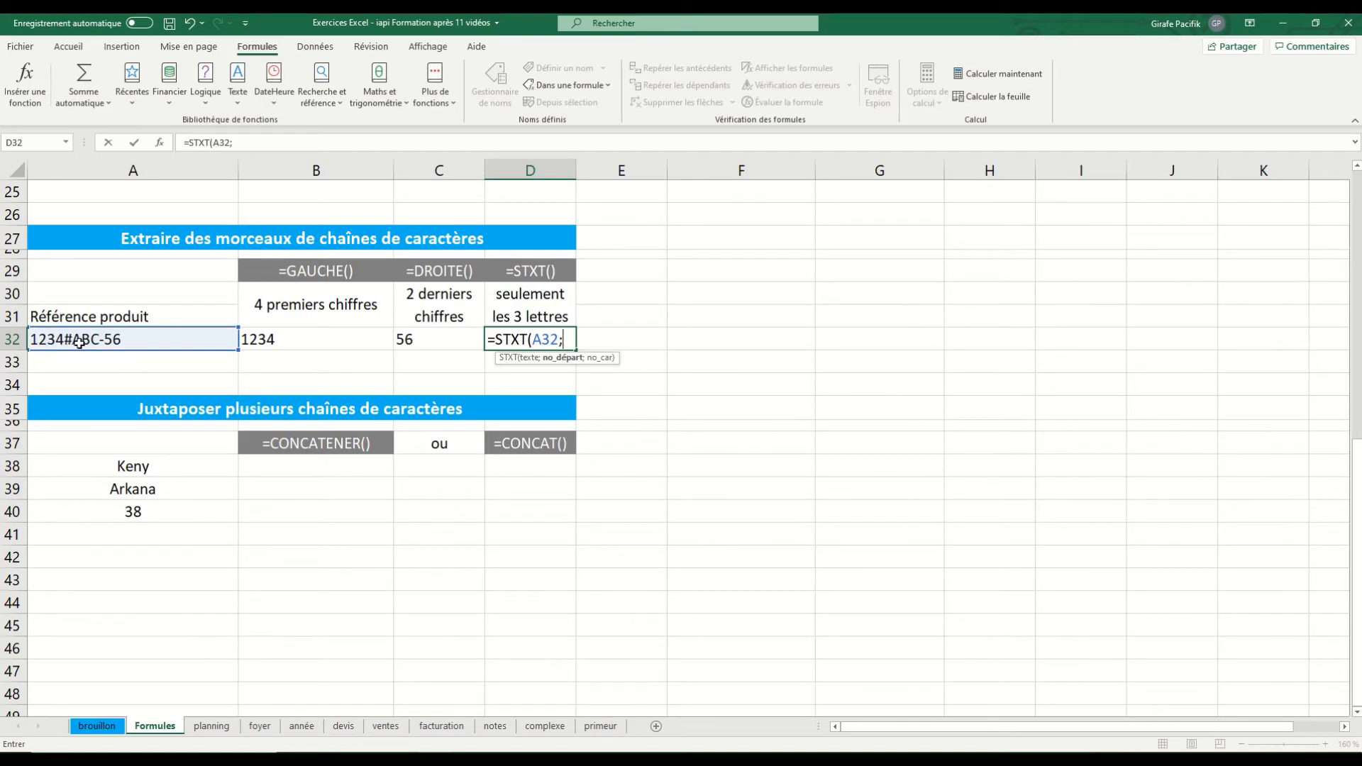
text(6;3))
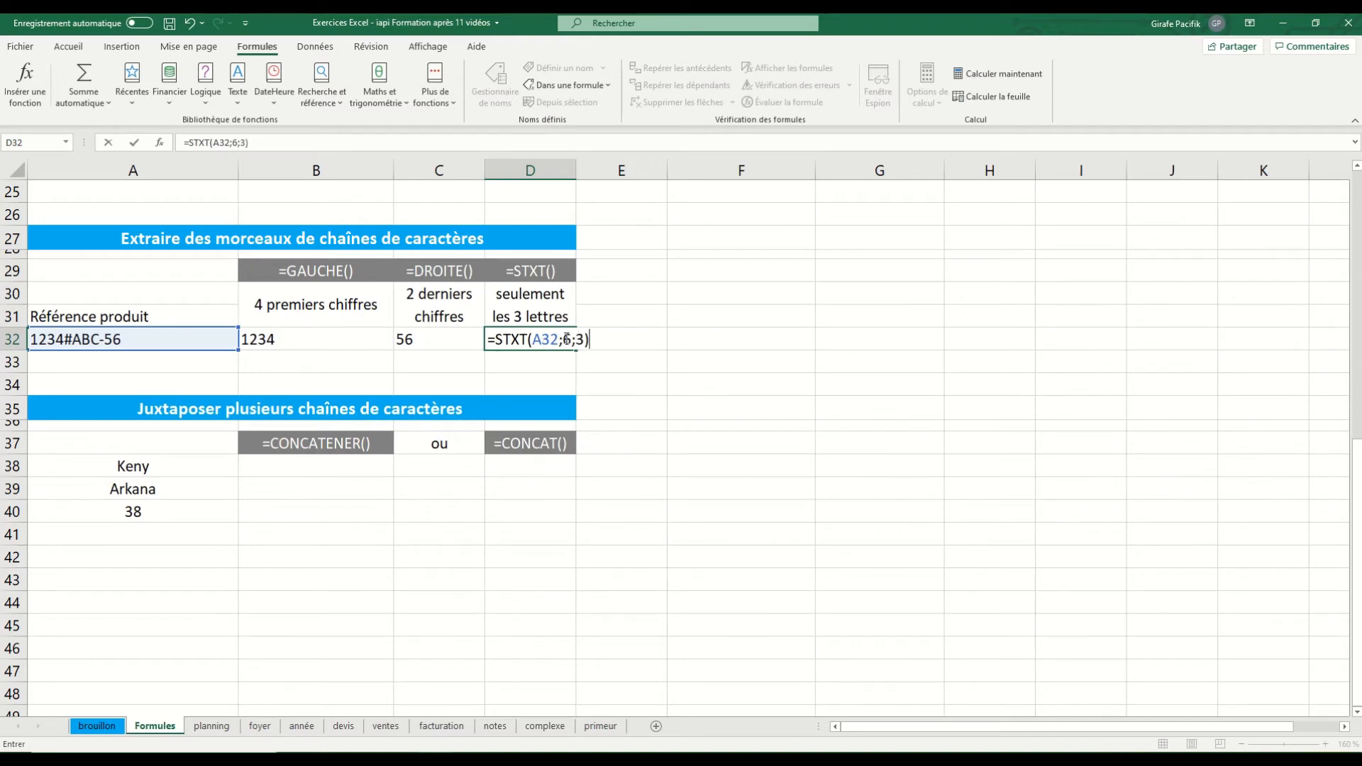
key(Return)
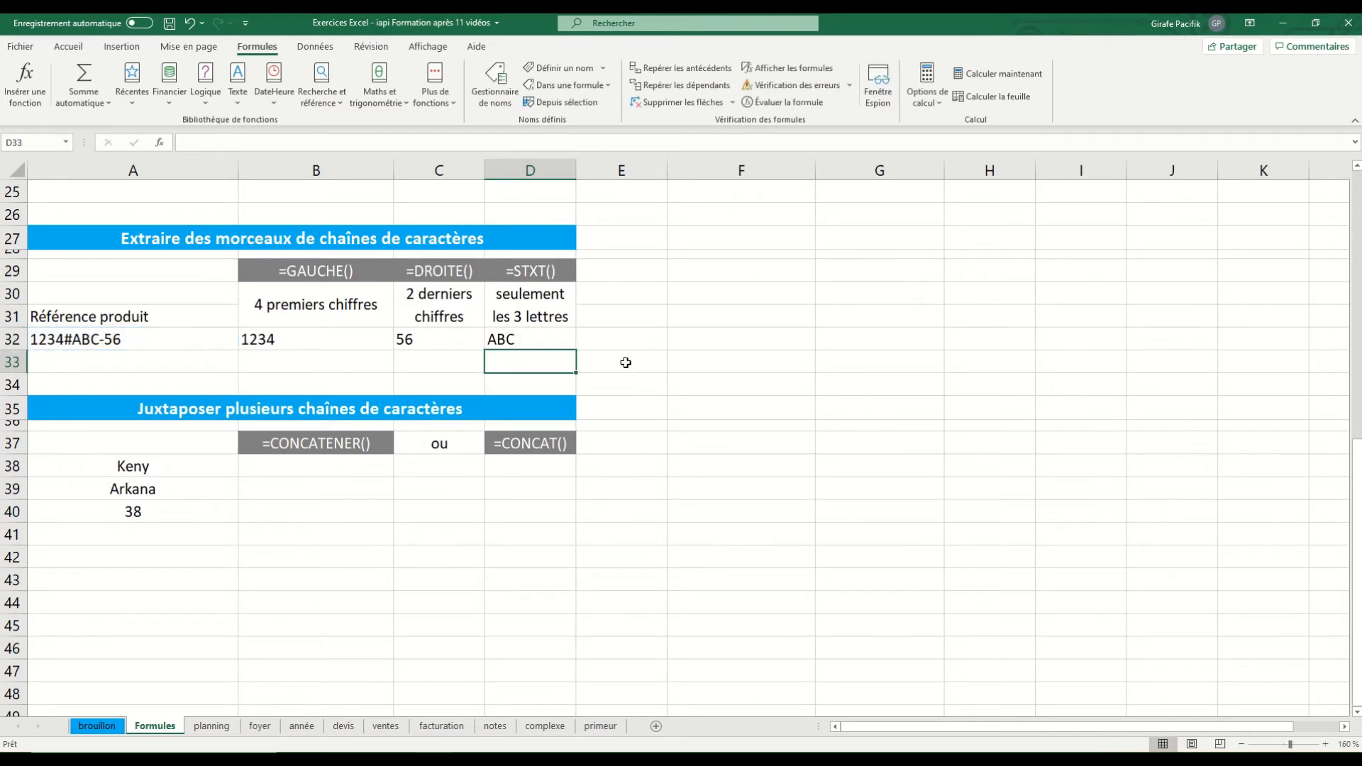
click(555, 340)
click(152, 346)
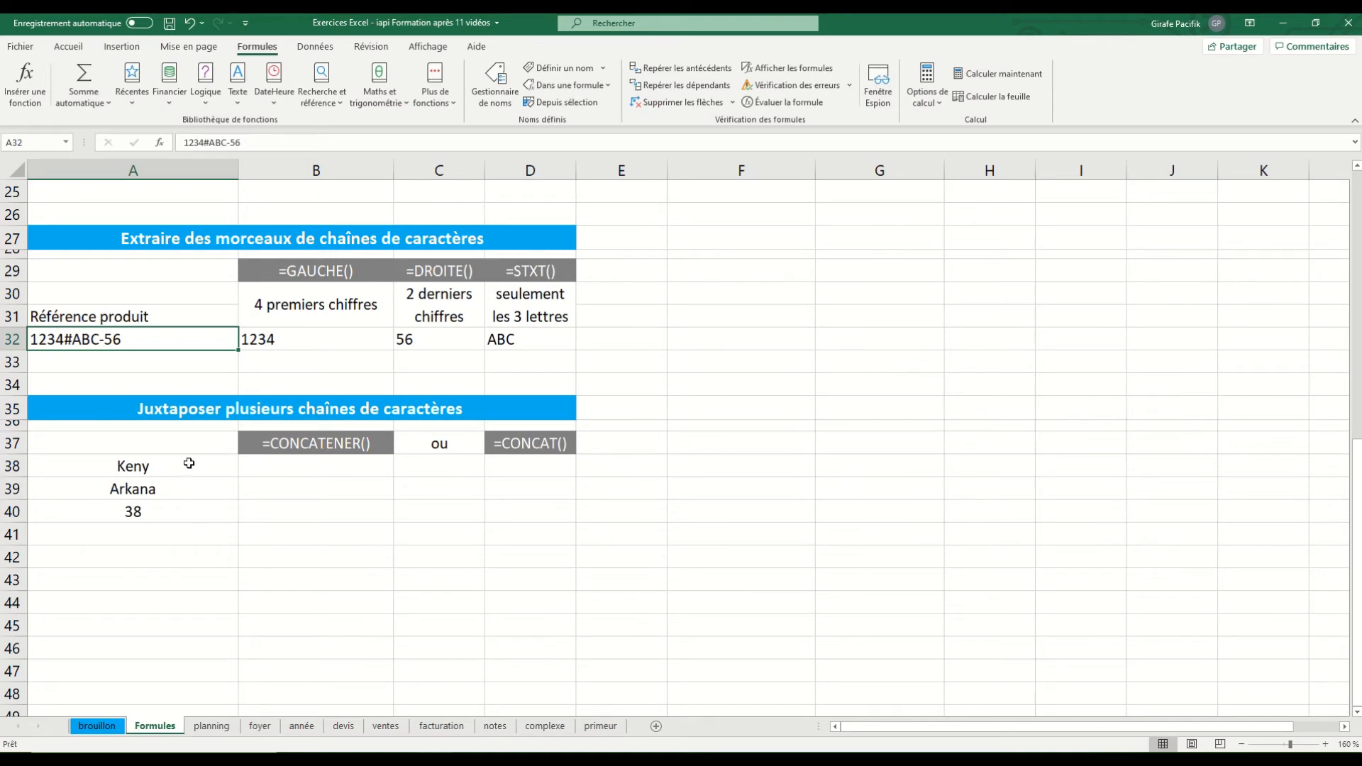
Step: Examine the values to join in A38:A40 and the CONCATENER and CONCAT headings in row 37
drag(188, 462, 215, 517)
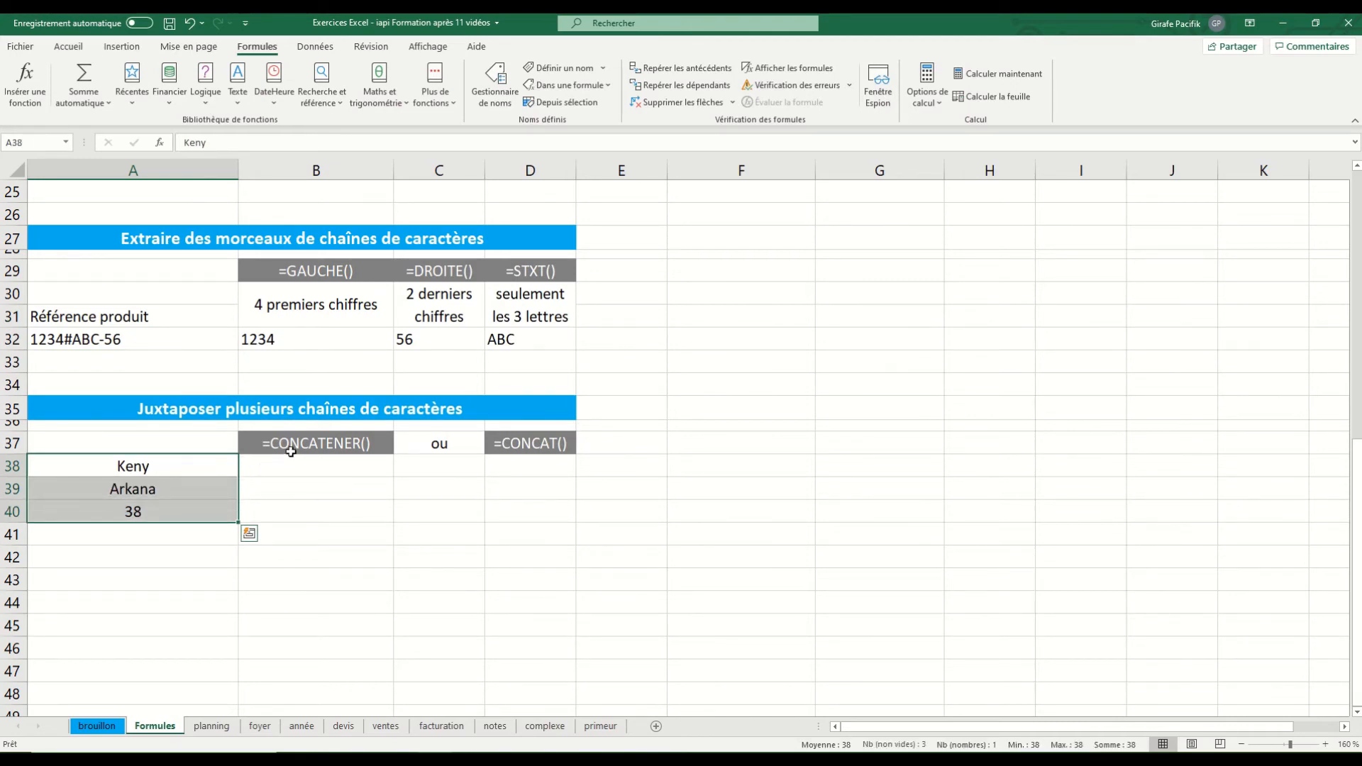
click(292, 450)
click(504, 437)
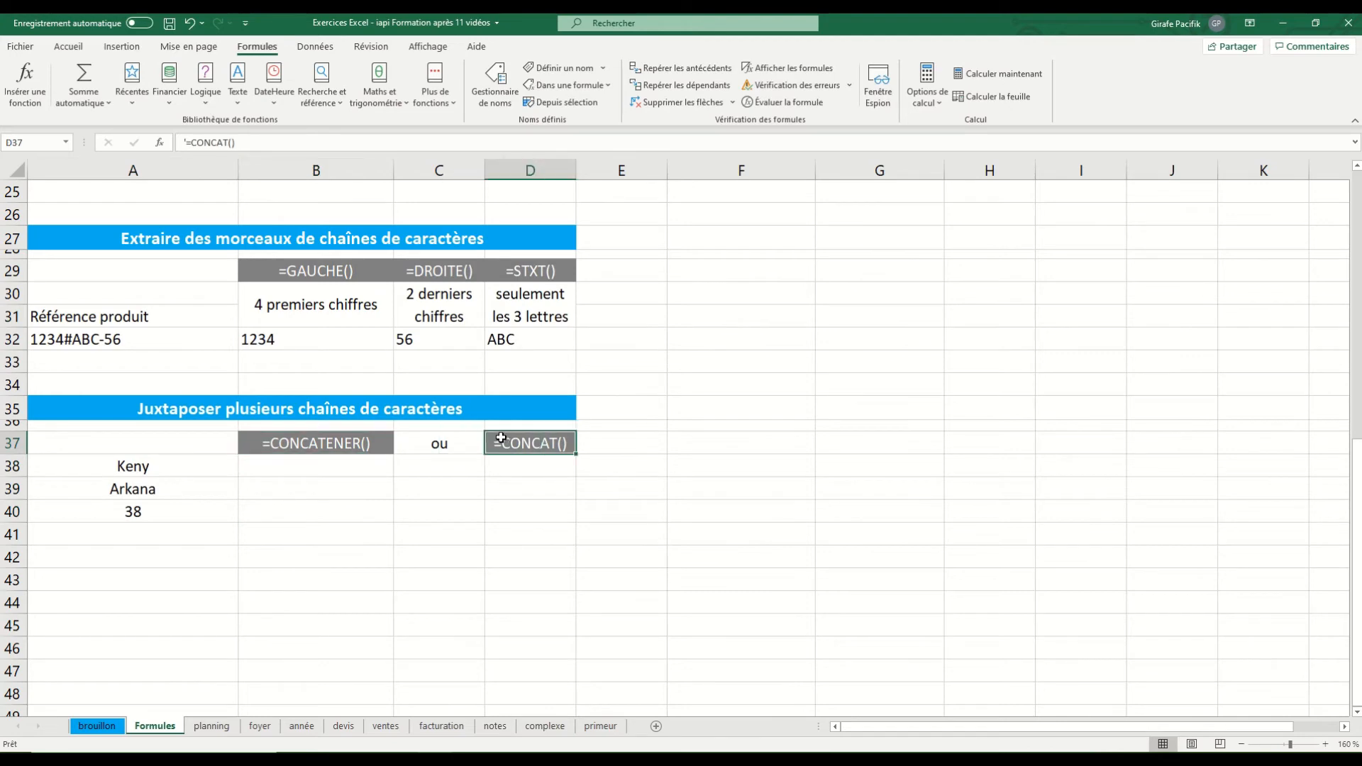
click(377, 444)
click(488, 444)
click(368, 448)
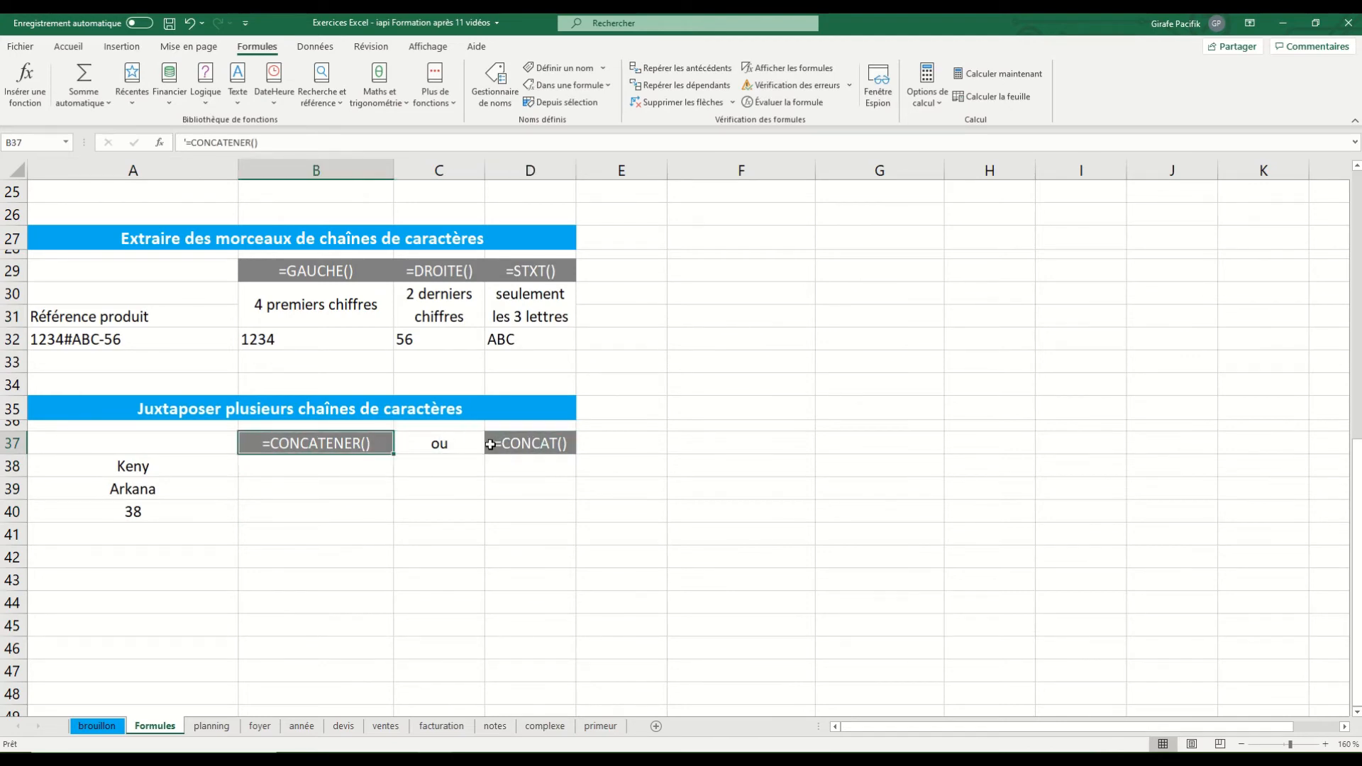
click(505, 444)
click(375, 449)
click(516, 445)
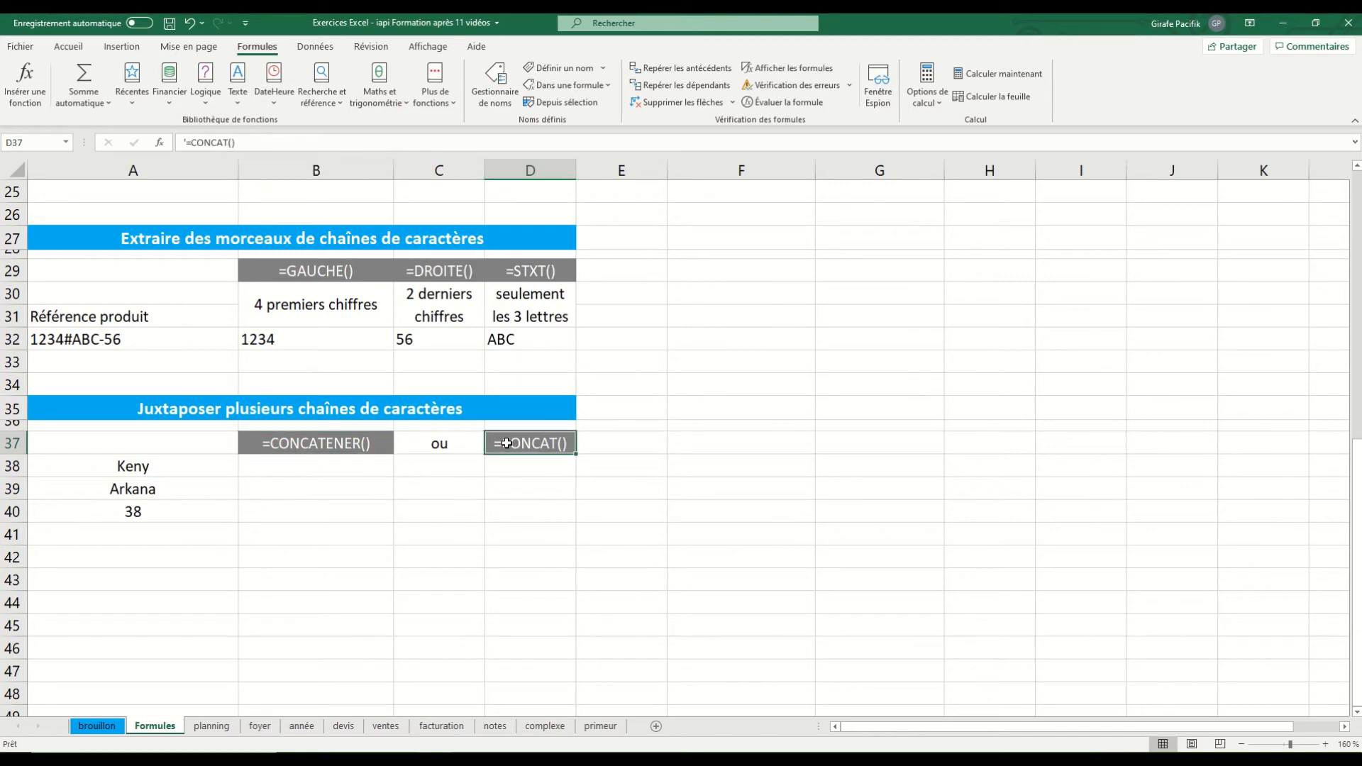
Step: Join the three values of A38:A40 in B38 with =CONCATENER(A38;A39;A40)
click(327, 464)
text(=)
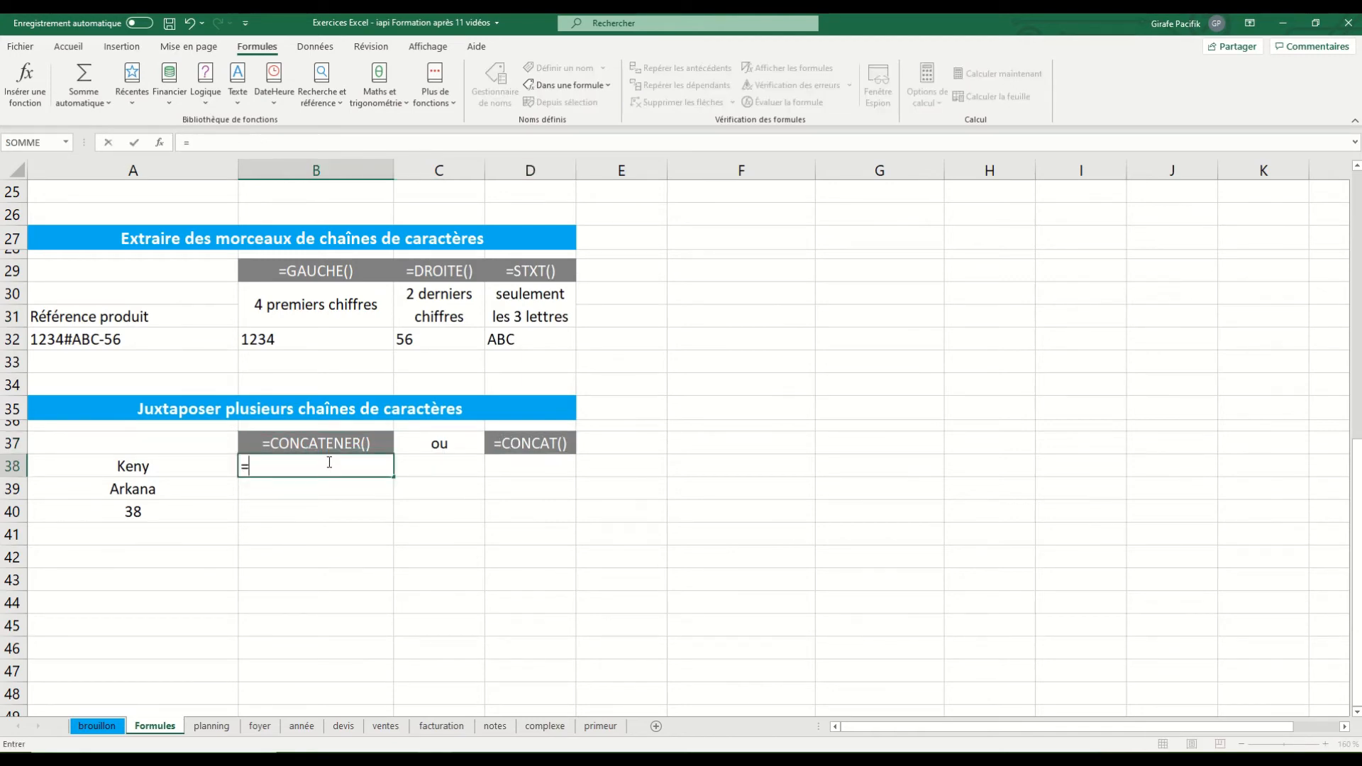
text(con)
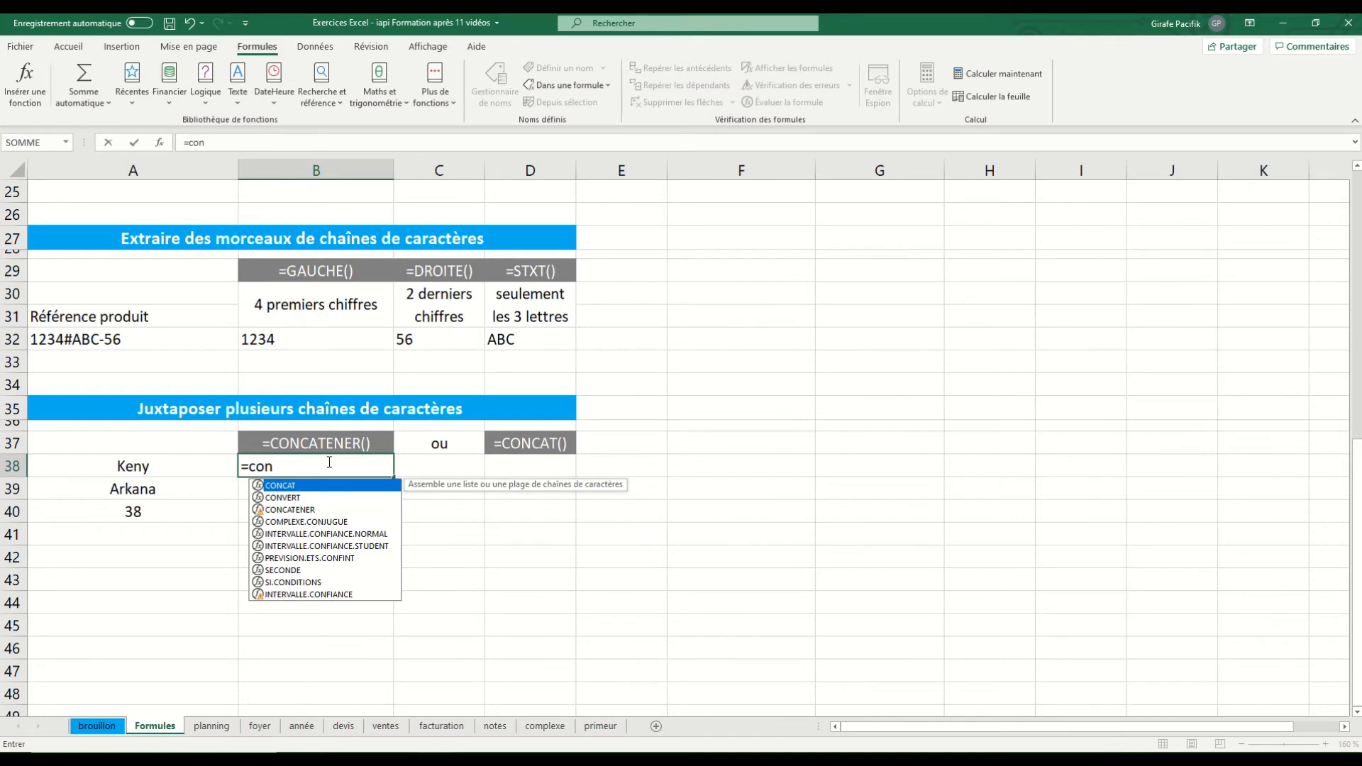
key(Down)
key(Down)
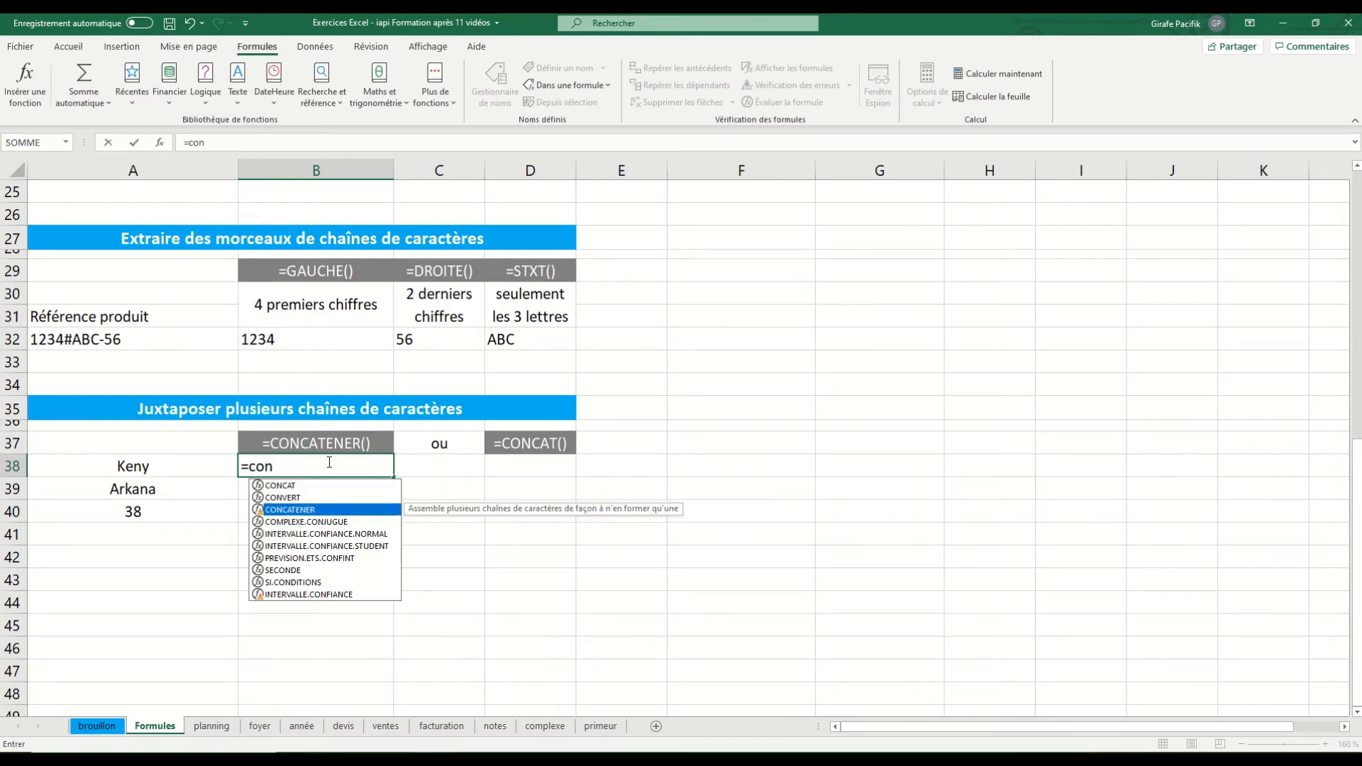
key(Tab)
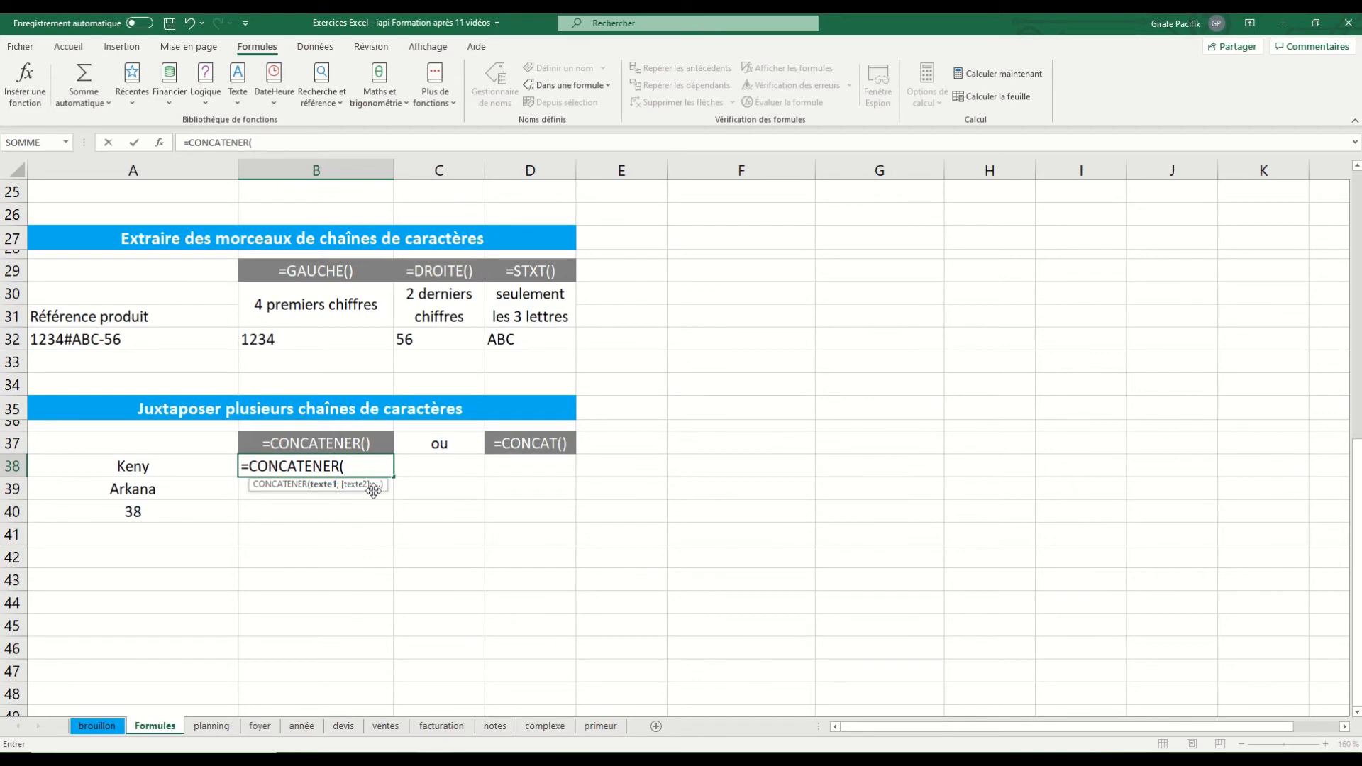
click(198, 466)
text(;)
click(198, 489)
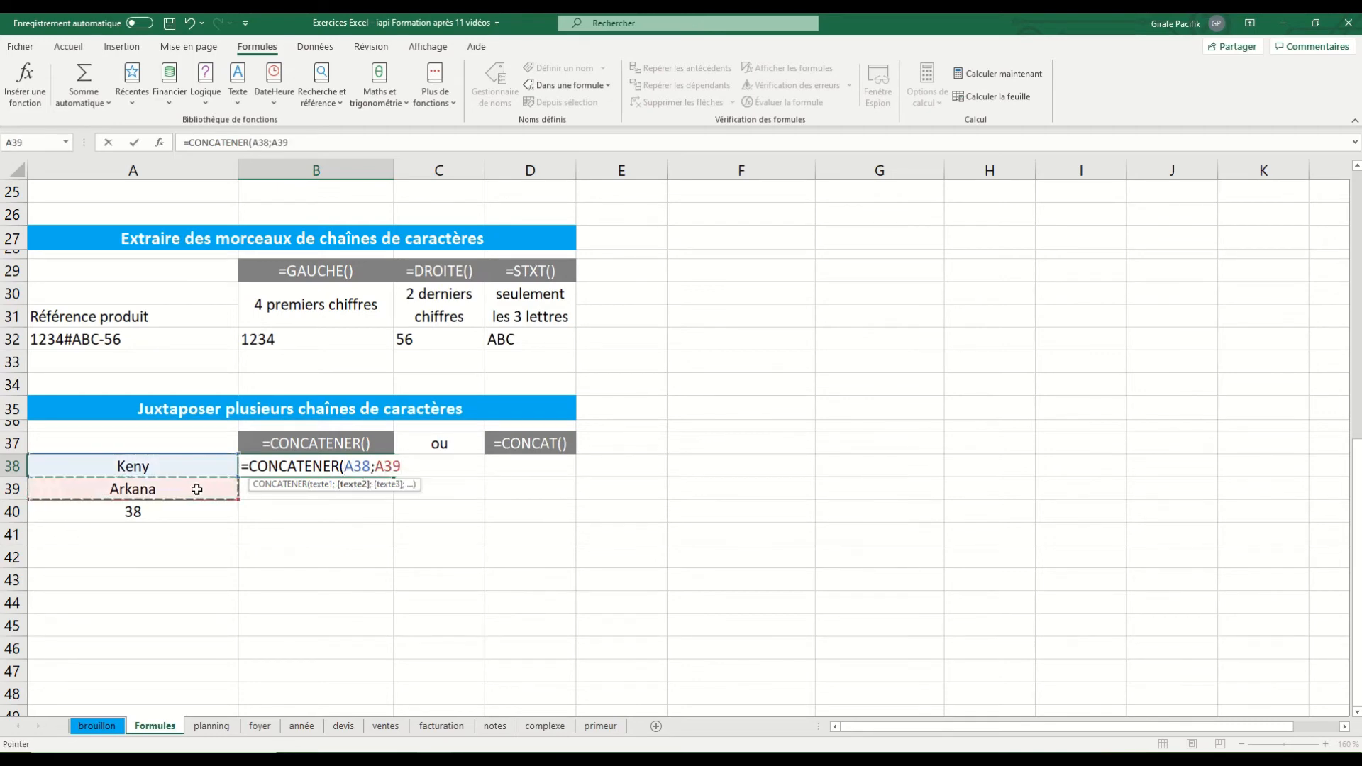
text(;)
click(197, 510)
text())
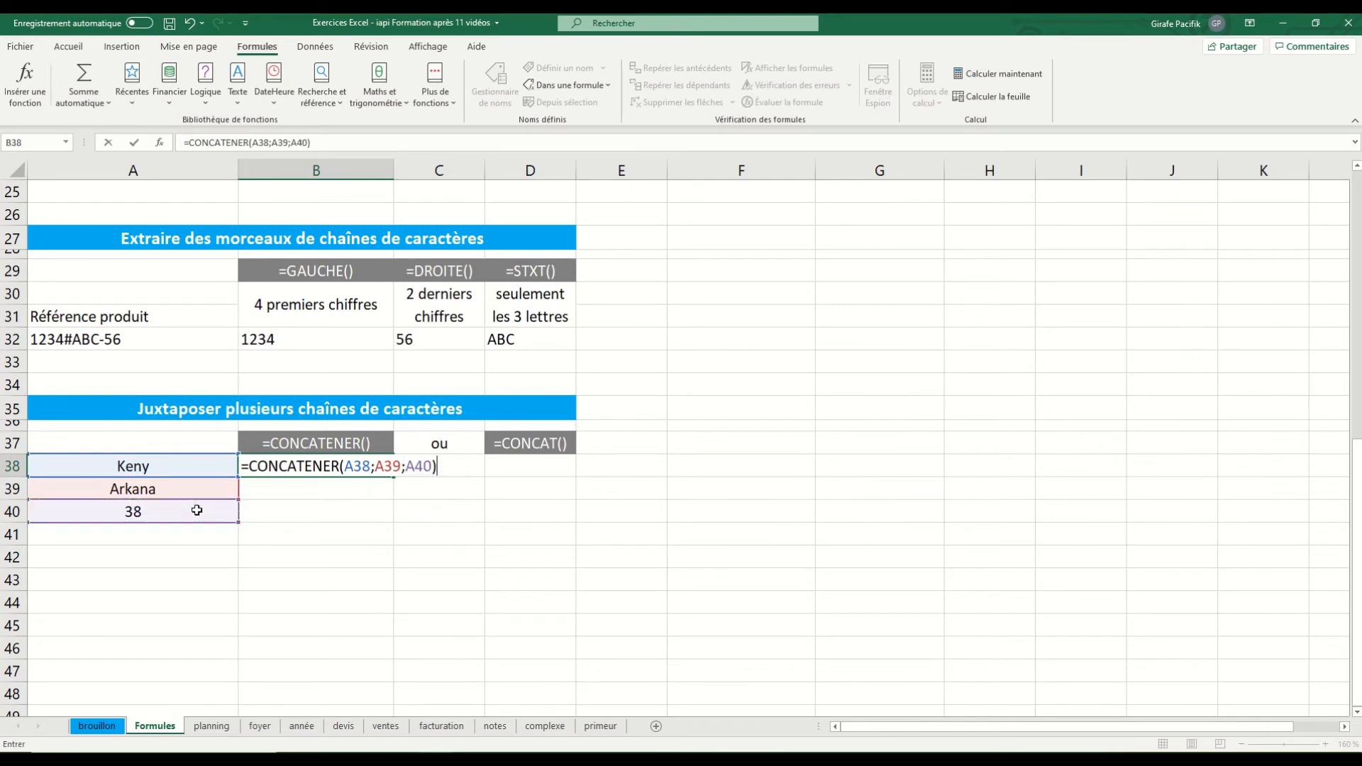
key(Return)
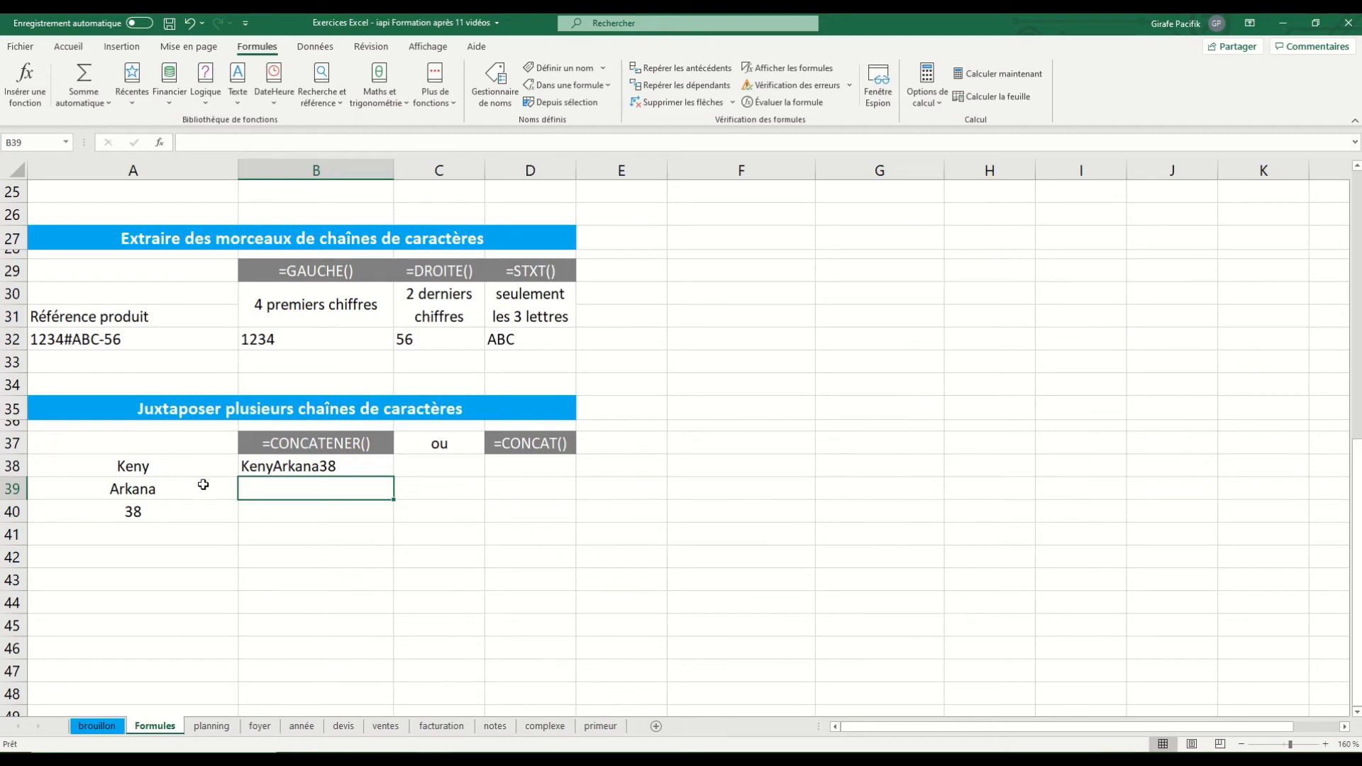
Step: Join the same three values in D38 with =CONCAT(A38;A39;A40)
click(440, 468)
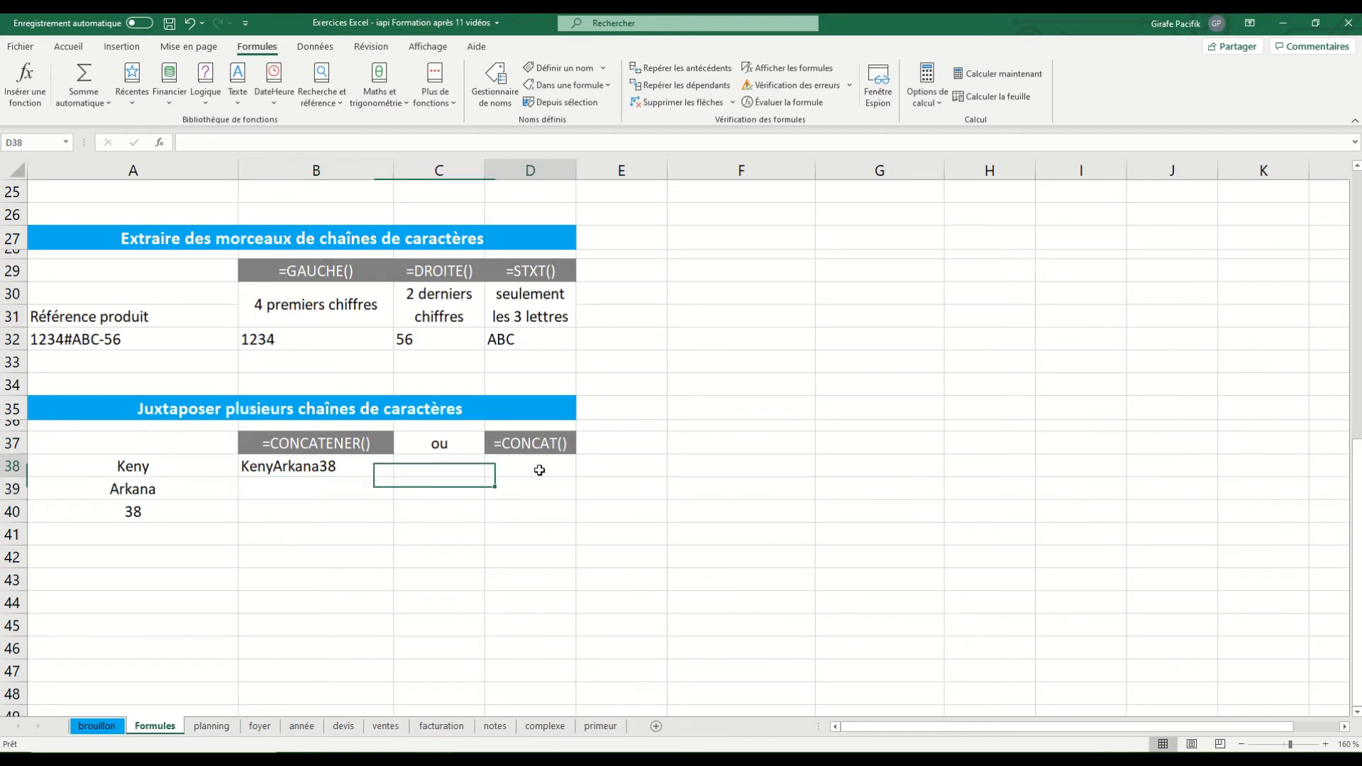
click(540, 471)
text(=conc)
key(Tab)
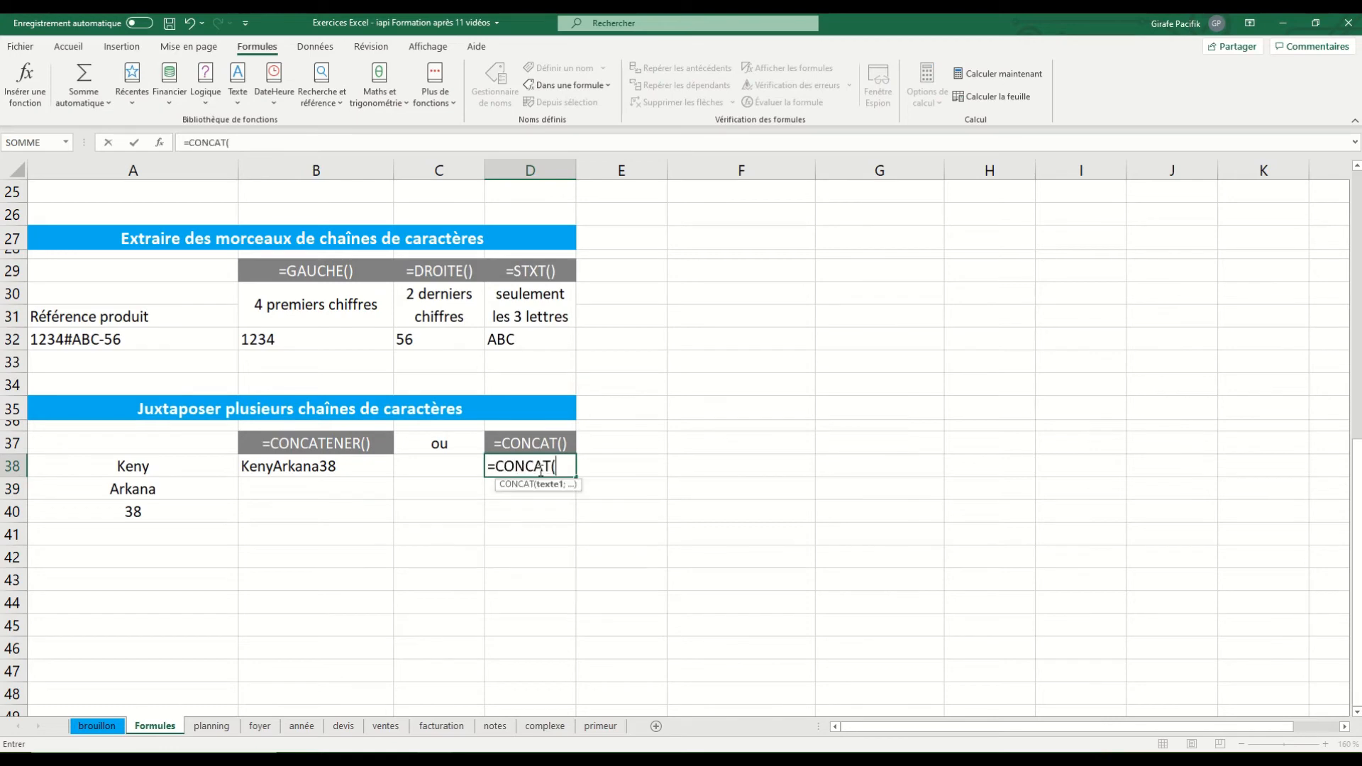
key(Left)
key(Left)
key(Left)
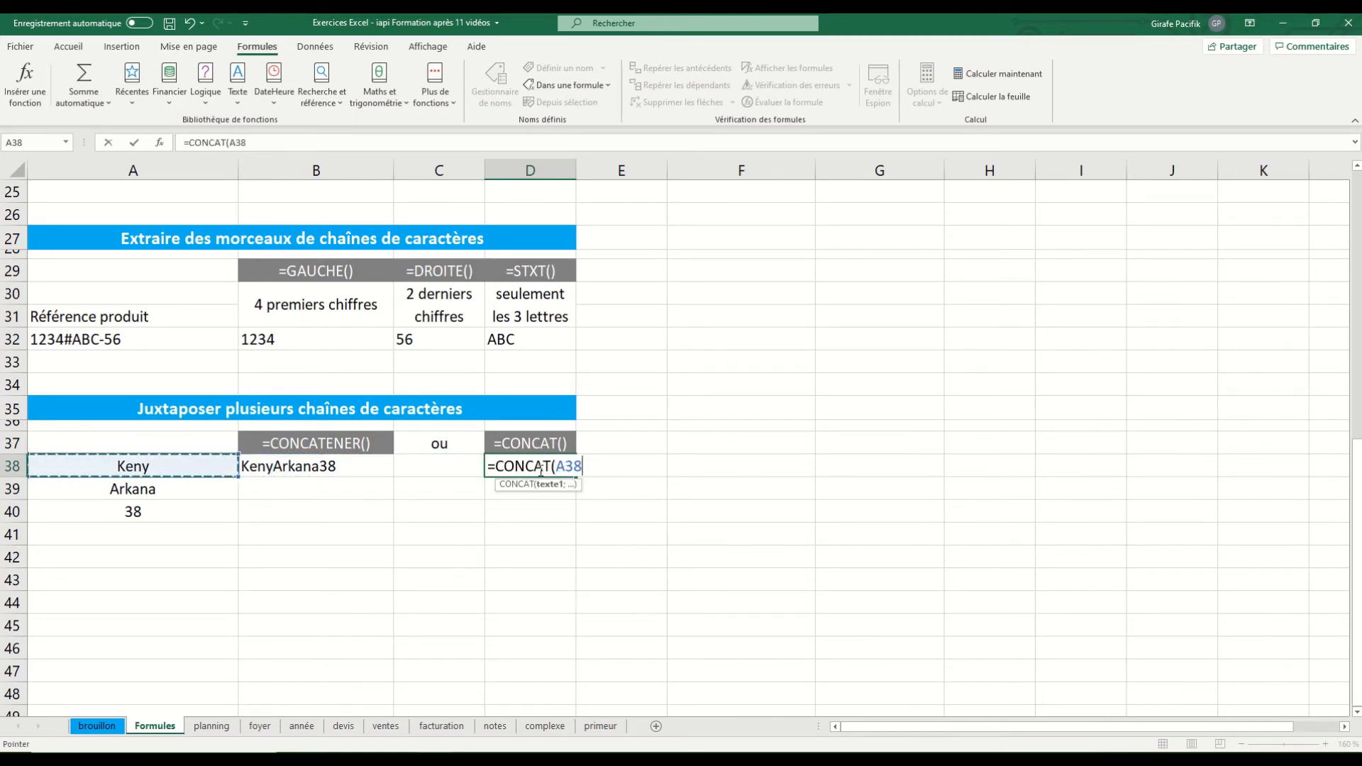
text(;)
key(Left)
key(Left)
key(Left)
key(Down)
text(;)
key(Left)
key(Left)
key(Left)
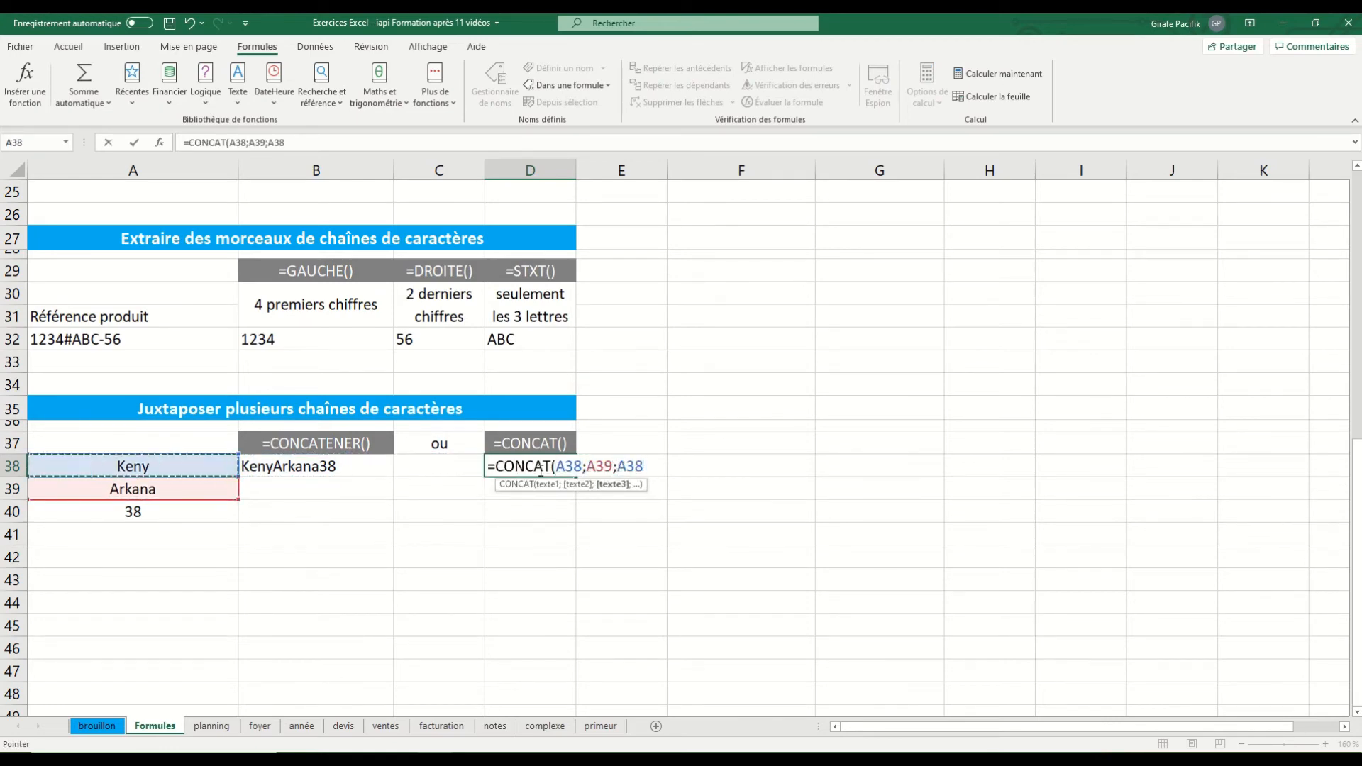
key(Down)
key(Down)
text(;))
key(Return)
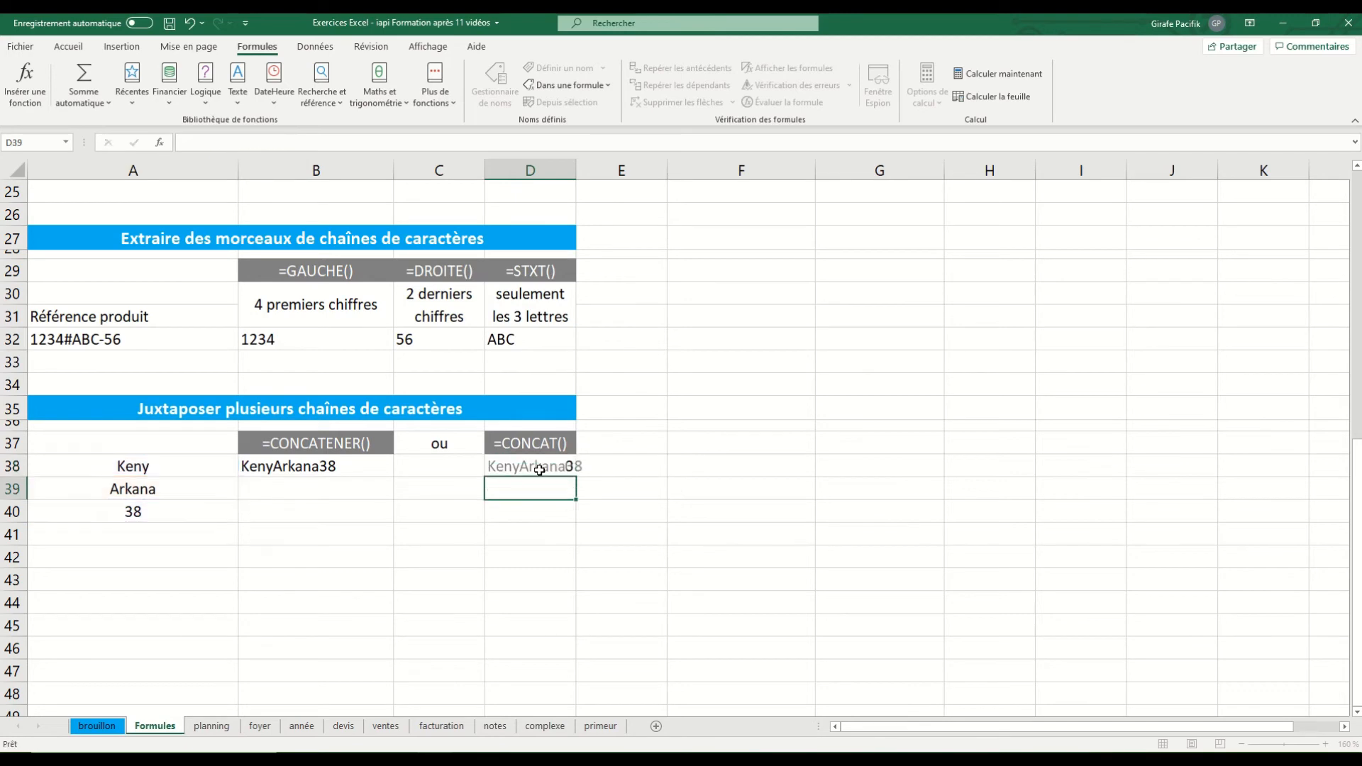
key(super)
key(super)
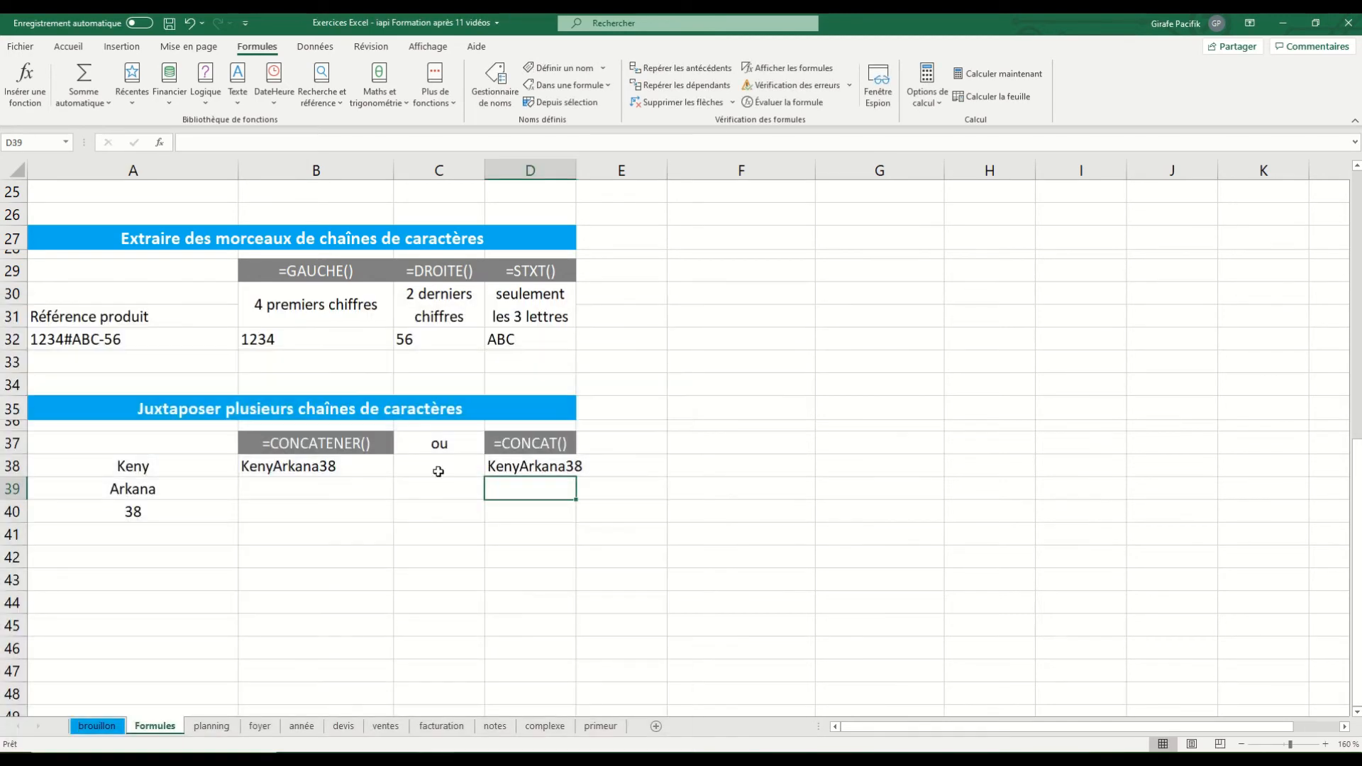
Step: Begin a CONCATENER formula in B39 with the text "Elle s'appelle " followed by the first name in A38
click(322, 489)
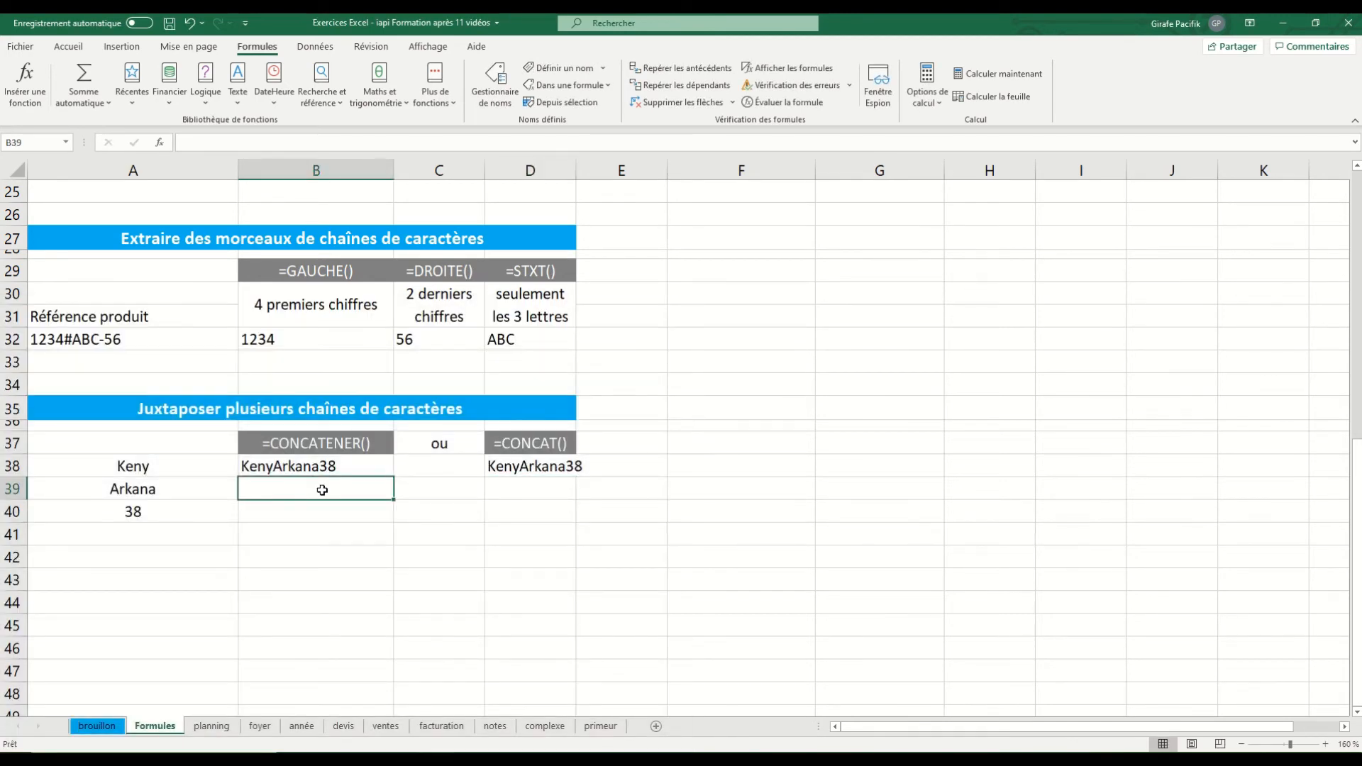
text(=)
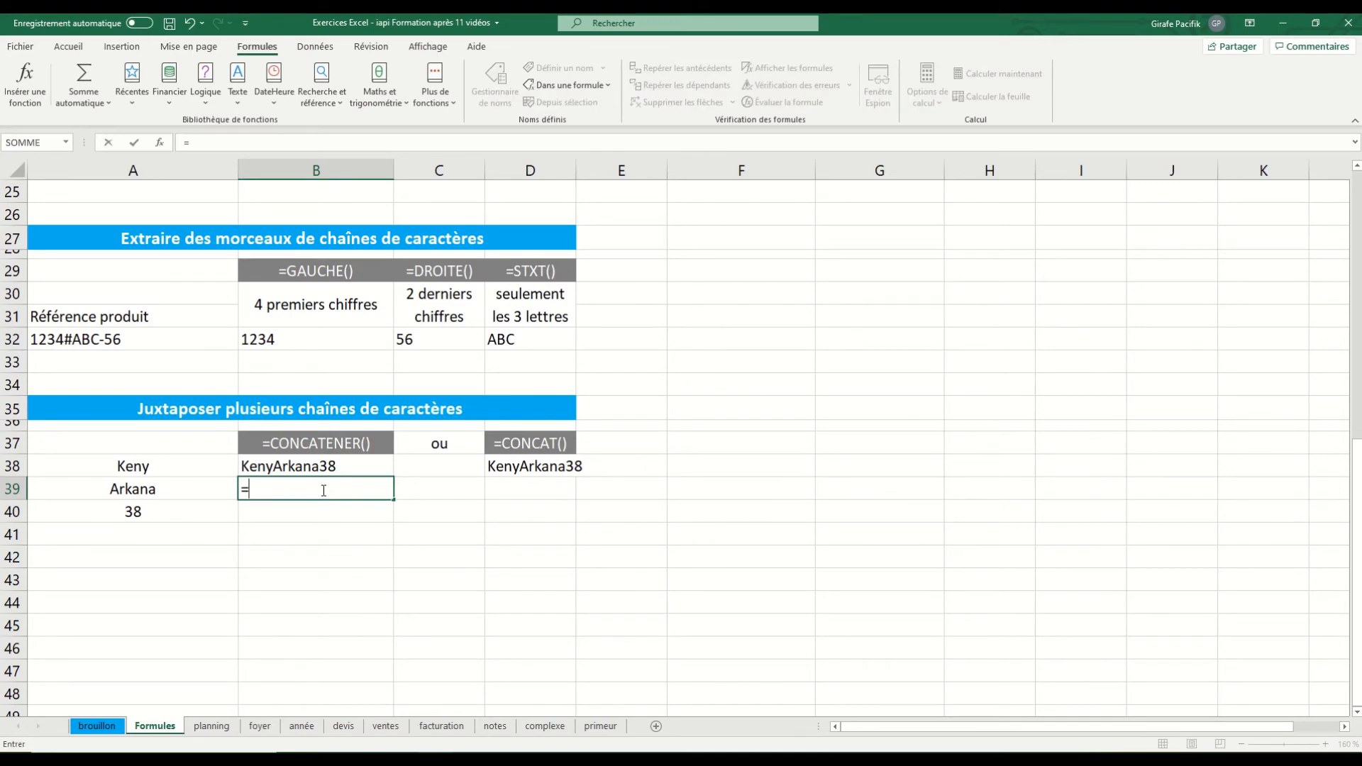
text(con)
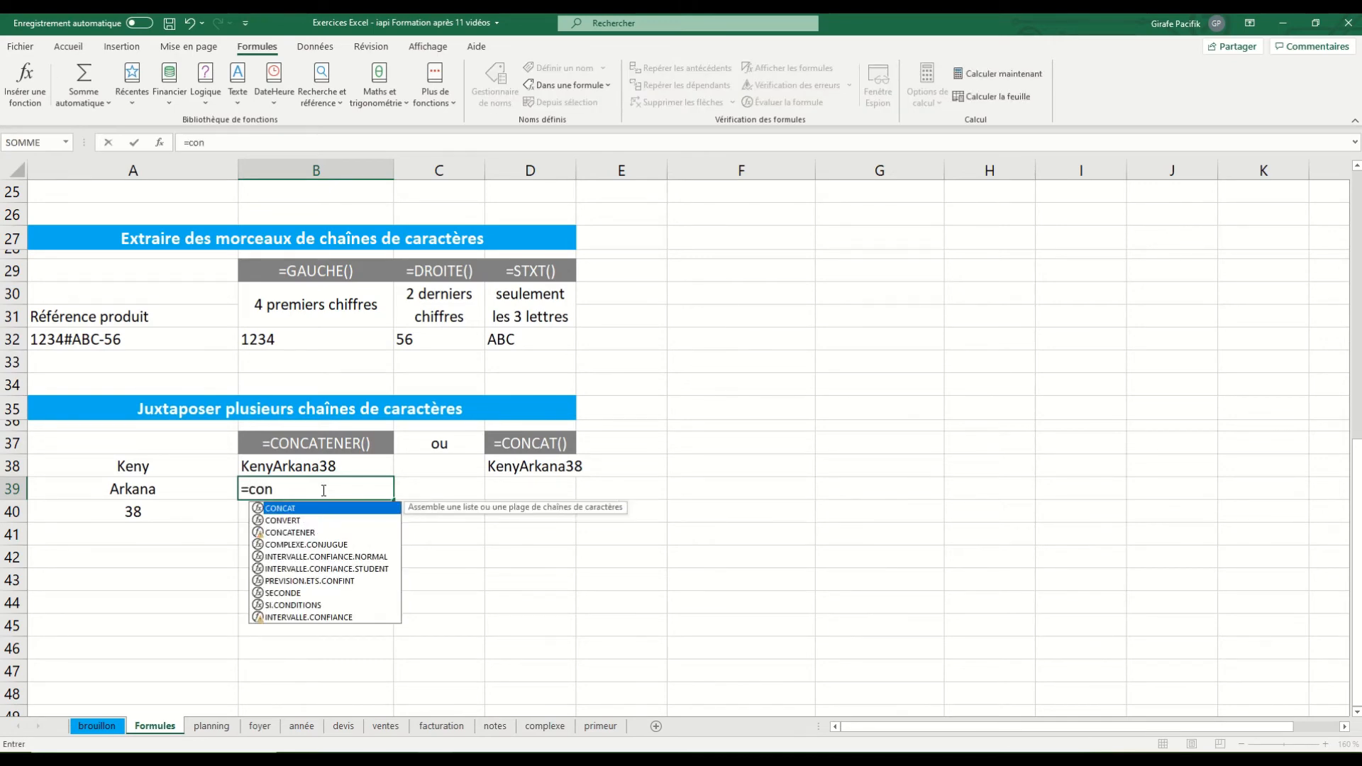
key(Down)
key(Down)
key(Tab)
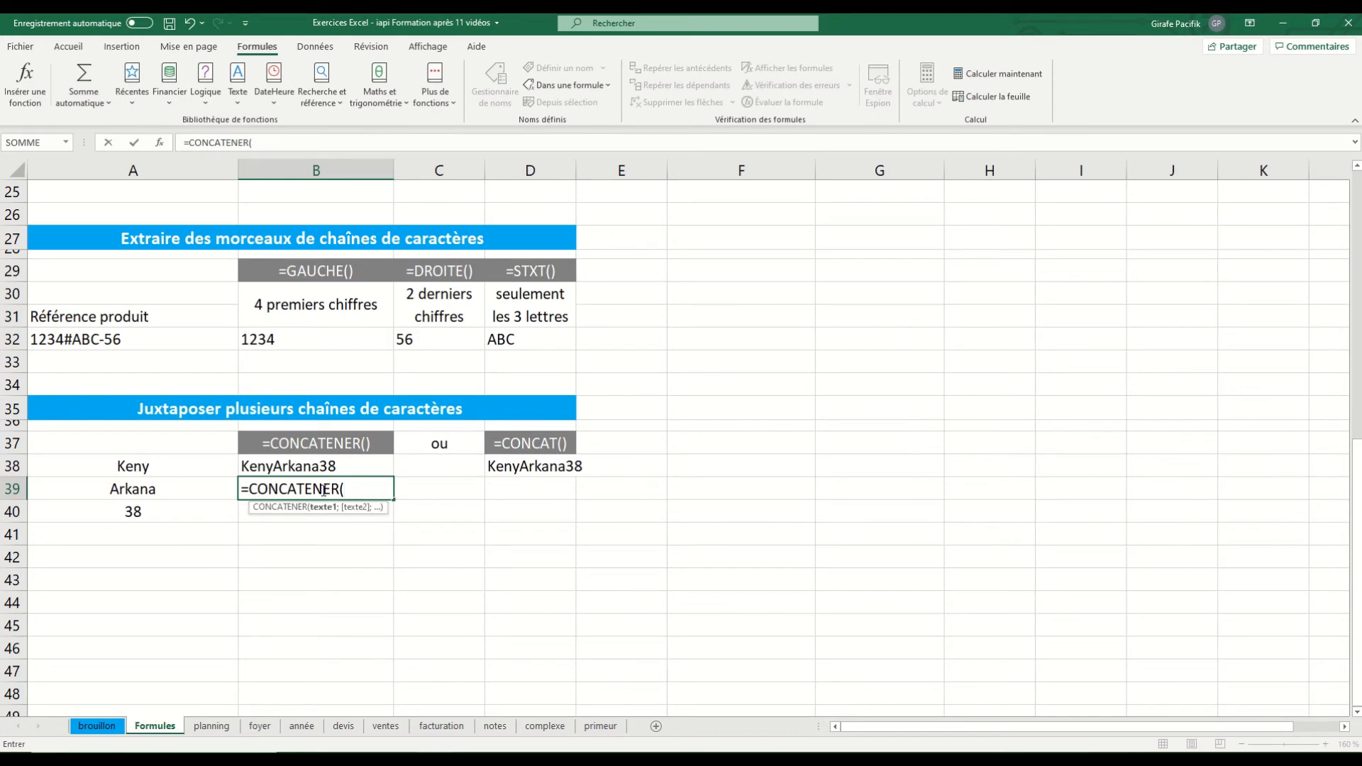
text("Je m)
key(BackSpace)
key(BackSpace)
key(BackSpace)
key(BackSpace)
text(Elle s'appelle)
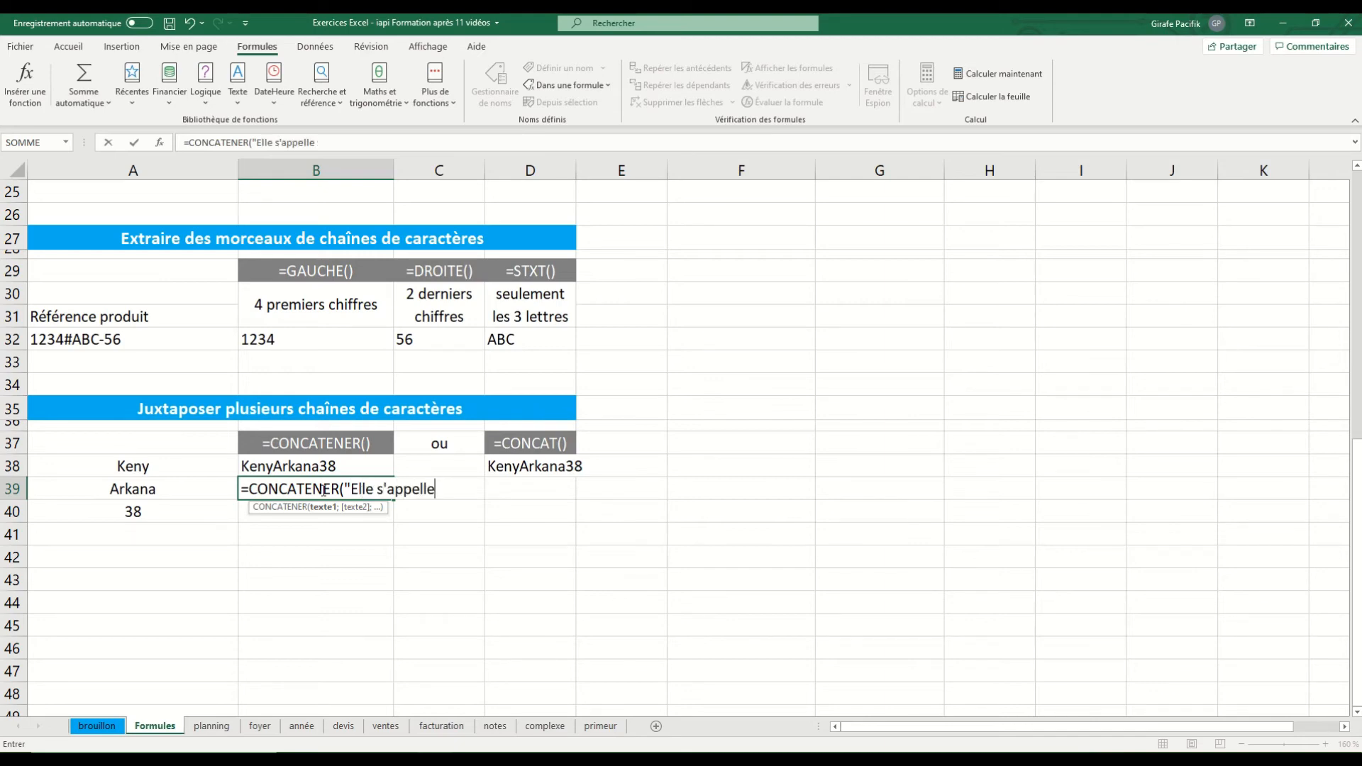
text( ";)
click(211, 464)
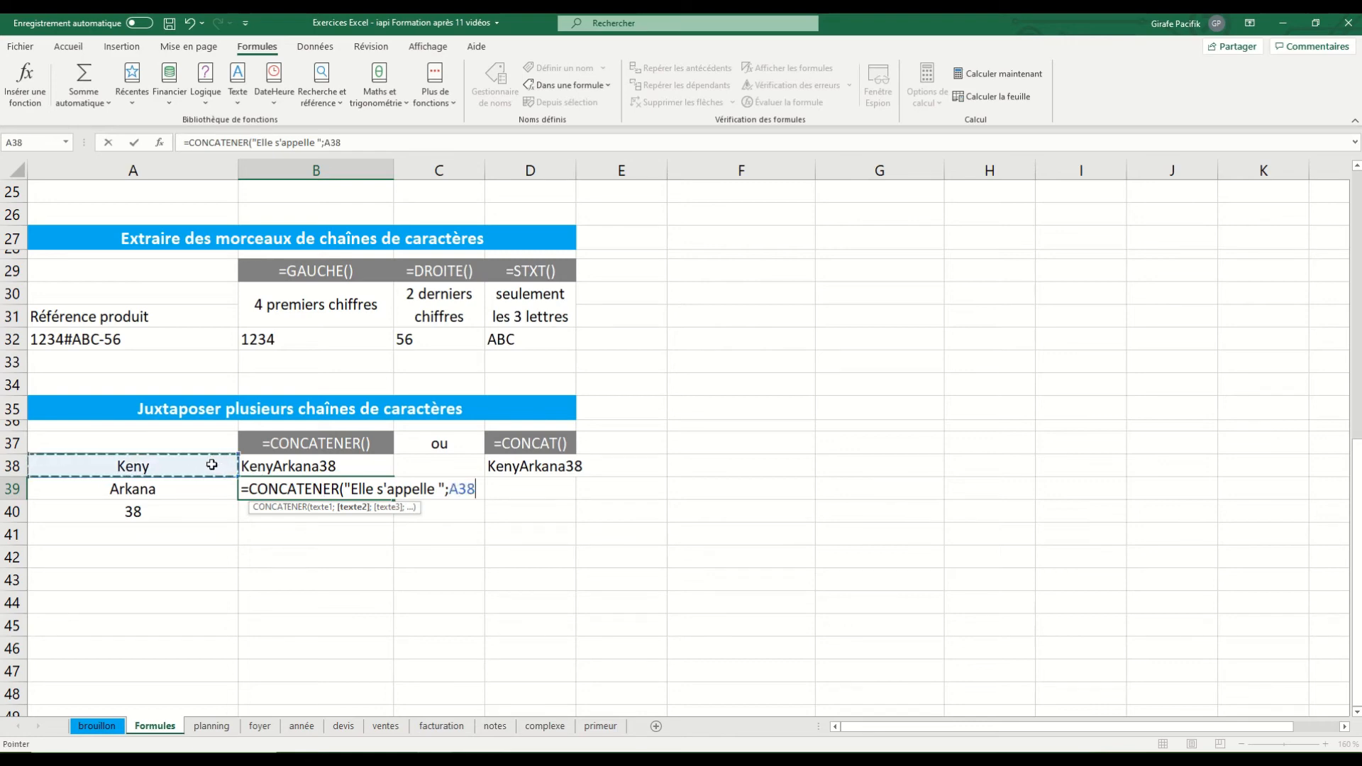
Step: Complete the B39 sentence formula with " ", A39, " et elle a ", A40 and " ans!" as the remaining arguments
text(;)
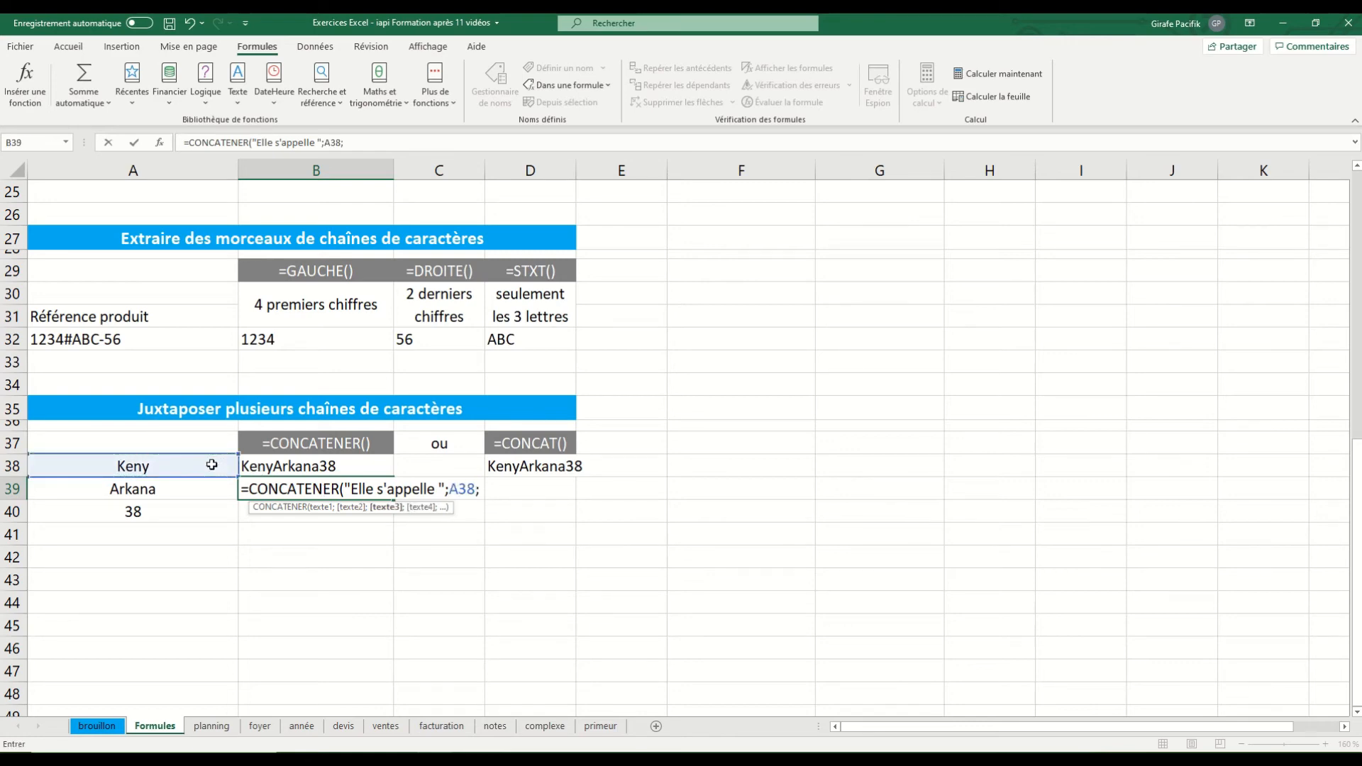
text(" ";)
click(196, 489)
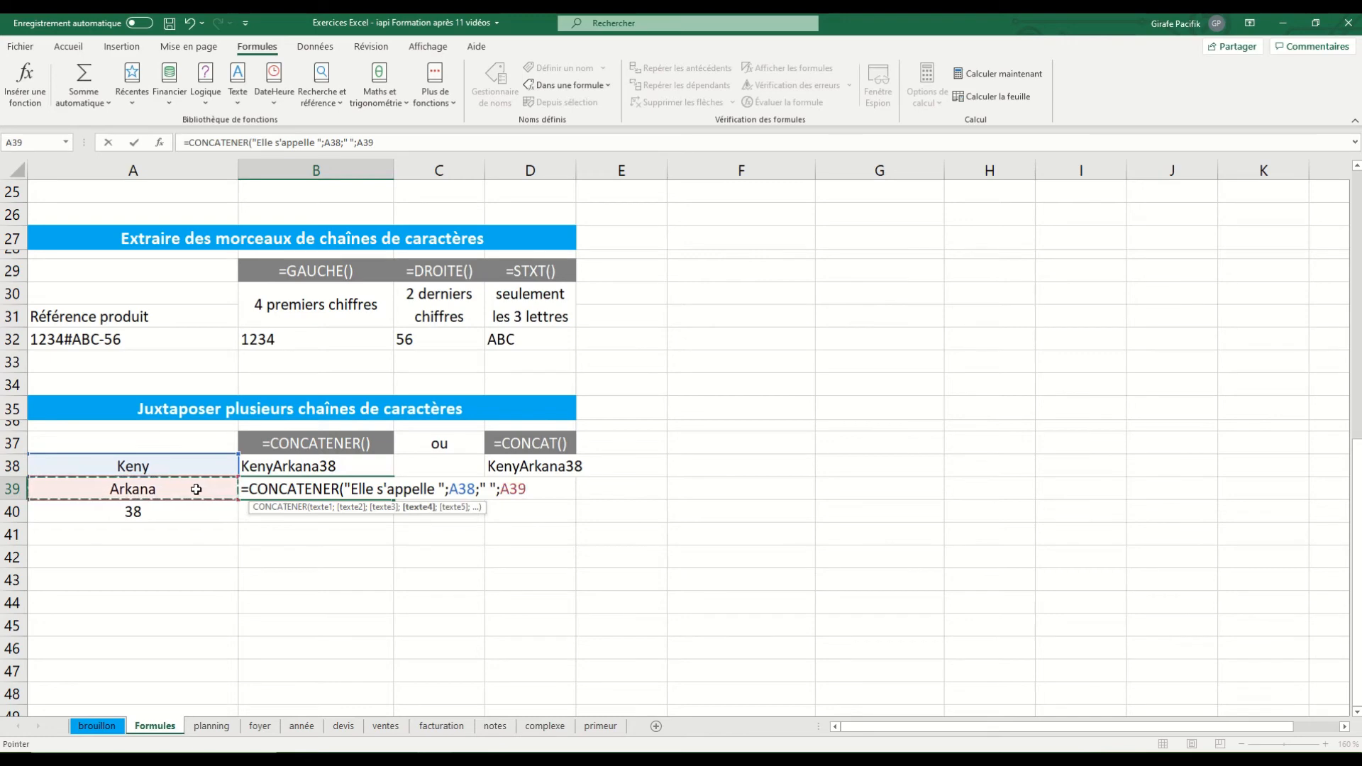
text(;)
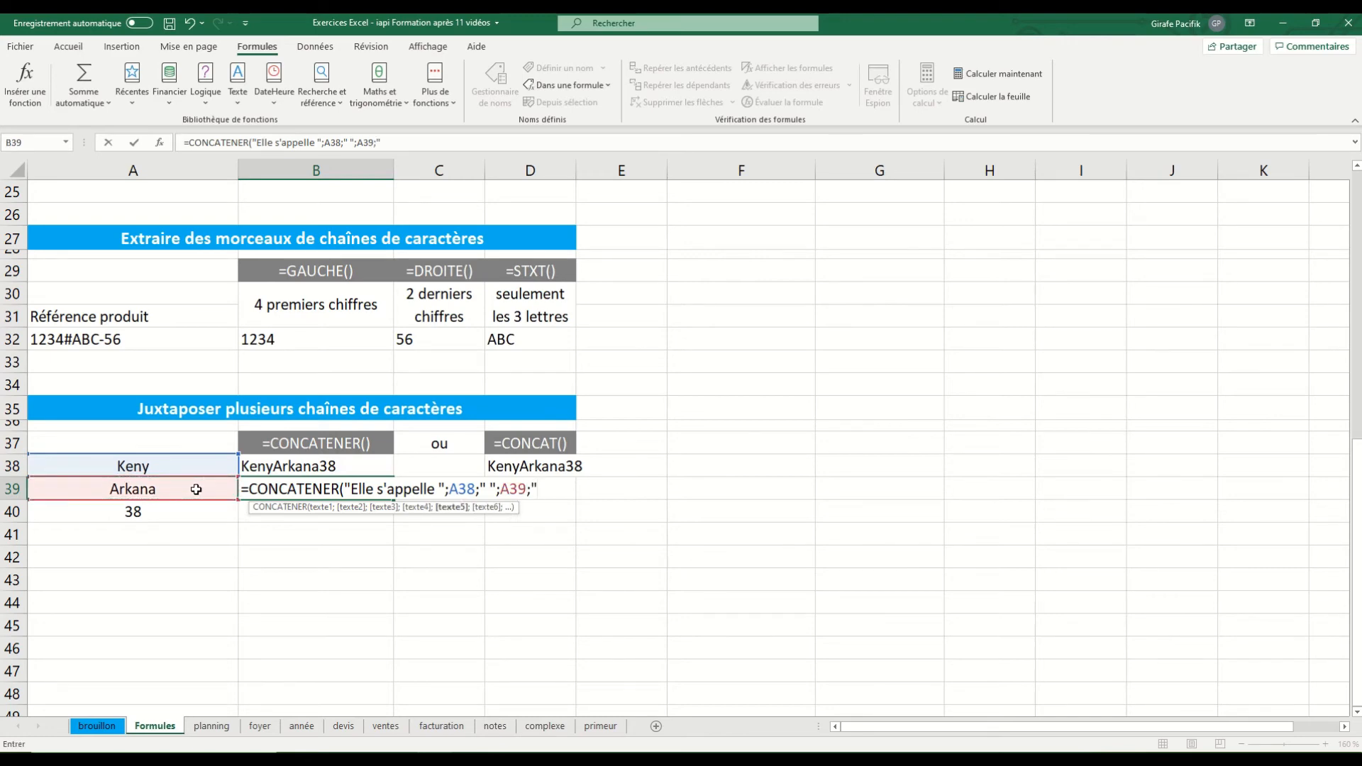
text(" et elle a ";)
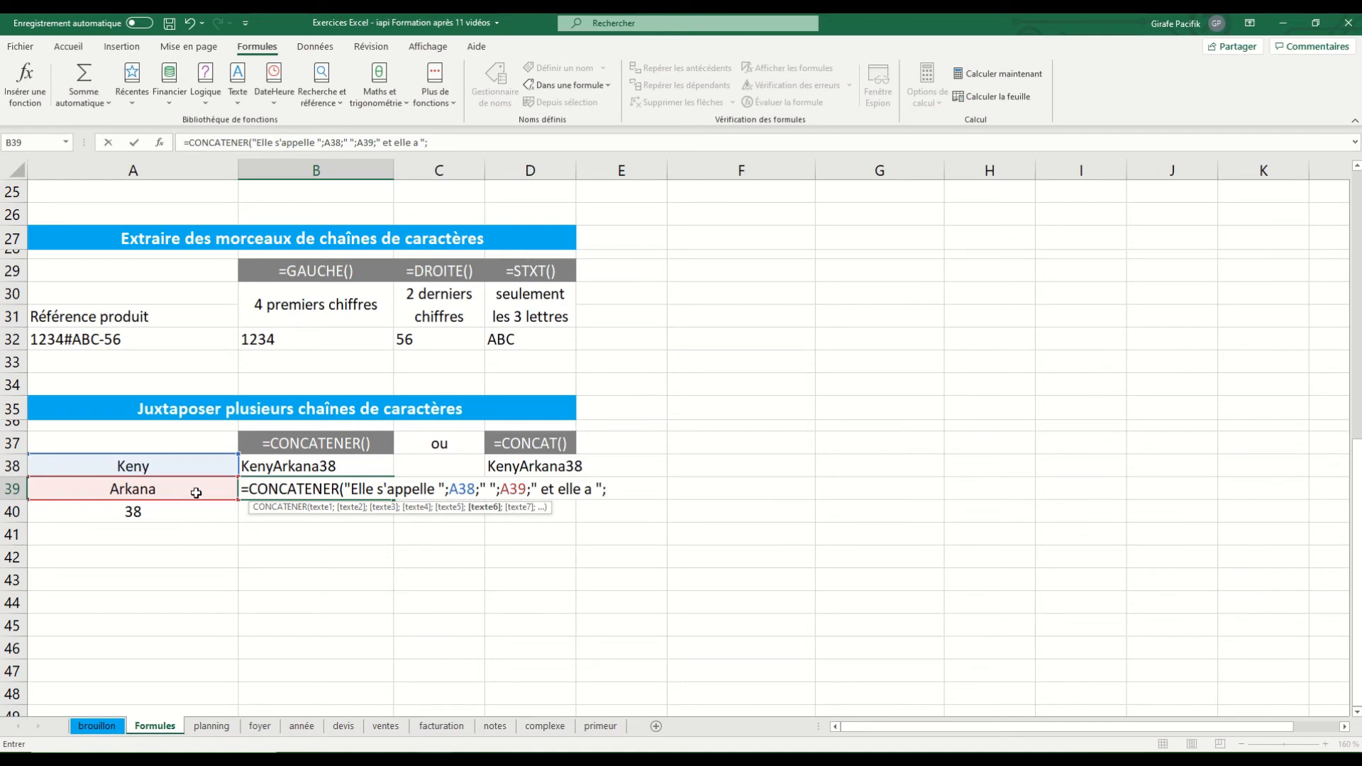
click(188, 514)
text(;" ans")
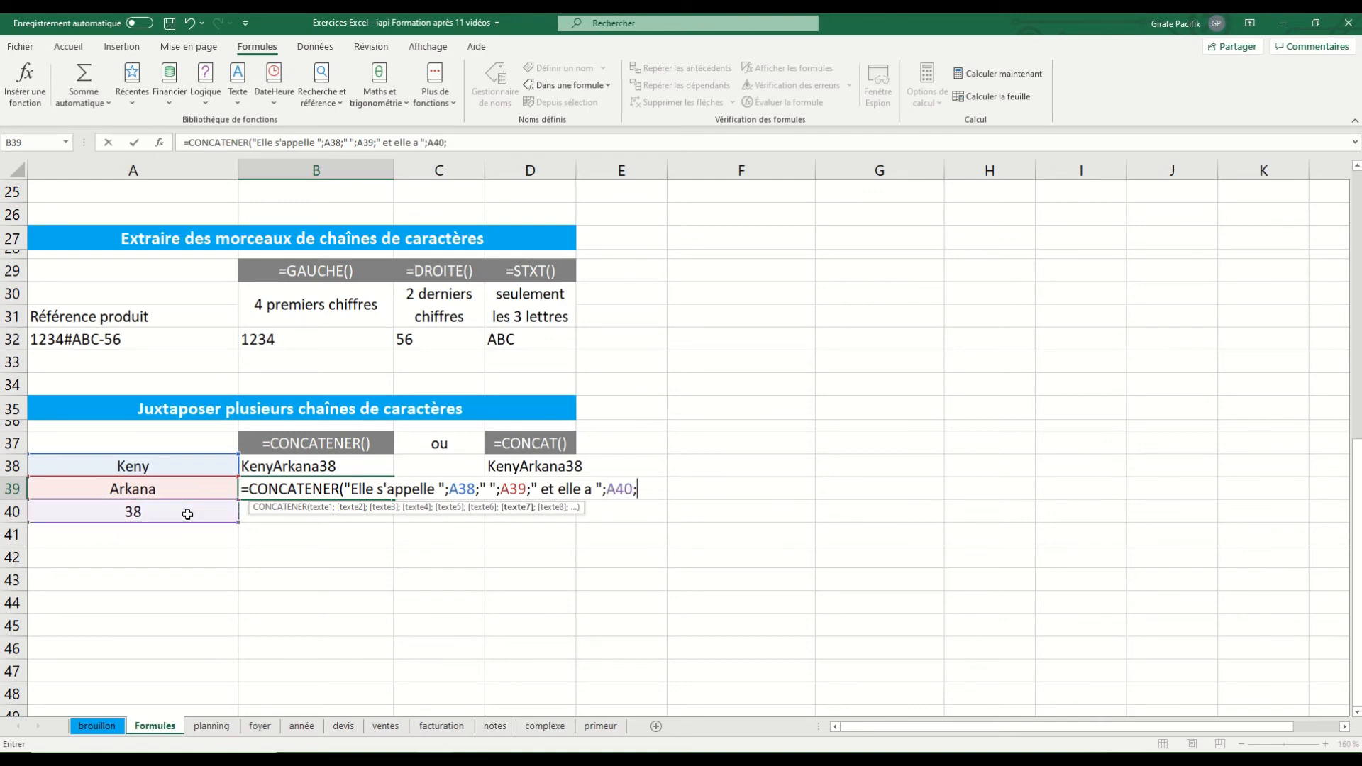
text())
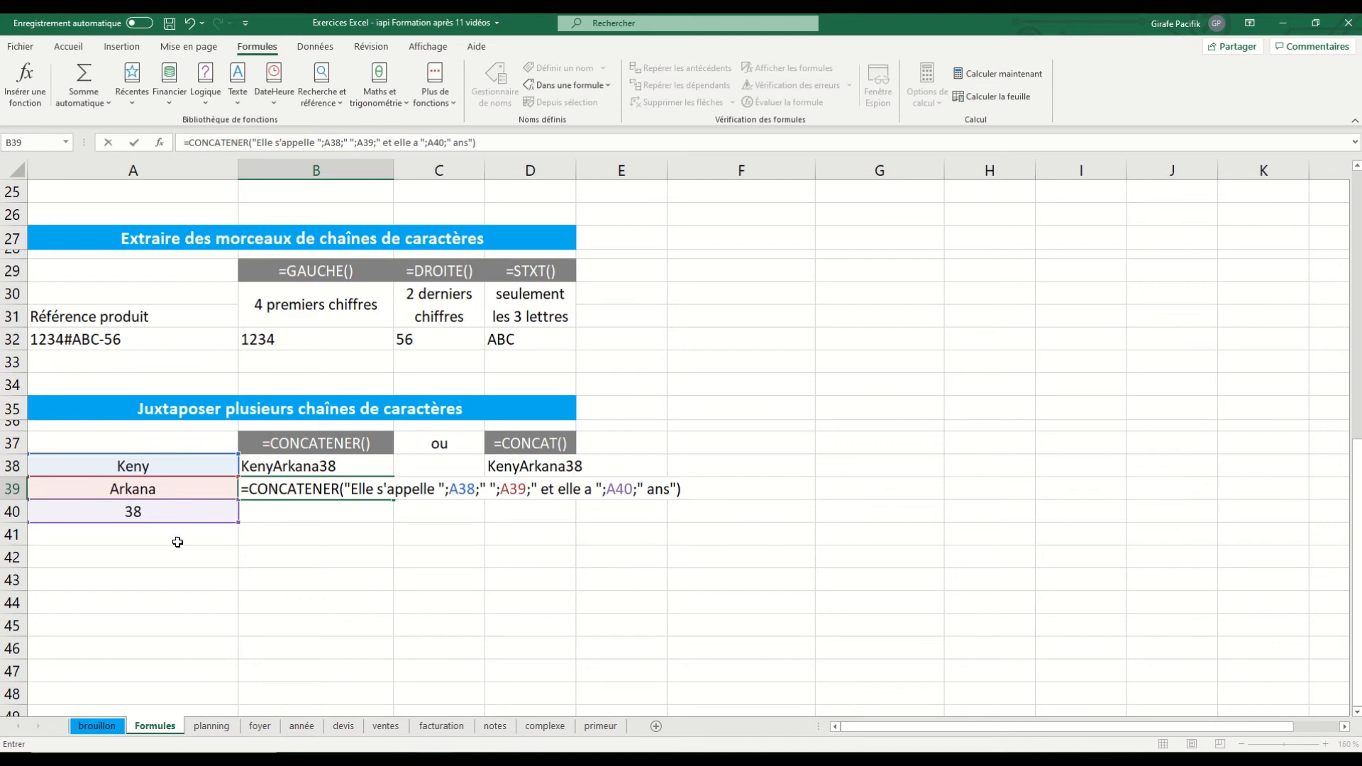
click(674, 491)
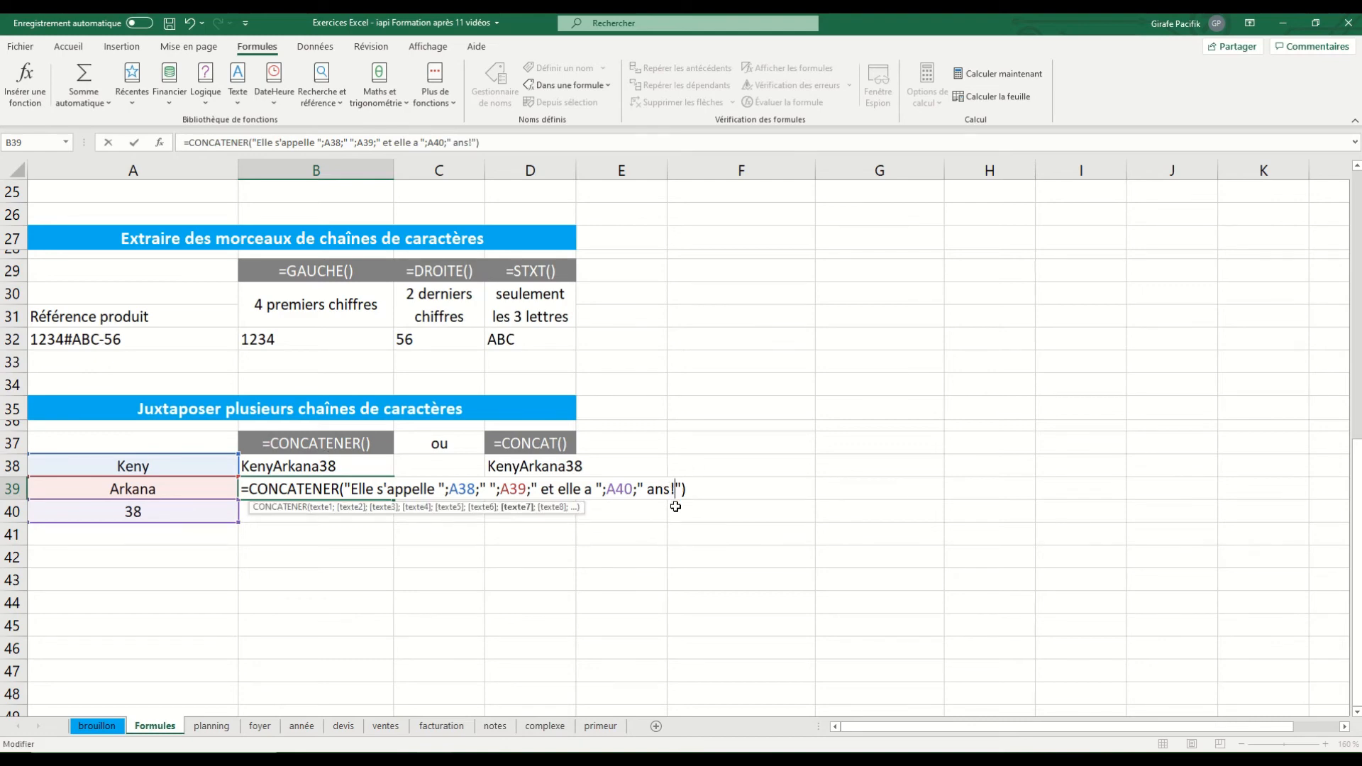
key(Return)
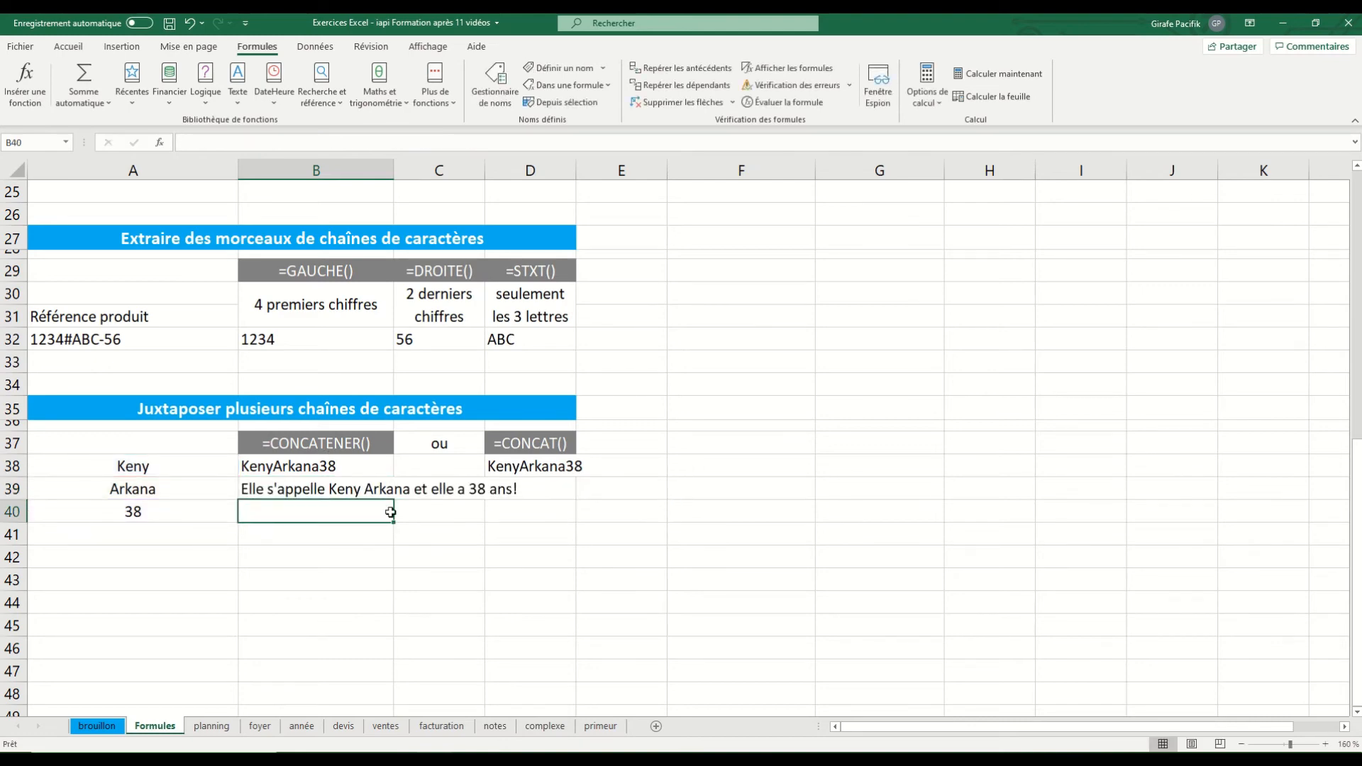
Step: Replace the first name in A38 with a different first name
click(197, 464)
click(261, 488)
click(188, 467)
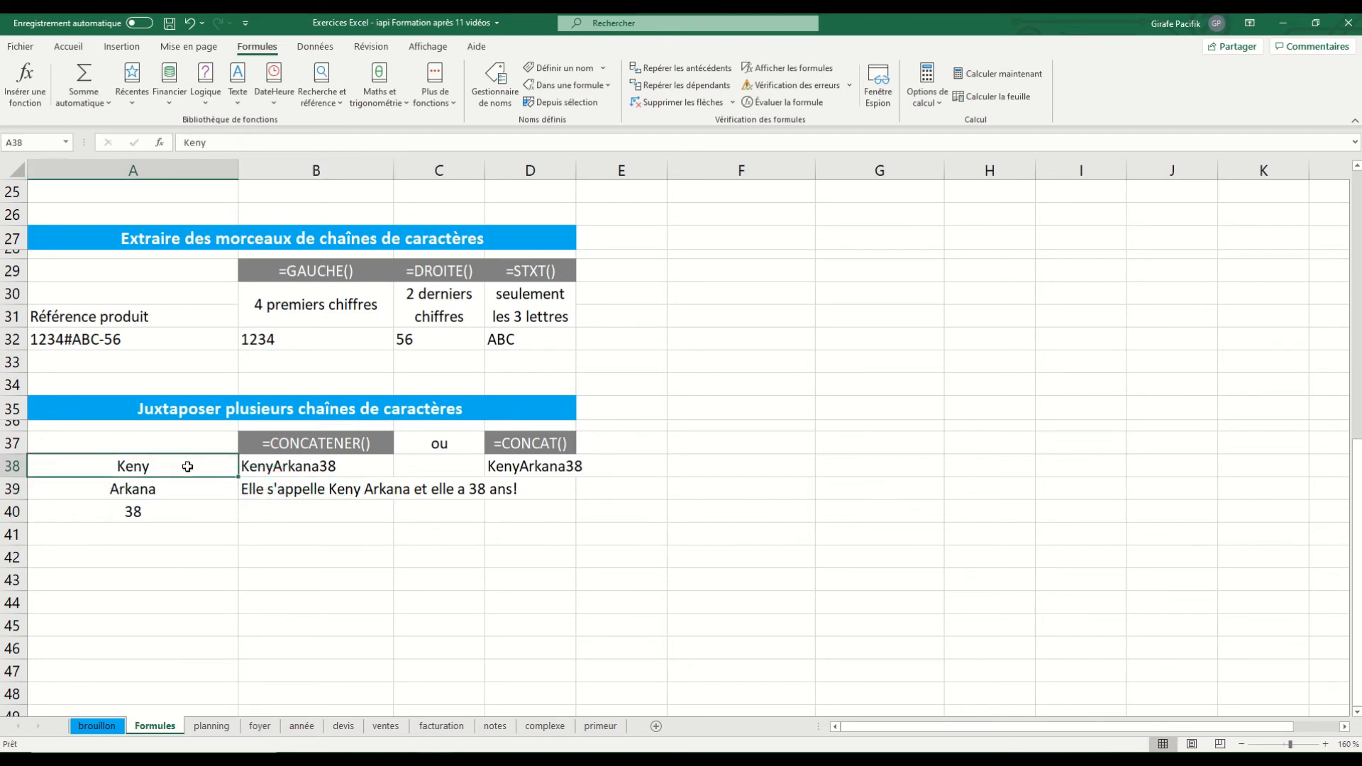
text(Gertrude)
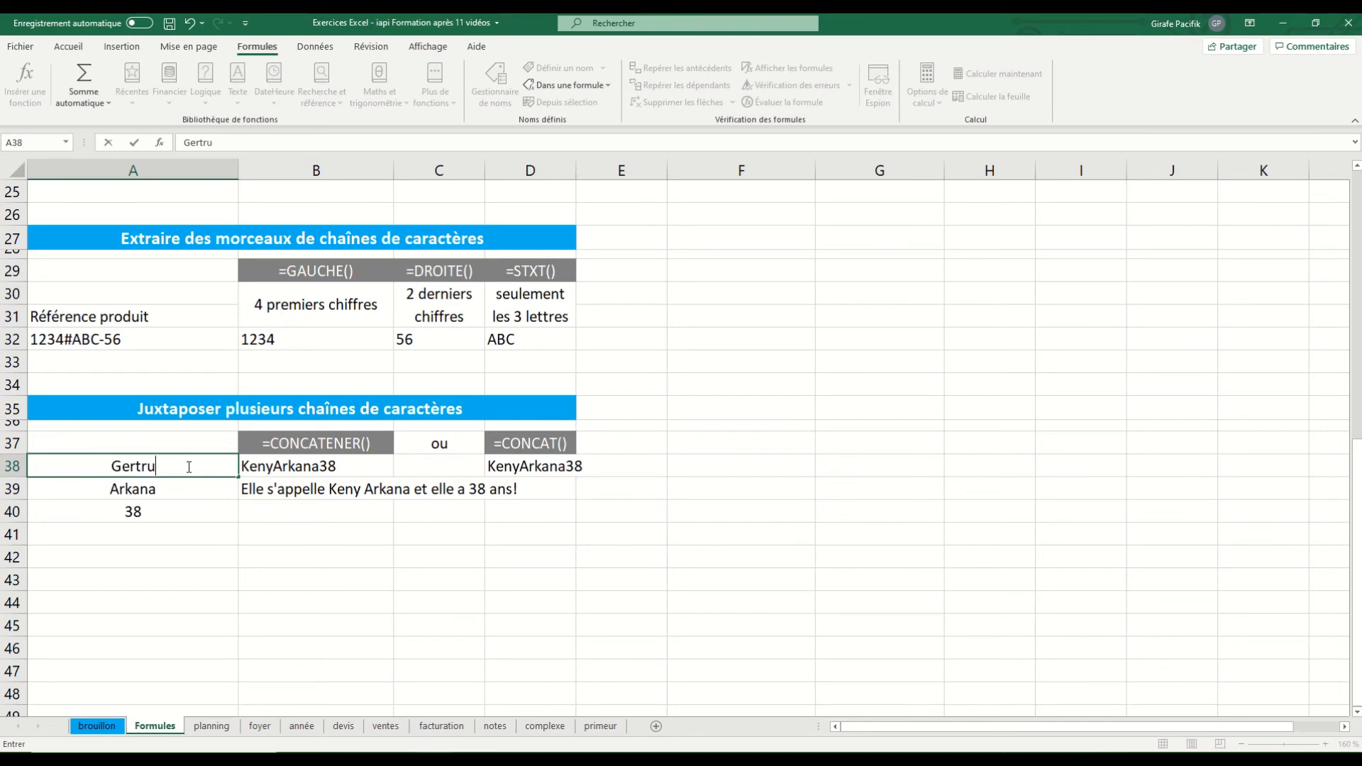
key(Return)
Step: Replace the surname in A39 with a different one and set the age in A40 to 69
key(F2)
key(BackSpace)
key(BackSpace)
key(BackSpace)
key(BackSpace)
key(BackSpace)
key(BackSpace)
text(Dalibert)
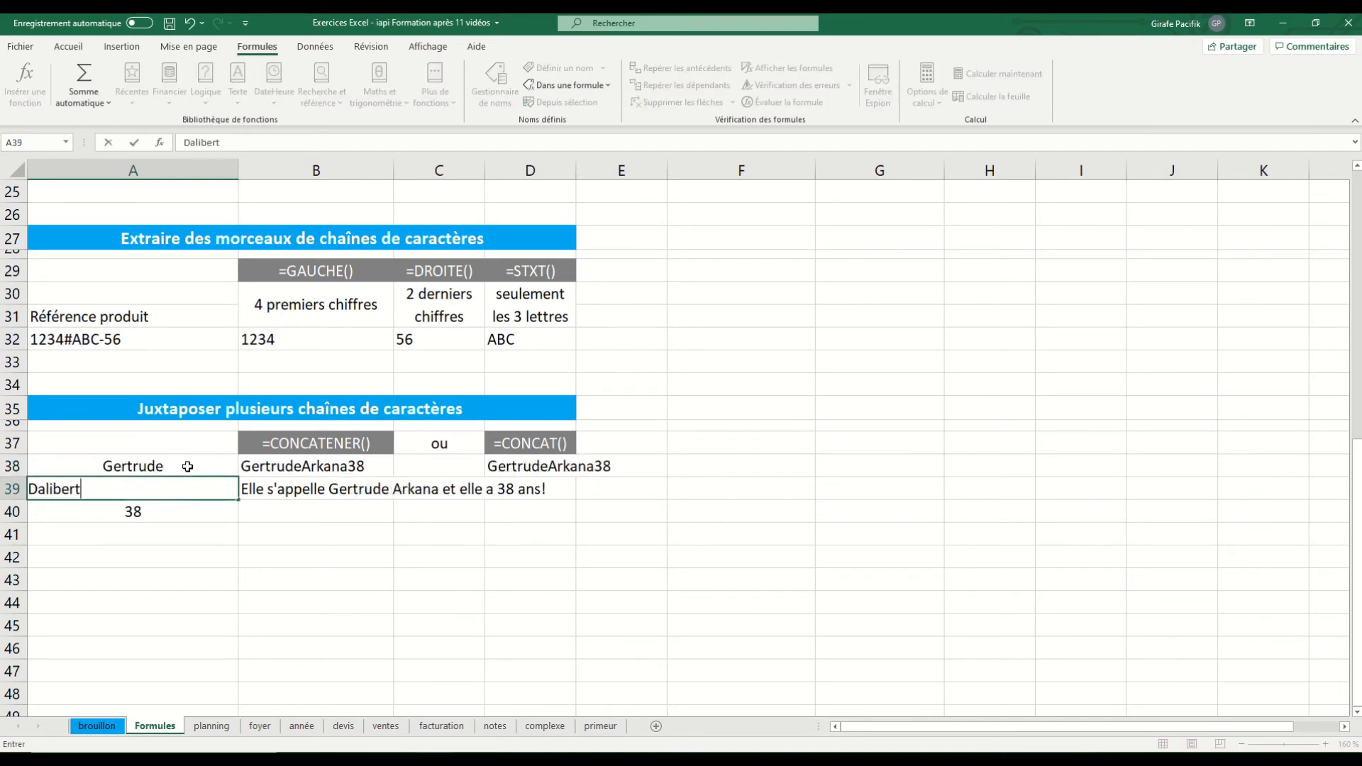
key(Return)
text(69)
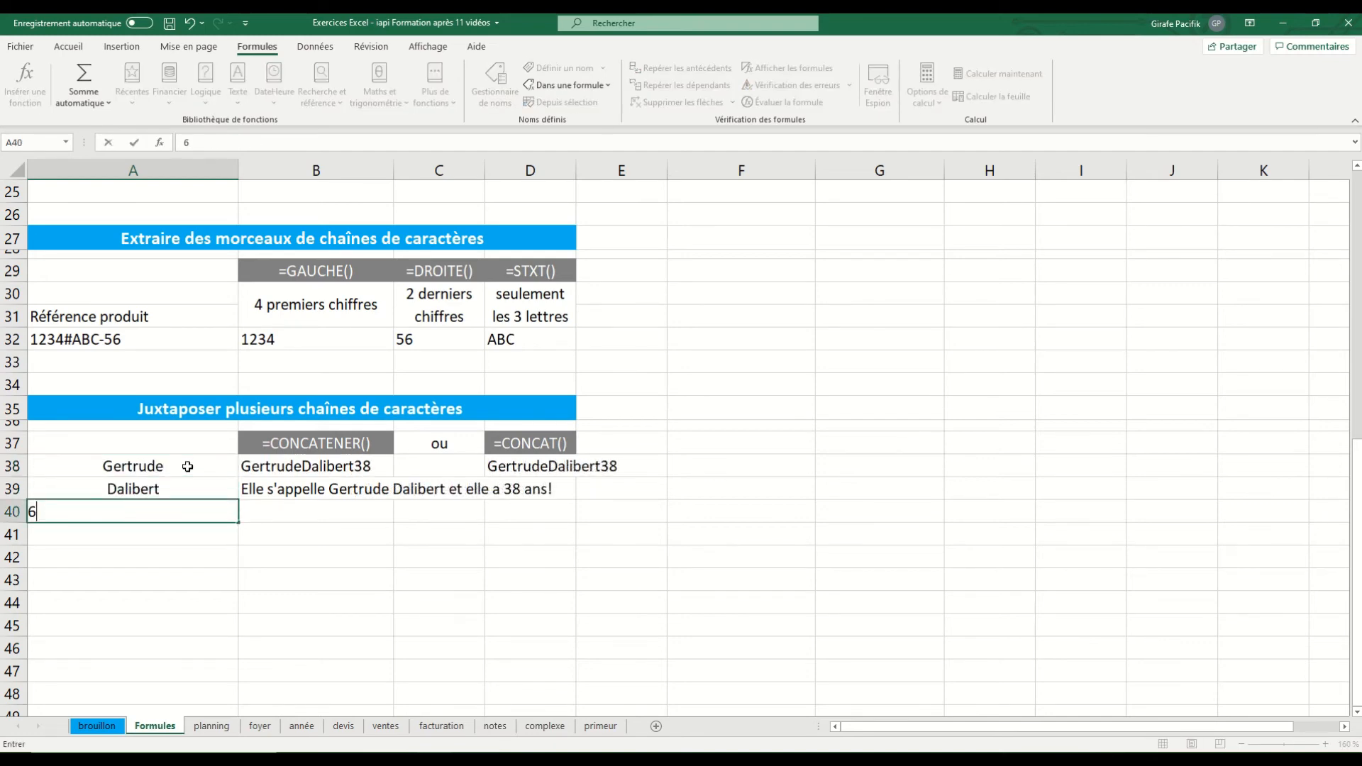
key(Return)
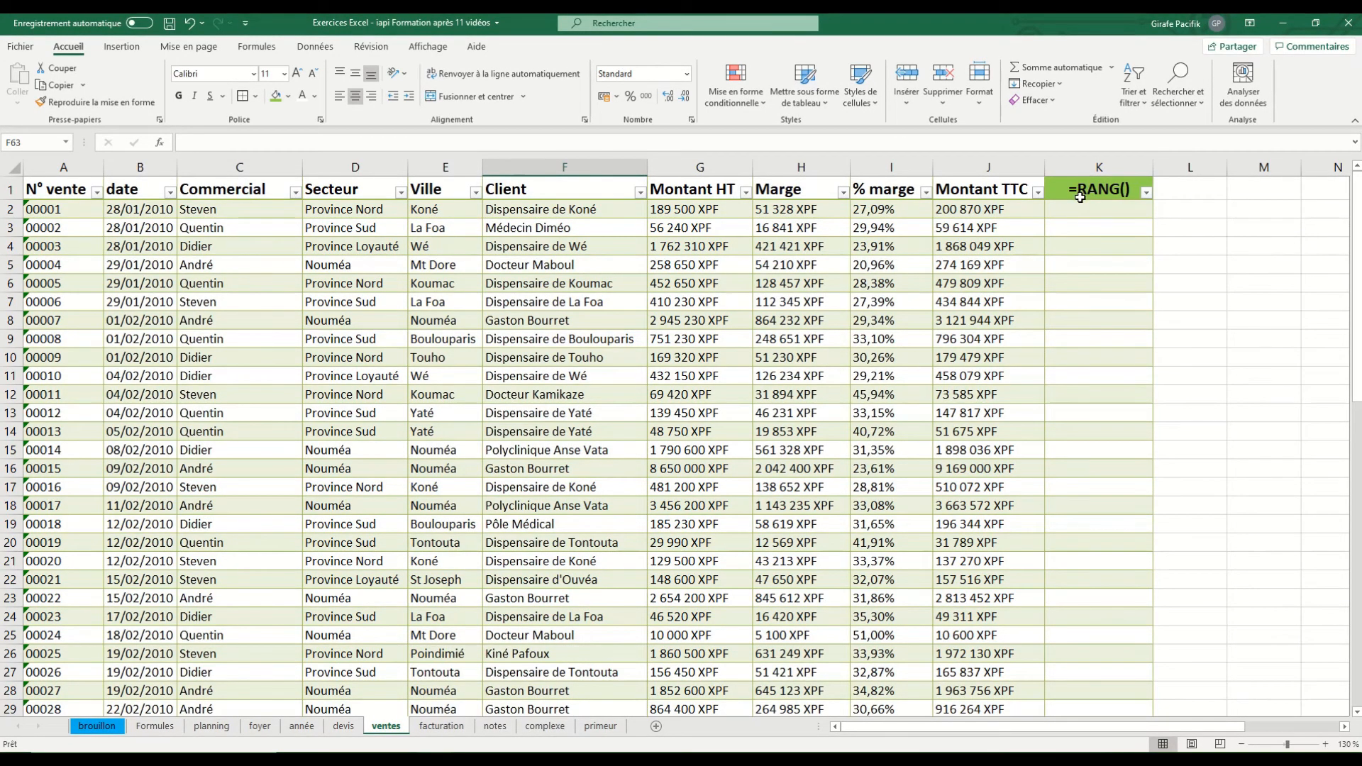
Step: Examine the Montant TTC column of the ventes sheet from its first row down to the total row
click(1030, 210)
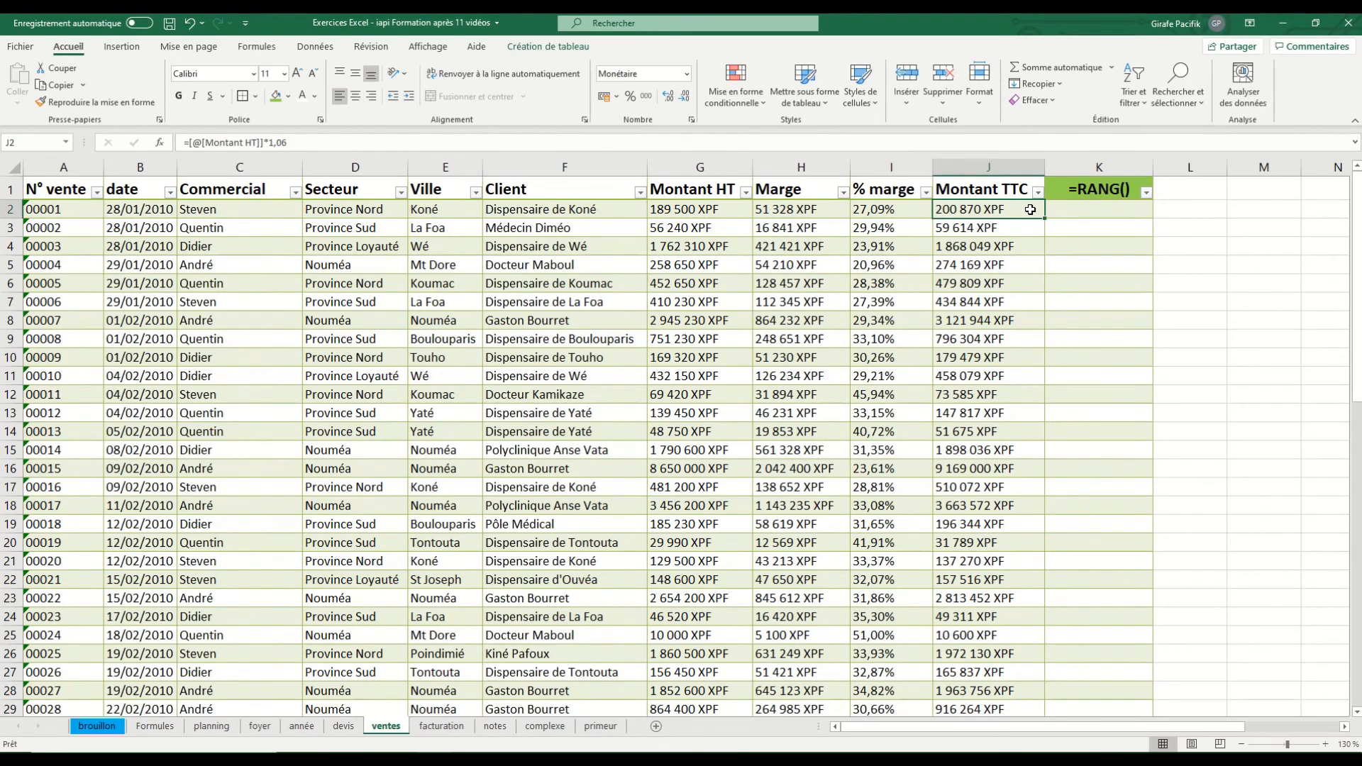
scroll(988, 334, down, 14)
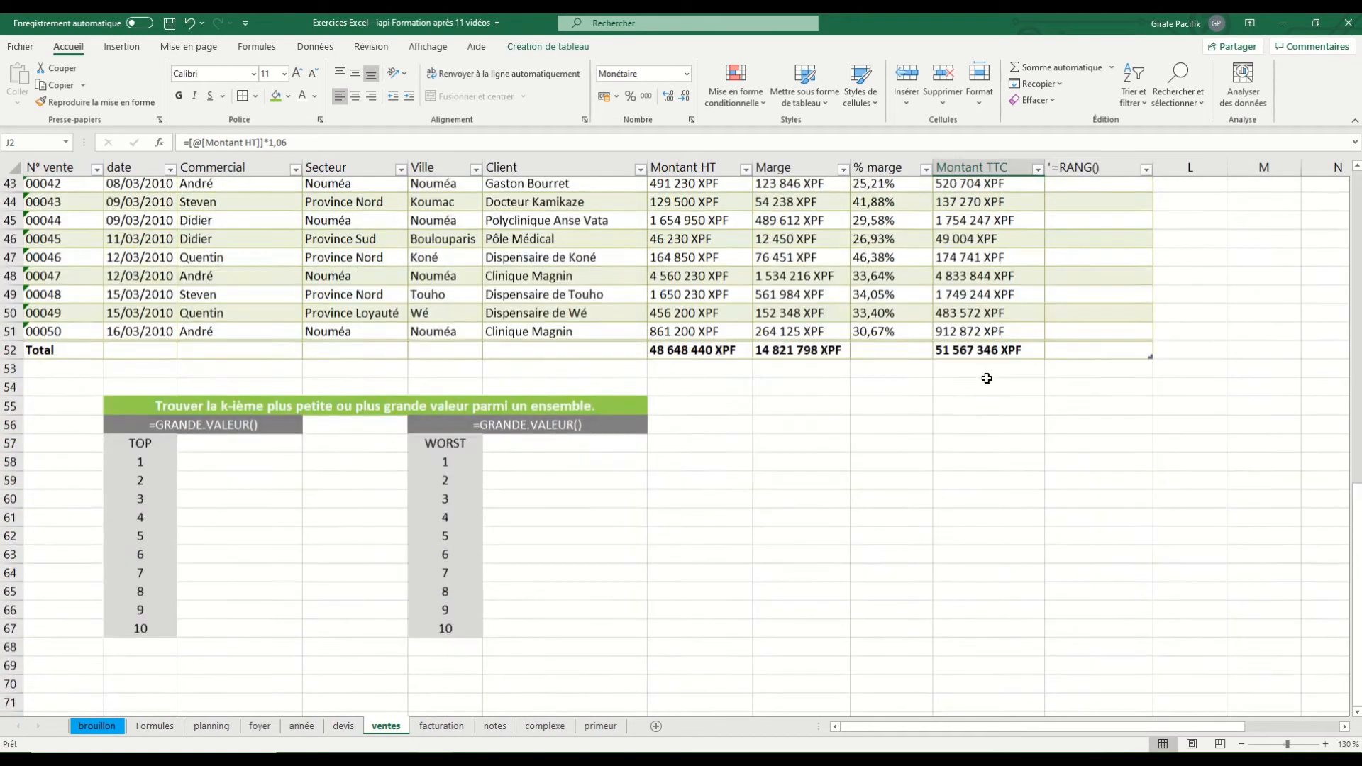
scroll(987, 378, up, 14)
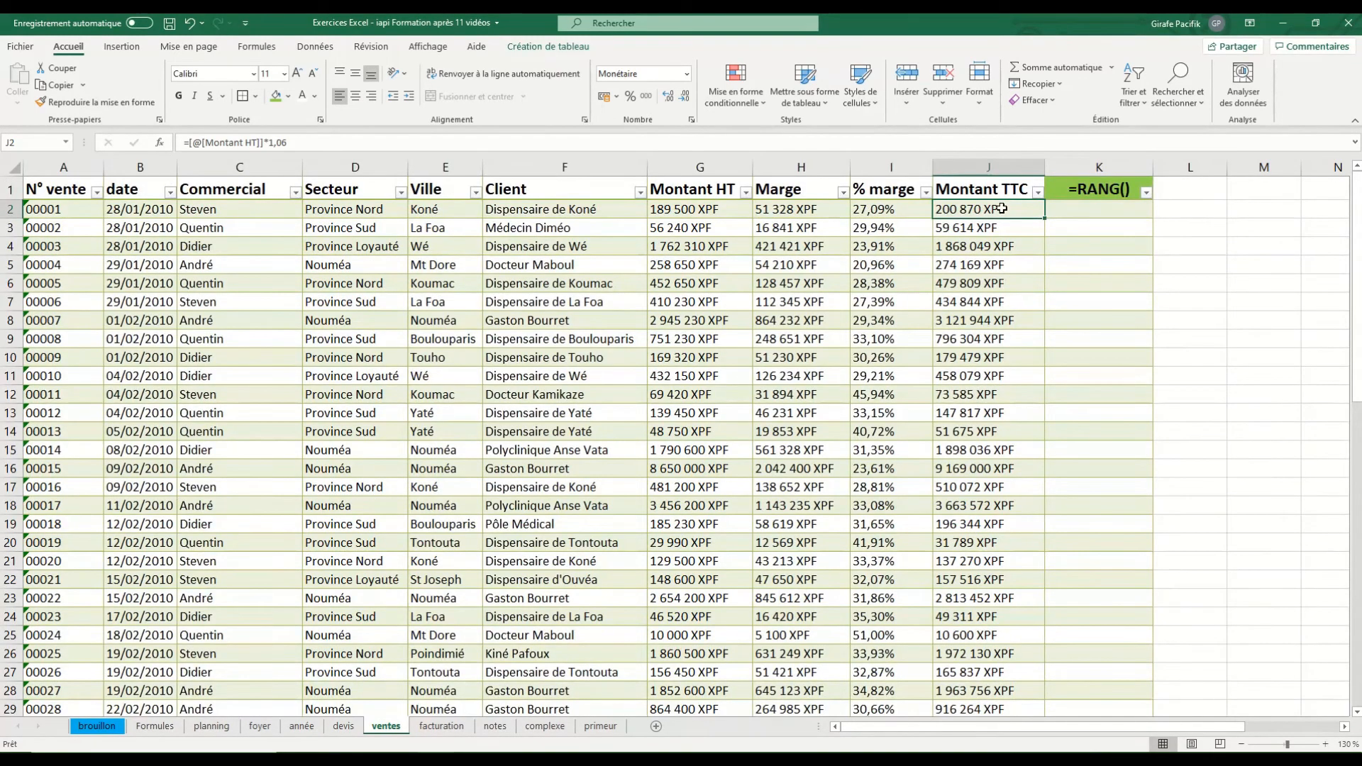
Step: Start a RANG formula in K2 with the row's Montant TTC value as the number to rank
scroll(1000, 289, down, 14)
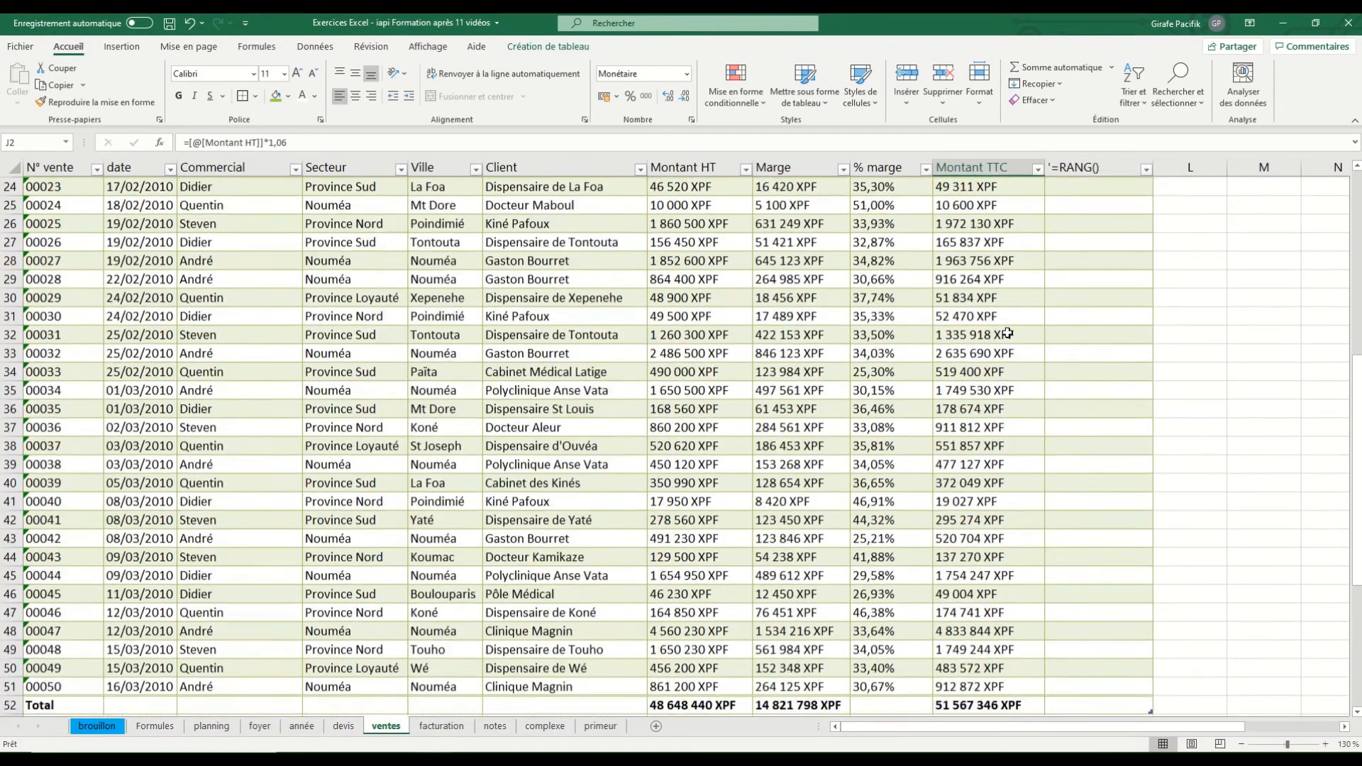
scroll(1025, 440, up, 14)
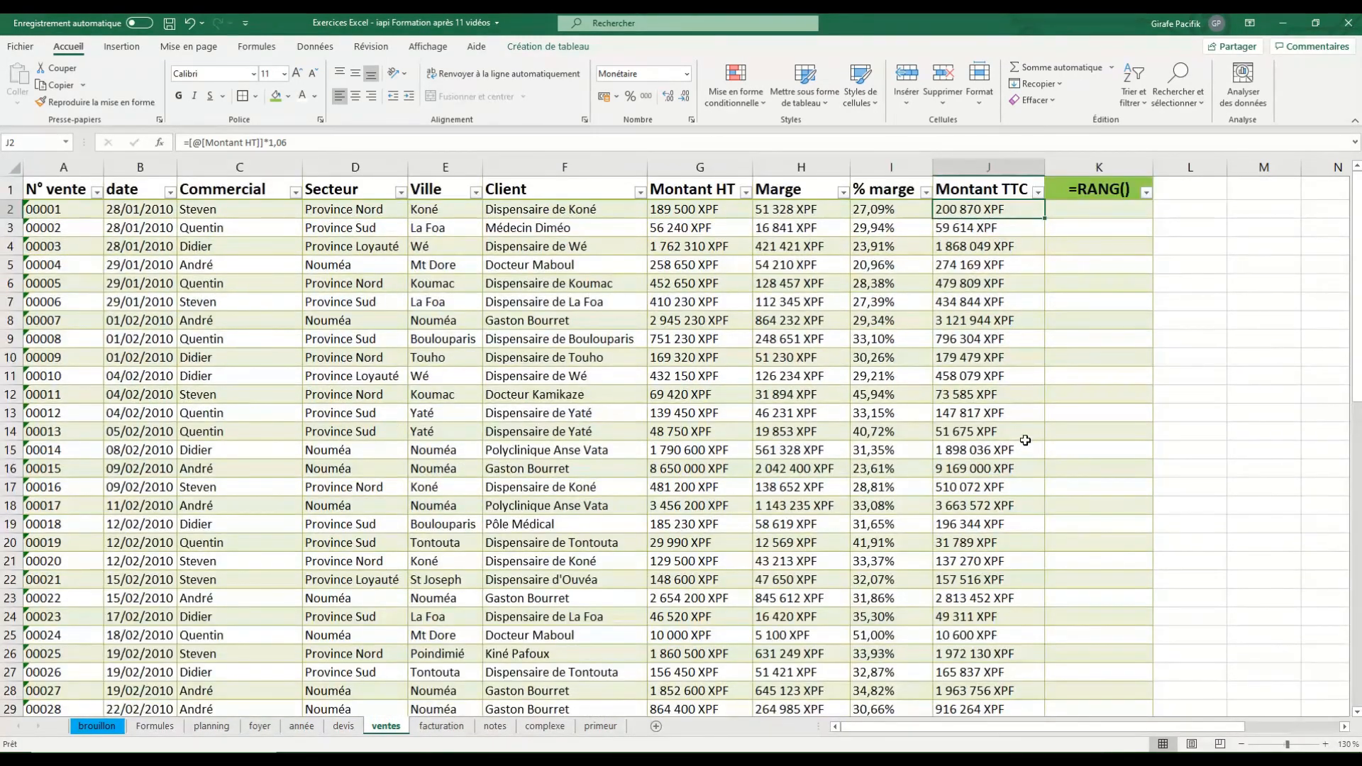
click(1093, 210)
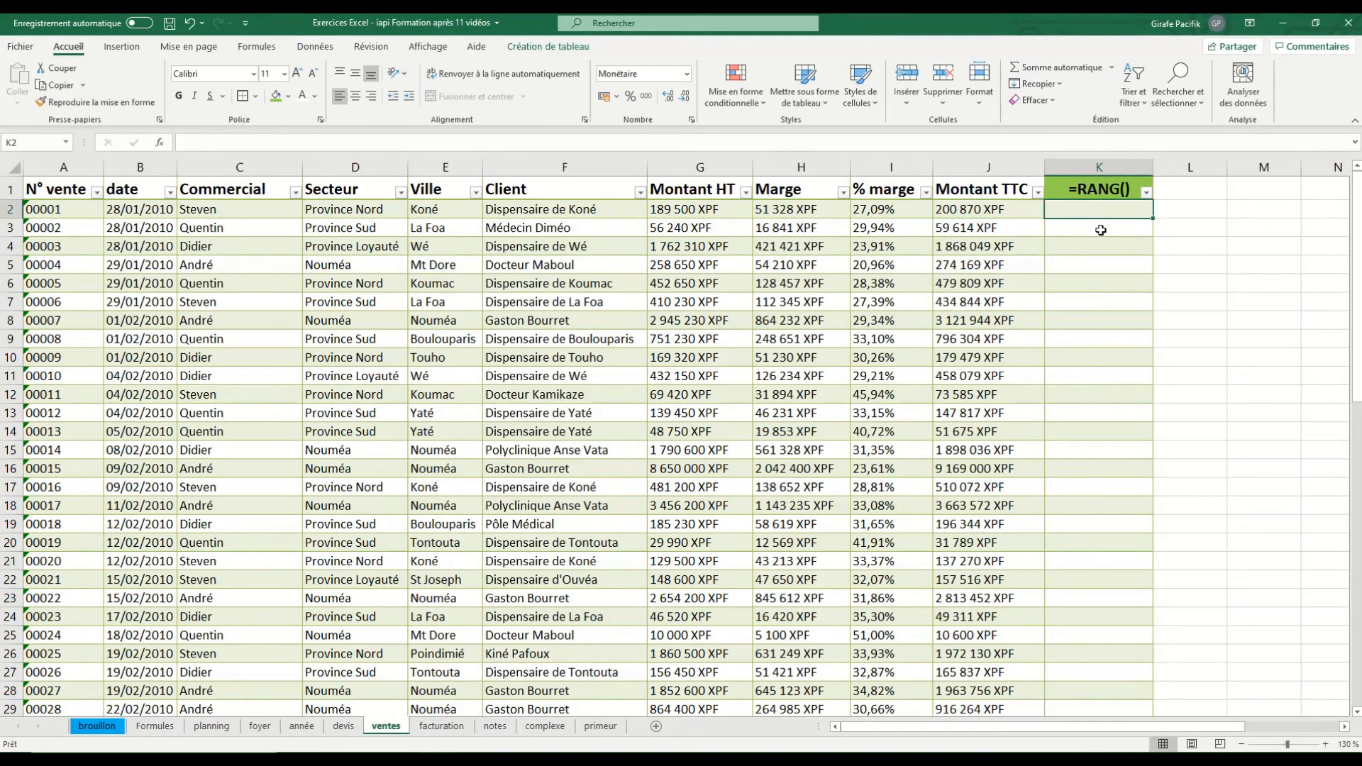
text(=rang)
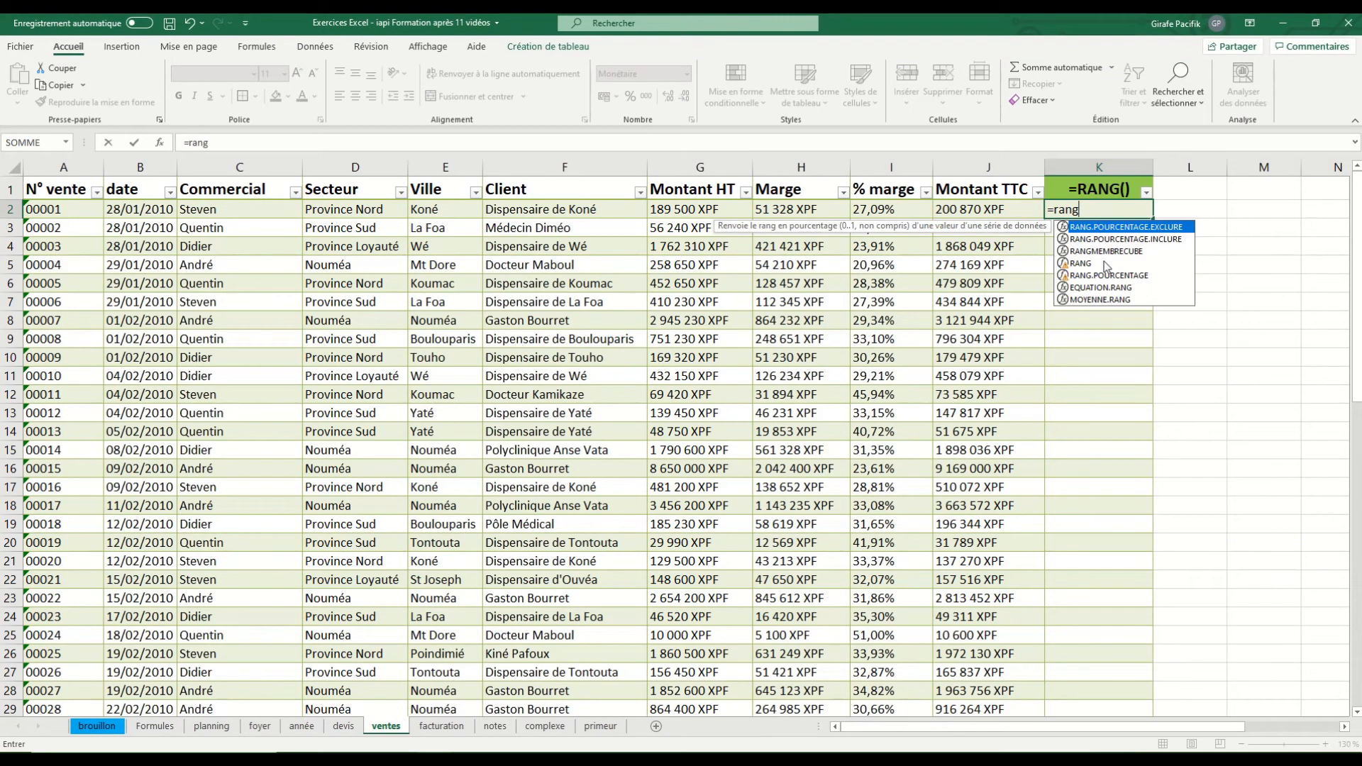
click(1104, 264)
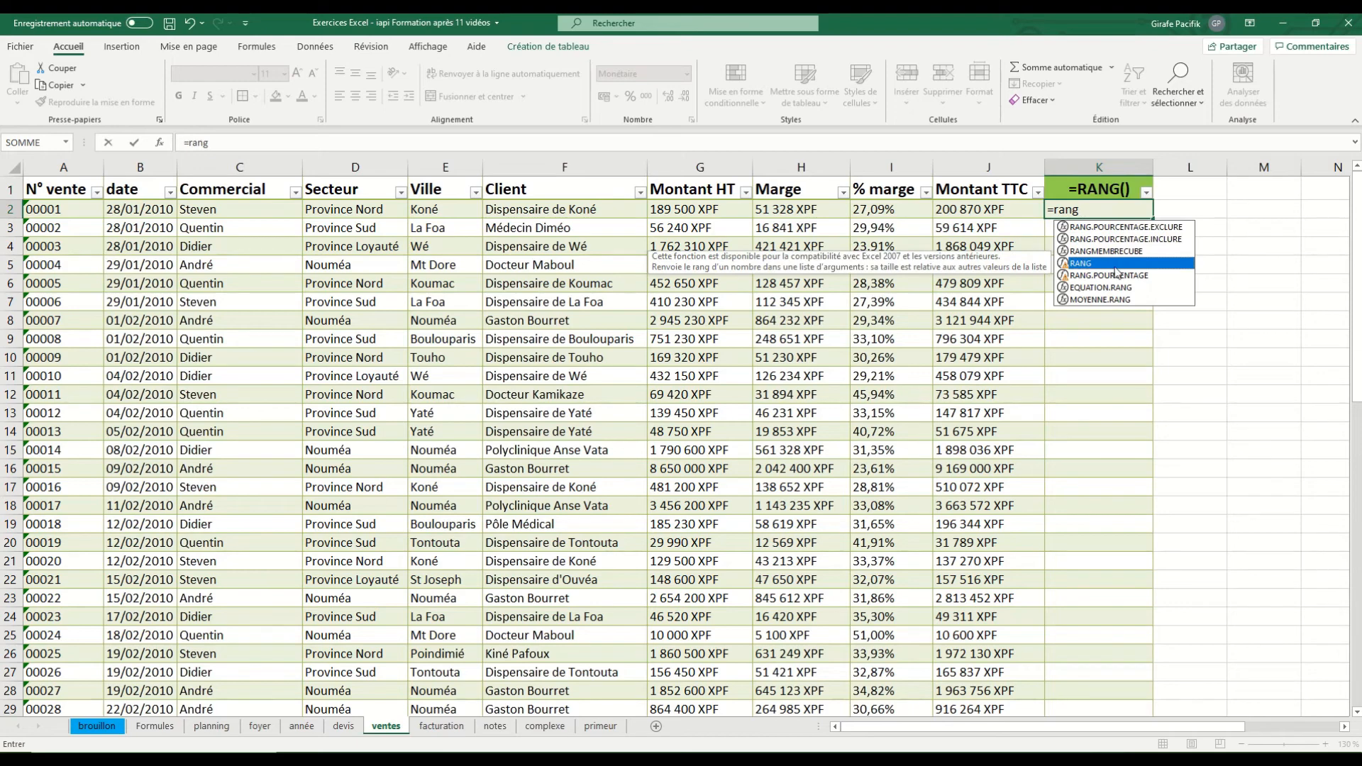
key(Tab)
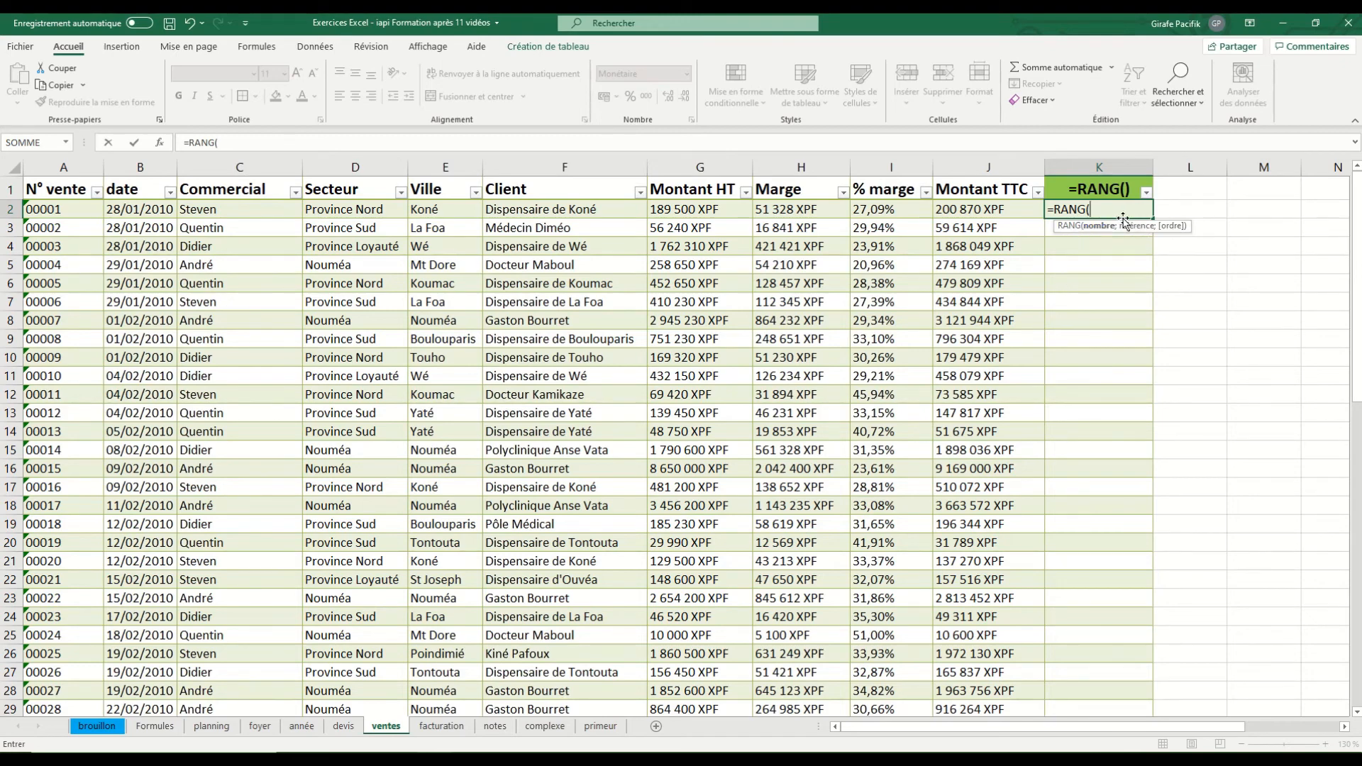
click(1007, 209)
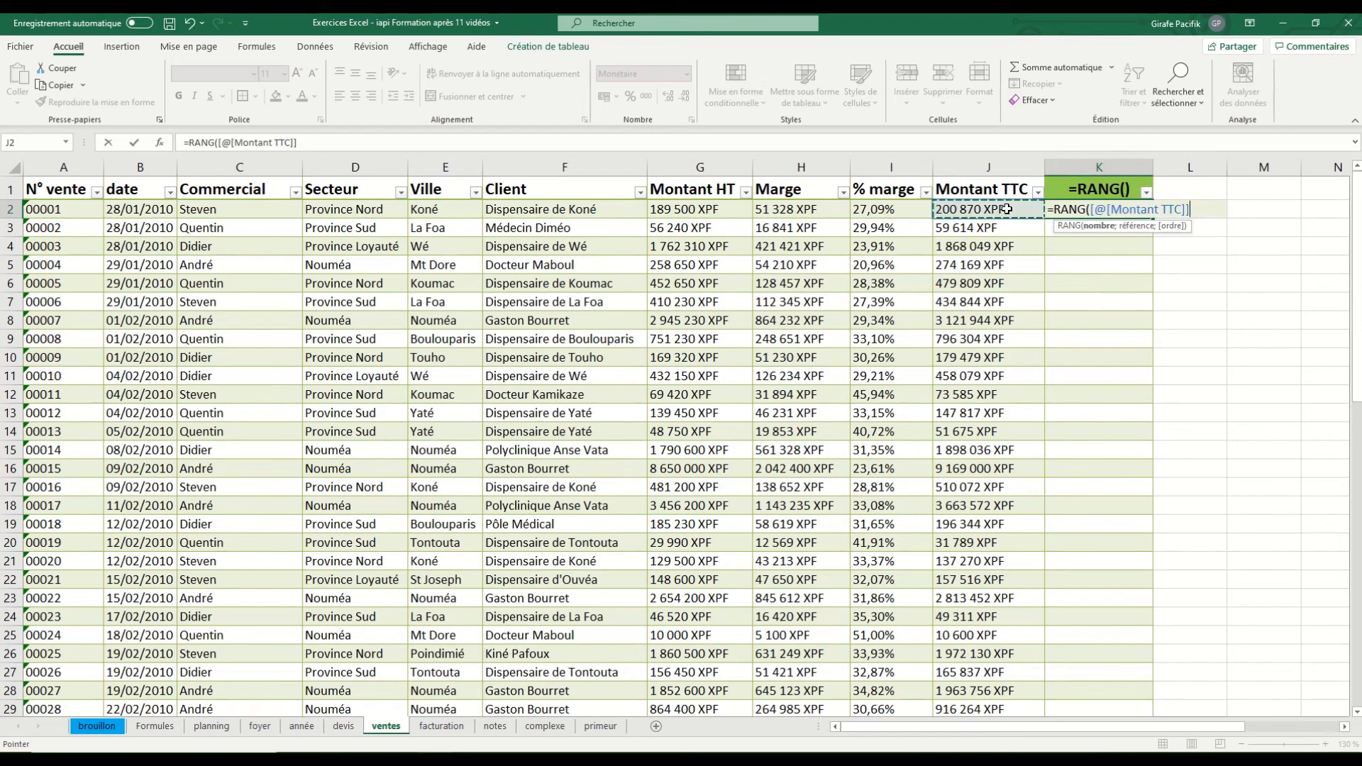
text(;)
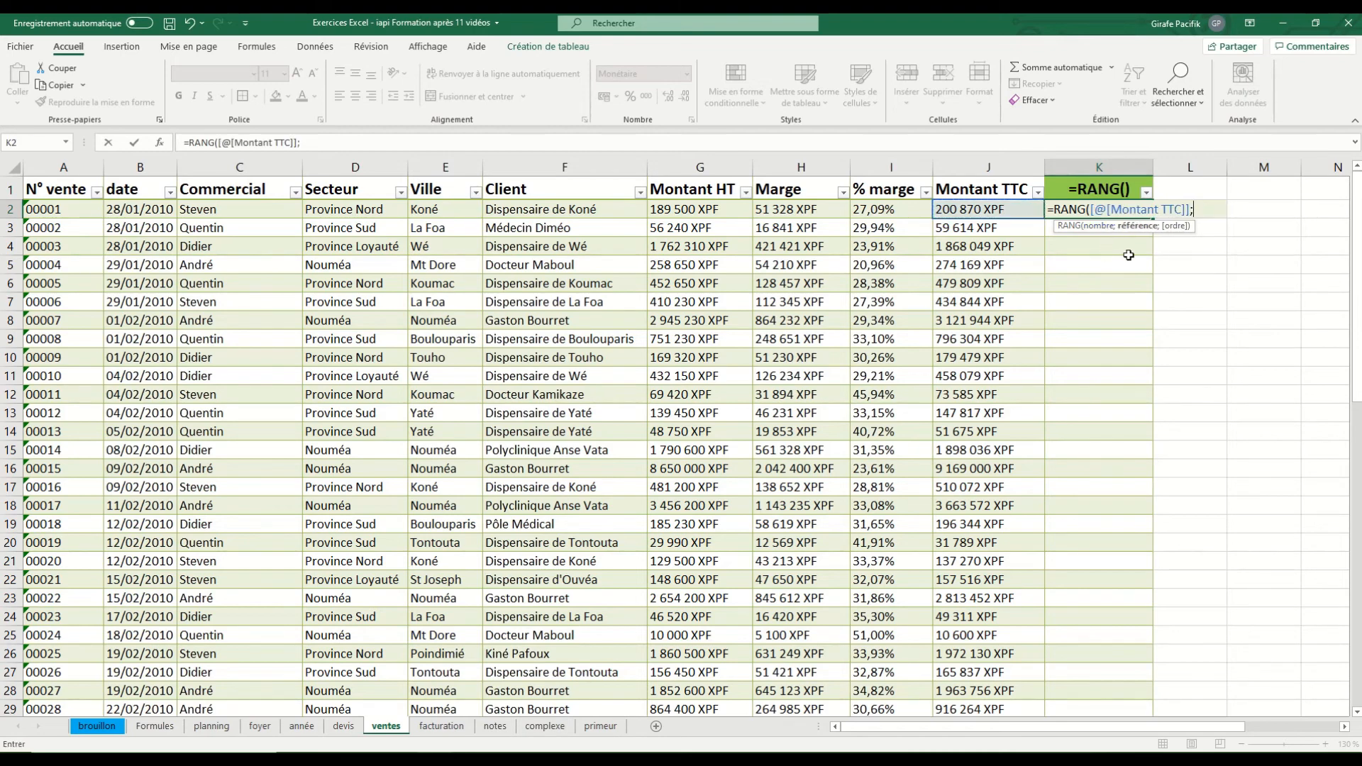
Step: Complete the K2 RANG formula with the whole Montant TTC column as reference and 0 for descending order
drag(1011, 211, 1013, 692)
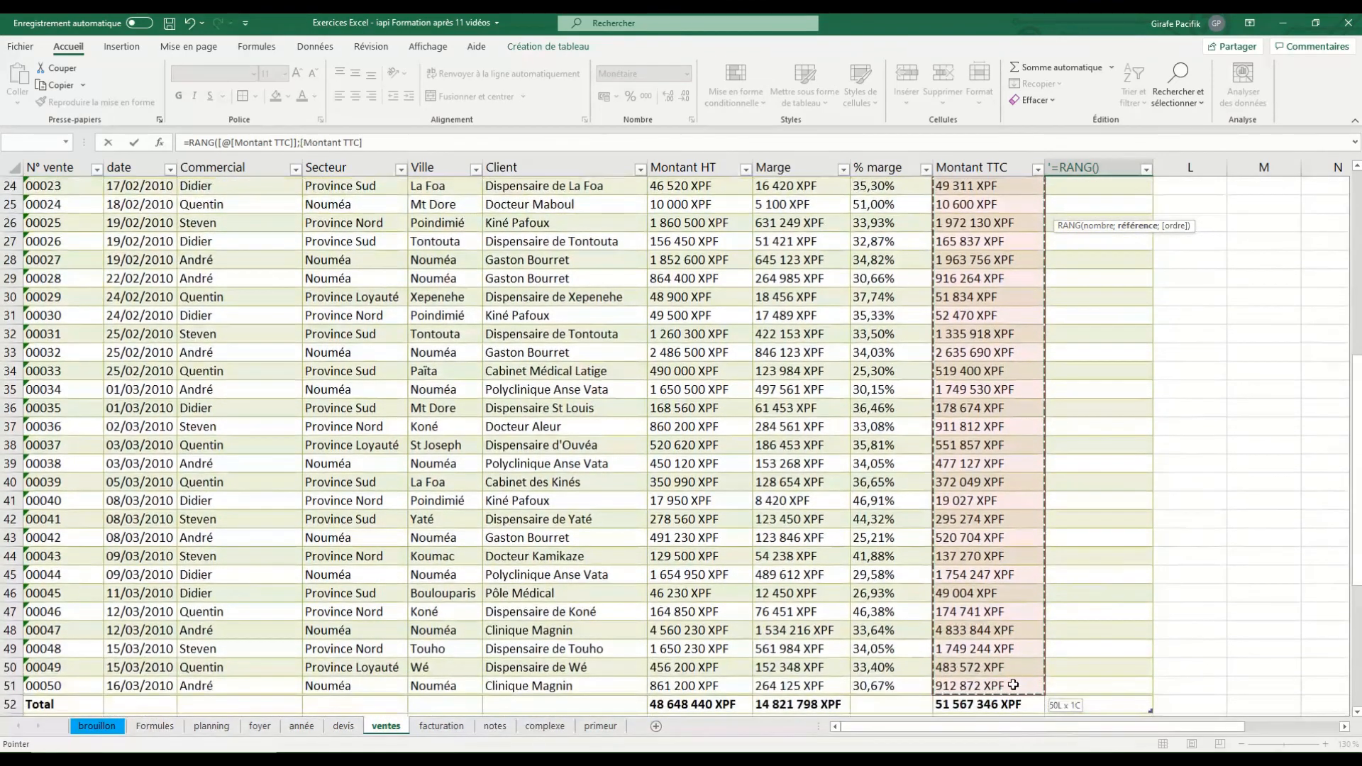
scroll(1159, 346, up, 8)
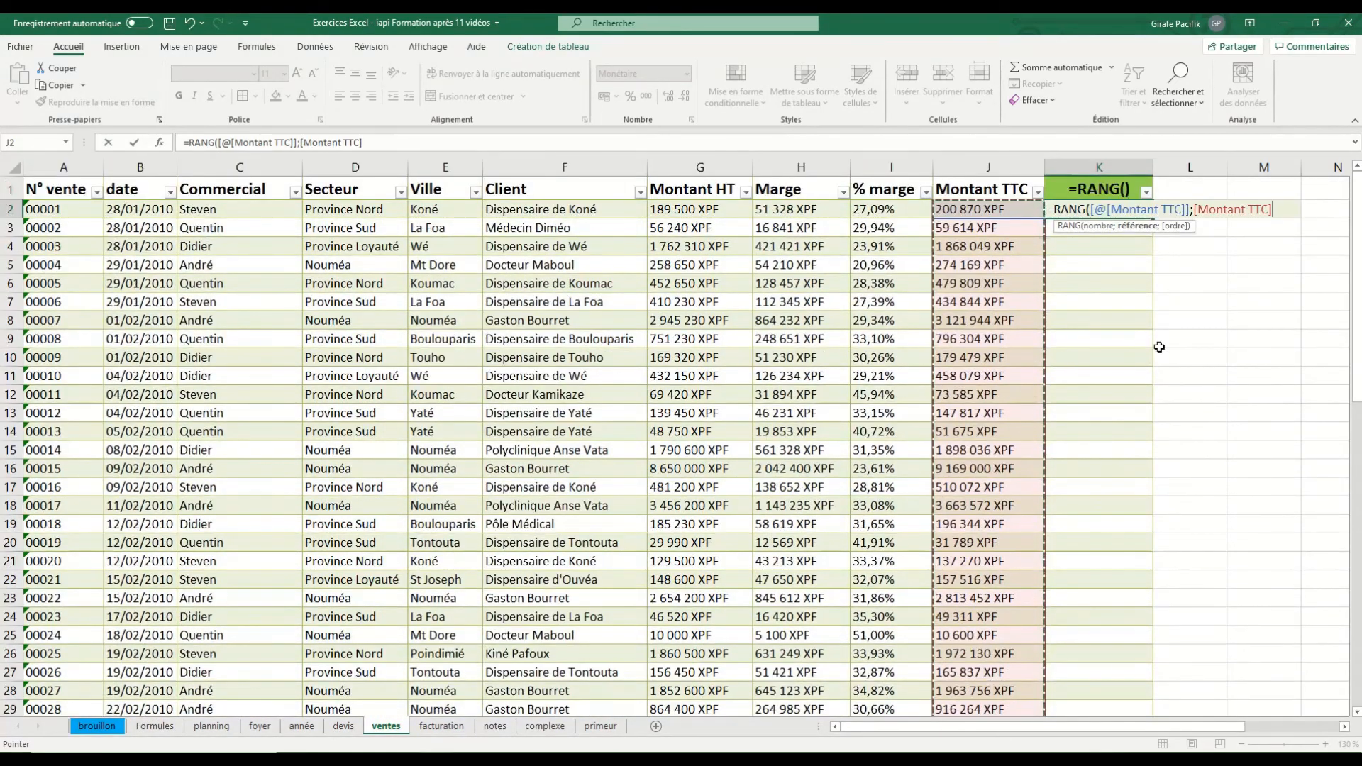
text(;)
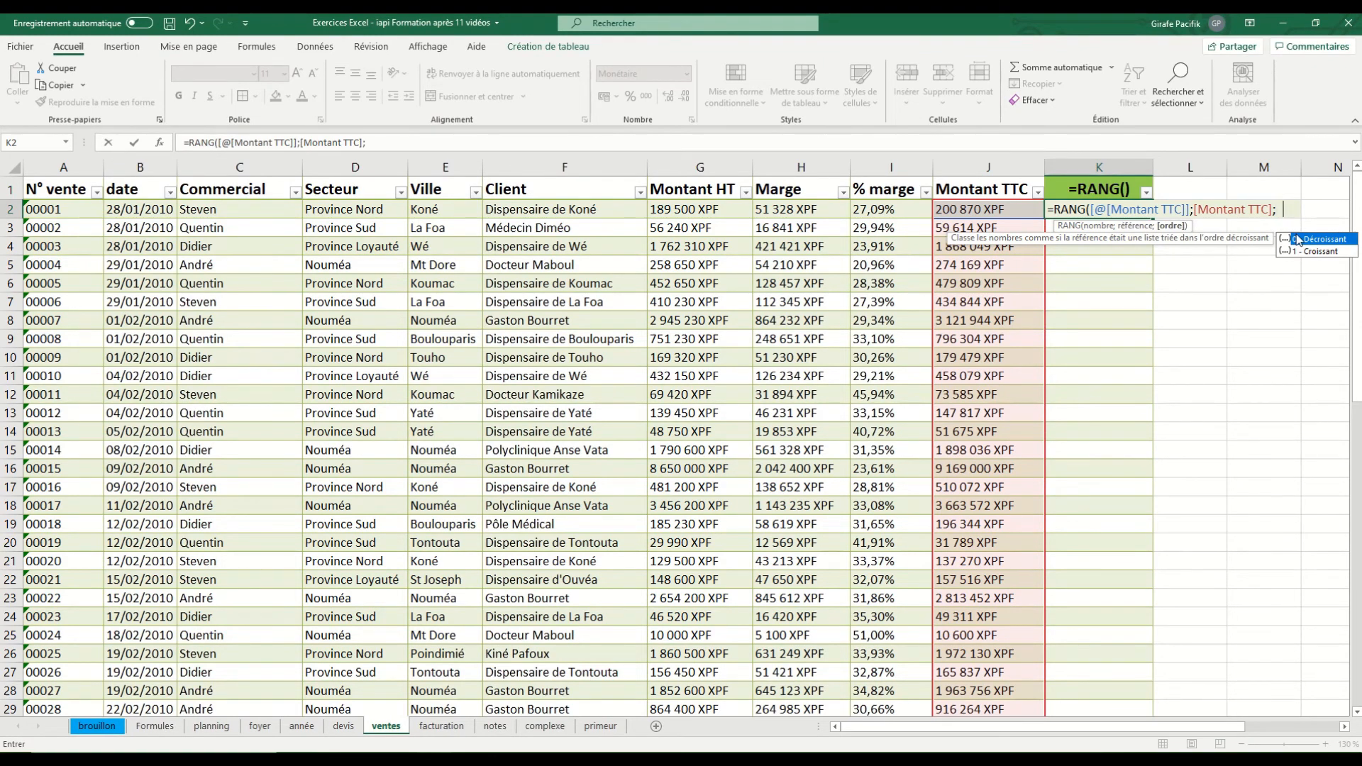
text(0))
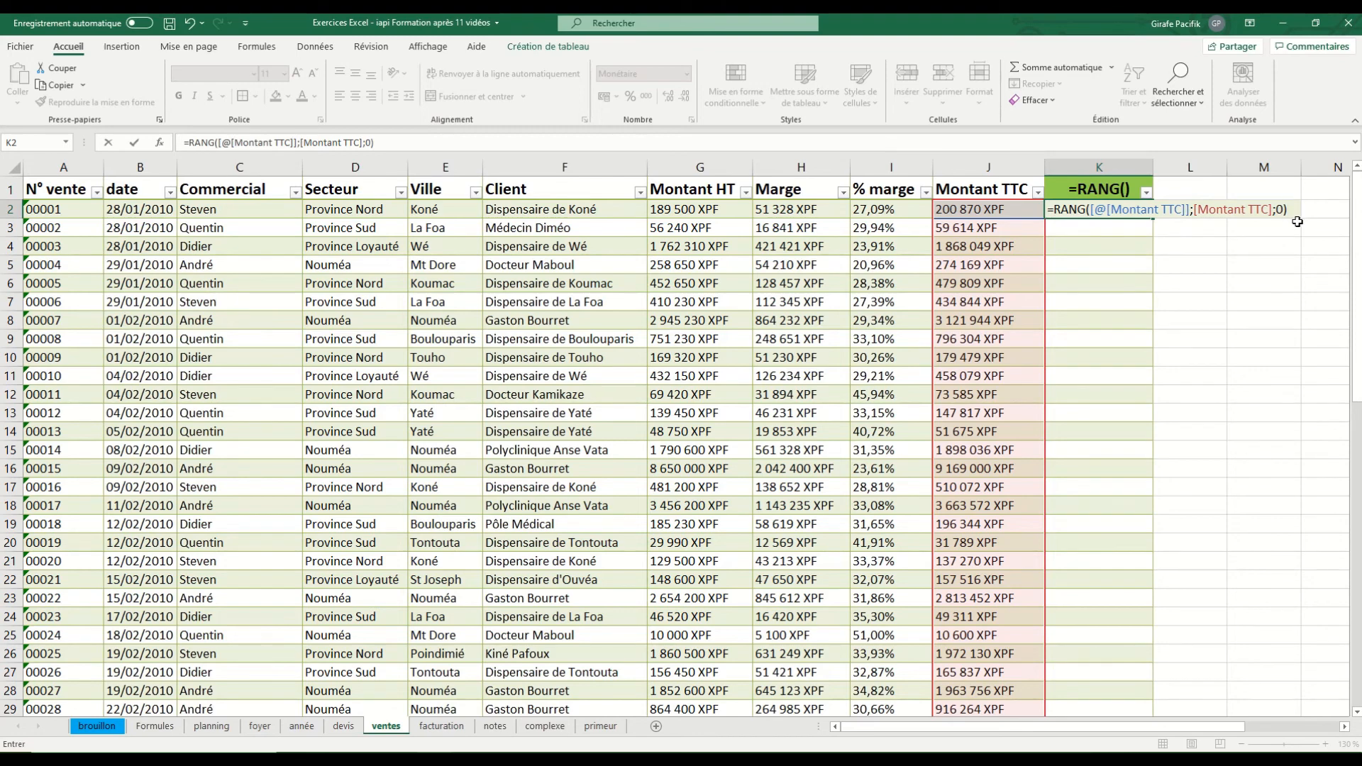
key(Return)
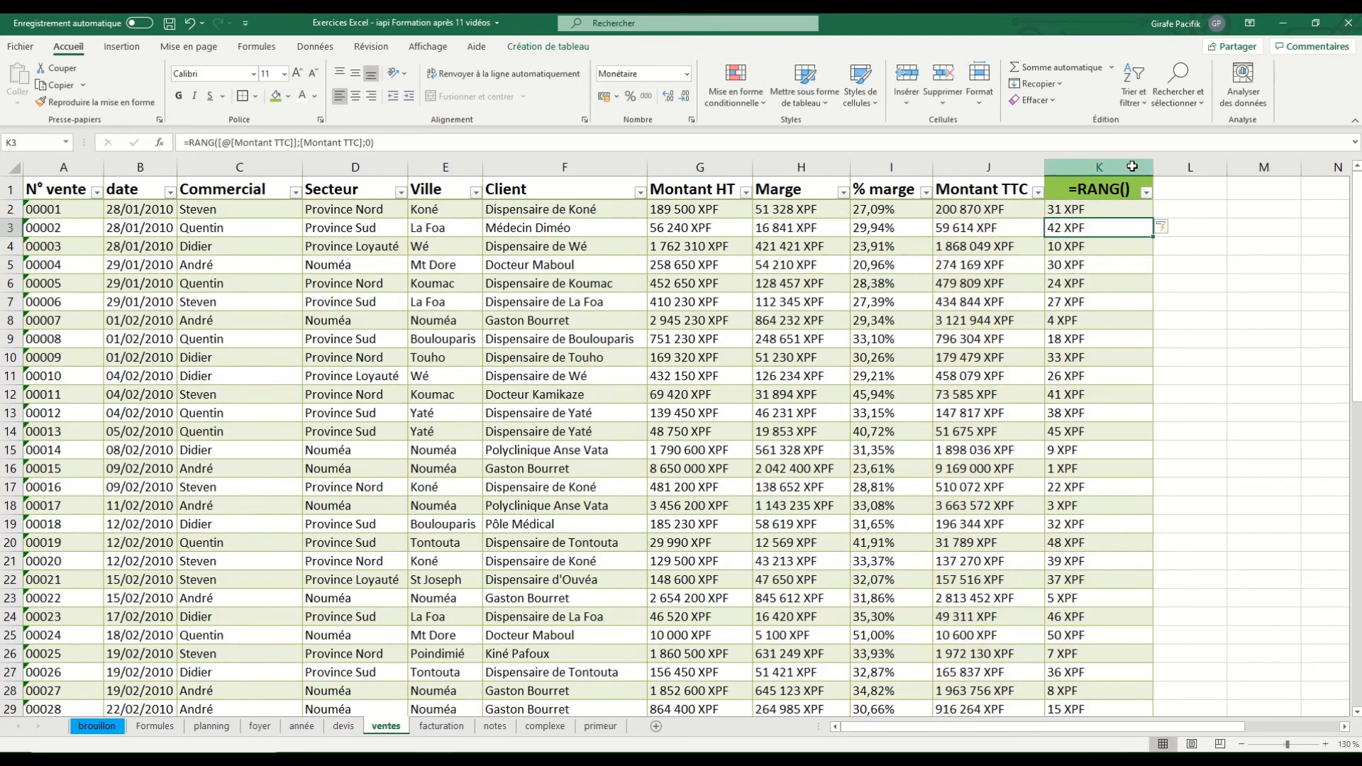
Step: Set the number format of column K to Standard
click(1130, 167)
click(686, 74)
click(672, 92)
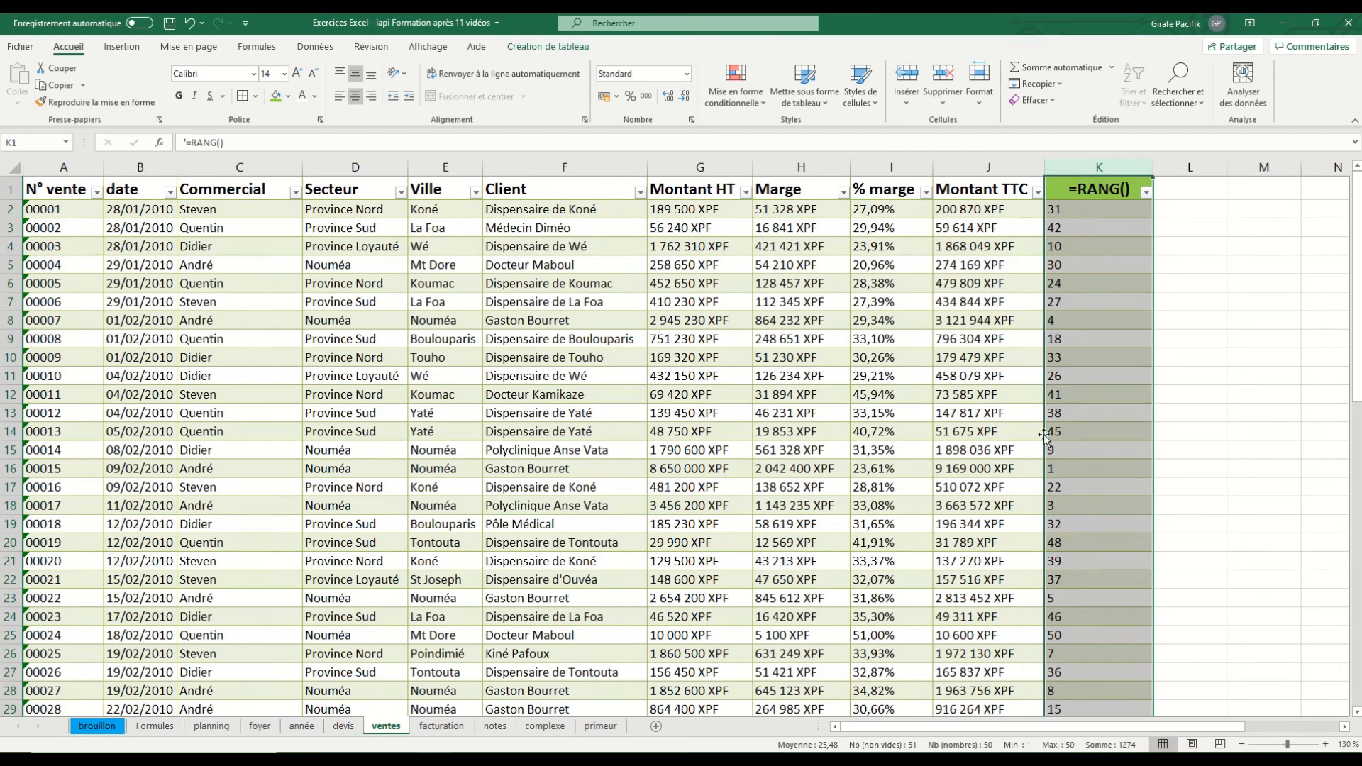
Step: Check the rank of the sale in row 16 and sort the sales table by the rank column in ascending order
drag(1026, 466, 1064, 468)
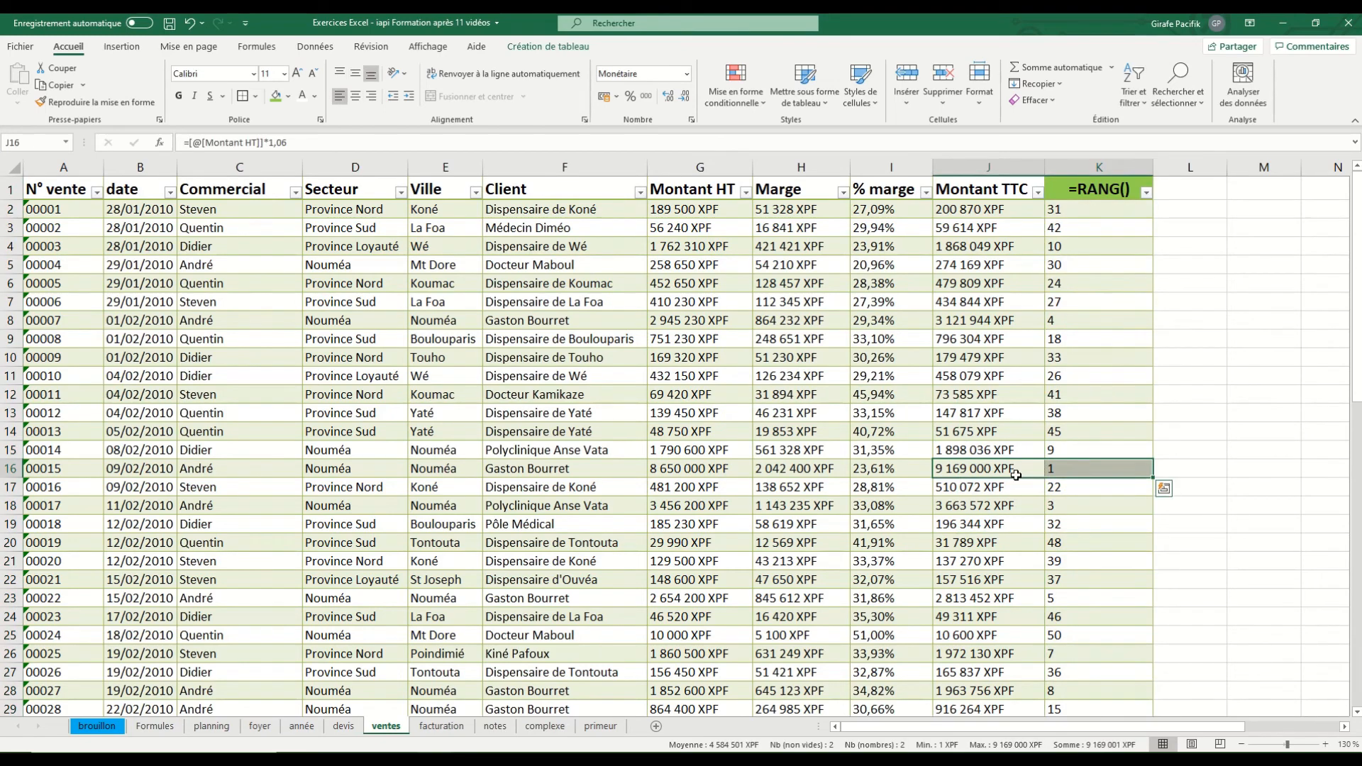
click(1144, 194)
click(1079, 211)
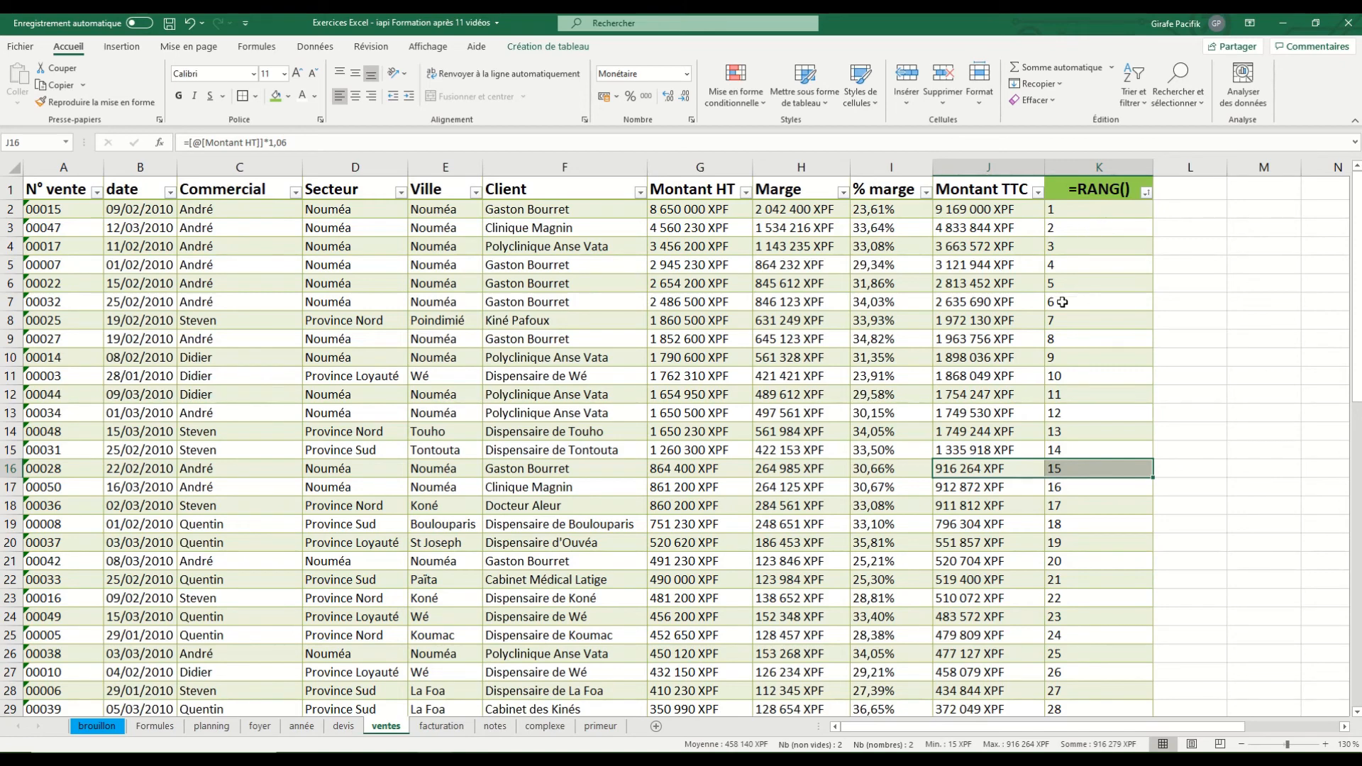
Step: Change the function name in the header above the WORST list, E56, to =PETITE.VALEUR()
scroll(1063, 300, down, 16)
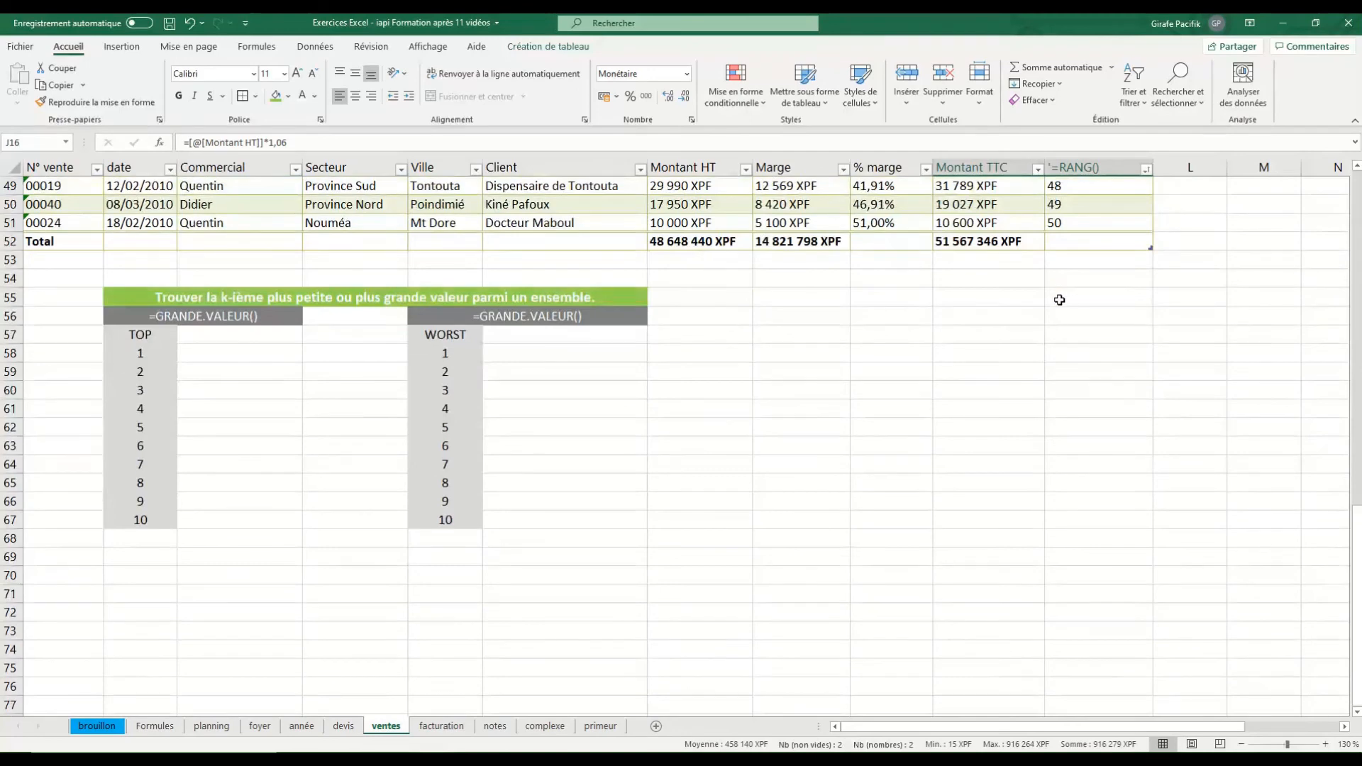
click(256, 335)
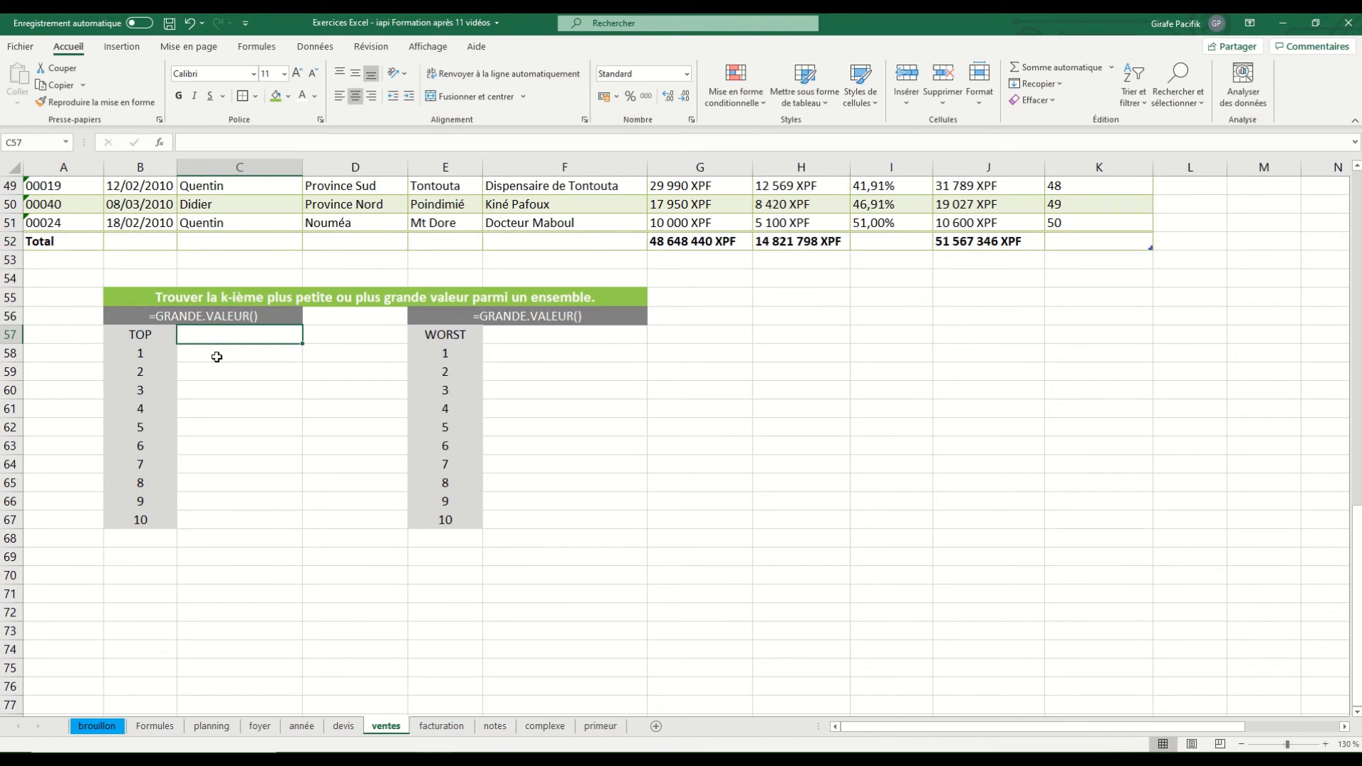
click(513, 353)
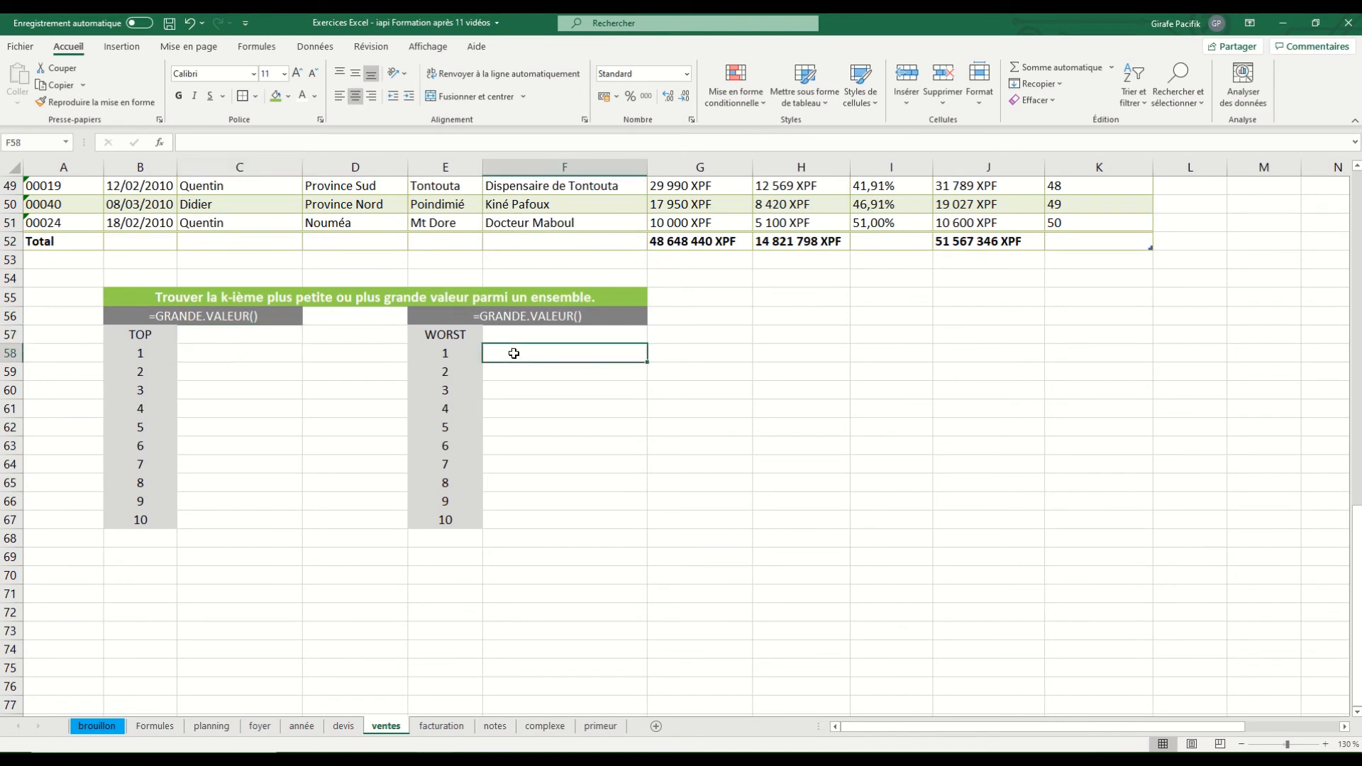
click(517, 317)
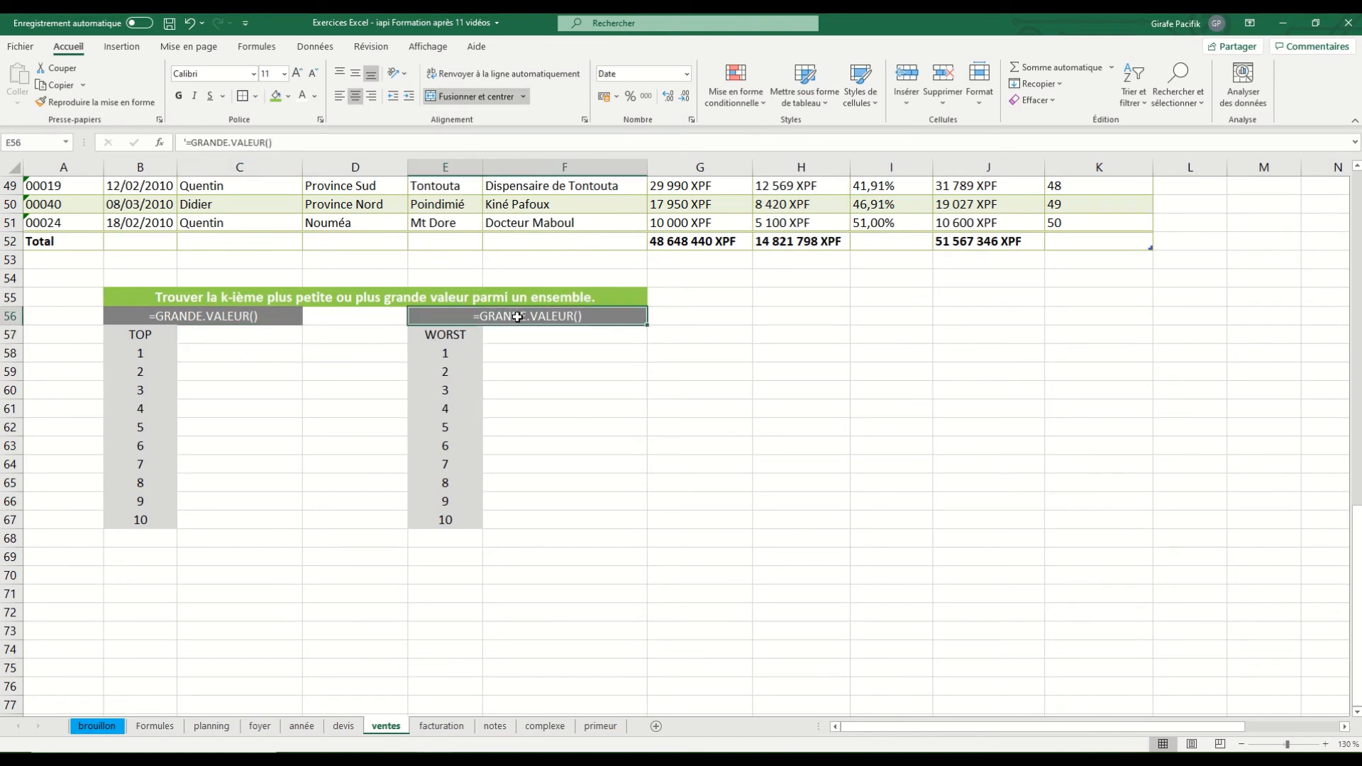
drag(226, 142, 194, 144)
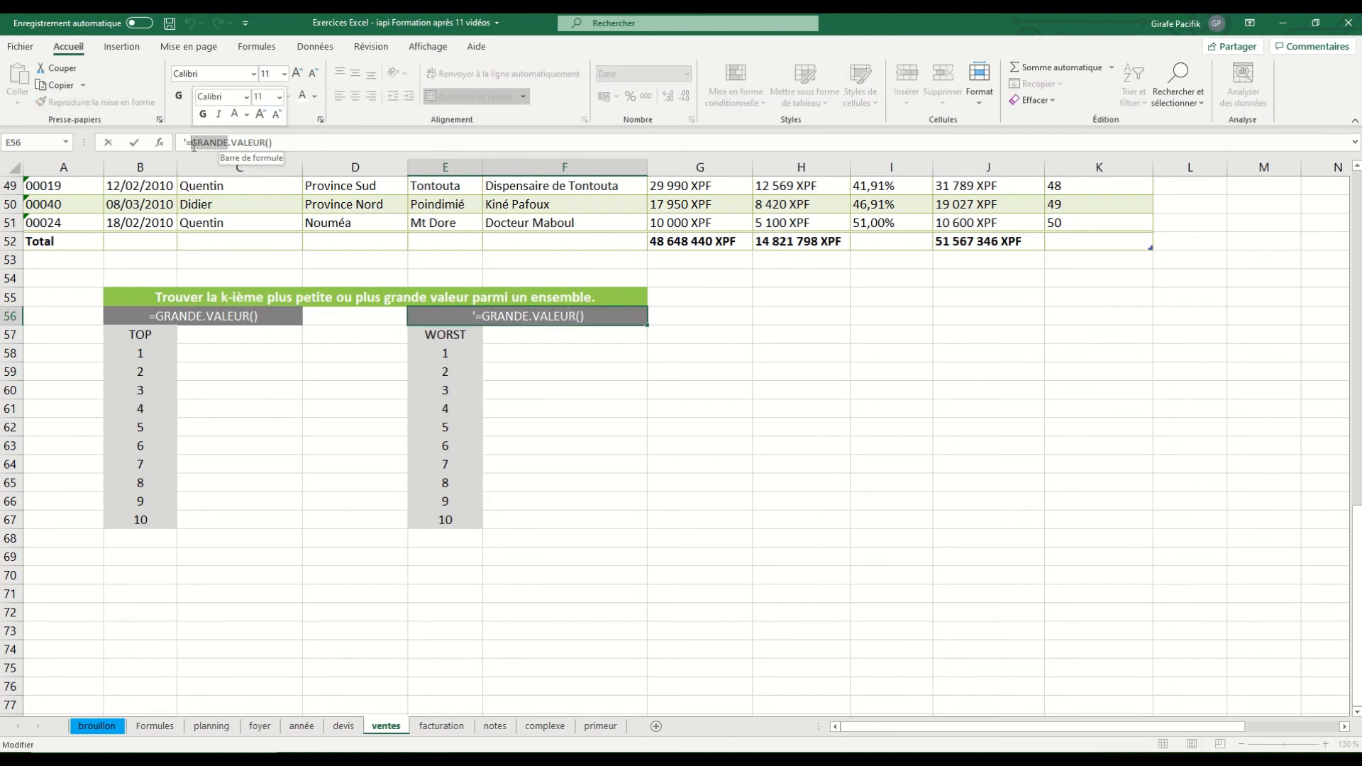
text(PETITE)
key(Return)
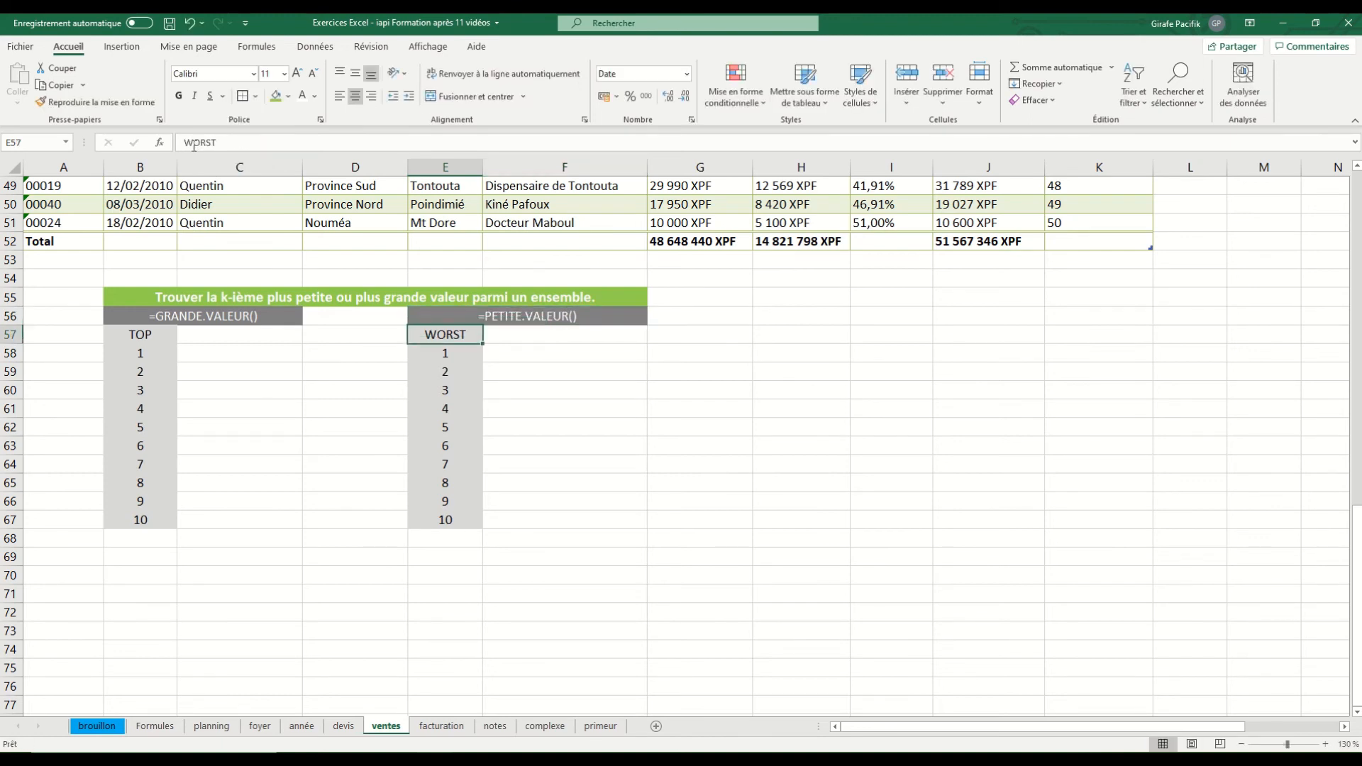
click(256, 334)
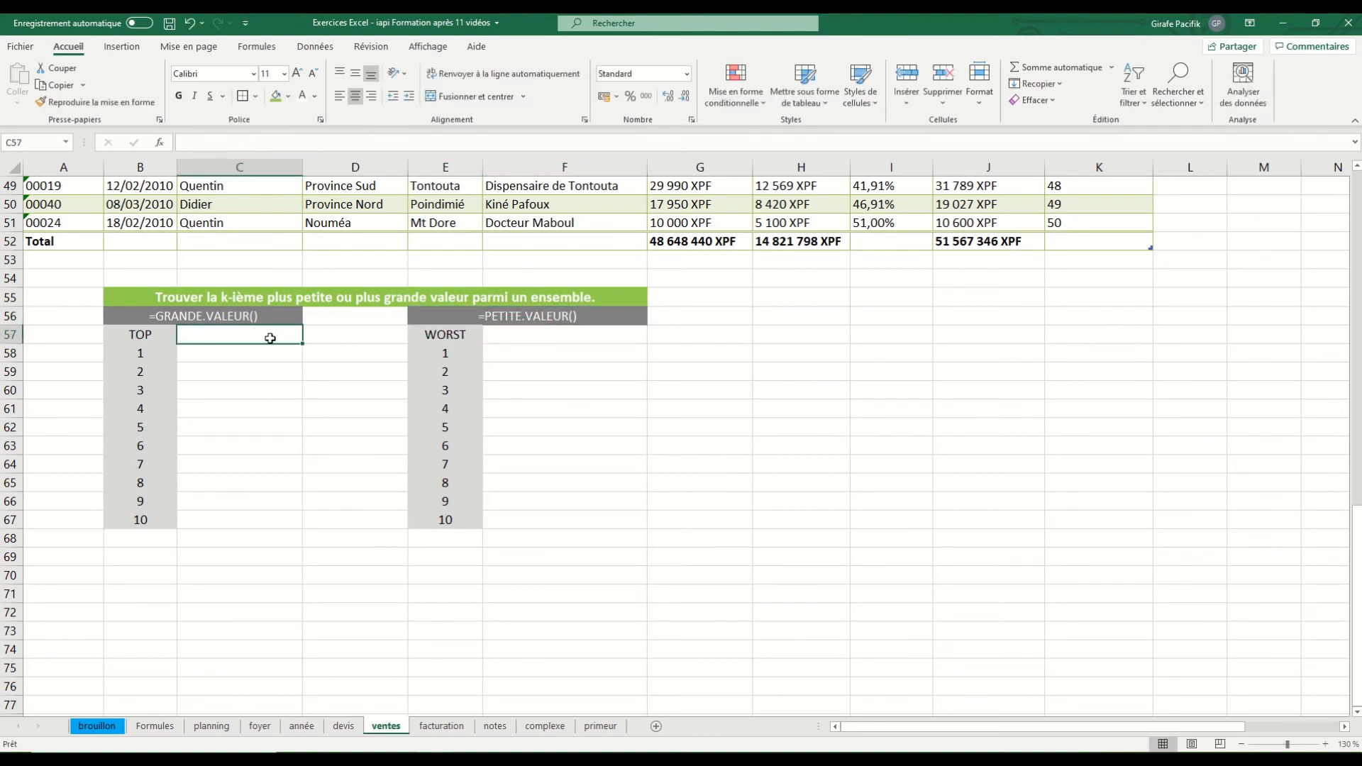
click(215, 355)
click(172, 355)
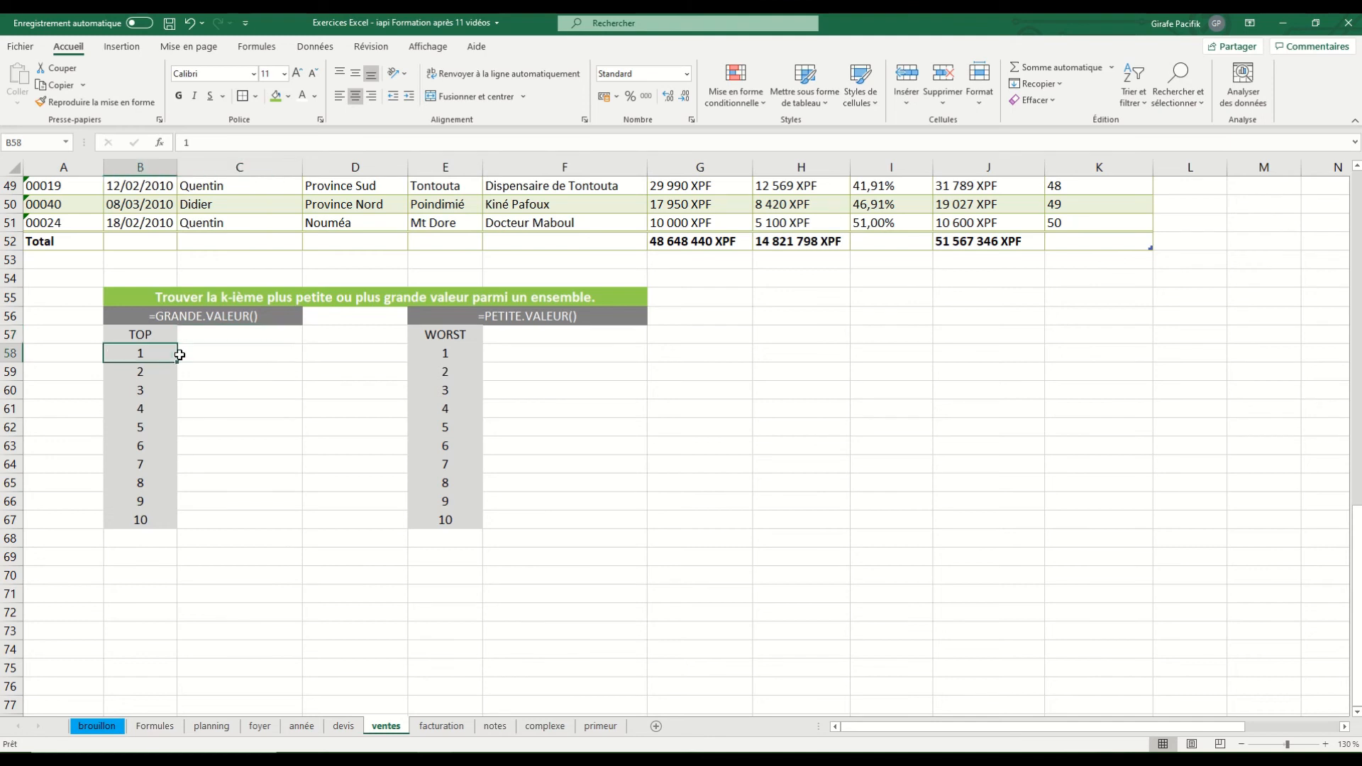
click(528, 354)
drag(476, 355, 519, 355)
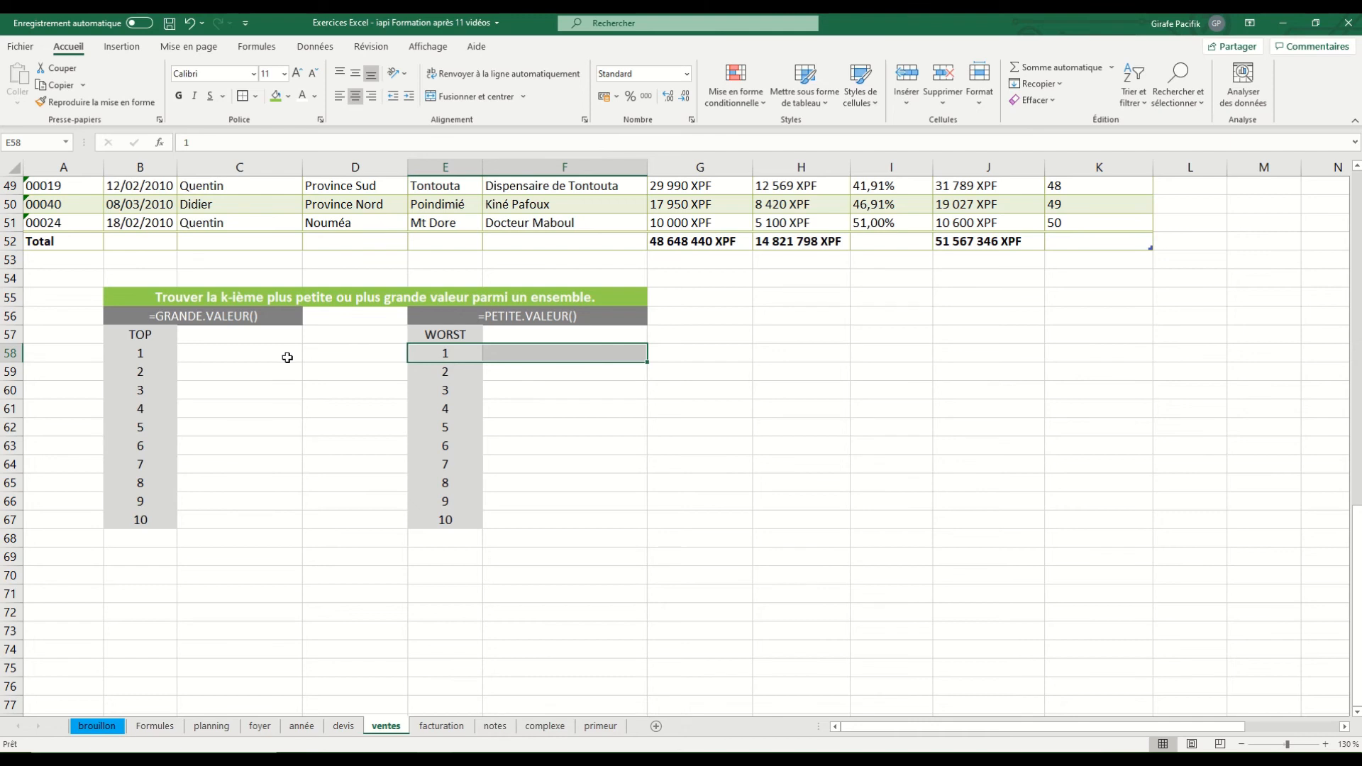
Step: Start a GRANDE.VALEUR formula in C67 with the Montant TTC column of tab_ventes as the array
click(275, 521)
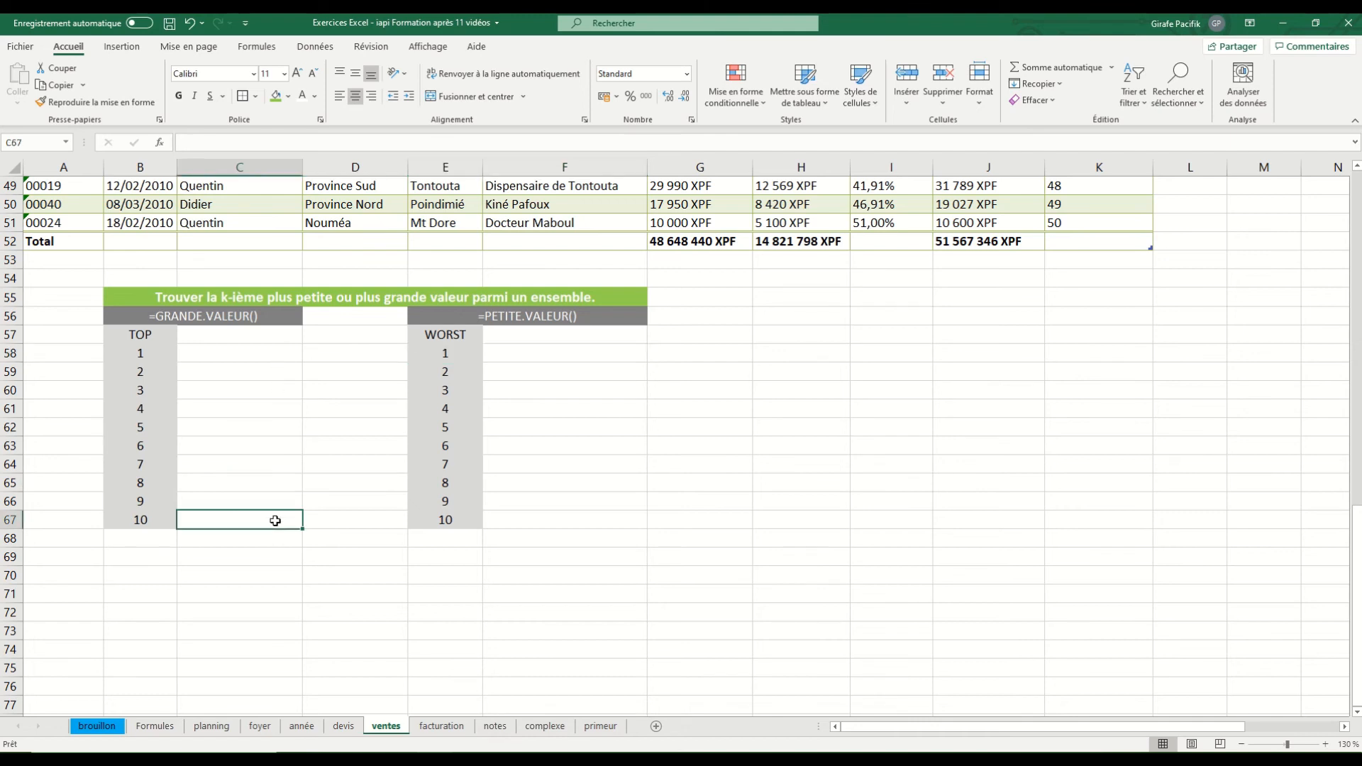
text(=)
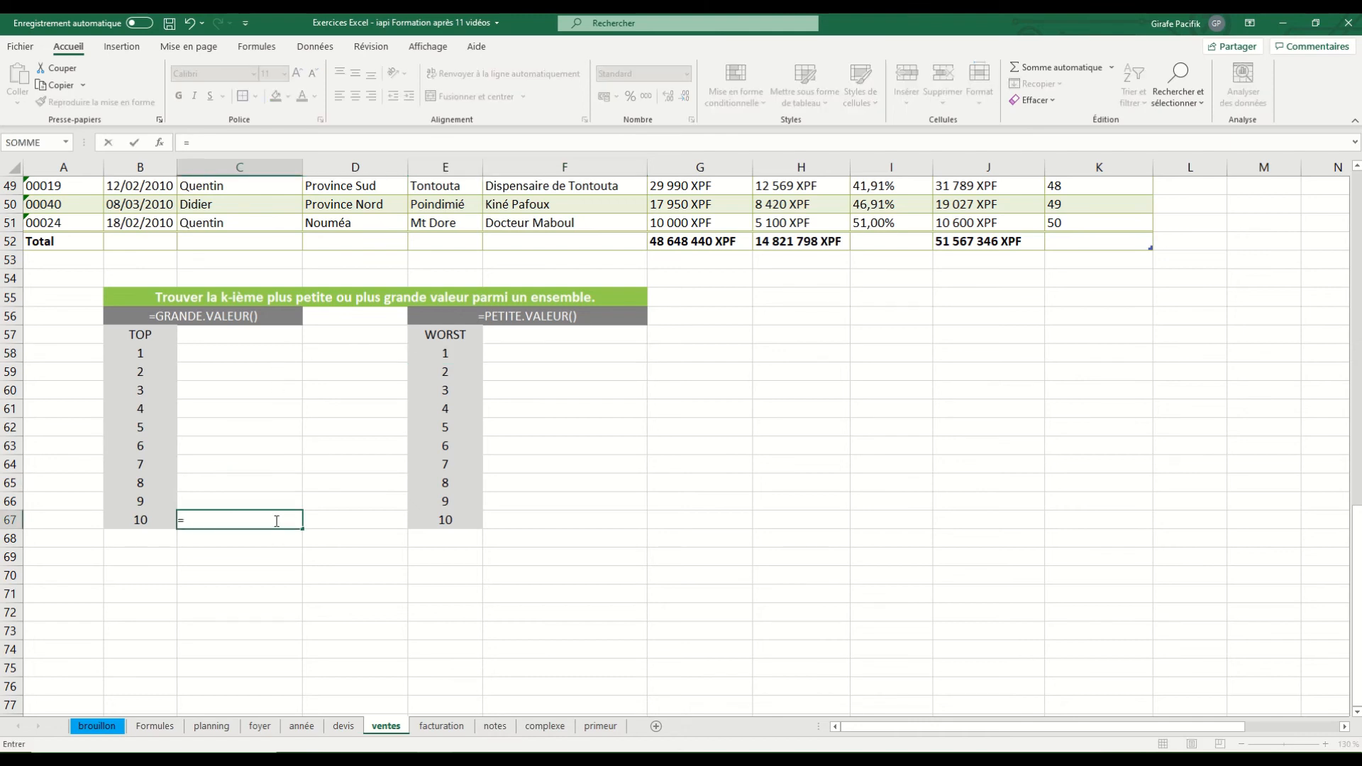
text(gr)
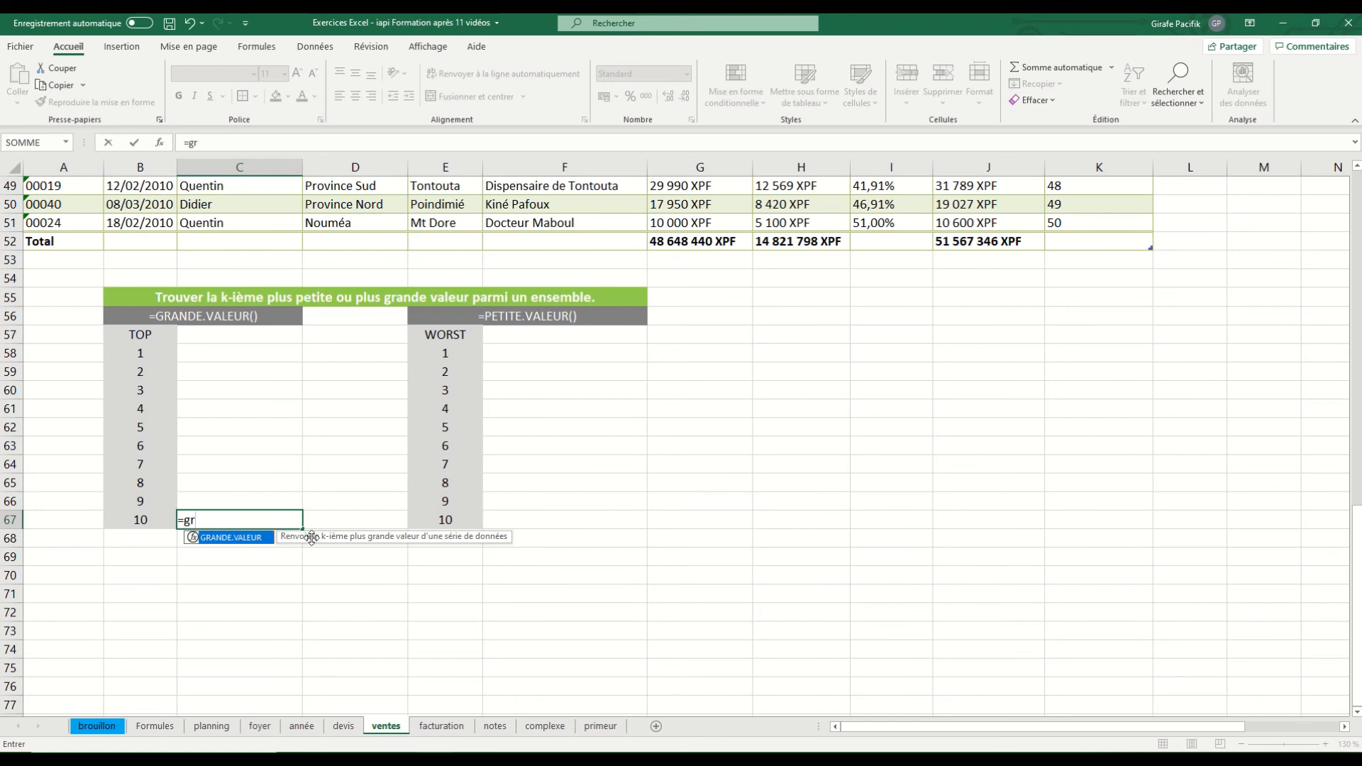
key(Tab)
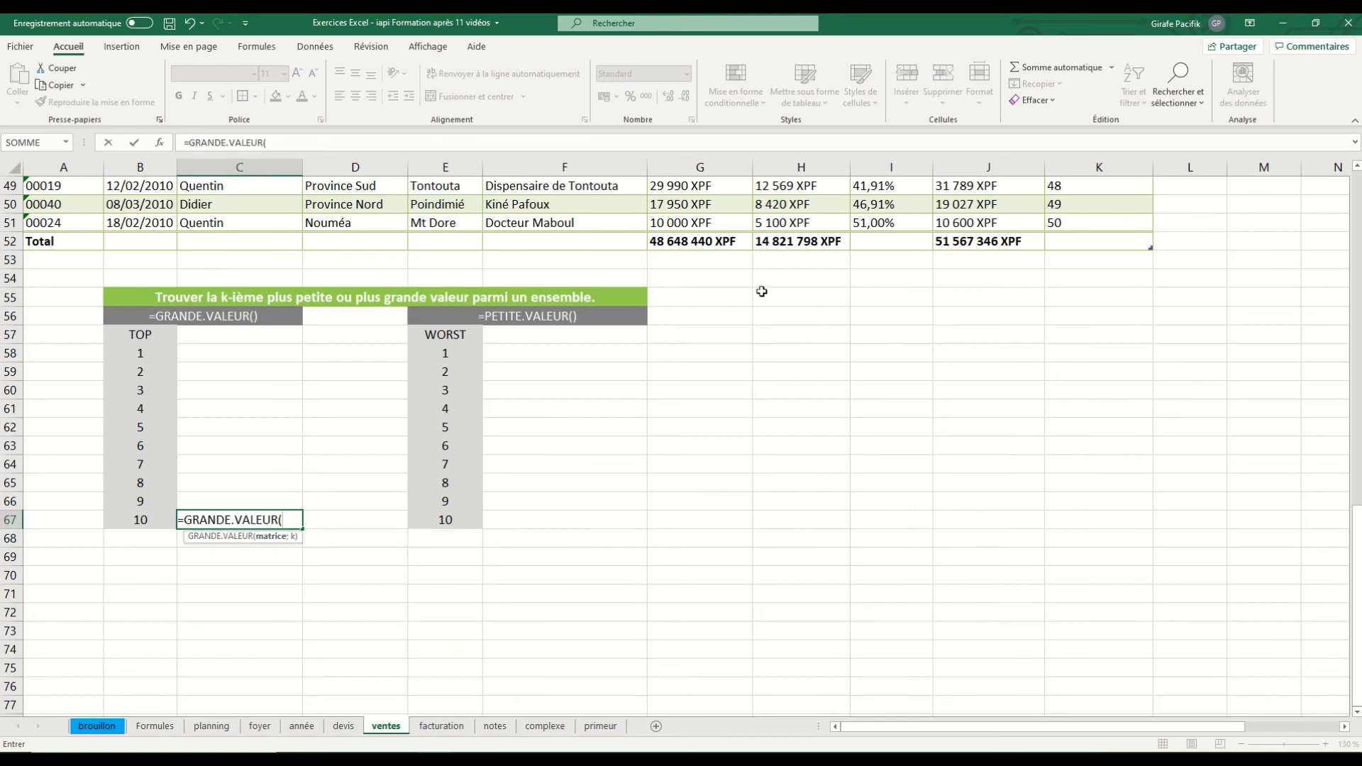
mouse_move(986, 226)
mouse_down()
mouse_move(996, 71)
mouse_move(990, 209)
mouse_up()
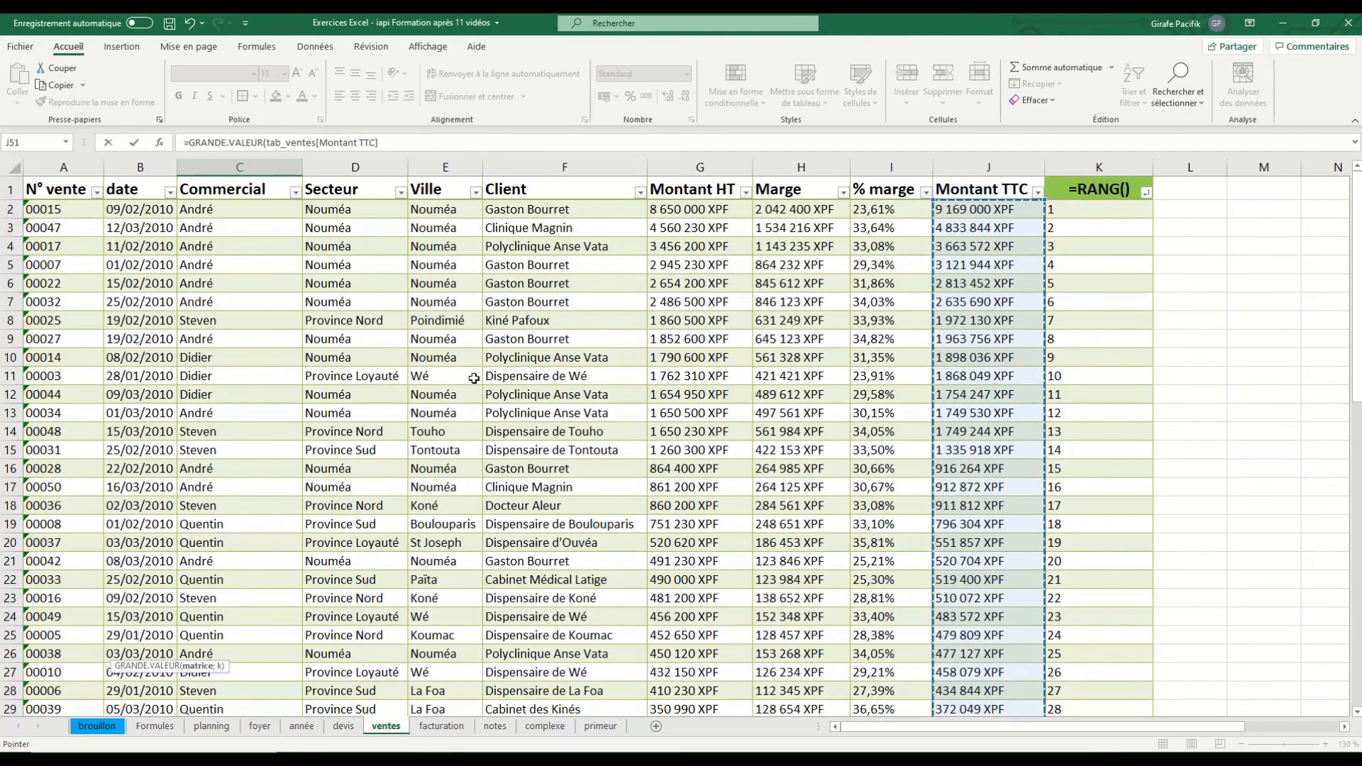
Step: Complete the C67 GRANDE.VALEUR formula with B67 as the k argument and select the finished cell
scroll(429, 386, down, 20)
scroll(426, 387, up, 3)
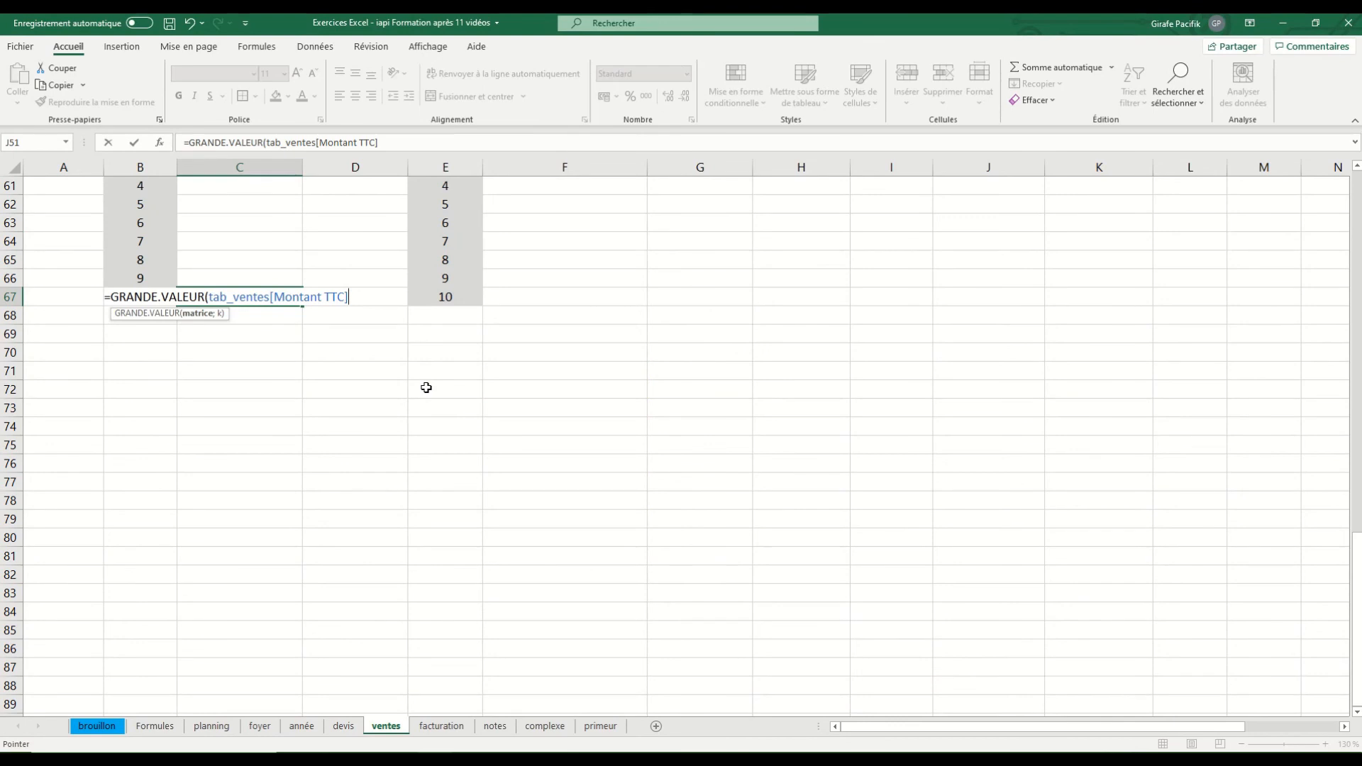
text(;)
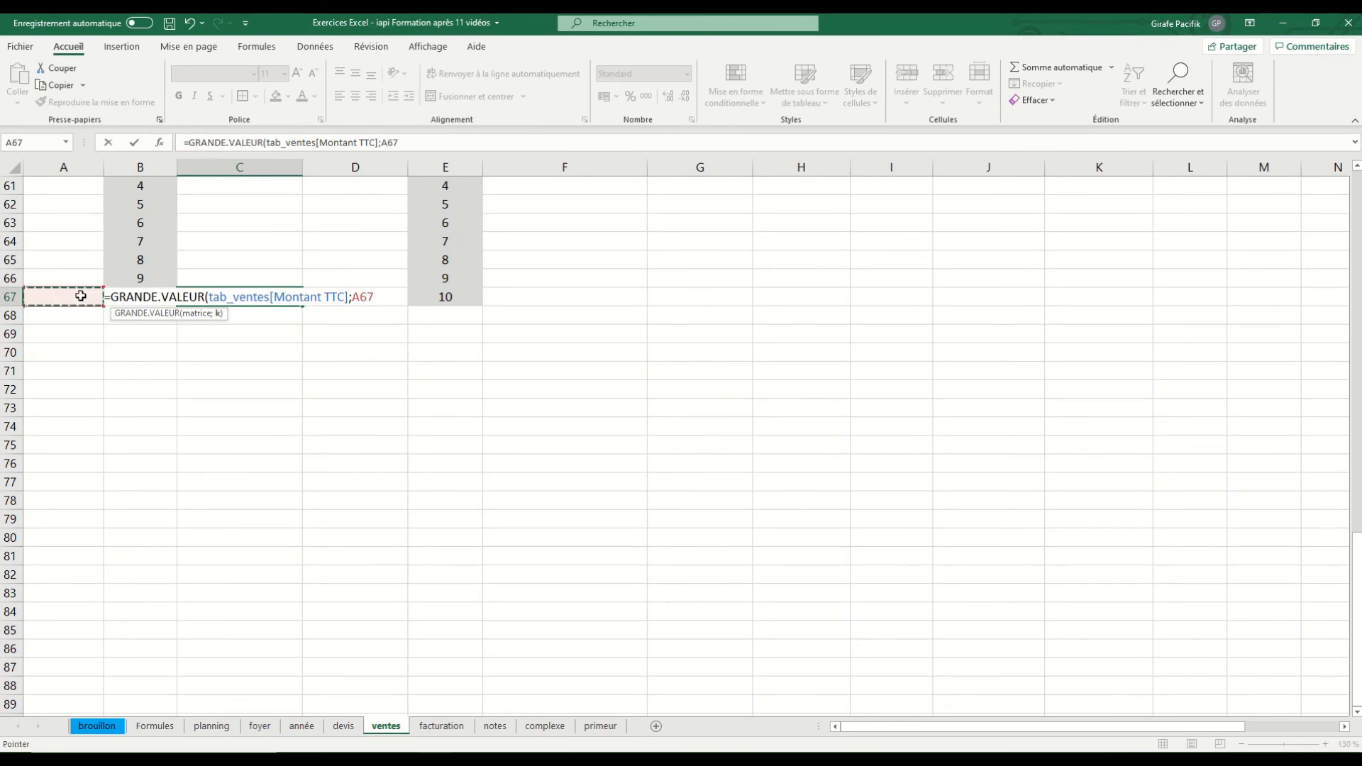
key(Left)
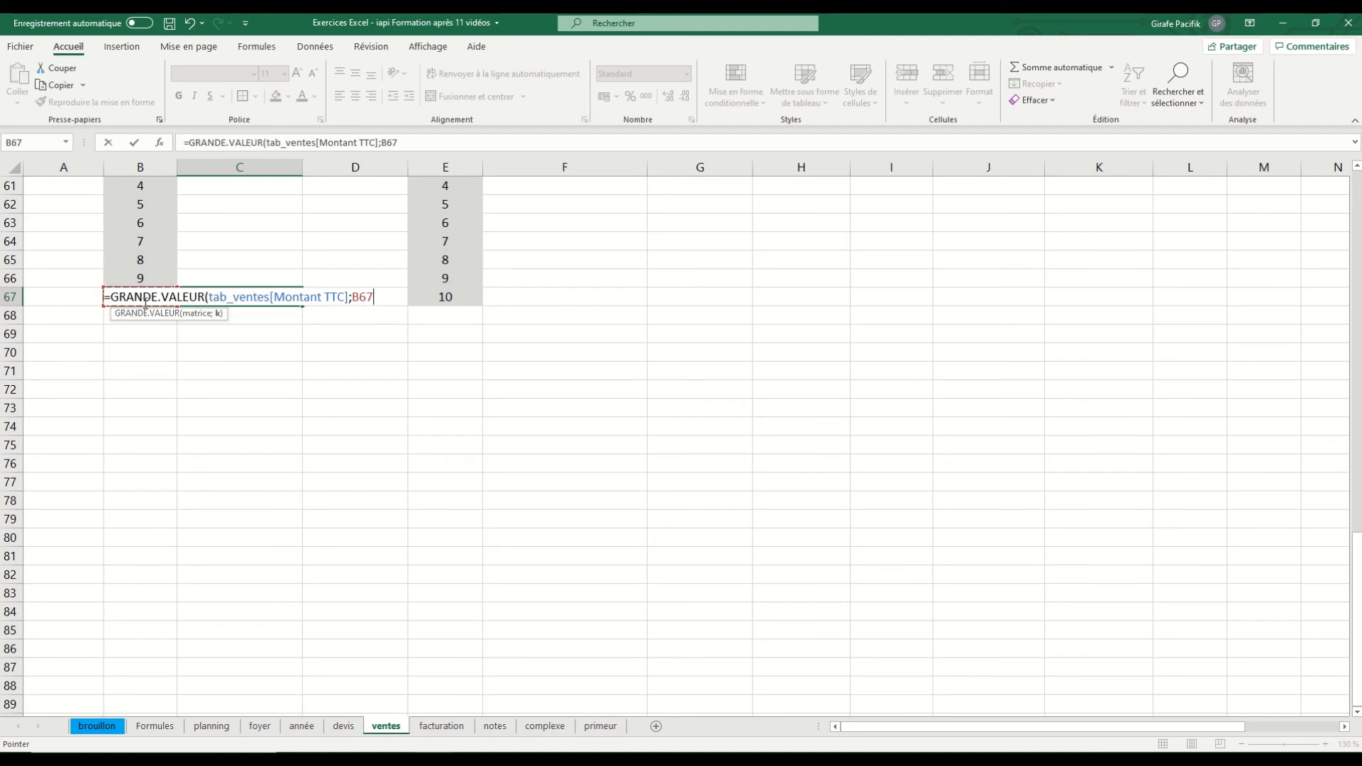
text())
key(Return)
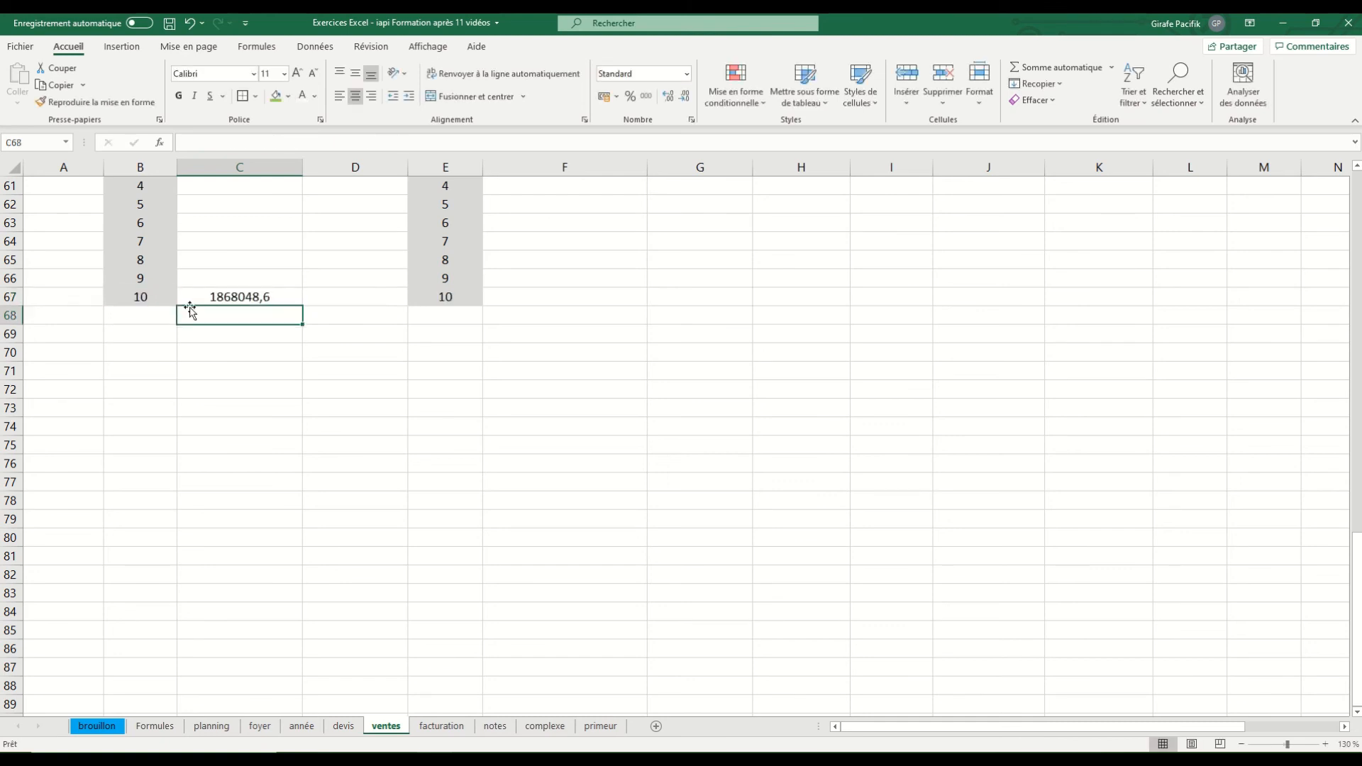
click(253, 297)
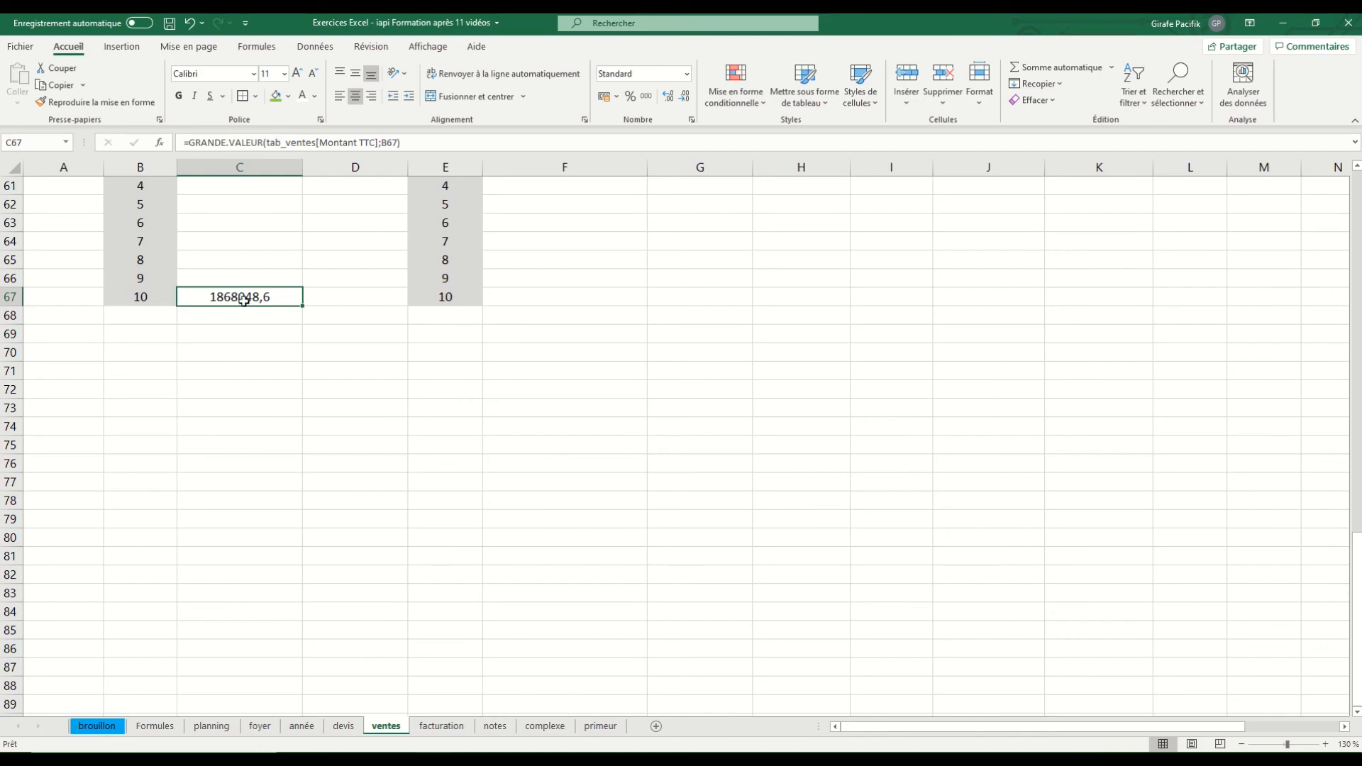
Step: Check the C67 result against the tenth-ranked sale, and fill the GRANDE.VALEUR formula upward through C58
scroll(747, 325, up, 20)
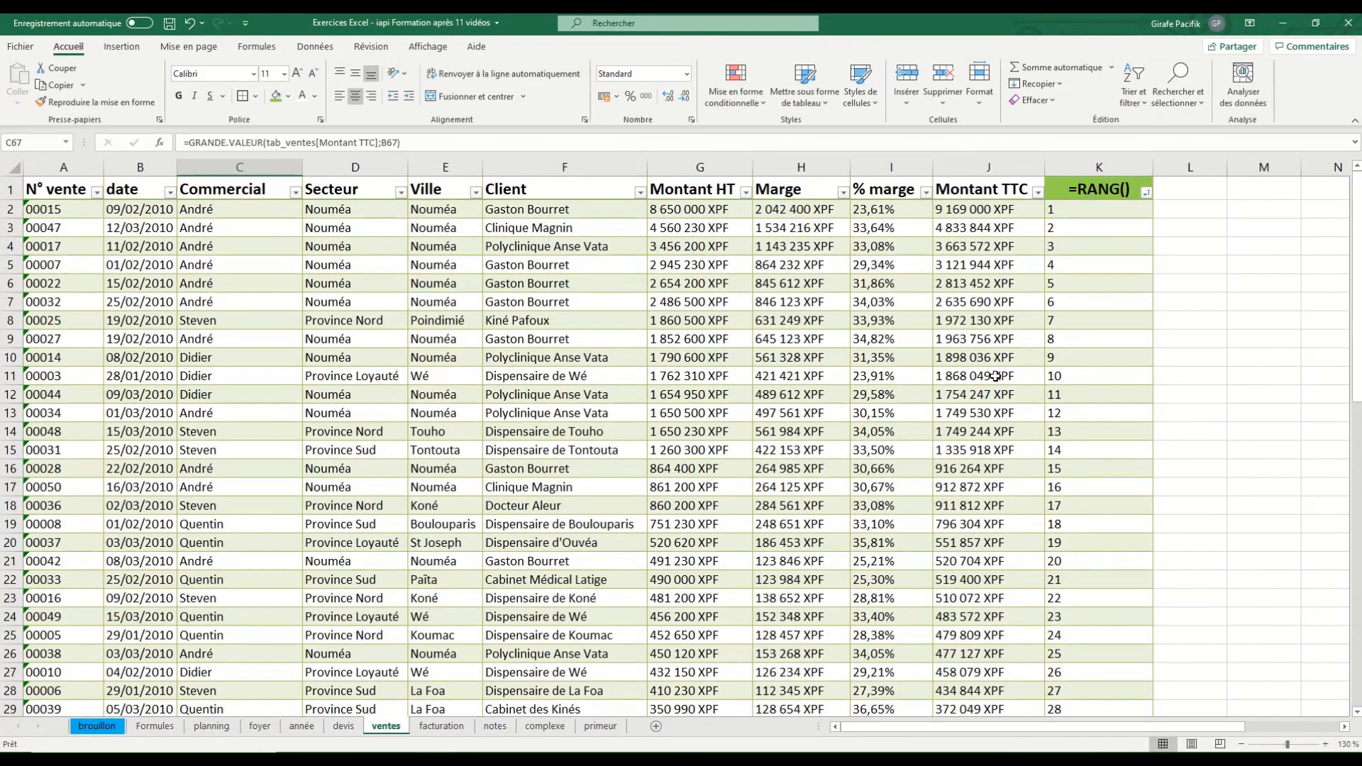
scroll(406, 413, down, 20)
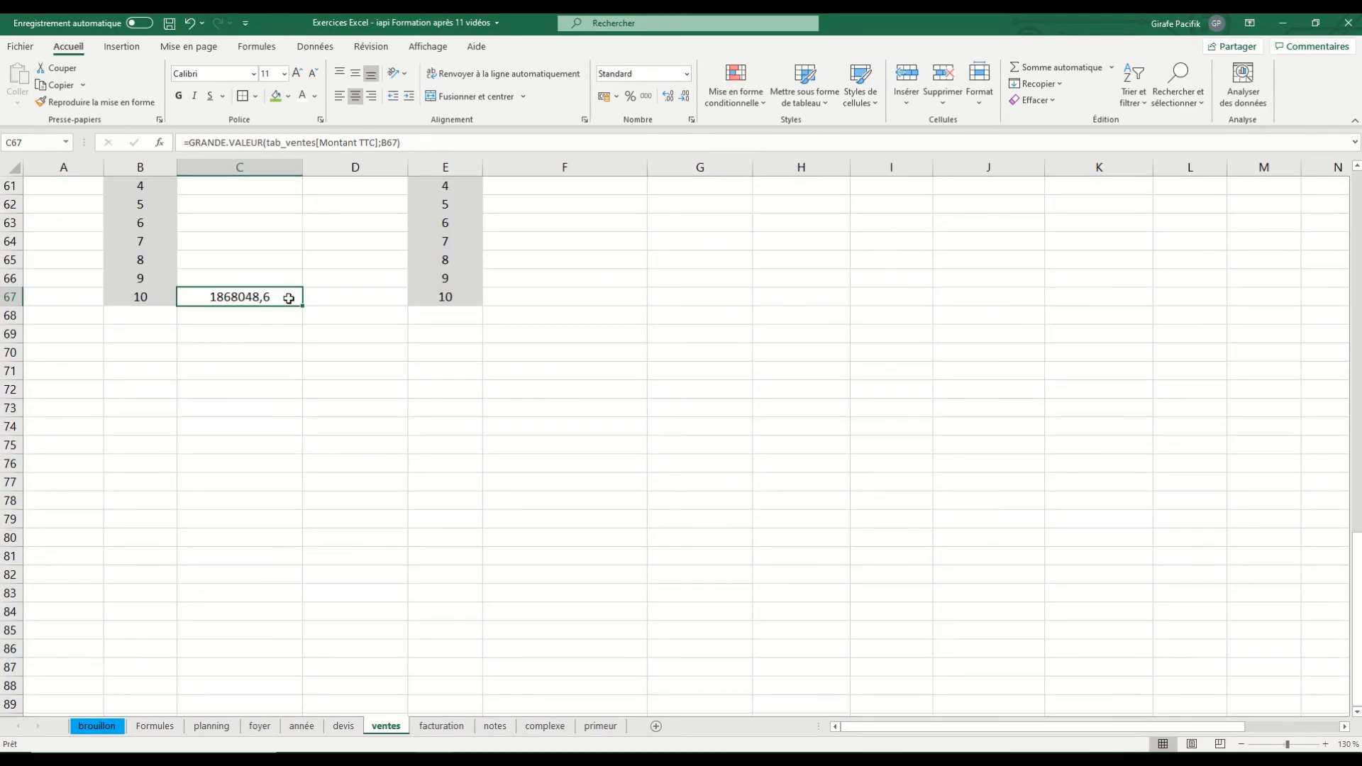
drag(302, 307, 268, 244)
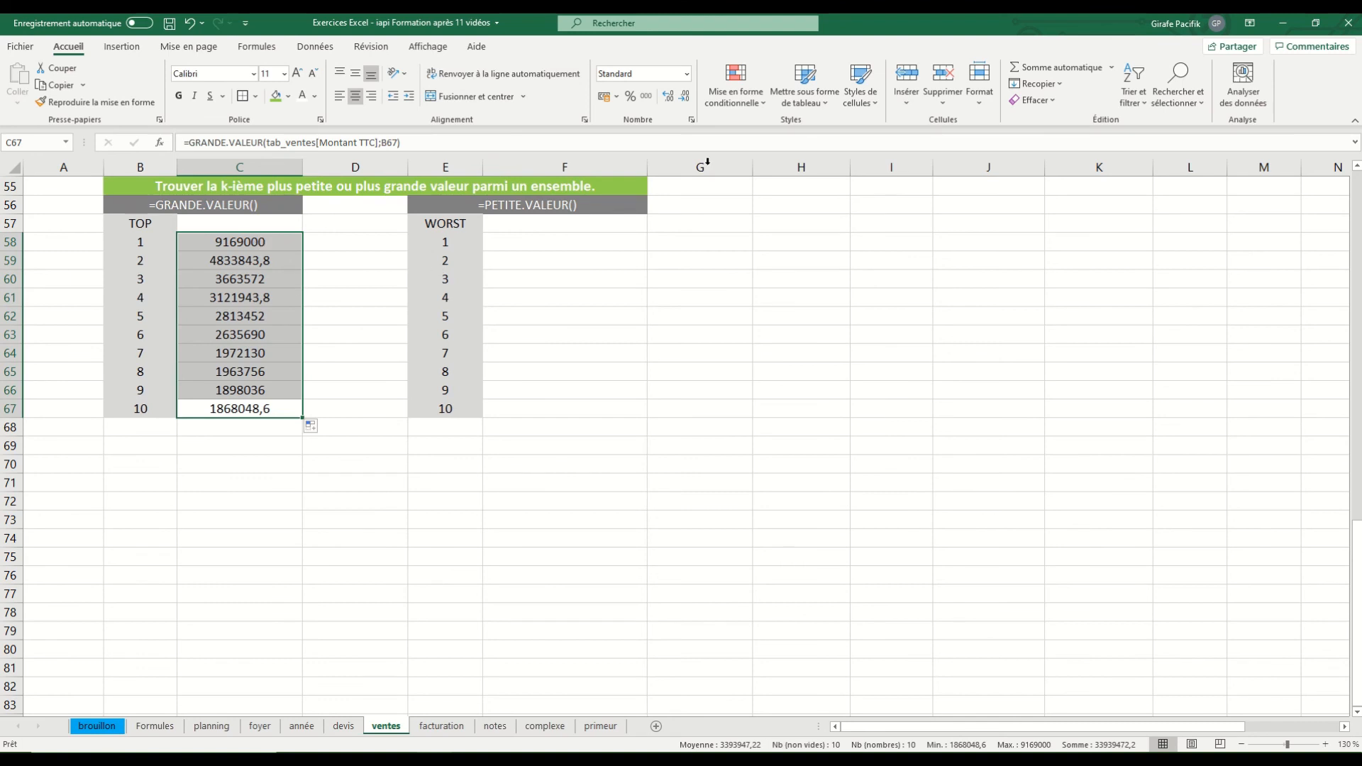
Step: Format the TOP 10 amounts in C58:C67 as Monétaire with 0 decimals and the XPF symbol
click(687, 74)
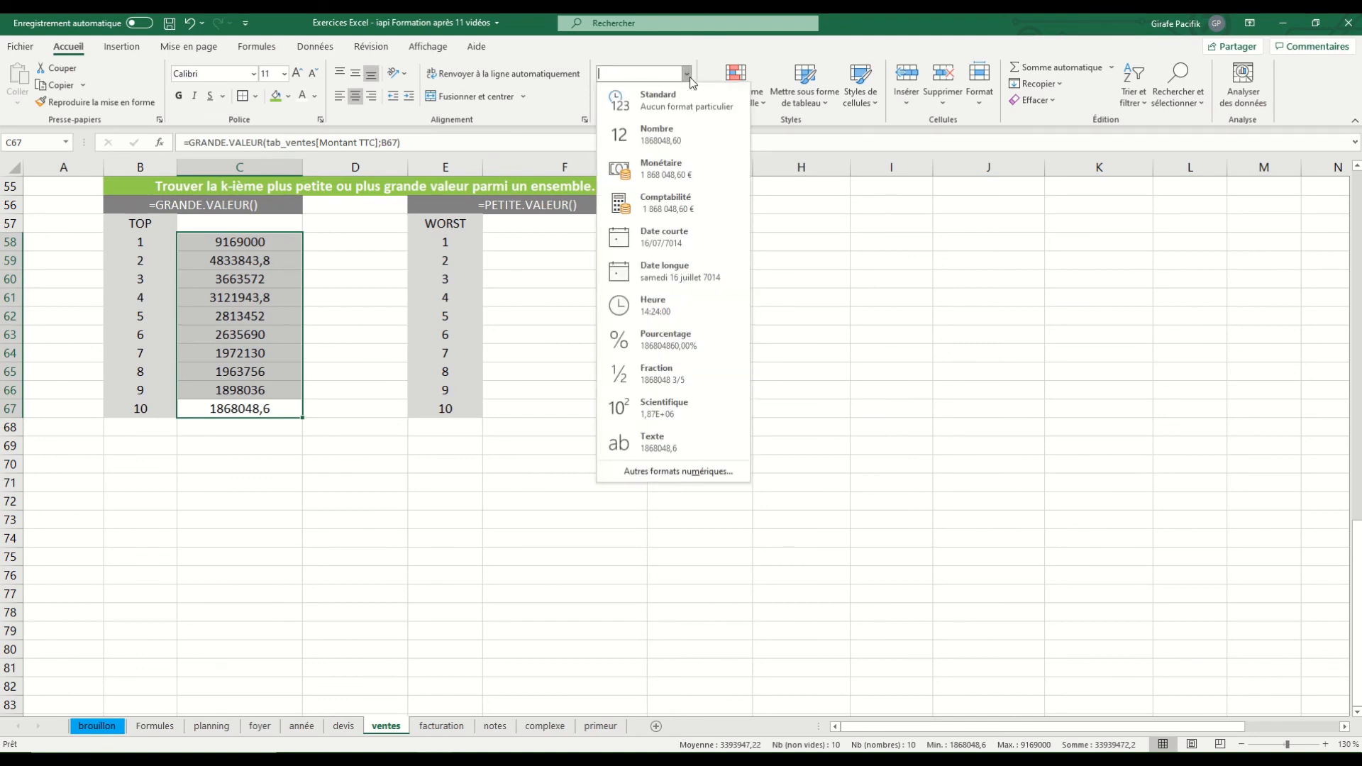
click(671, 471)
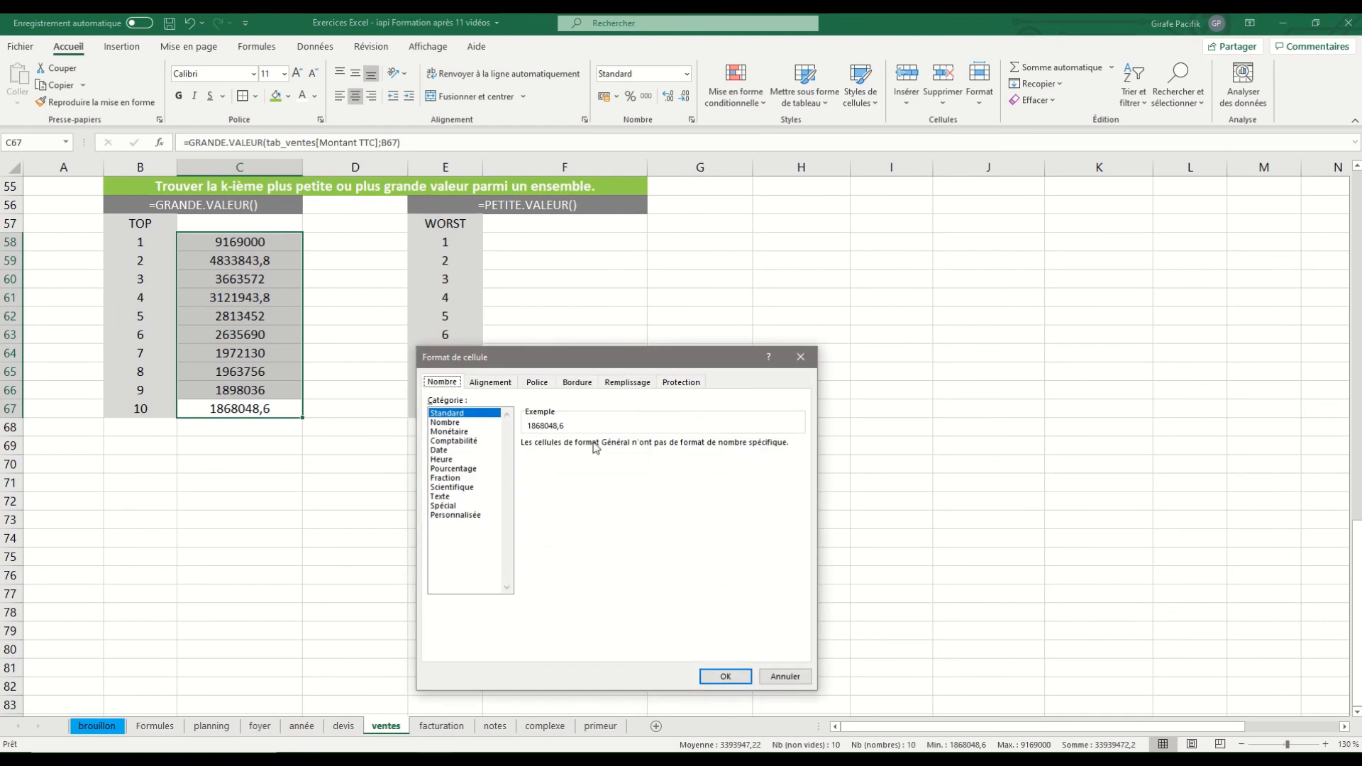
click(449, 432)
click(644, 447)
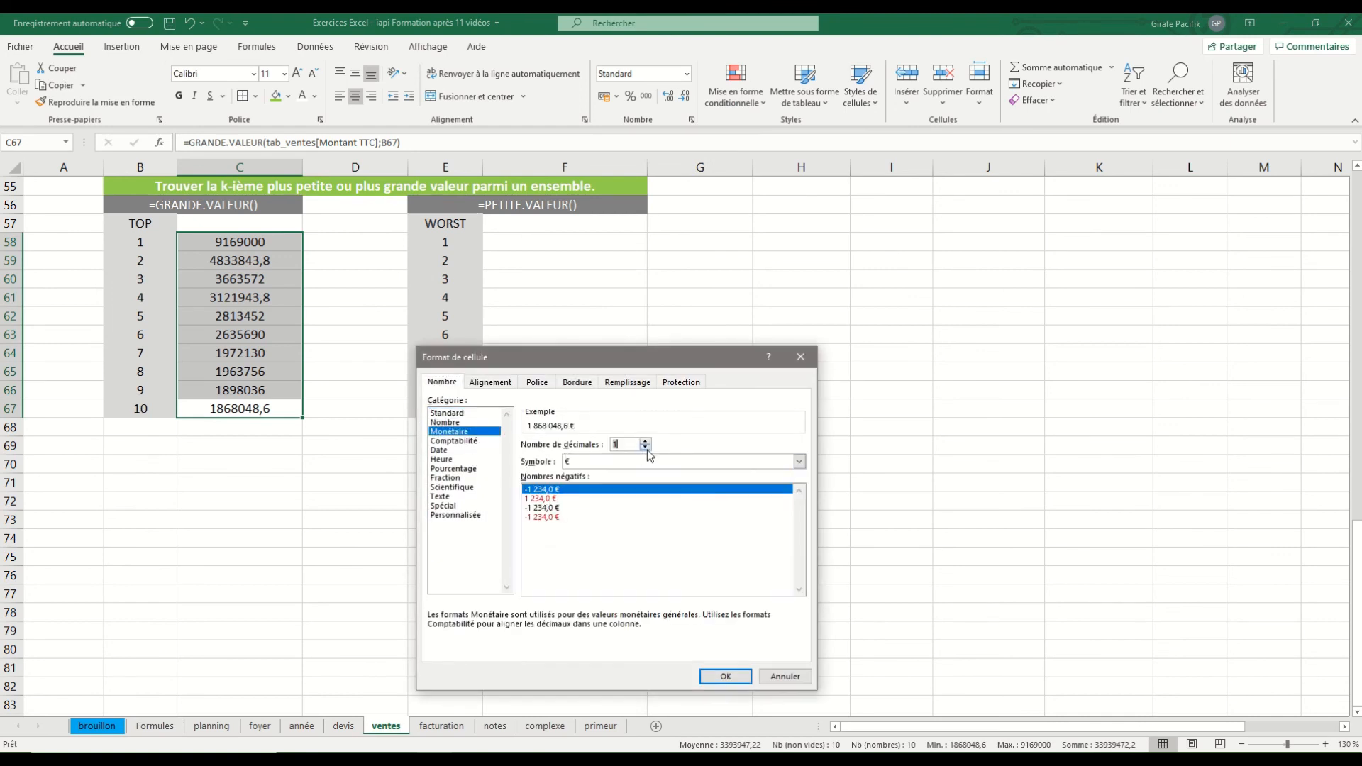
click(647, 449)
click(644, 461)
text(xpf)
key(Return)
key(Return)
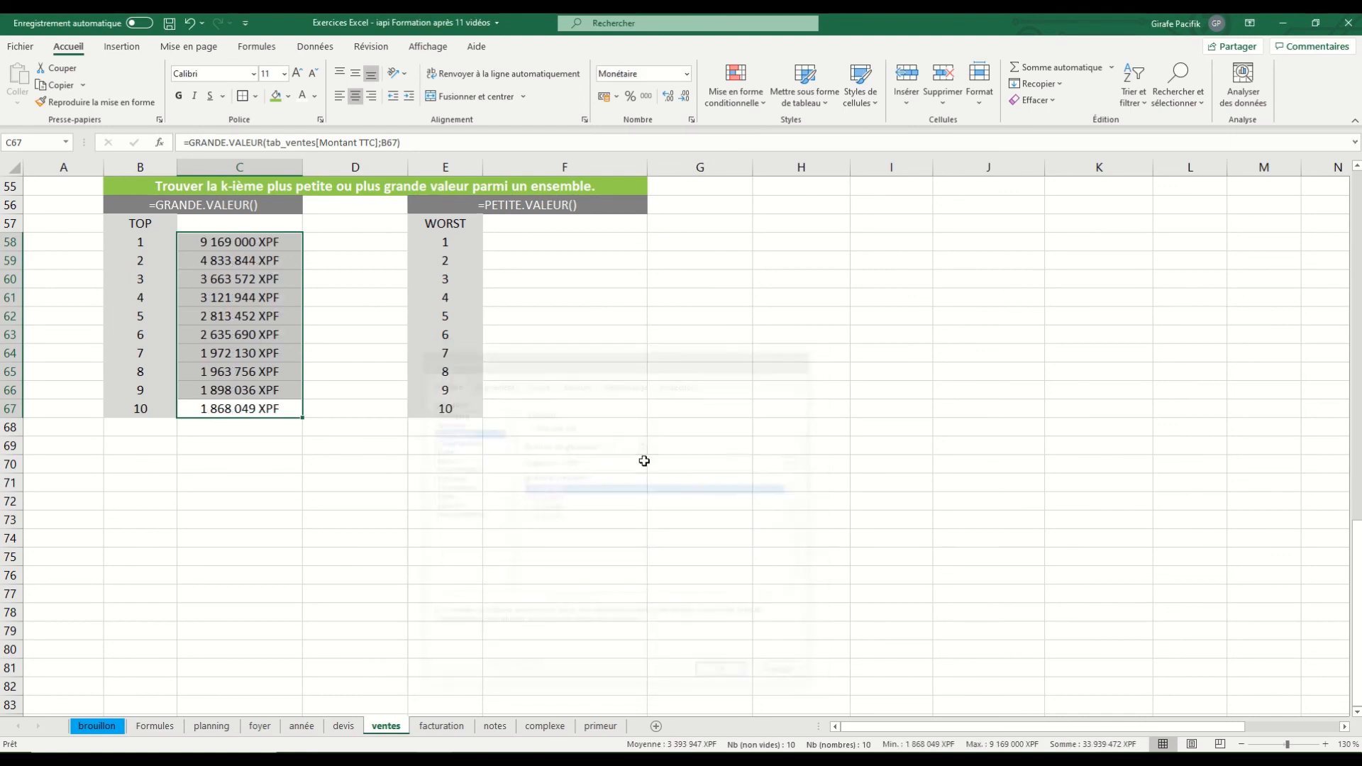
Step: Start a PETITE.VALEUR formula in F58 with the Montant TTC column of tab_ventes as the array
click(564, 242)
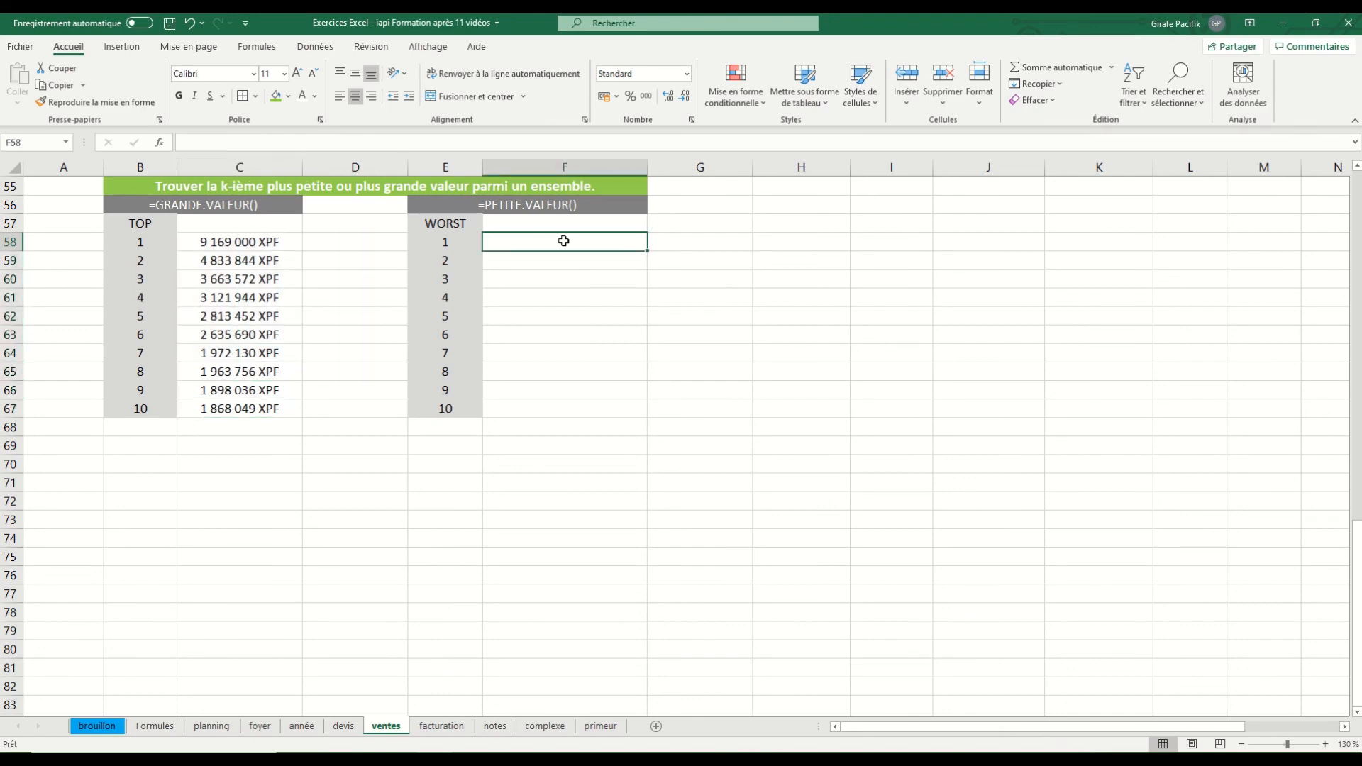
text(=pet)
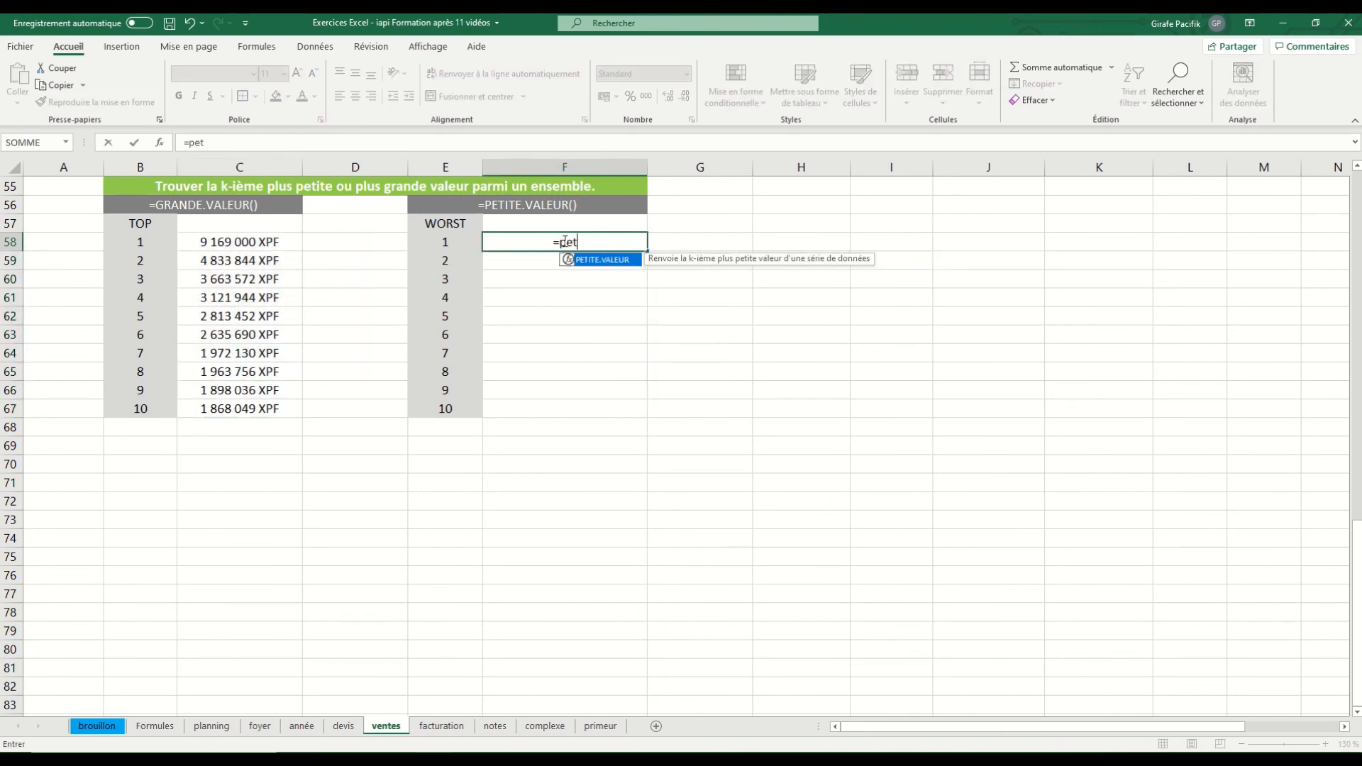
key(Tab)
scroll(1009, 362, up, 8)
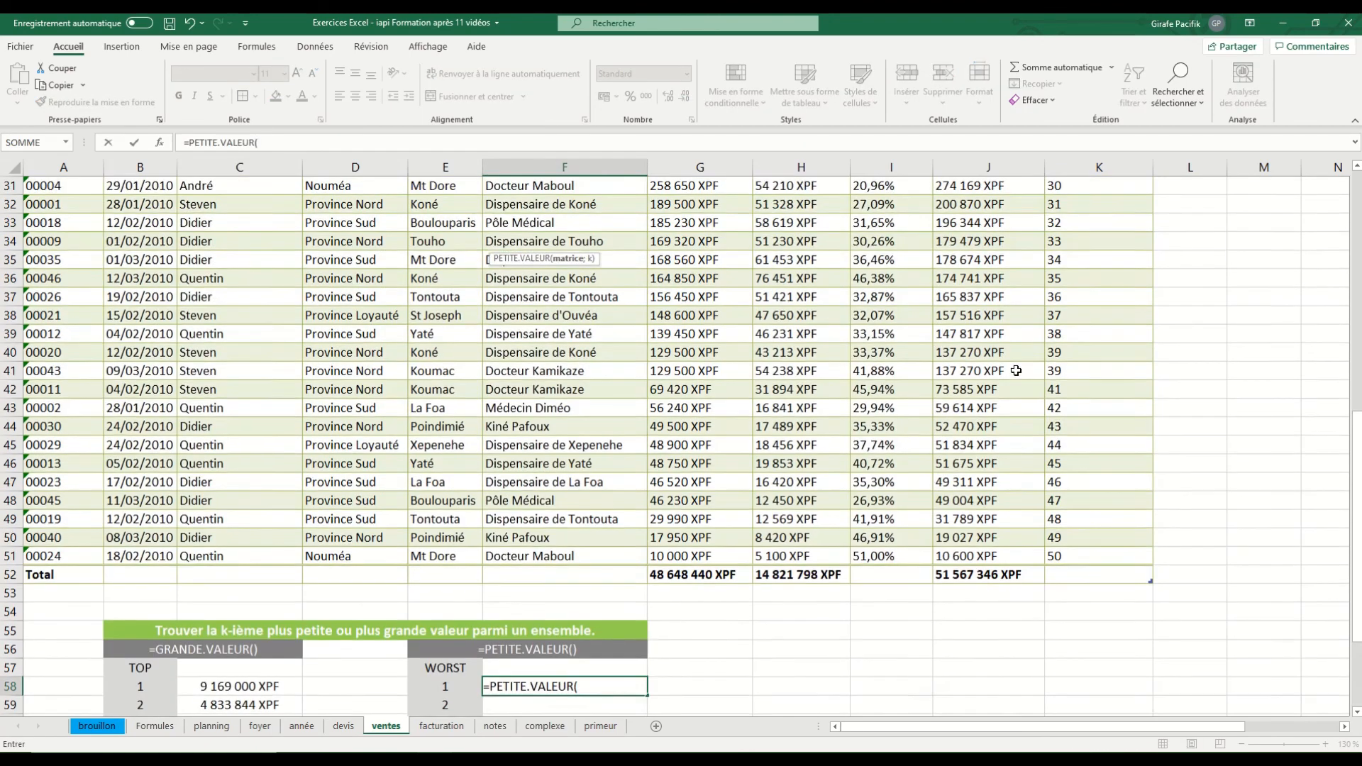
scroll(1007, 532, up, 10)
drag(998, 215, 1001, 710)
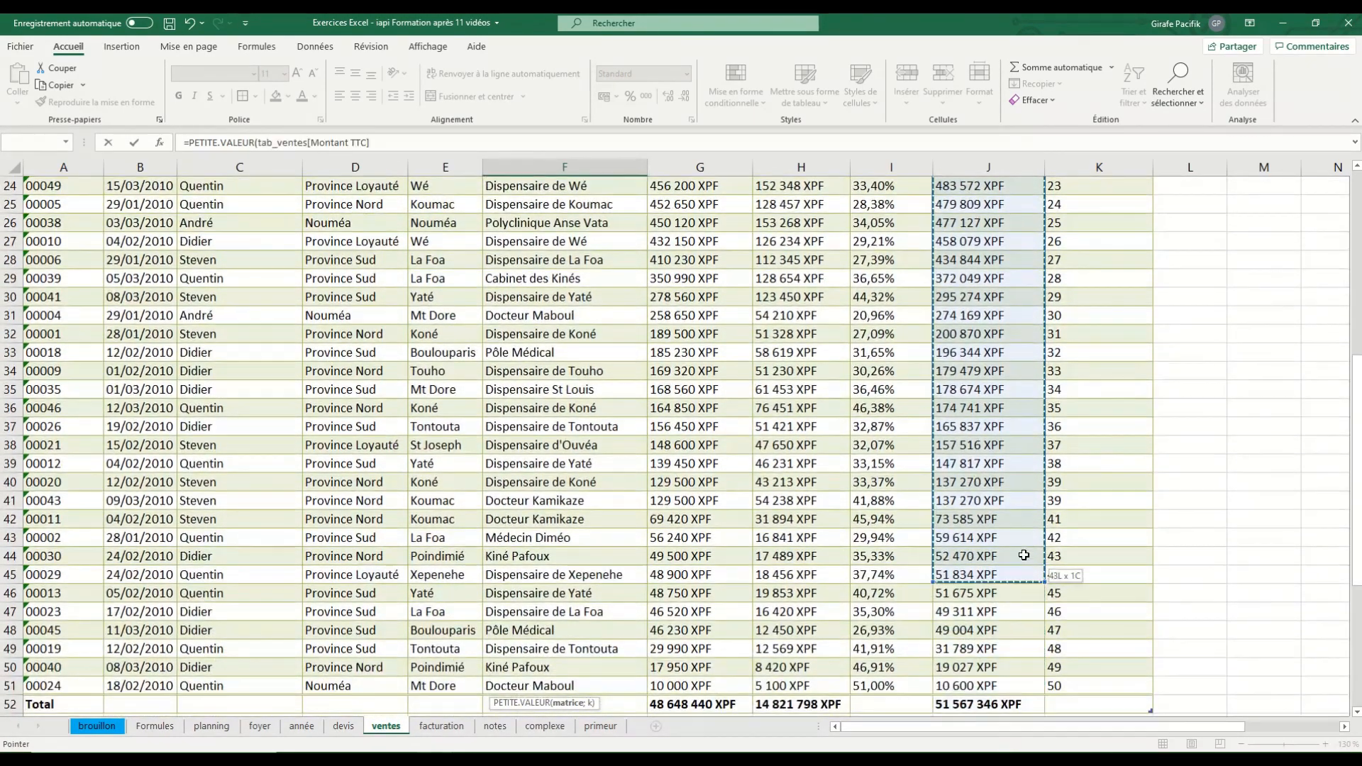
scroll(457, 379, down, 4)
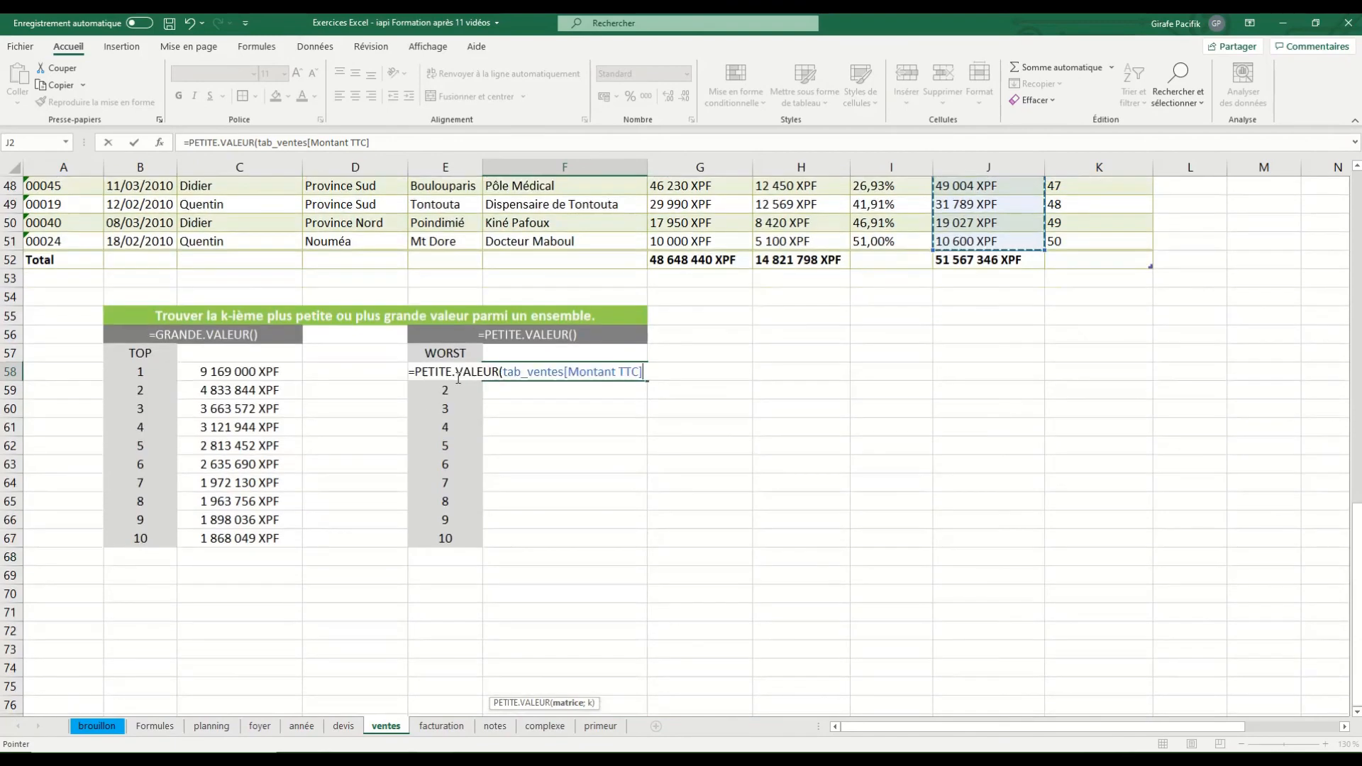
Step: Complete the F58 PETITE.VALEUR formula with E58 as the k argument and fill it down to F67
scroll(461, 375, up, 4)
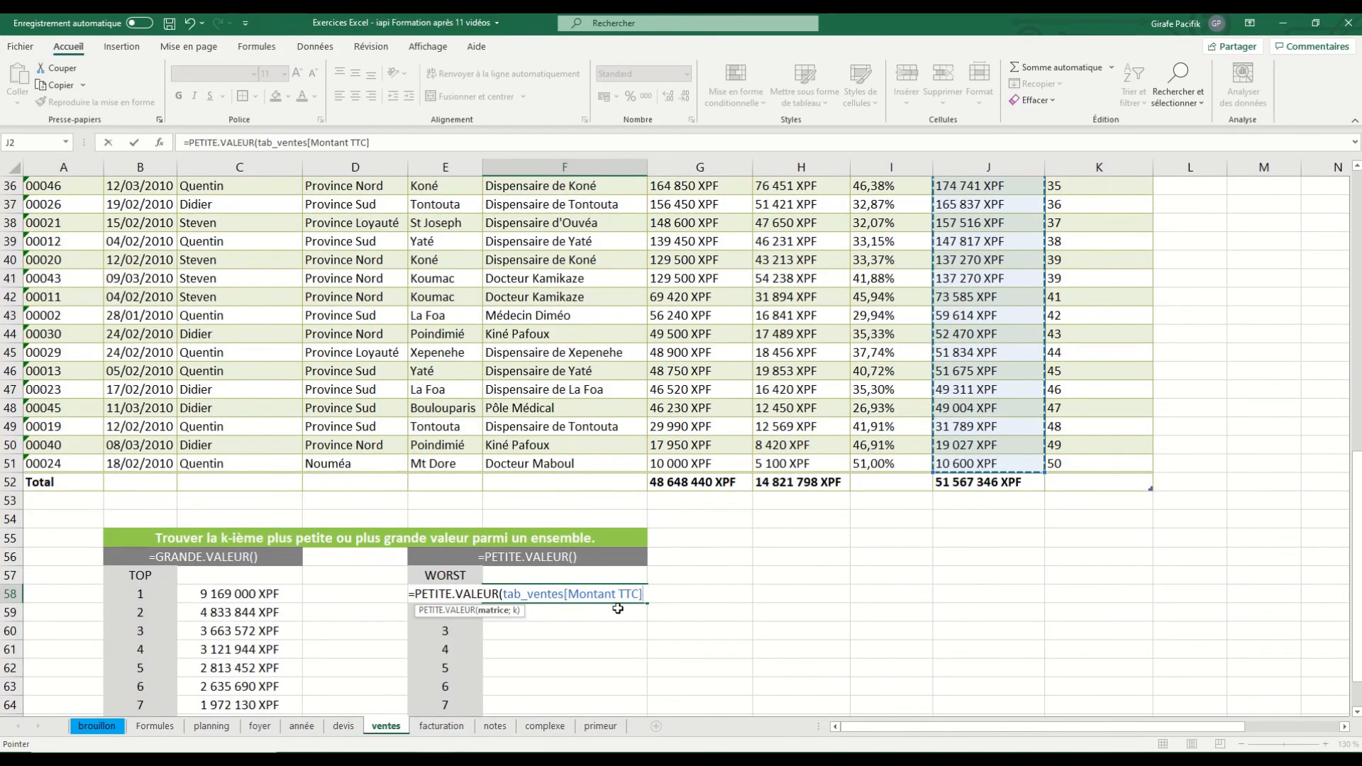
text(;)
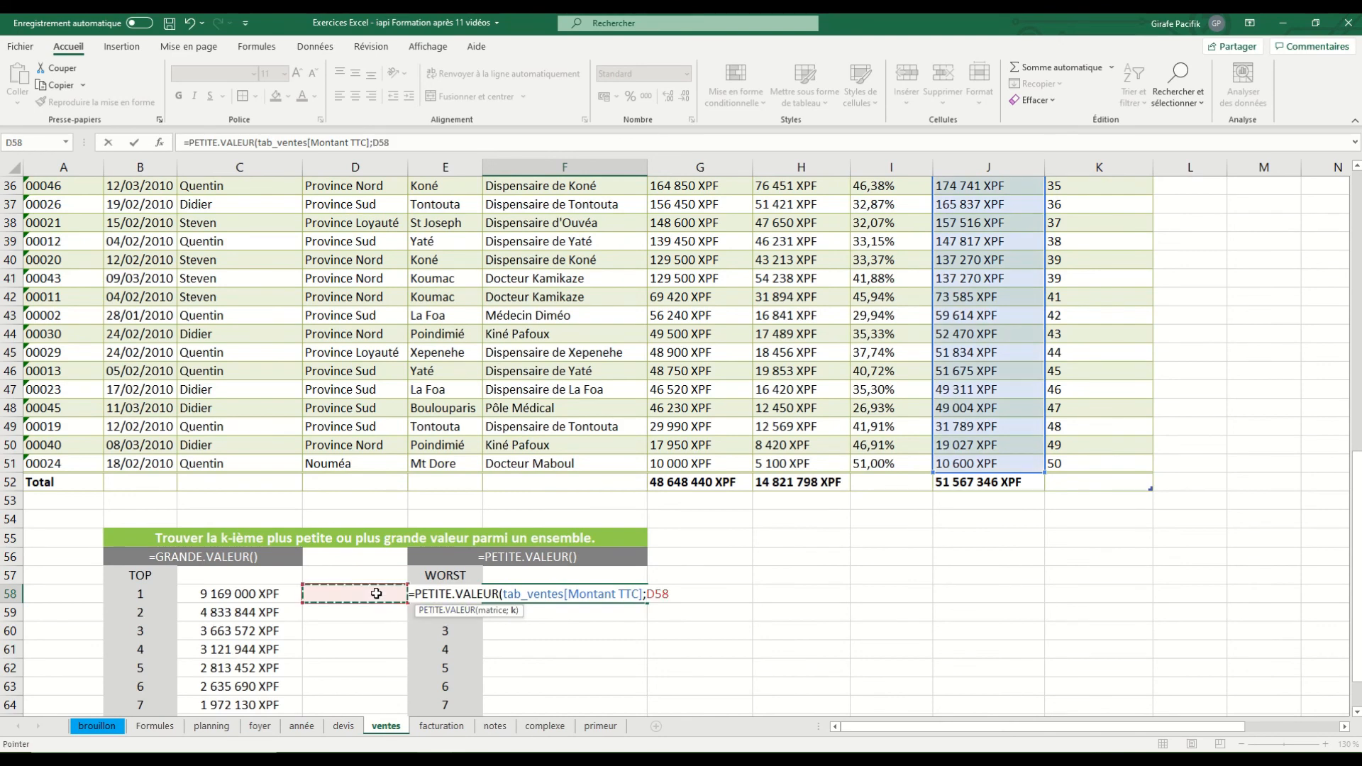
key(Left)
text())
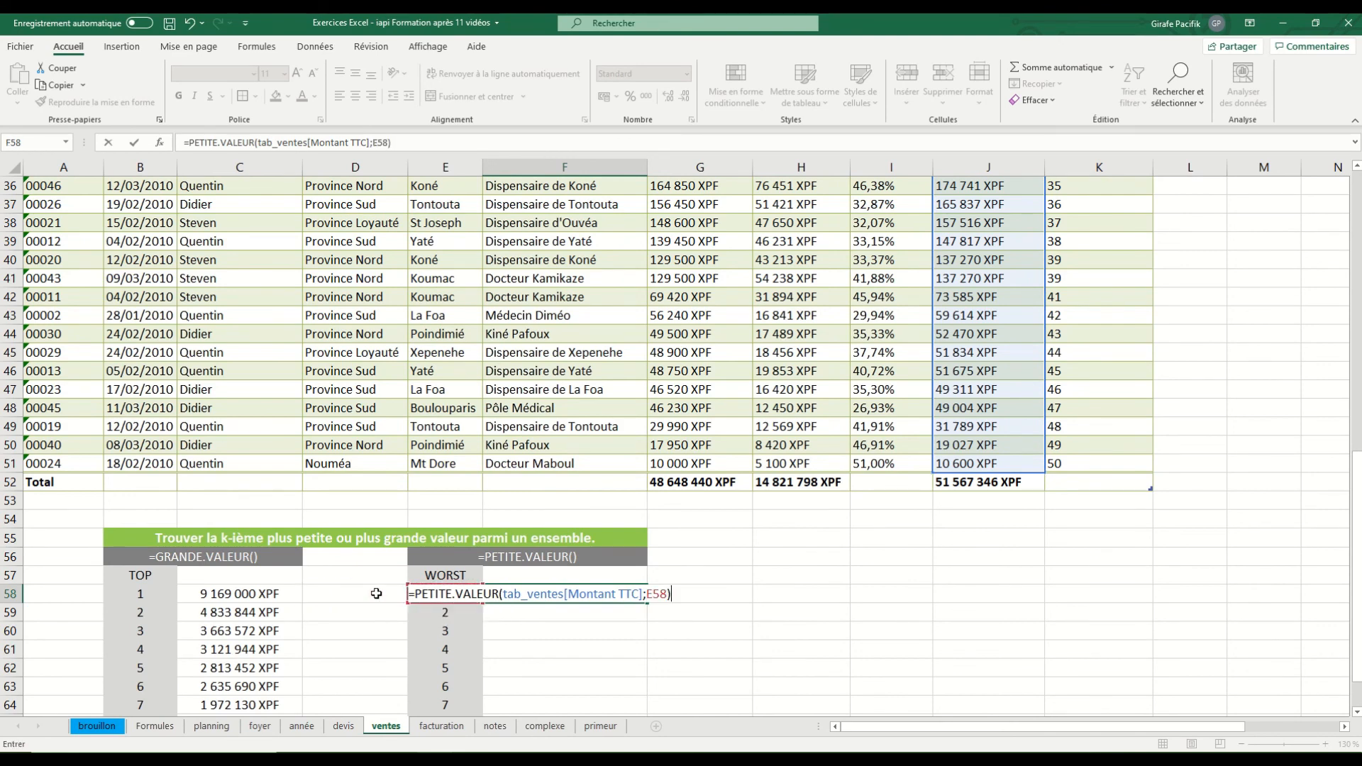
key(Return)
click(583, 589)
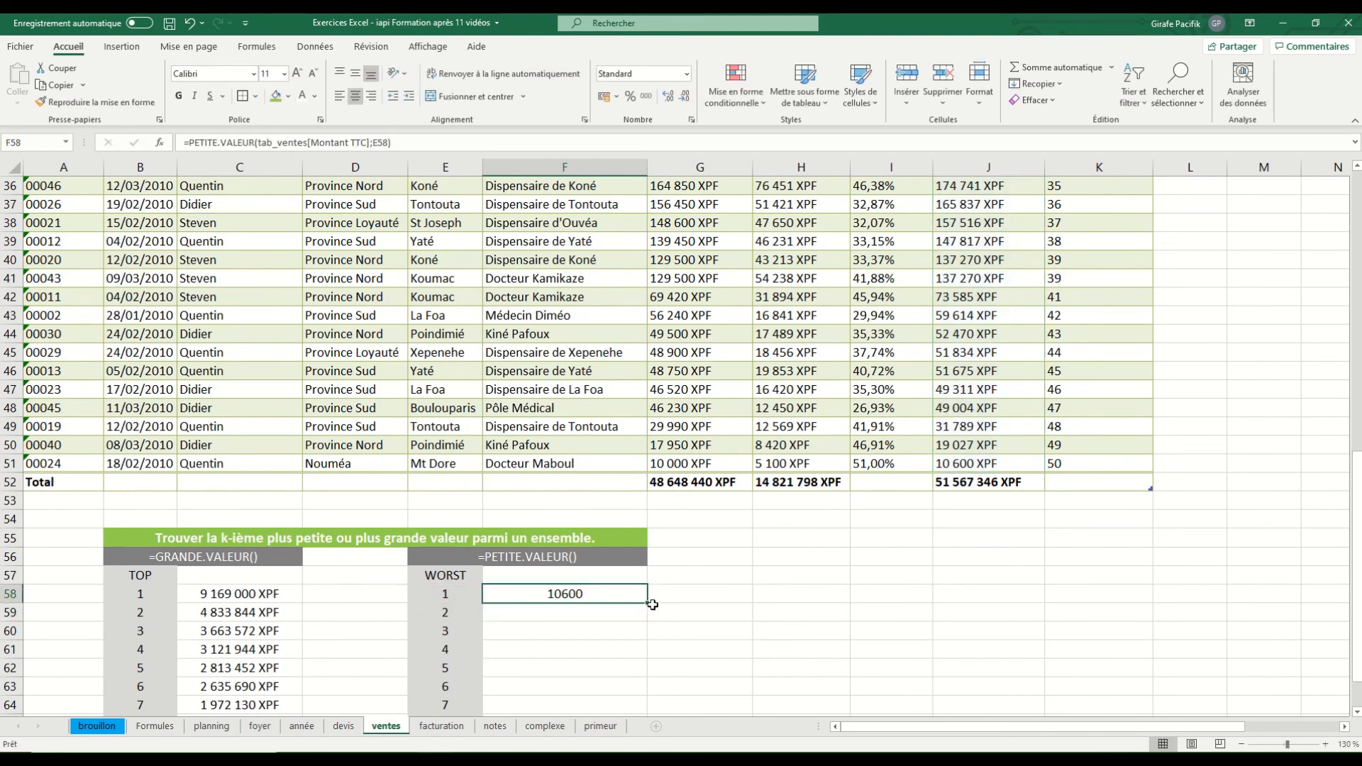
double_click(646, 605)
scroll(647, 605, down, 4)
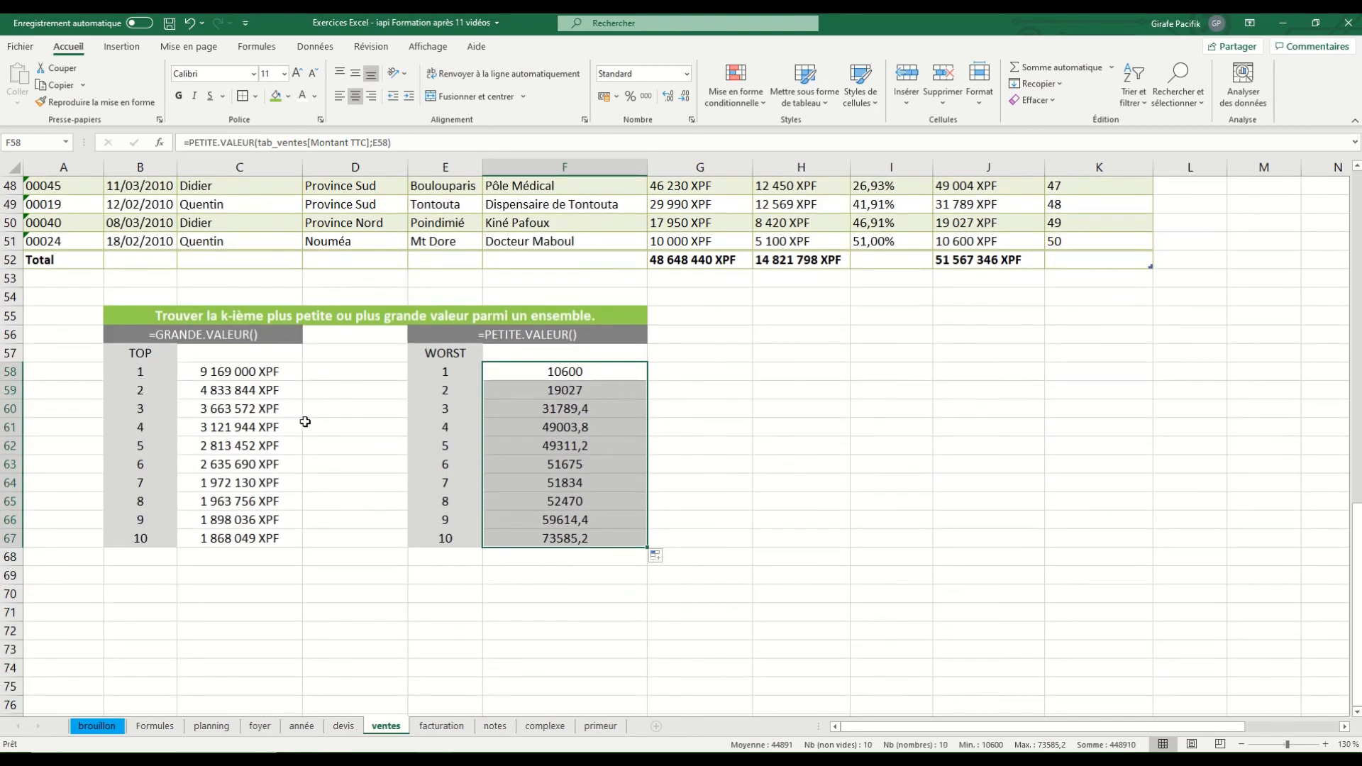
Step: Copy the formatting of C58 onto the WORST 10 amounts in F58:F67
click(286, 371)
click(94, 102)
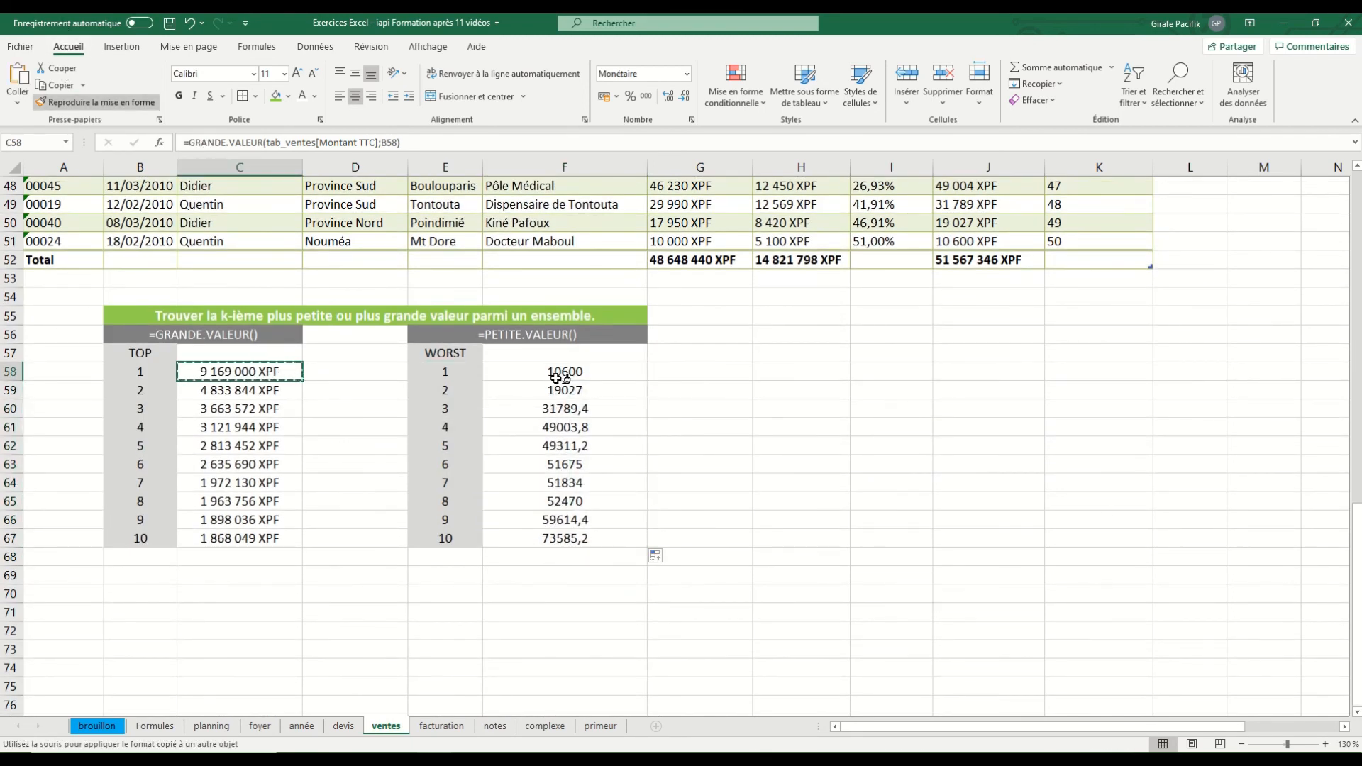
drag(564, 374, 571, 539)
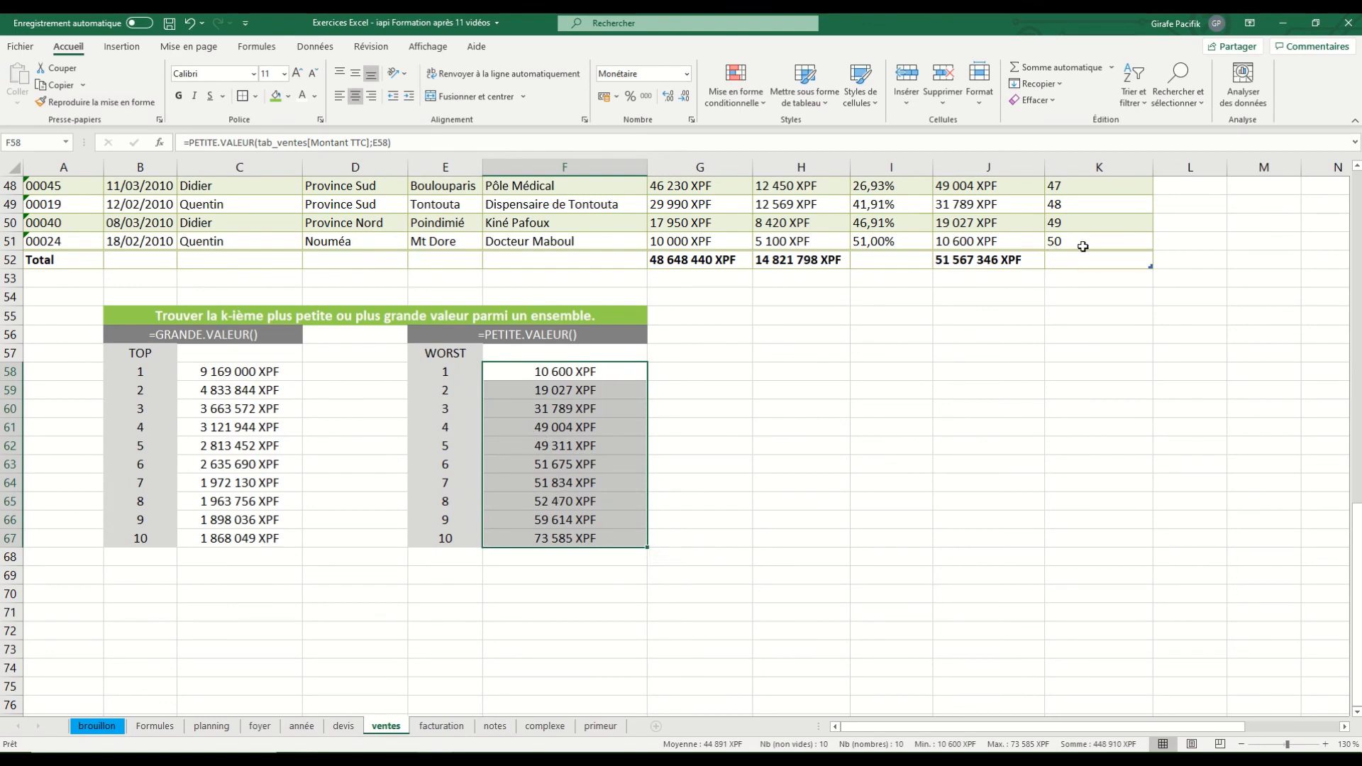
Step: Compare the WORST 10 amounts with the Montant TTC and rank of the lowest sales in the table
scroll(1075, 257, up, 4)
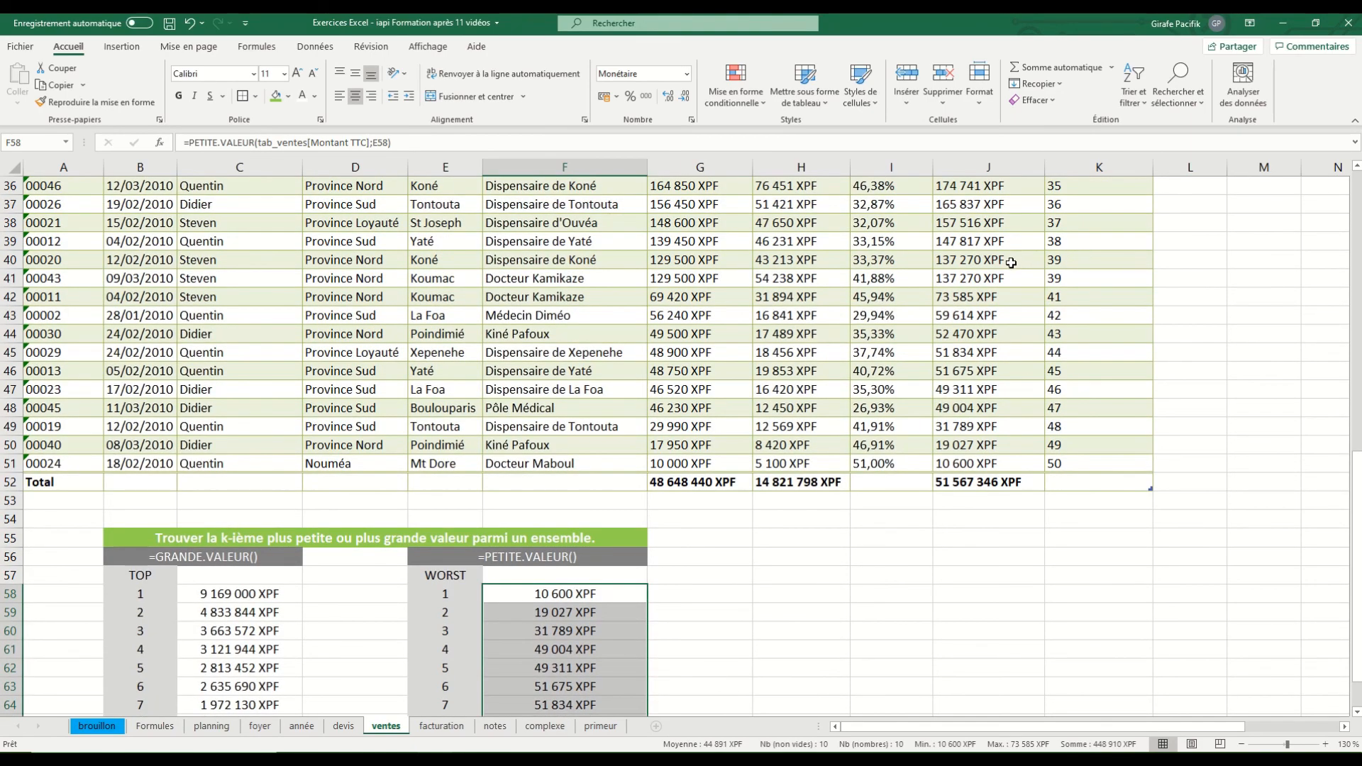
scroll(1011, 262, down, 4)
scroll(1079, 305, up, 4)
click(1081, 297)
scroll(1050, 322, down, 4)
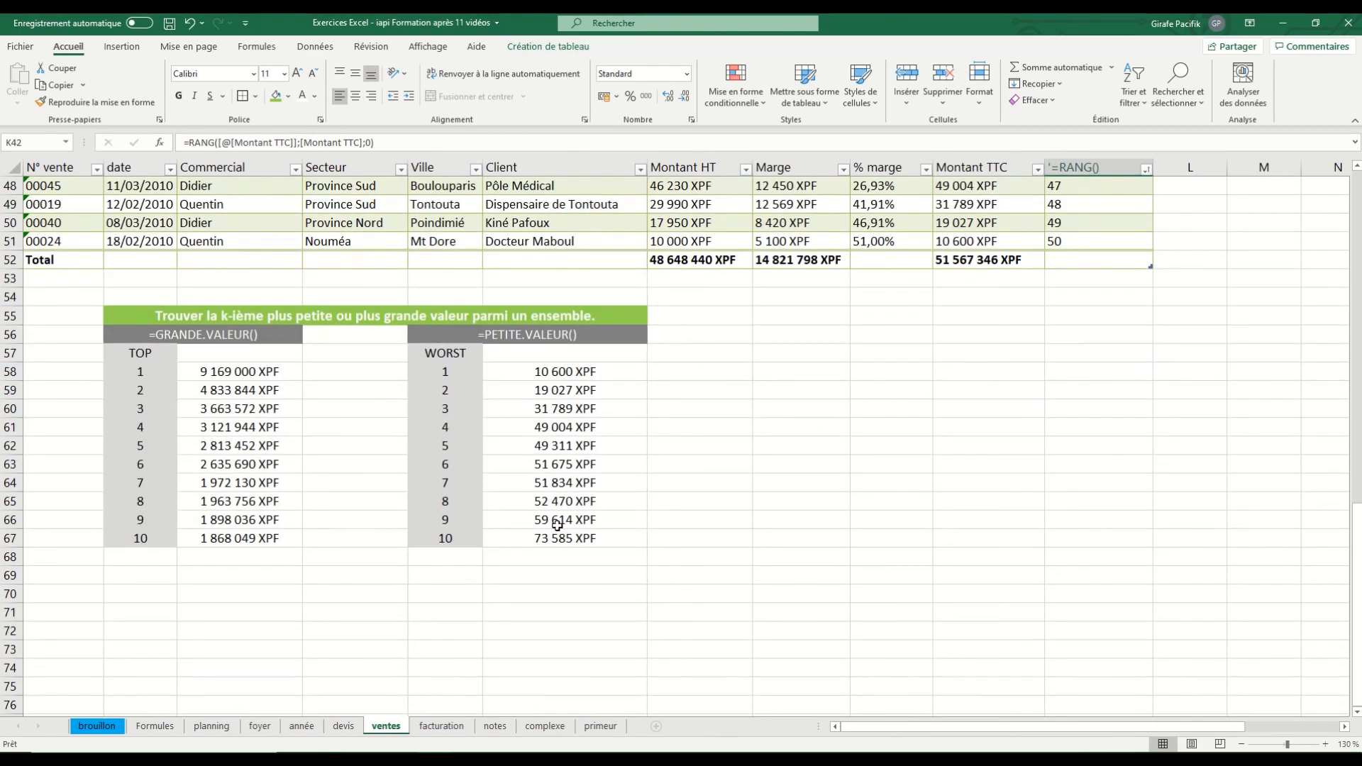